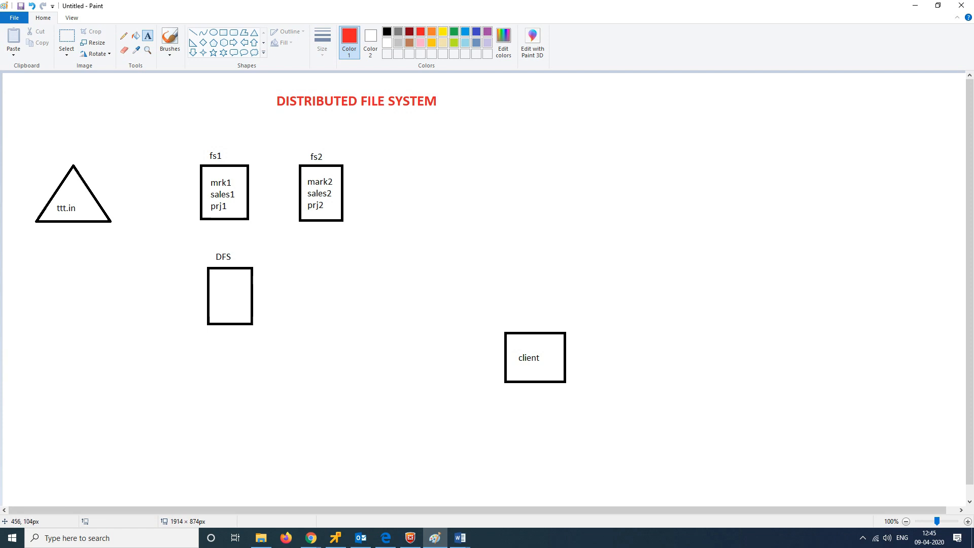
# Step: Discard the empty text box and tick the fs1 and fs2 server labels in red pencil
pyautogui.moveTo(234, 128); pyautogui.dragTo(387, 110)
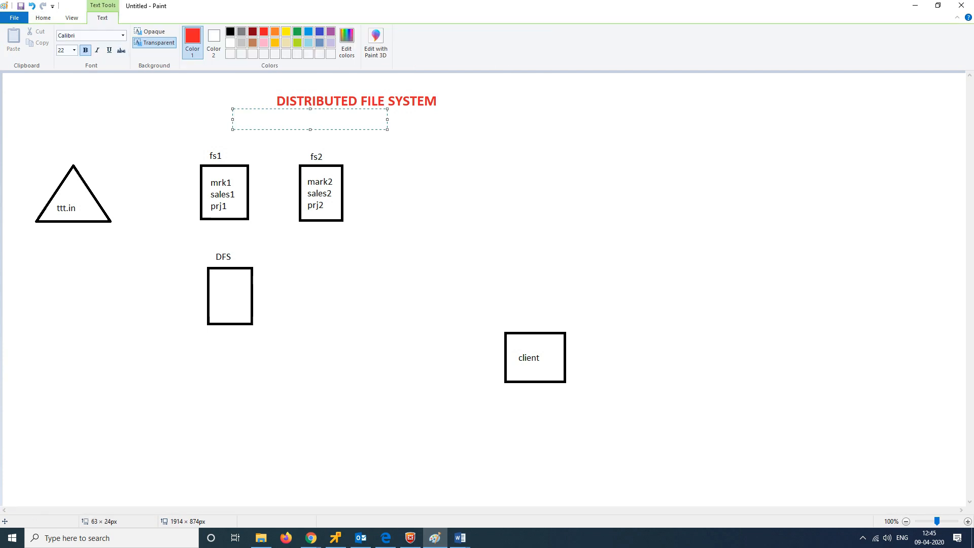
pyautogui.click(43, 18)
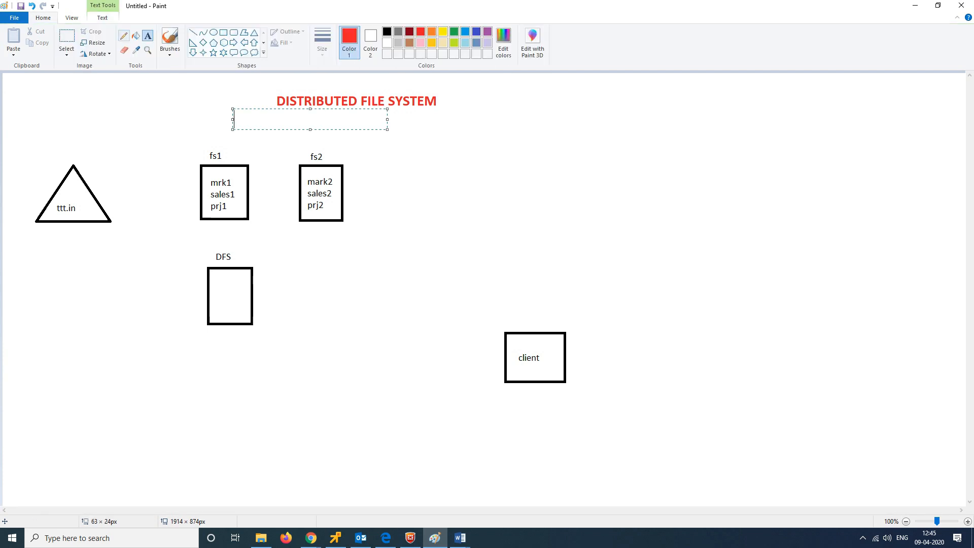
pyautogui.click(123, 35)
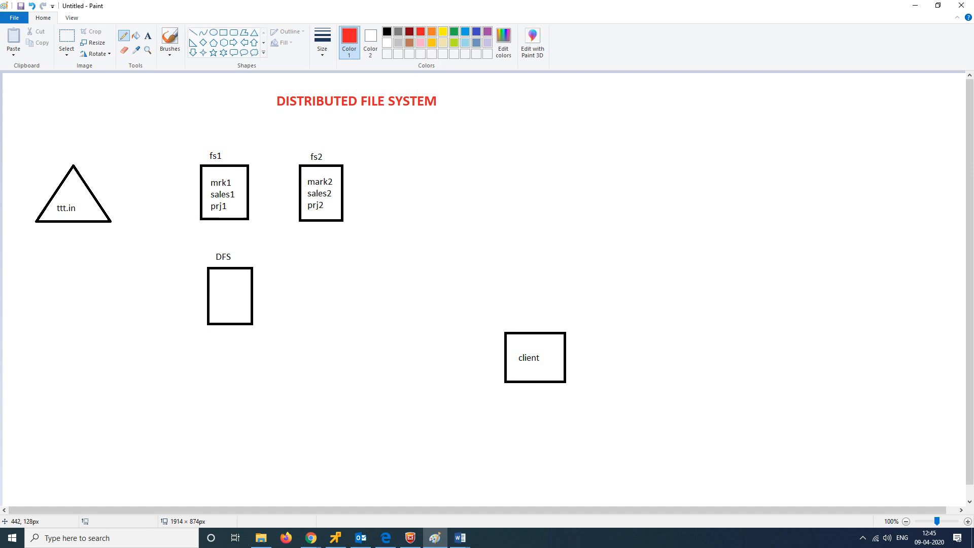
pyautogui.moveTo(228, 148); pyautogui.dragTo(266, 125)
pyautogui.moveTo(318, 149); pyautogui.dragTo(358, 136)
# Step: Handwrite the share paths \\fs1\mrk1 and \\fs2\sales2 to the right of the diagram
pyautogui.moveTo(452, 139); pyautogui.dragTo(494, 167)
pyautogui.moveTo(488, 162); pyautogui.dragTo(505, 157)
pyautogui.moveTo(518, 144)
pyautogui.mouseDown()
pyautogui.moveTo(522, 156)
pyautogui.moveTo(560, 170)
pyautogui.moveTo(583, 145)
pyautogui.mouseUp()
pyautogui.moveTo(591, 140); pyautogui.dragTo(611, 153)
pyautogui.moveTo(473, 204); pyautogui.dragTo(485, 219)
pyautogui.moveTo(476, 199)
pyautogui.mouseDown()
pyautogui.moveTo(509, 232)
pyautogui.moveTo(514, 212)
pyautogui.mouseUp()
pyautogui.moveTo(524, 212)
pyautogui.mouseDown()
pyautogui.moveTo(517, 220)
pyautogui.moveTo(571, 223)
pyautogui.moveTo(574, 209)
pyautogui.moveTo(600, 207)
pyautogui.mouseUp()
pyautogui.moveTo(601, 205); pyautogui.dragTo(650, 202)
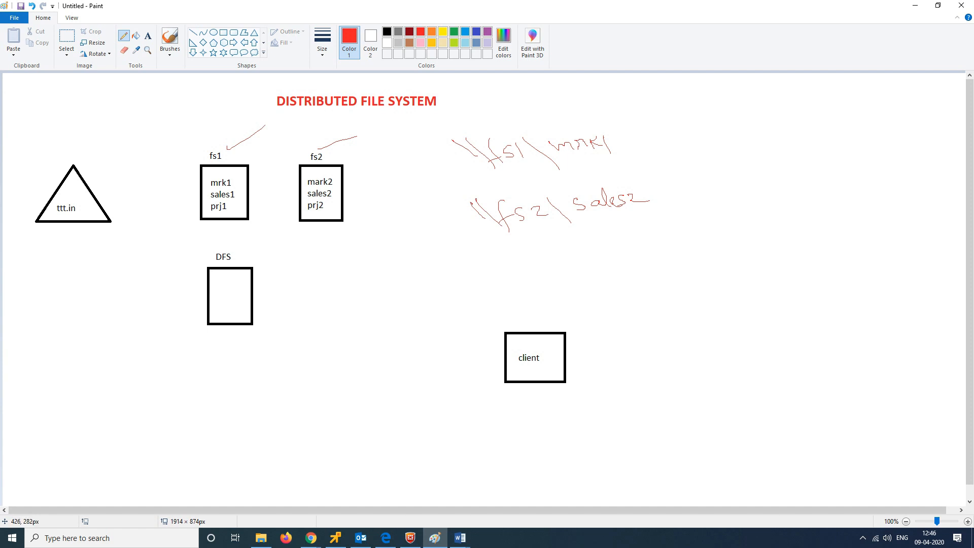
# Step: Add notes and pointer lines around the fs1 and fs2 boxes
pyautogui.moveTo(219, 232); pyautogui.dragTo(231, 226)
pyautogui.moveTo(307, 223)
pyautogui.mouseDown()
pyautogui.moveTo(300, 233)
pyautogui.moveTo(329, 231)
pyautogui.mouseUp()
pyautogui.moveTo(332, 224); pyautogui.dragTo(335, 224)
pyautogui.moveTo(335, 180); pyautogui.dragTo(361, 170)
pyautogui.moveTo(236, 195); pyautogui.dragTo(272, 179)
pyautogui.moveTo(336, 193); pyautogui.dragTo(366, 183)
pyautogui.moveTo(167, 176)
pyautogui.mouseDown()
pyautogui.moveTo(184, 188)
pyautogui.moveTo(194, 180)
pyautogui.mouseUp()
pyautogui.moveTo(269, 168); pyautogui.dragTo(280, 169)
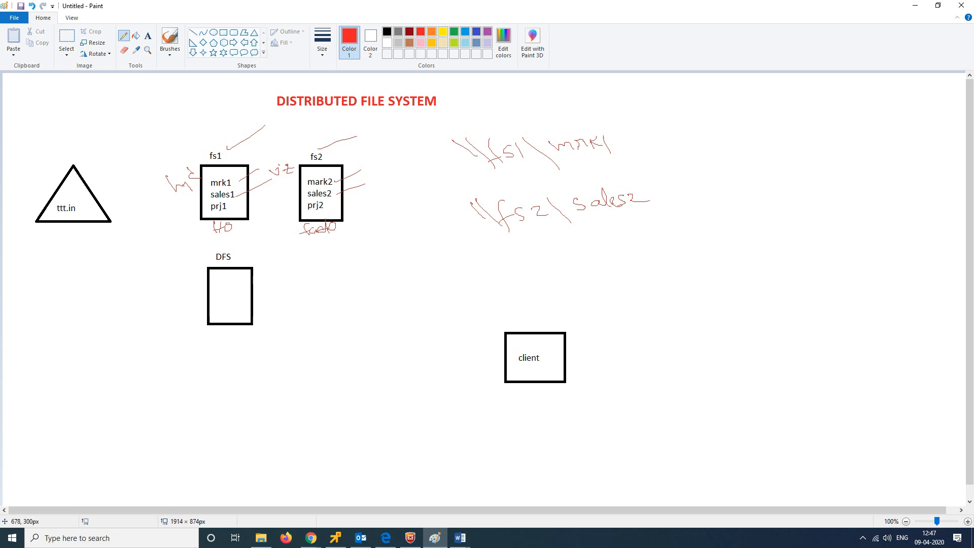
# Step: Write Dfs with the namespace path \\ttt.in\marketing, underlining marketing
pyautogui.moveTo(439, 248)
pyautogui.mouseDown()
pyautogui.moveTo(444, 269)
pyautogui.moveTo(466, 256)
pyautogui.moveTo(525, 303)
pyautogui.moveTo(567, 308)
pyautogui.mouseUp()
pyautogui.moveTo(561, 302)
pyautogui.mouseDown()
pyautogui.moveTo(606, 294)
pyautogui.moveTo(631, 307)
pyautogui.moveTo(637, 290)
pyautogui.moveTo(683, 285)
pyautogui.moveTo(704, 298)
pyautogui.mouseUp()
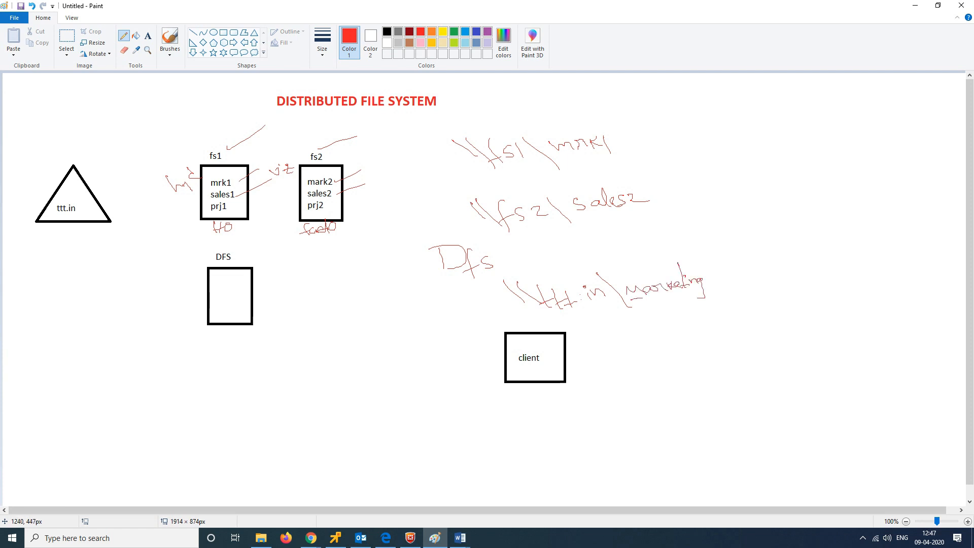
pyautogui.moveTo(632, 301); pyautogui.dragTo(690, 295)
# Step: Write the NS and R notes at top right and a Mrk label below them
pyautogui.moveTo(736, 140)
pyautogui.mouseDown()
pyautogui.moveTo(799, 123)
pyautogui.moveTo(803, 135)
pyautogui.mouseUp()
pyautogui.moveTo(751, 164); pyautogui.dragTo(803, 164)
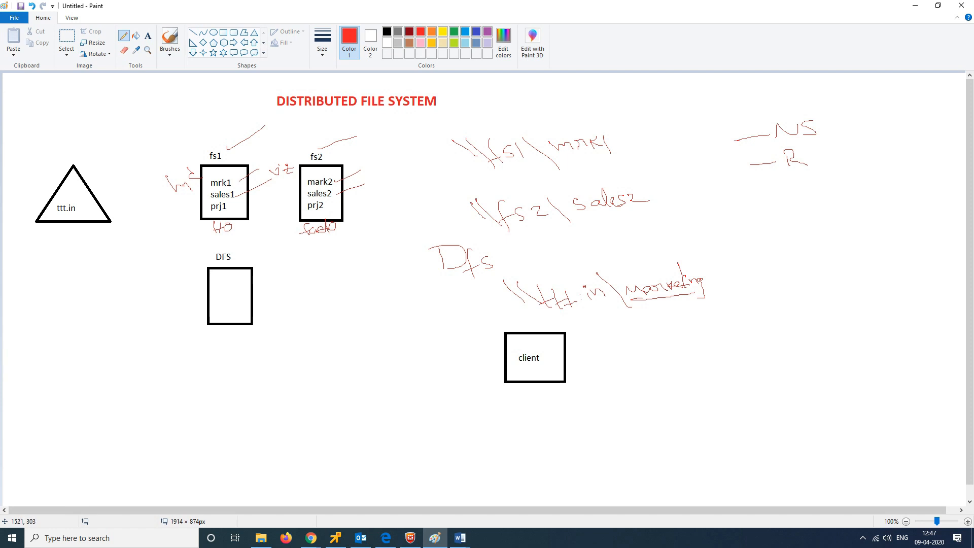
pyautogui.moveTo(780, 252); pyautogui.dragTo(827, 246)
# Step: List two marketing share entries under Mrk, tick the label, and underline \\ttt.in\marketing
pyautogui.moveTo(780, 279); pyautogui.dragTo(842, 274)
pyautogui.click(830, 276)
pyautogui.moveTo(797, 306); pyautogui.dragTo(865, 301)
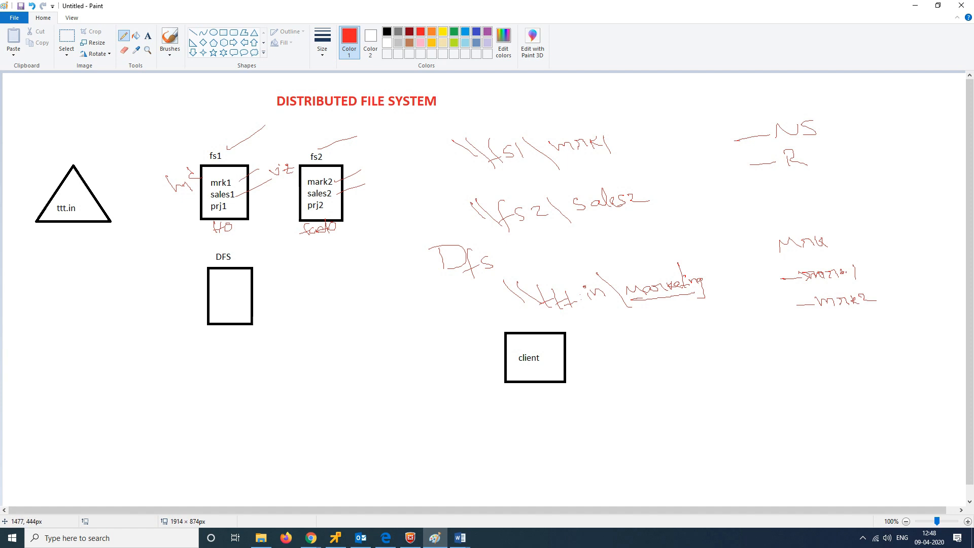
pyautogui.moveTo(816, 285)
pyautogui.mouseDown()
pyautogui.moveTo(867, 283)
pyautogui.moveTo(901, 299)
pyautogui.moveTo(903, 278)
pyautogui.moveTo(934, 289)
pyautogui.mouseUp()
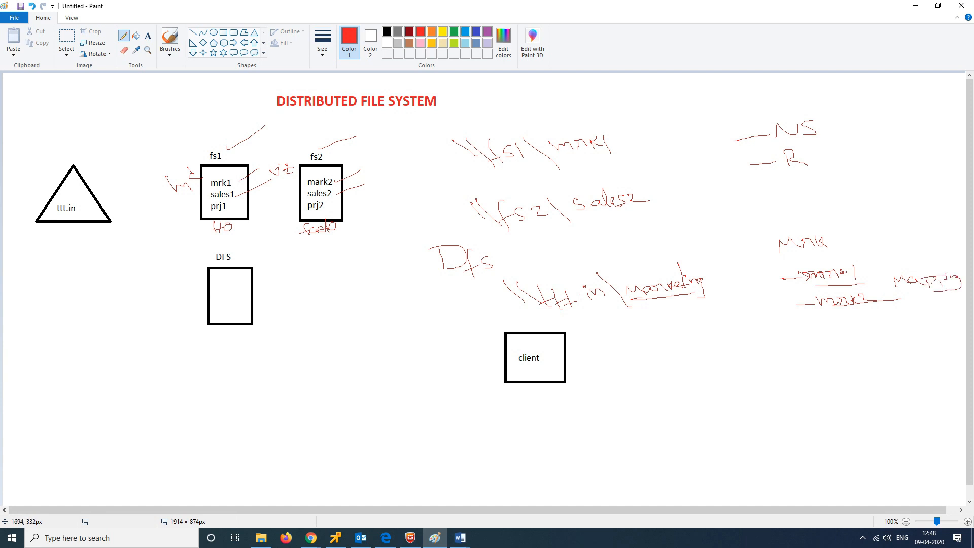
pyautogui.moveTo(842, 241); pyautogui.dragTo(874, 214)
pyautogui.moveTo(525, 322); pyautogui.dragTo(710, 303)
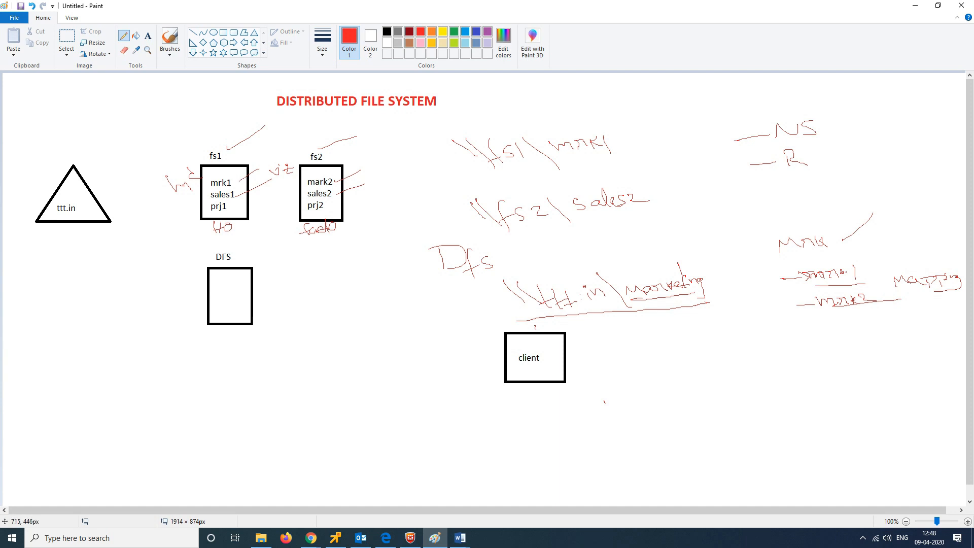
# Step: Circle the client box, draw a line to a handwritten \\domainname\name path, and underline it
pyautogui.moveTo(553, 347)
pyautogui.mouseDown()
pyautogui.moveTo(492, 369)
pyautogui.moveTo(542, 356)
pyautogui.mouseUp()
pyautogui.moveTo(554, 372); pyautogui.dragTo(637, 388)
pyautogui.moveTo(634, 375)
pyautogui.mouseDown()
pyautogui.moveTo(645, 388)
pyautogui.moveTo(761, 373)
pyautogui.moveTo(787, 382)
pyautogui.moveTo(803, 369)
pyautogui.moveTo(858, 376)
pyautogui.mouseUp()
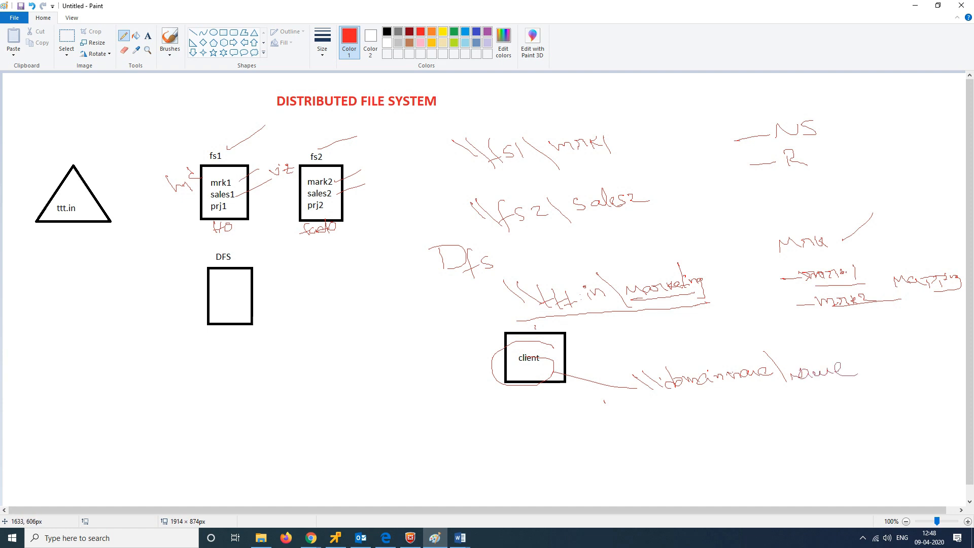
pyautogui.moveTo(786, 390); pyautogui.dragTo(927, 368)
# Step: Tick the NS note and sketch a root circle labelled R linked to a row of target circles
pyautogui.moveTo(821, 155); pyautogui.dragTo(872, 101)
pyautogui.moveTo(85, 350); pyautogui.dragTo(152, 354)
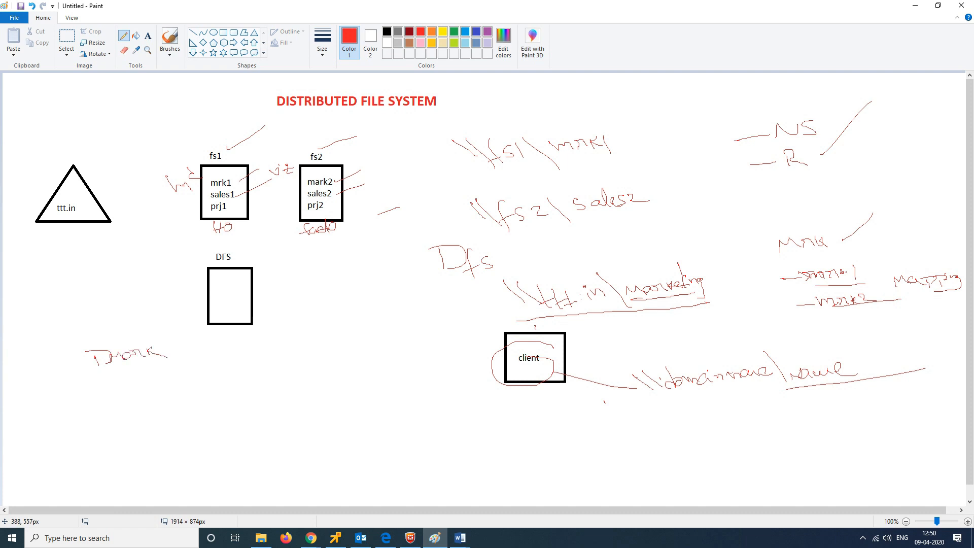
pyautogui.moveTo(227, 347)
pyautogui.mouseDown()
pyautogui.moveTo(207, 350)
pyautogui.moveTo(226, 374)
pyautogui.moveTo(238, 350)
pyautogui.mouseUp()
pyautogui.moveTo(141, 420)
pyautogui.mouseDown()
pyautogui.moveTo(137, 453)
pyautogui.moveTo(147, 422)
pyautogui.moveTo(186, 447)
pyautogui.moveTo(222, 429)
pyautogui.moveTo(291, 422)
pyautogui.moveTo(350, 436)
pyautogui.moveTo(333, 419)
pyautogui.mouseUp()
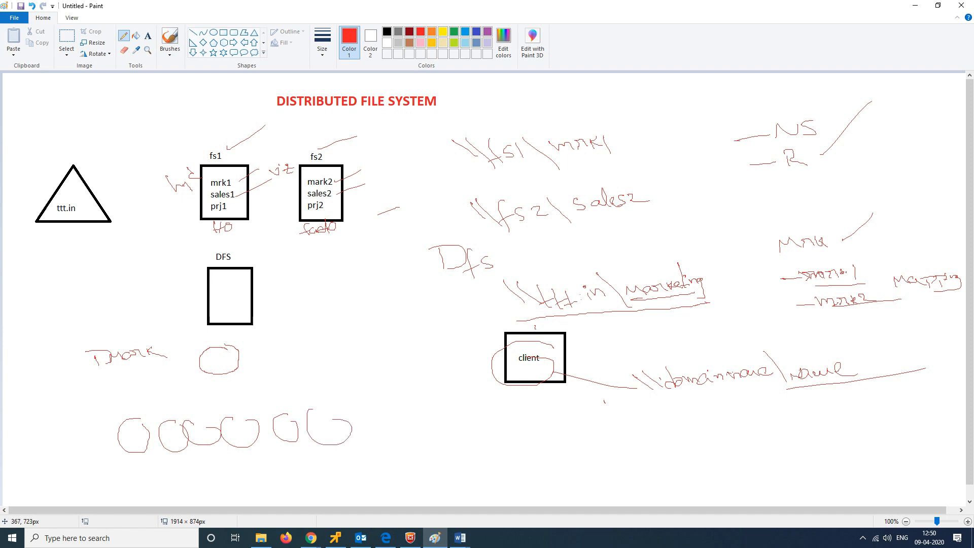
pyautogui.moveTo(143, 425)
pyautogui.mouseDown()
pyautogui.moveTo(203, 382)
pyautogui.moveTo(163, 418)
pyautogui.mouseUp()
pyautogui.moveTo(222, 377); pyautogui.dragTo(202, 416)
pyautogui.moveTo(229, 376); pyautogui.dragTo(240, 417)
pyautogui.moveTo(240, 377); pyautogui.dragTo(281, 421)
pyautogui.moveTo(240, 358); pyautogui.dragTo(298, 404)
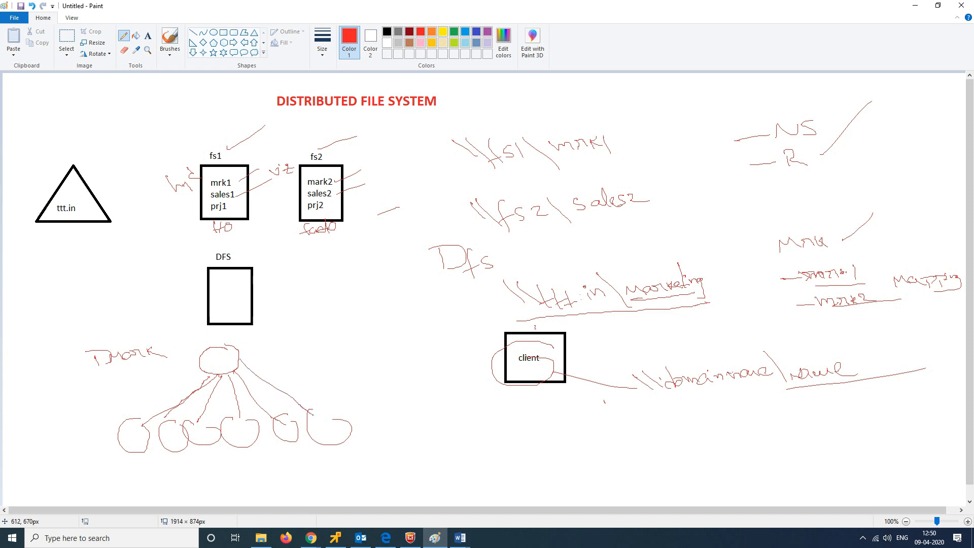
pyautogui.moveTo(234, 355); pyautogui.dragTo(294, 354)
# Step: Shade the circles, write the range 20 and 5 below them, and retrace the top circle
pyautogui.moveTo(129, 437); pyautogui.dragTo(148, 443)
pyautogui.moveTo(134, 445)
pyautogui.mouseDown()
pyautogui.moveTo(254, 429)
pyautogui.moveTo(258, 441)
pyautogui.mouseUp()
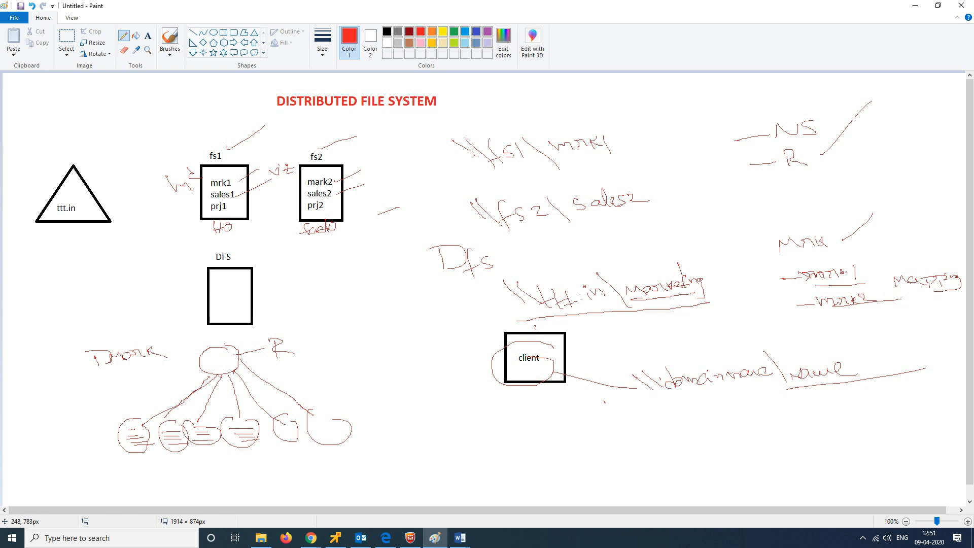
pyautogui.moveTo(127, 469); pyautogui.dragTo(127, 481)
pyautogui.moveTo(150, 468); pyautogui.dragTo(202, 472)
pyautogui.moveTo(205, 465); pyautogui.dragTo(249, 470)
pyautogui.moveTo(250, 458); pyautogui.dragTo(254, 457)
pyautogui.moveTo(205, 352)
pyautogui.mouseDown()
pyautogui.moveTo(236, 350)
pyautogui.moveTo(241, 361)
pyautogui.mouseUp()
pyautogui.moveTo(212, 347)
pyautogui.mouseDown()
pyautogui.moveTo(198, 358)
pyautogui.moveTo(228, 374)
pyautogui.moveTo(211, 340)
pyautogui.moveTo(197, 360)
pyautogui.moveTo(222, 368)
pyautogui.mouseUp()
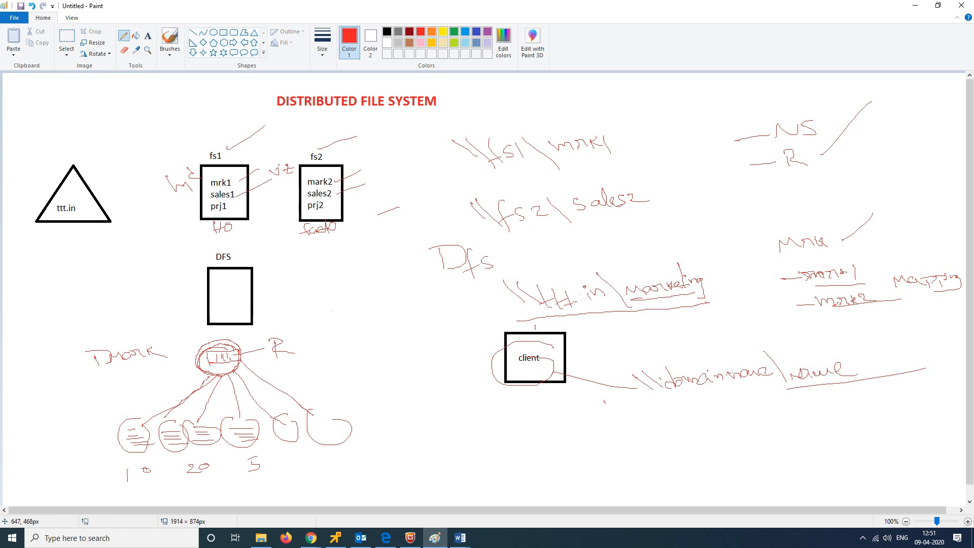
# Step: Draw two small red boxes between the DFS box and the client box
pyautogui.moveTo(331, 310)
pyautogui.mouseDown()
pyautogui.moveTo(333, 325)
pyautogui.moveTo(361, 307)
pyautogui.moveTo(360, 337)
pyautogui.moveTo(338, 326)
pyautogui.mouseUp()
pyautogui.moveTo(391, 305)
pyautogui.mouseDown()
pyautogui.moveTo(397, 329)
pyautogui.moveTo(424, 326)
pyautogui.moveTo(397, 328)
pyautogui.mouseUp()
pyautogui.moveTo(331, 315)
pyautogui.mouseDown()
pyautogui.moveTo(333, 340)
pyautogui.moveTo(351, 341)
pyautogui.mouseUp()
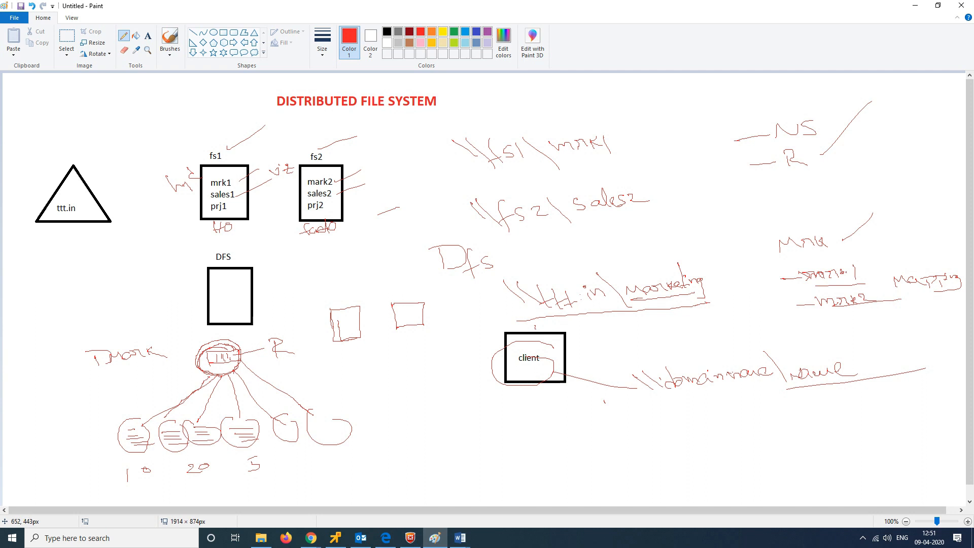
# Step: Label both small boxes and draw a line connecting them
pyautogui.moveTo(333, 302); pyautogui.dragTo(394, 292)
pyautogui.moveTo(346, 340)
pyautogui.mouseDown()
pyautogui.moveTo(353, 356)
pyautogui.moveTo(405, 350)
pyautogui.moveTo(357, 350)
pyautogui.moveTo(344, 335)
pyautogui.mouseUp()
pyautogui.moveTo(396, 318); pyautogui.dragTo(408, 322)
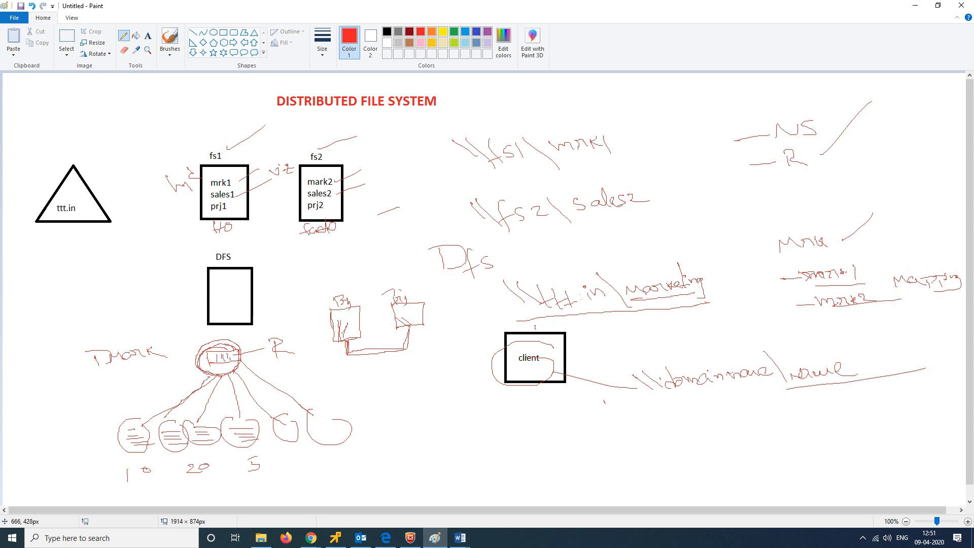
pyautogui.moveTo(342, 291)
pyautogui.mouseDown()
pyautogui.moveTo(365, 273)
pyautogui.moveTo(411, 275)
pyautogui.moveTo(422, 294)
pyautogui.mouseUp()
# Step: Cross out the link with an X and write mc and vij underneath
pyautogui.moveTo(375, 343); pyautogui.dragTo(399, 363)
pyautogui.moveTo(395, 346); pyautogui.dragTo(378, 380)
pyautogui.moveTo(331, 392)
pyautogui.mouseDown()
pyautogui.moveTo(418, 371)
pyautogui.moveTo(426, 381)
pyautogui.mouseUp()
pyautogui.moveTo(431, 371); pyautogui.dragTo(425, 384)
# Step: Add numbers like 5 and 100 with short dashes beneath the bottom row of circles
pyautogui.moveTo(101, 441); pyautogui.dragTo(104, 437)
pyautogui.moveTo(163, 465); pyautogui.dragTo(179, 463)
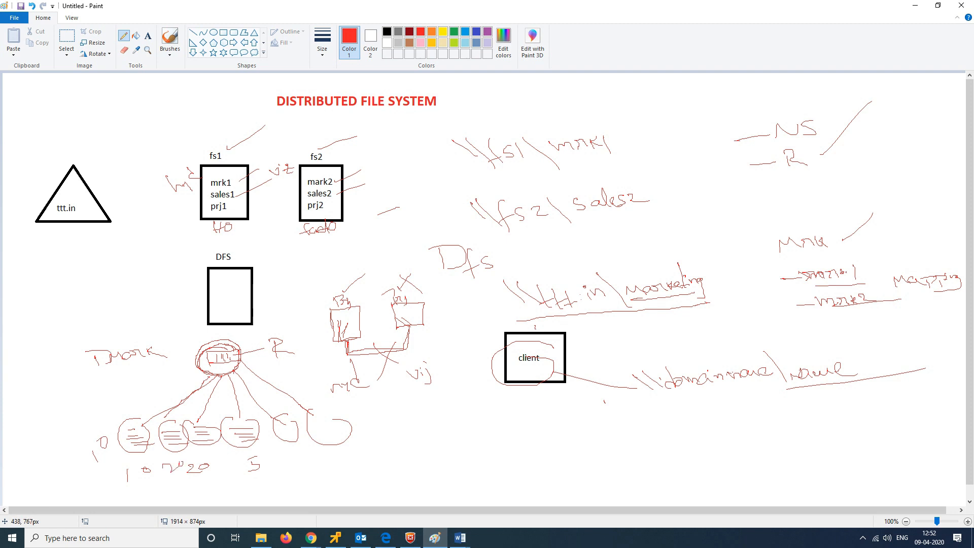
pyautogui.moveTo(297, 447); pyautogui.dragTo(314, 451)
pyautogui.moveTo(333, 461); pyautogui.dragTo(348, 457)
pyautogui.moveTo(289, 470); pyautogui.dragTo(307, 466)
pyautogui.moveTo(244, 489); pyautogui.dragTo(258, 487)
pyautogui.scroll(-1, 144, 347)
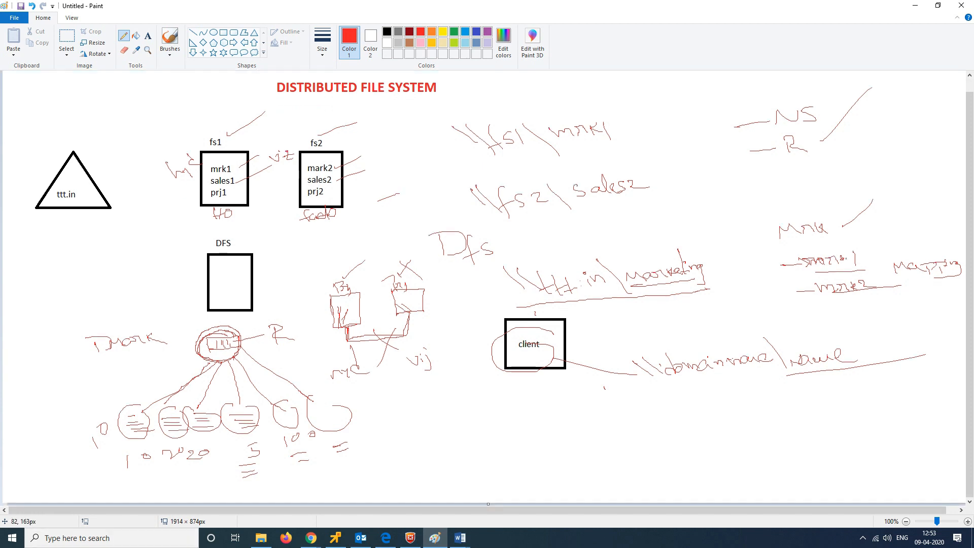
# Step: Start a new blank picture, discarding the DFS sketch without saving
pyautogui.click(14, 17)
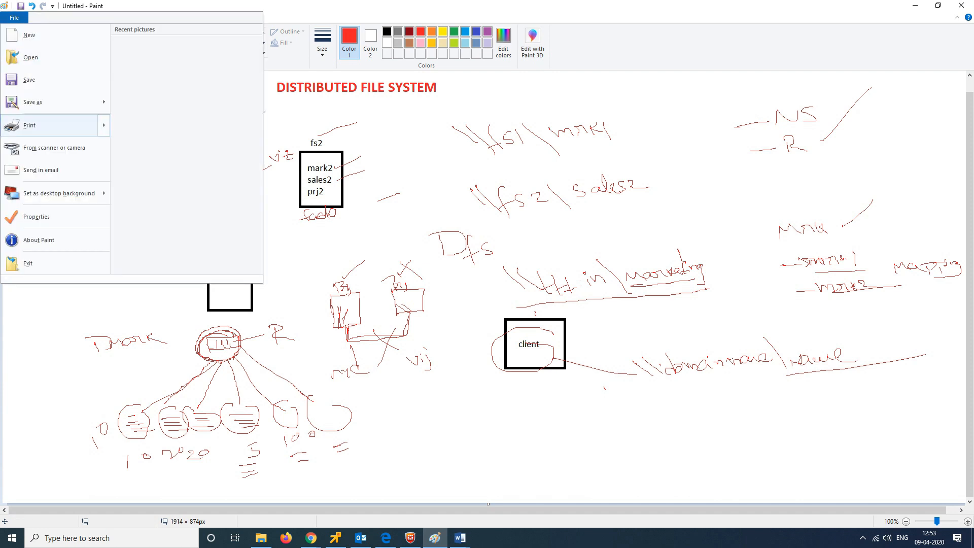
pyautogui.click(29, 35)
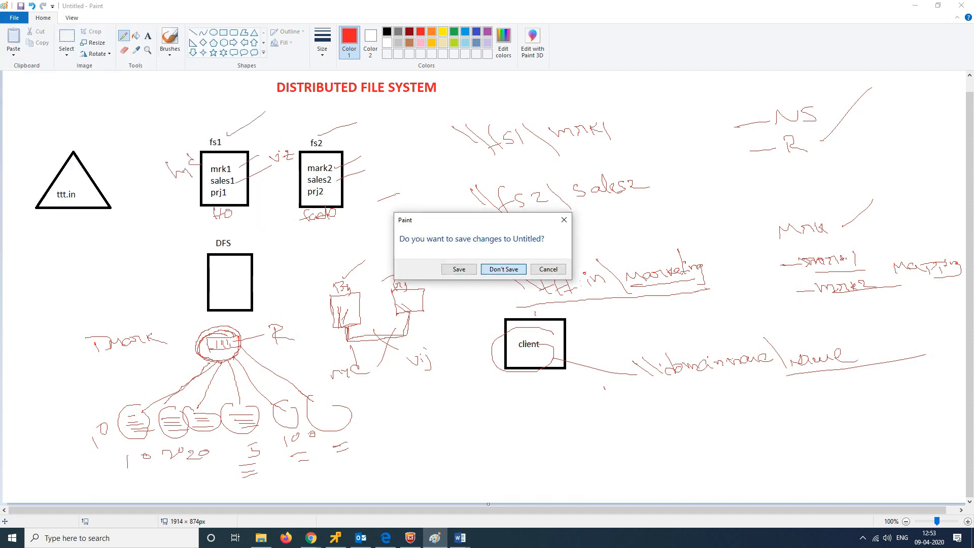
pyautogui.click(504, 270)
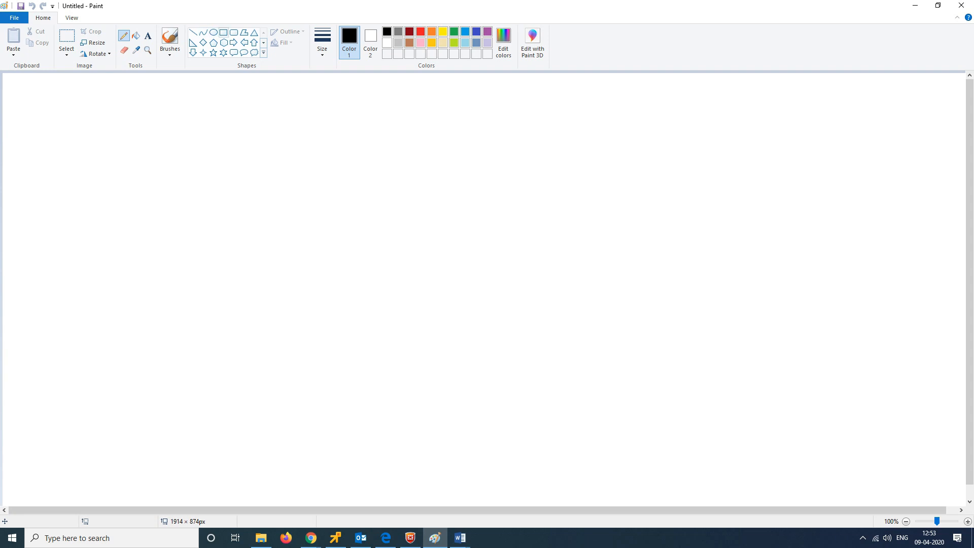
# Step: Draw four black rectangles, a triangle at left, and a tiny box inside the triangle
pyautogui.click(224, 32)
pyautogui.moveTo(192, 144); pyautogui.dragTo(248, 208)
pyautogui.moveTo(284, 147); pyautogui.dragTo(329, 205)
pyautogui.moveTo(223, 264); pyautogui.dragTo(285, 326)
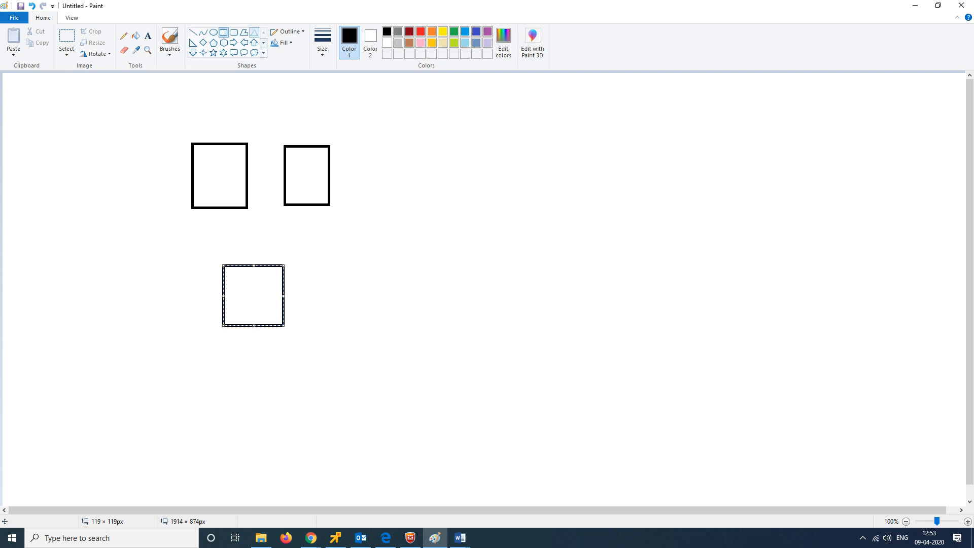
pyautogui.click(254, 32)
pyautogui.moveTo(77, 150); pyautogui.dragTo(135, 213)
pyautogui.click(223, 32)
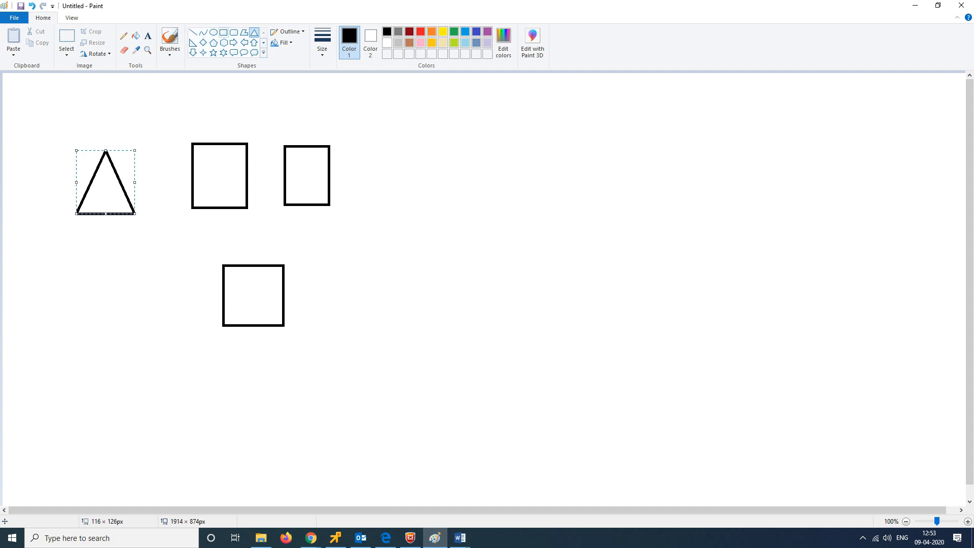
pyautogui.moveTo(408, 336); pyautogui.dragTo(464, 390)
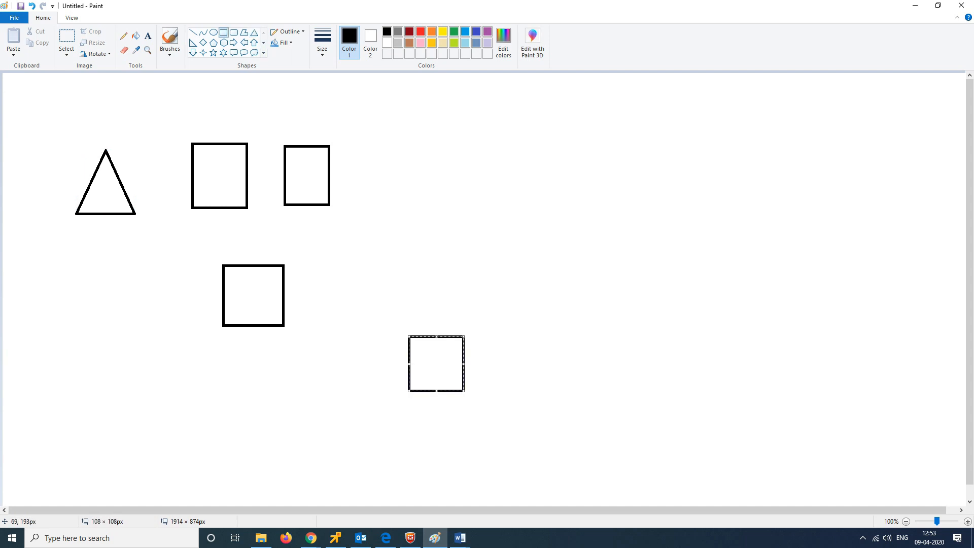
pyautogui.moveTo(92, 198); pyautogui.dragTo(101, 200)
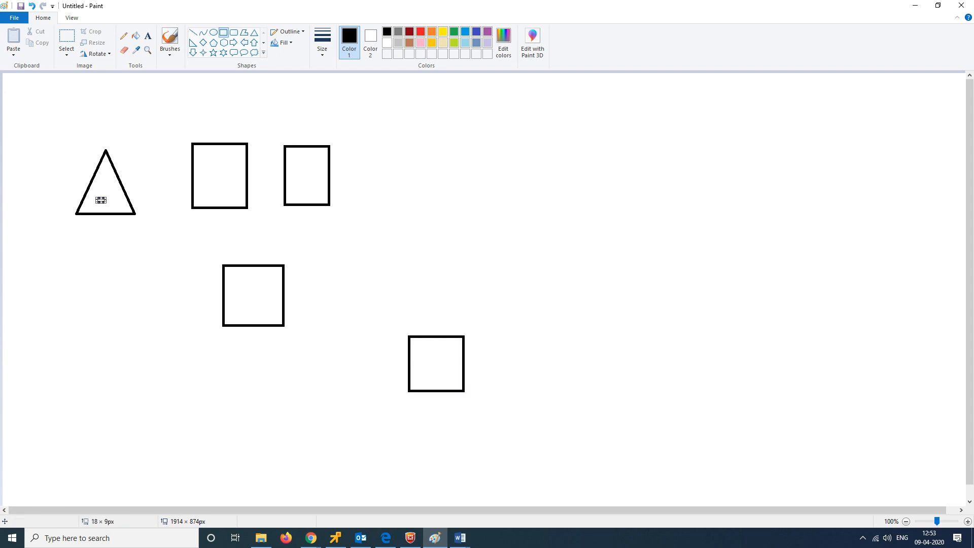
pyautogui.click(124, 36)
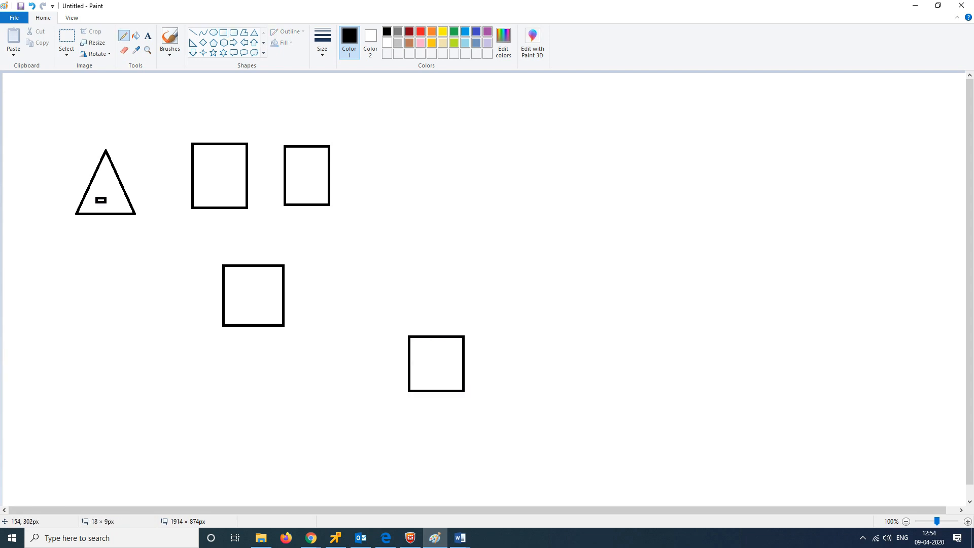
# Step: Label the triangle ttt.in and the first rectangle MS1, adding fs1, fs2 and share names
pyautogui.click(85, 223)
pyautogui.moveTo(89, 225); pyautogui.dragTo(133, 226)
pyautogui.moveTo(203, 138); pyautogui.dragTo(326, 135)
pyautogui.moveTo(206, 167); pyautogui.dragTo(209, 180)
pyautogui.moveTo(306, 161)
pyautogui.mouseDown()
pyautogui.moveTo(299, 177)
pyautogui.moveTo(318, 175)
pyautogui.mouseUp()
pyautogui.moveTo(197, 224)
pyautogui.mouseDown()
pyautogui.moveTo(205, 223)
pyautogui.moveTo(204, 243)
pyautogui.moveTo(241, 235)
pyautogui.moveTo(244, 242)
pyautogui.mouseUp()
pyautogui.moveTo(248, 232)
pyautogui.mouseDown()
pyautogui.moveTo(248, 242)
pyautogui.moveTo(305, 217)
pyautogui.moveTo(340, 220)
pyautogui.moveTo(301, 238)
pyautogui.moveTo(341, 234)
pyautogui.mouseUp()
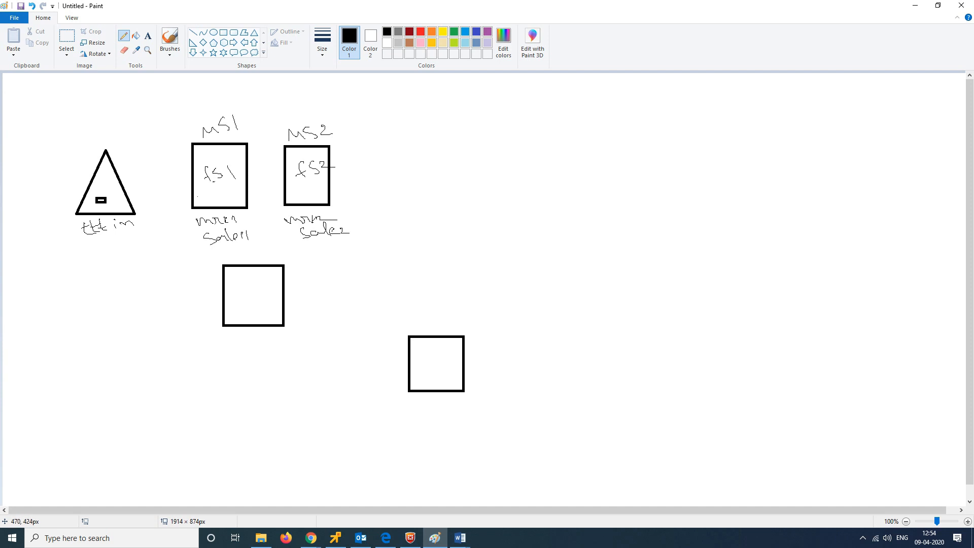
# Step: Label the middle square MS3 with a note and the lower-right square client
pyautogui.moveTo(235, 263)
pyautogui.mouseDown()
pyautogui.moveTo(262, 254)
pyautogui.moveTo(256, 261)
pyautogui.mouseUp()
pyautogui.moveTo(231, 283)
pyautogui.mouseDown()
pyautogui.moveTo(270, 292)
pyautogui.moveTo(247, 310)
pyautogui.moveTo(261, 329)
pyautogui.mouseUp()
pyautogui.moveTo(426, 317)
pyautogui.mouseDown()
pyautogui.moveTo(434, 329)
pyautogui.moveTo(461, 319)
pyautogui.moveTo(460, 330)
pyautogui.mouseUp()
pyautogui.moveTo(456, 325); pyautogui.dragTo(473, 321)
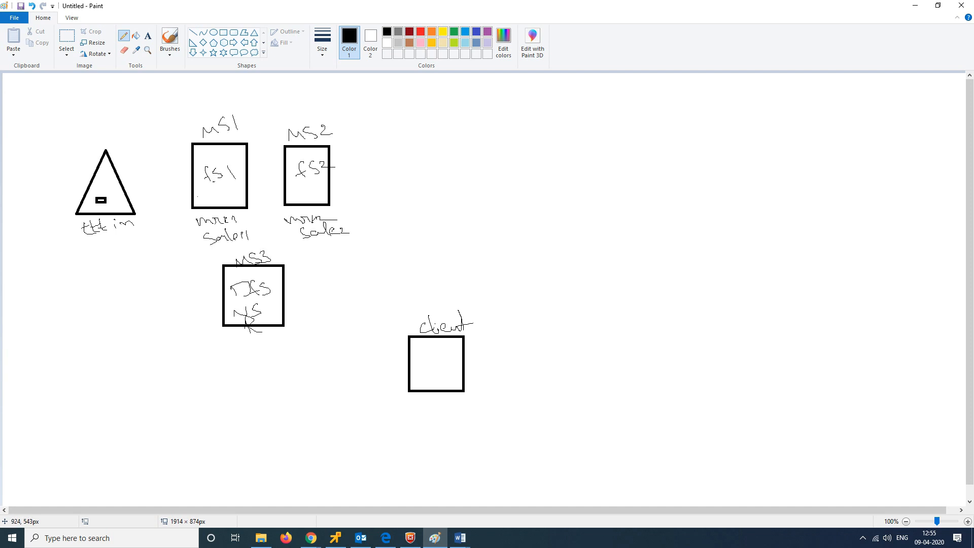
# Step: Write \\fs1 and \\fs2 beside the client box and cross both out
pyautogui.moveTo(491, 347); pyautogui.dragTo(519, 357)
pyautogui.moveTo(528, 342)
pyautogui.mouseDown()
pyautogui.moveTo(522, 362)
pyautogui.moveTo(550, 366)
pyautogui.moveTo(524, 400)
pyautogui.moveTo(546, 403)
pyautogui.mouseUp()
pyautogui.moveTo(560, 391); pyautogui.dragTo(574, 397)
pyautogui.moveTo(515, 349); pyautogui.dragTo(547, 381)
pyautogui.moveTo(542, 339); pyautogui.dragTo(501, 428)
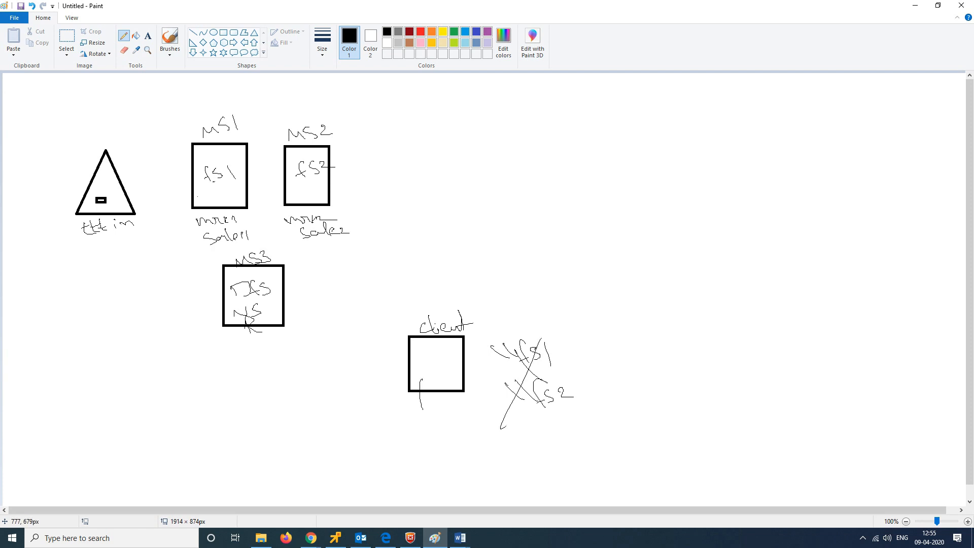
# Step: Handwrite \\domainname\marketing below the client box and crossed-out paths
pyautogui.moveTo(354, 448)
pyautogui.mouseDown()
pyautogui.moveTo(374, 468)
pyautogui.moveTo(501, 447)
pyautogui.moveTo(525, 458)
pyautogui.moveTo(538, 432)
pyautogui.moveTo(559, 429)
pyautogui.moveTo(613, 443)
pyautogui.mouseUp()
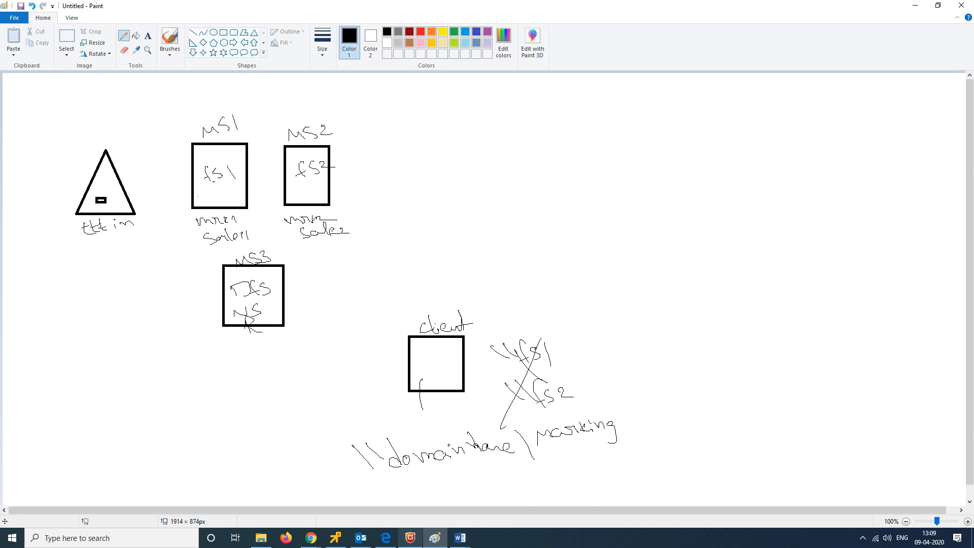
# Step: Sign back in to the ESXi Host Client as root
pyautogui.moveTo(311, 538)
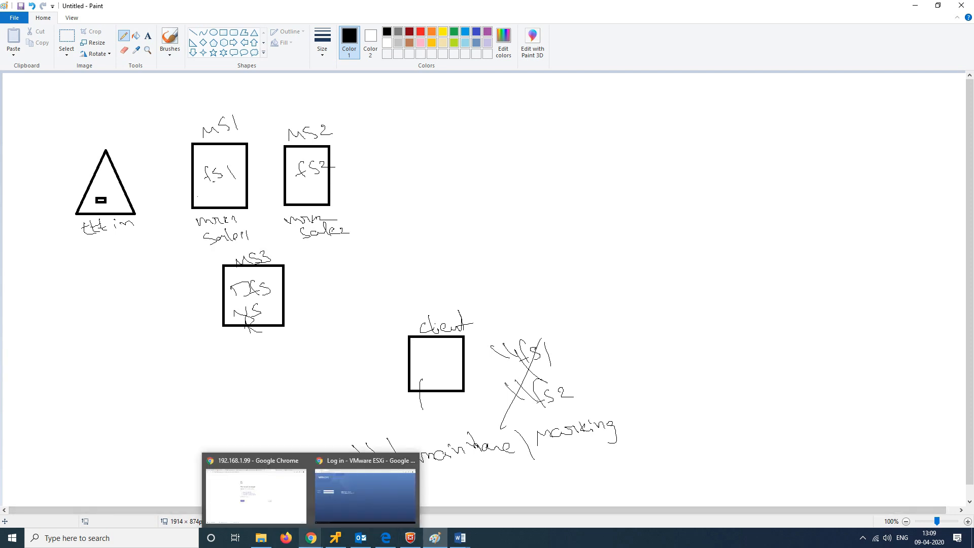
pyautogui.click(365, 495)
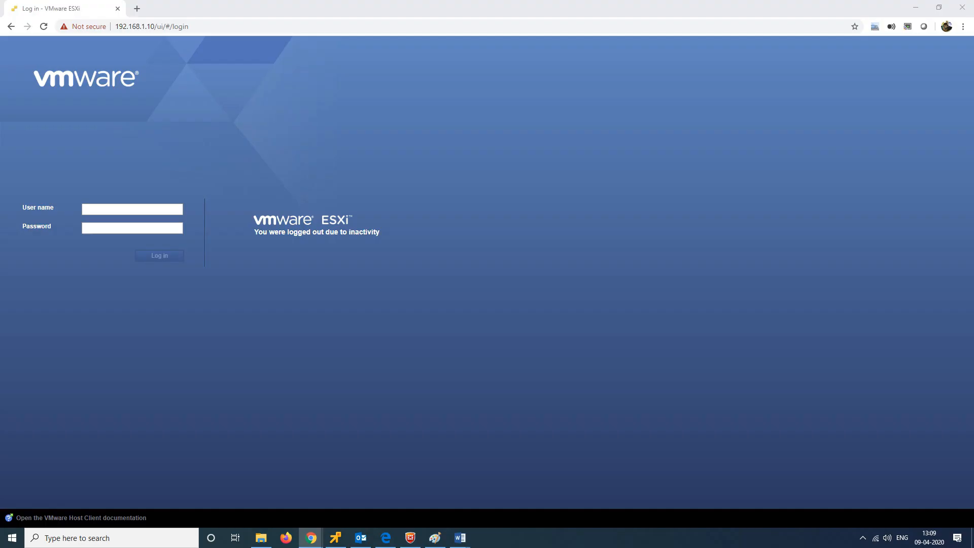
pyautogui.write('root')
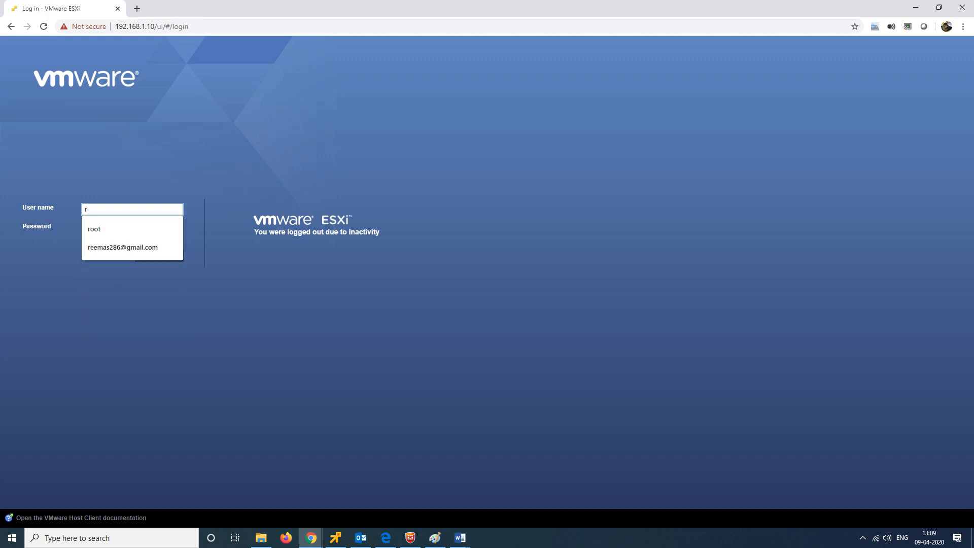
pyautogui.press('Tab')
pyautogui.write('••••')
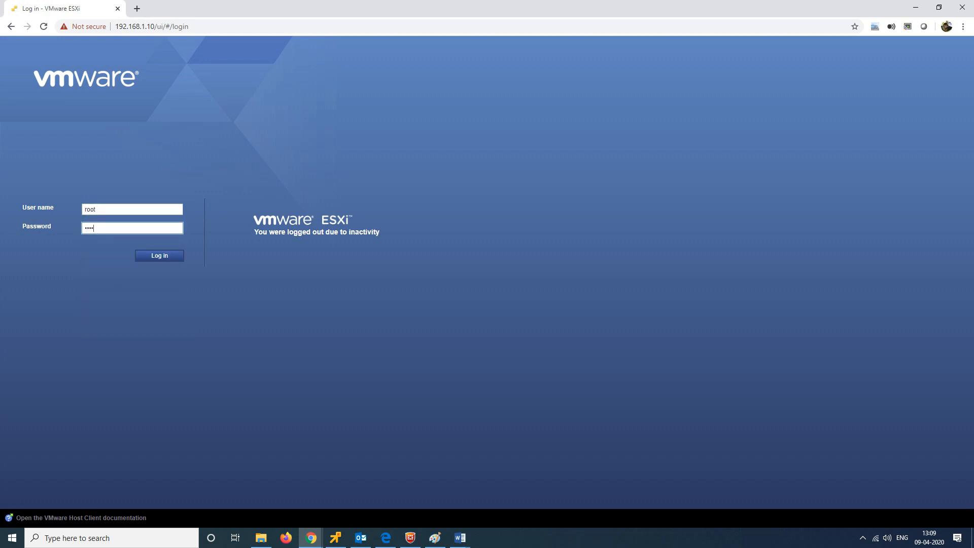
pyautogui.write('••••')
pyautogui.press('Return')
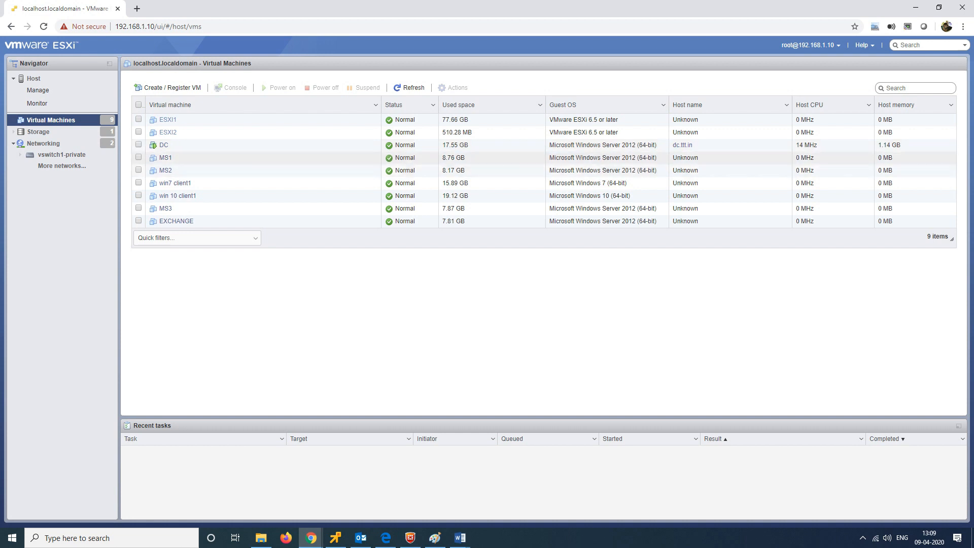
# Step: Power on MS1, MS2, MS3 and win 10 client1 together
pyautogui.click(138, 158)
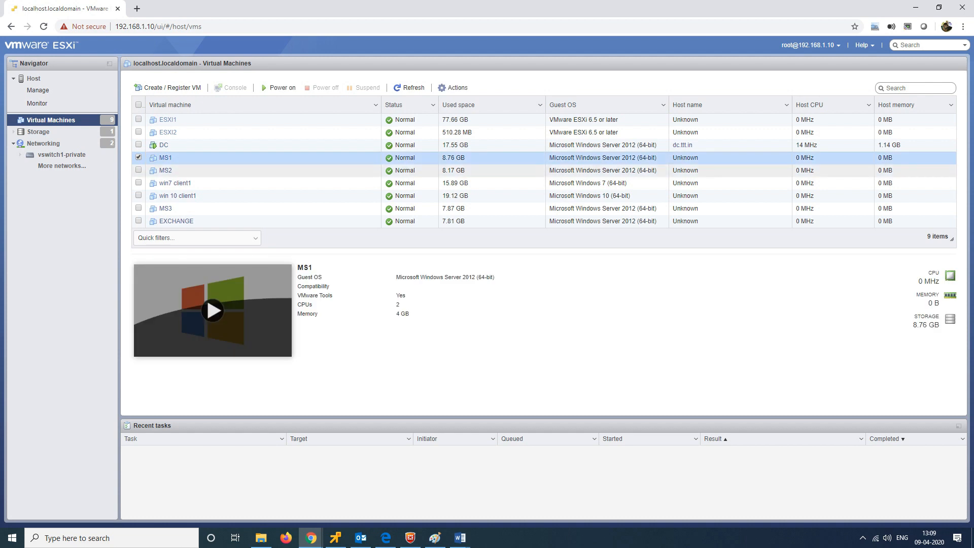
pyautogui.click(138, 170)
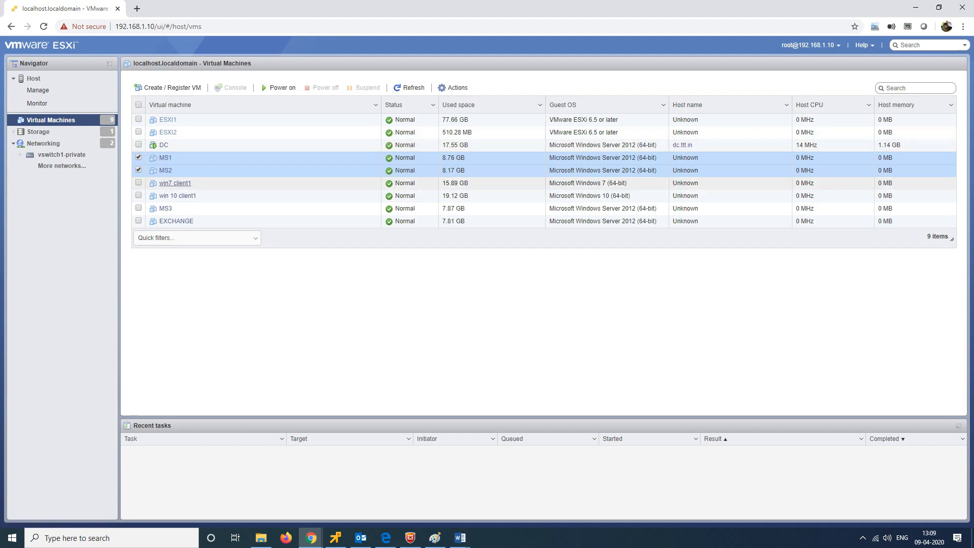
pyautogui.keyDown('ctrl'); pyautogui.click(239, 209); pyautogui.keyUp('ctrl')
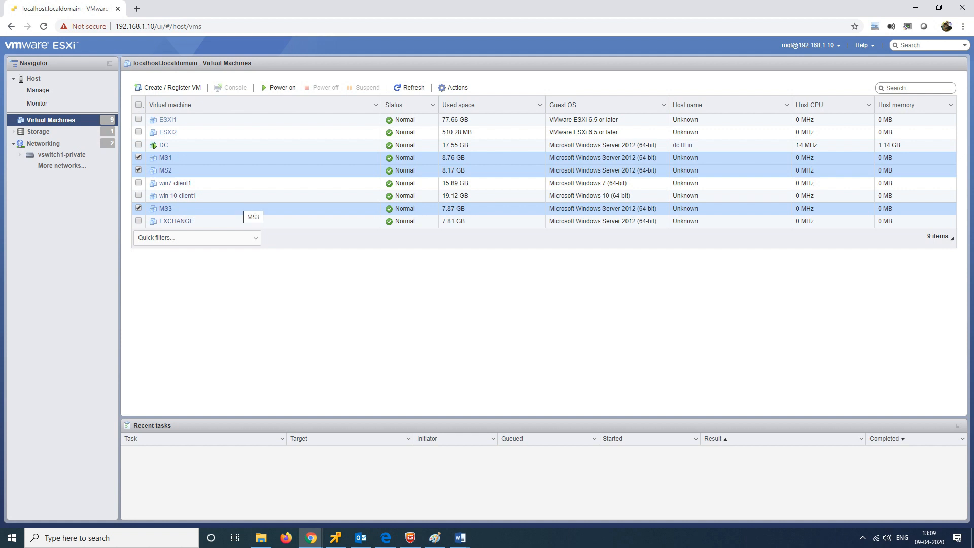
pyautogui.keyDown('ctrl'); pyautogui.click(238, 196); pyautogui.keyUp('ctrl')
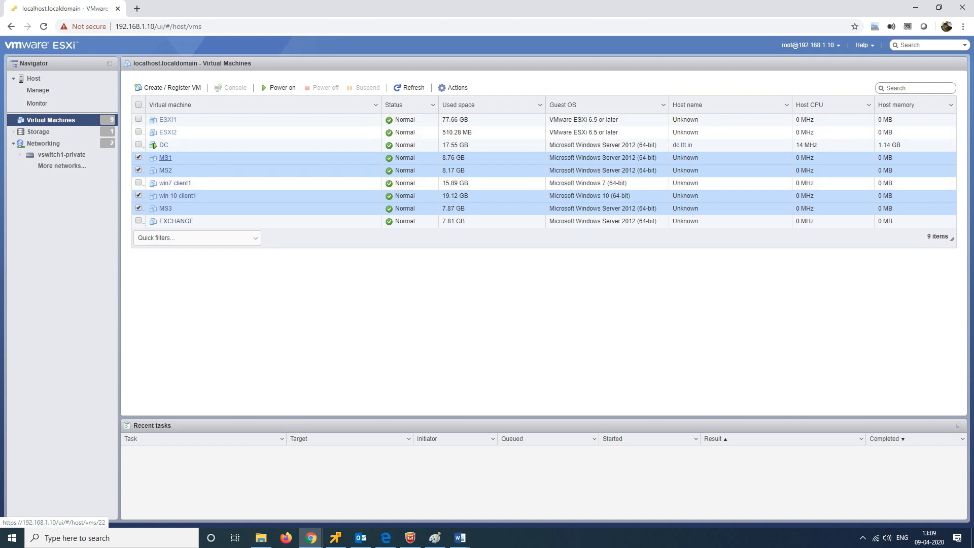
pyautogui.rightClick(165, 160)
pyautogui.moveTo(203, 181)
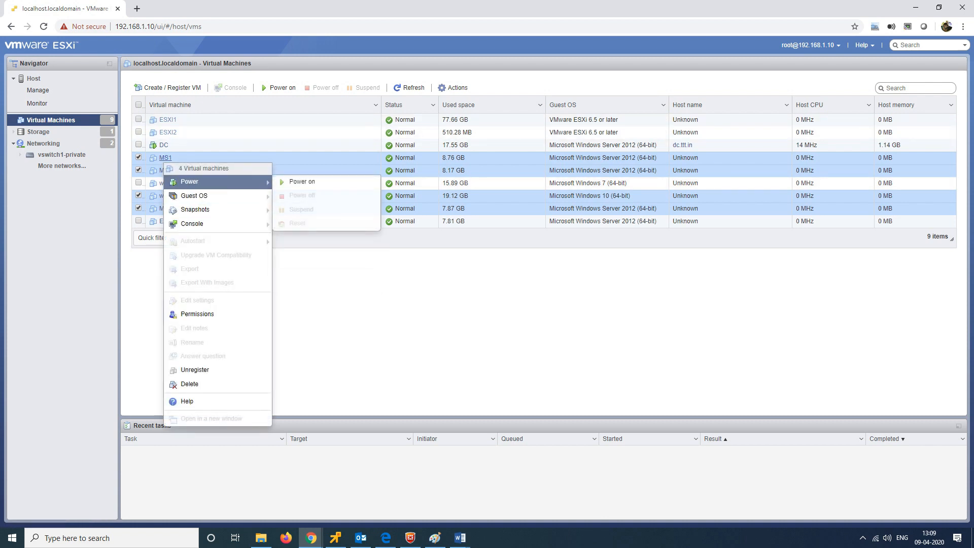
pyautogui.click(302, 182)
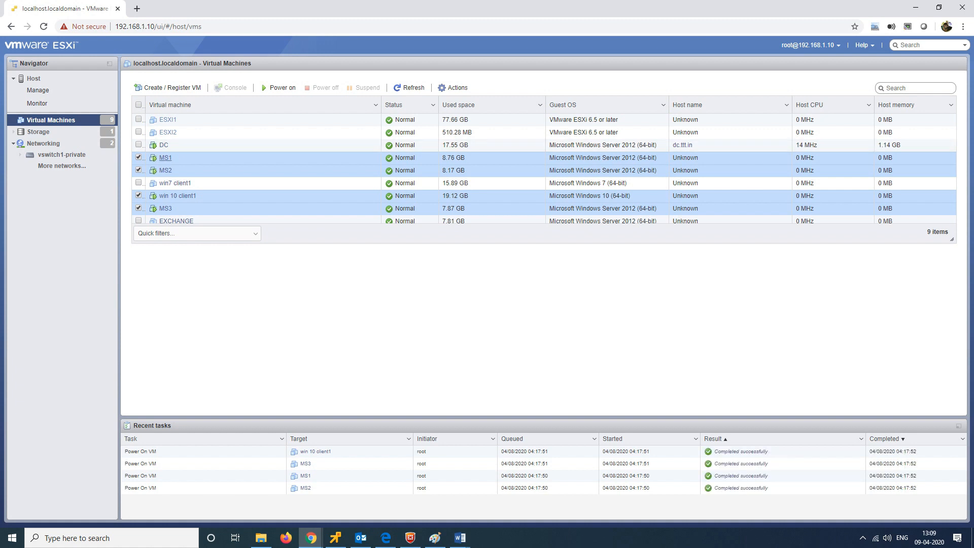
pyautogui.click(201, 157)
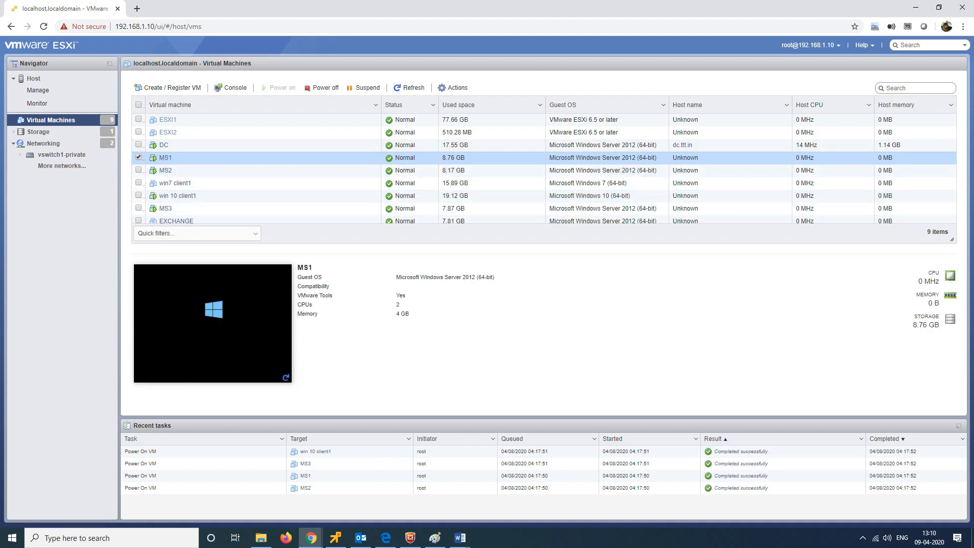
# Step: Launch remote consoles for MS1 and MS2
pyautogui.rightClick(201, 157)
pyautogui.moveTo(229, 218)
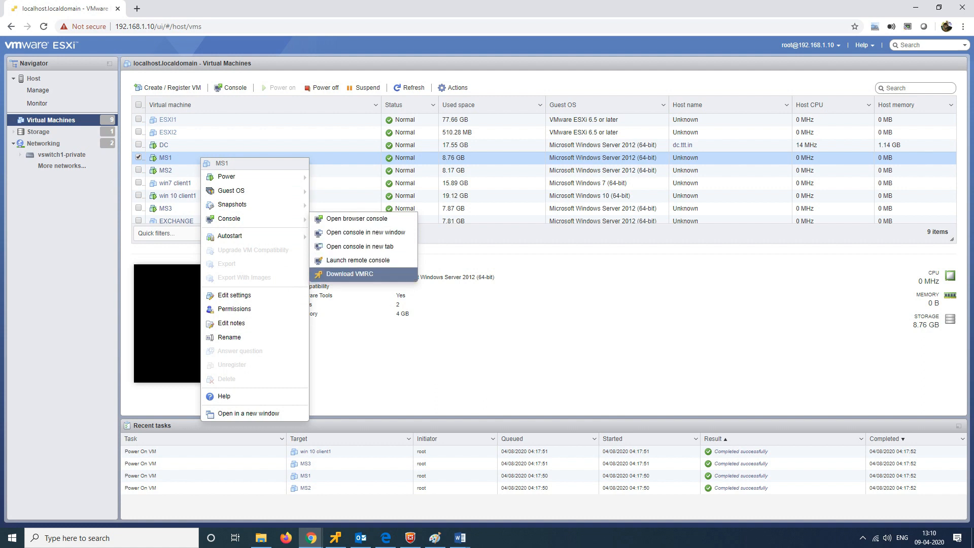
pyautogui.click(358, 260)
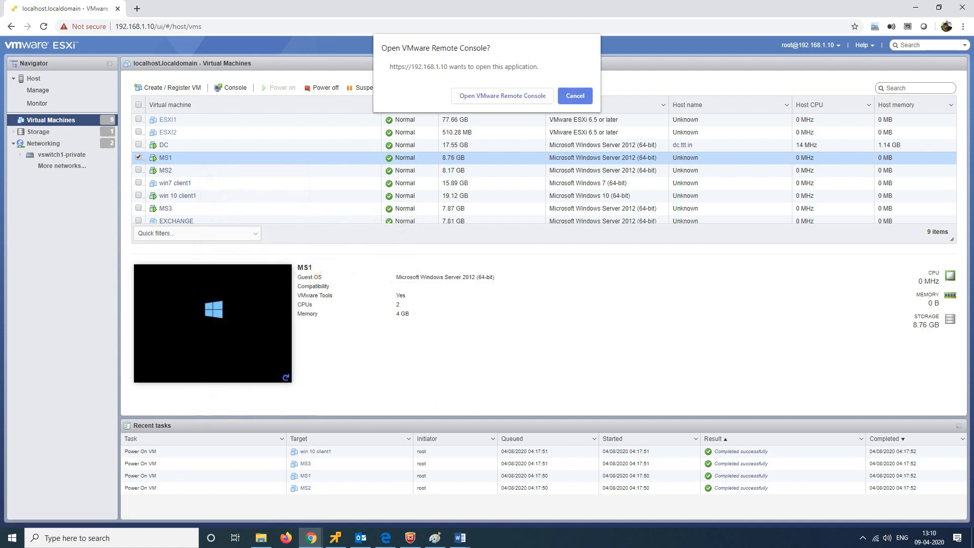
pyautogui.click(502, 96)
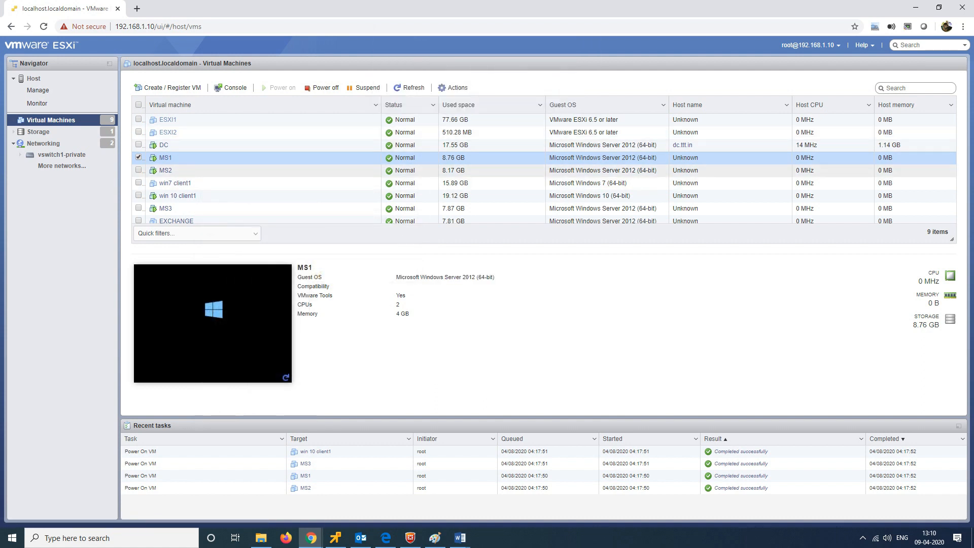
pyautogui.rightClick(201, 172)
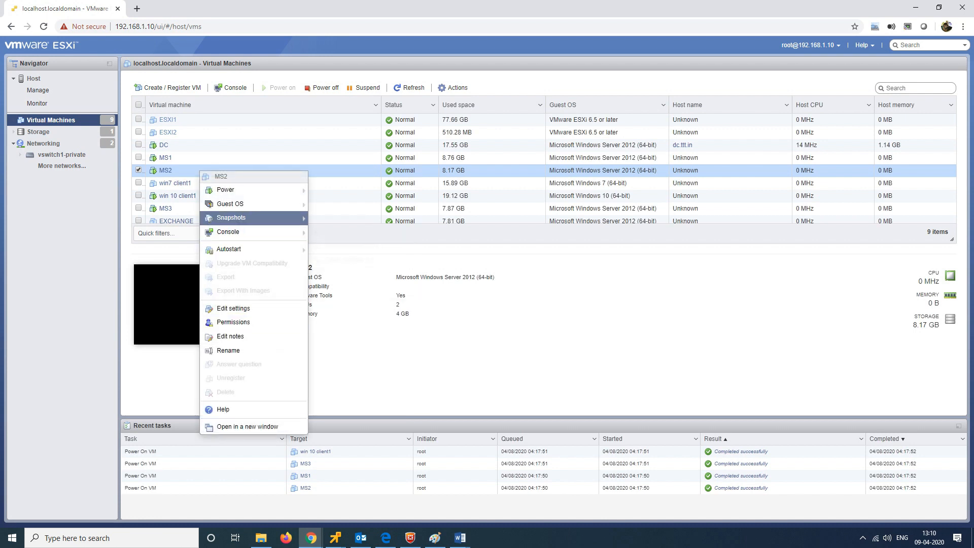
pyautogui.moveTo(228, 232)
pyautogui.click(358, 274)
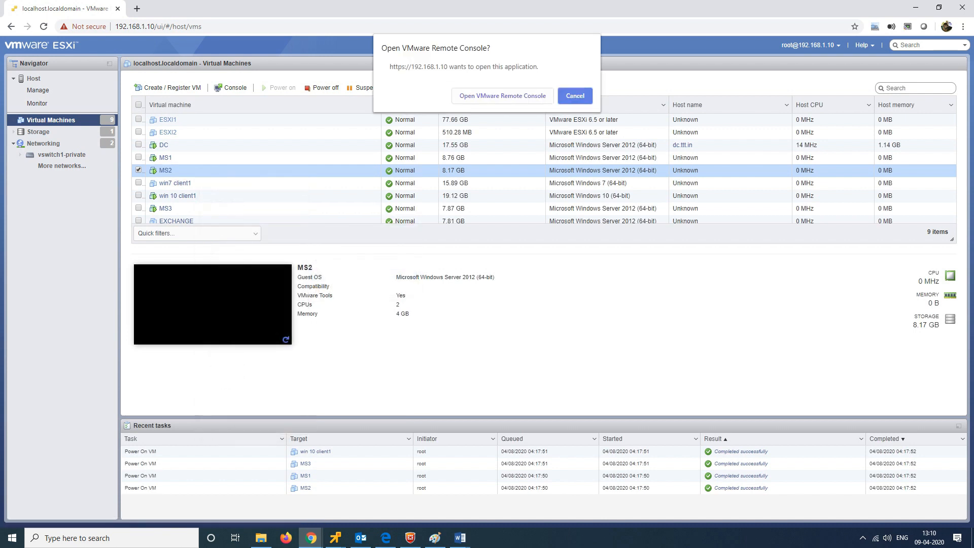
pyautogui.click(506, 96)
# Step: Launch remote consoles for MS3 and win 10 client1
pyautogui.rightClick(202, 196)
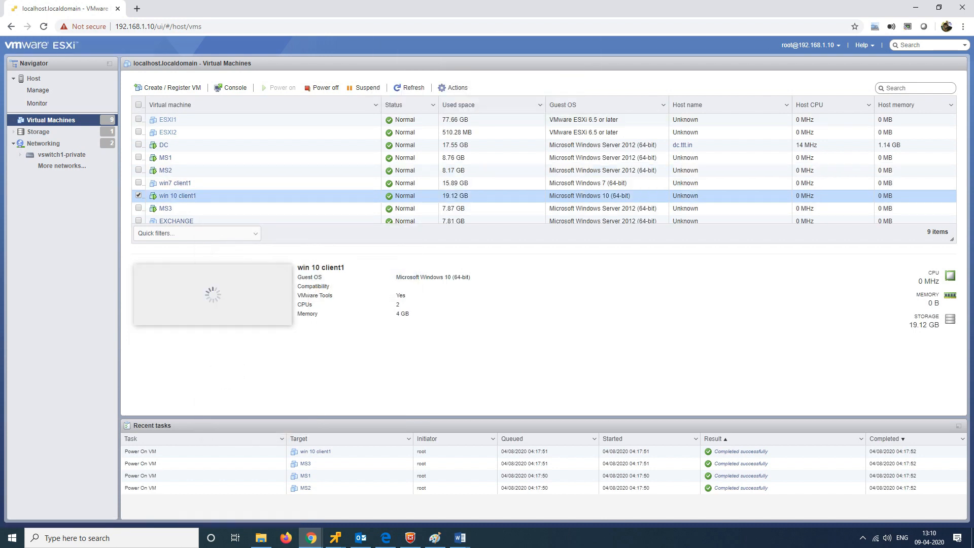
pyautogui.rightClick(202, 209)
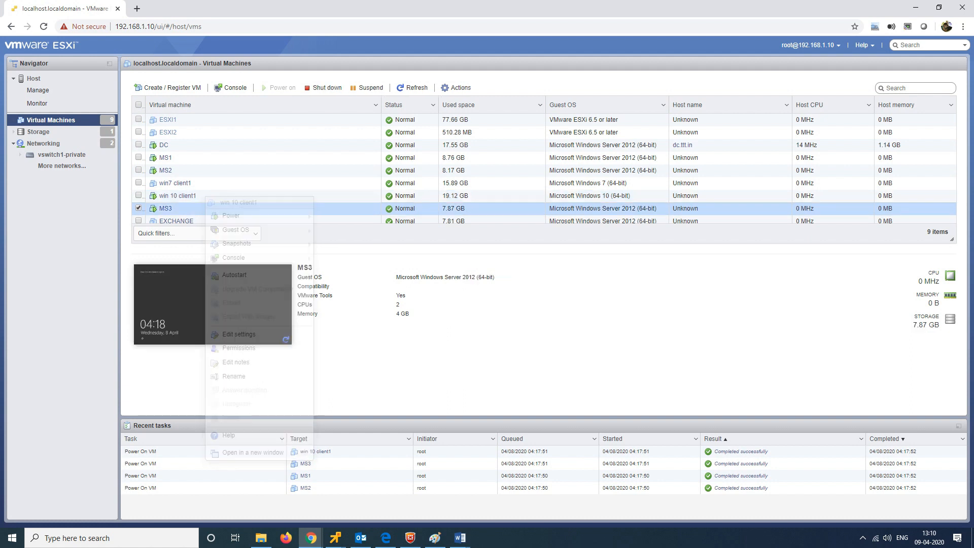
pyautogui.moveTo(228, 270)
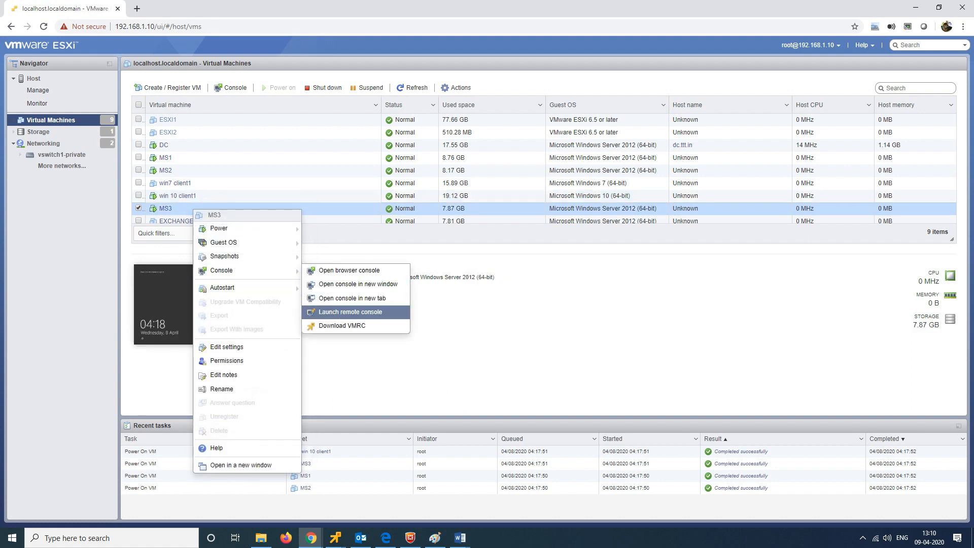
pyautogui.click(350, 311)
pyautogui.click(506, 96)
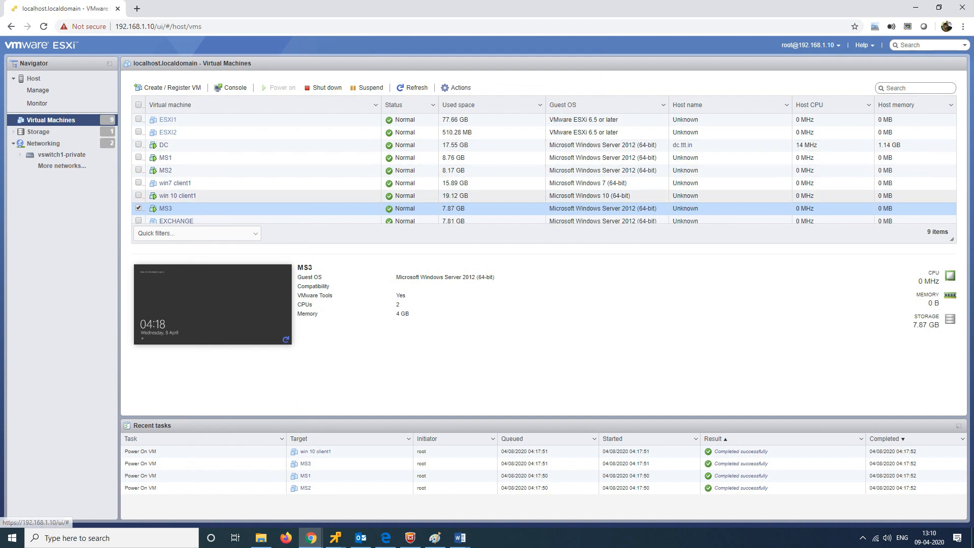
pyautogui.rightClick(211, 197)
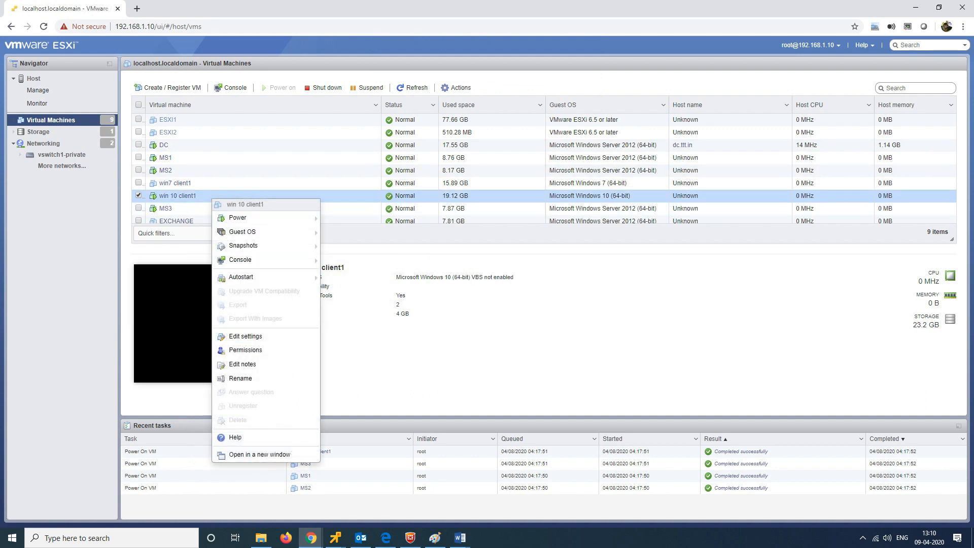
pyautogui.moveTo(241, 260)
pyautogui.click(350, 301)
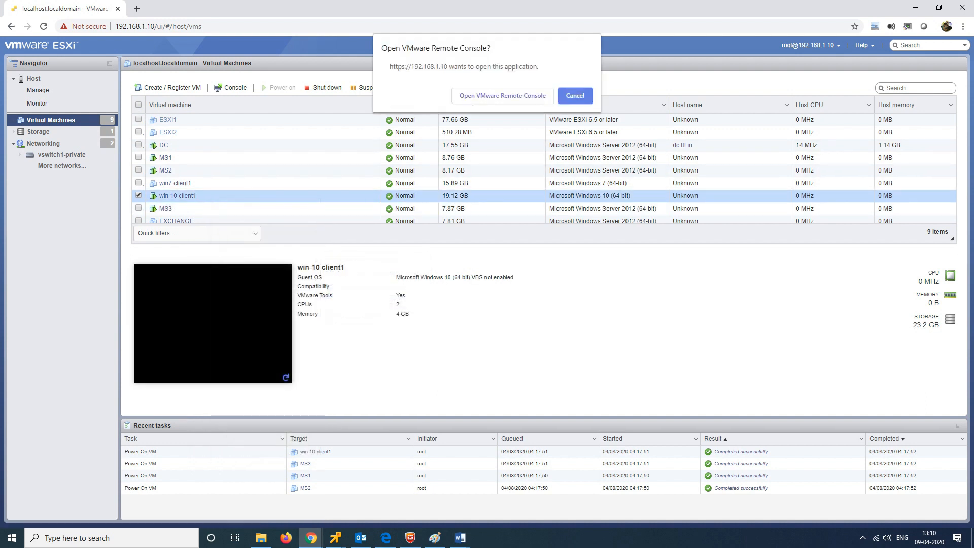
pyautogui.click(507, 96)
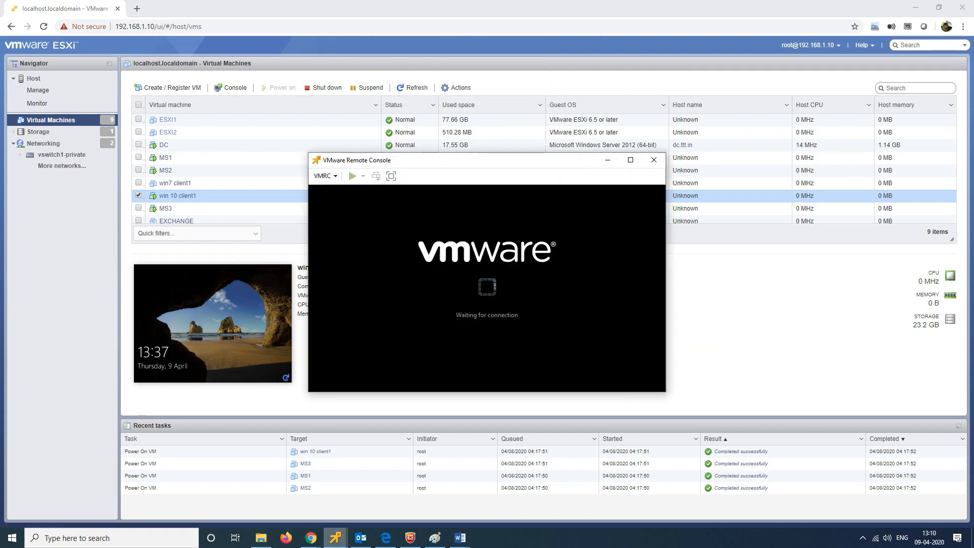
pyautogui.moveTo(336, 538)
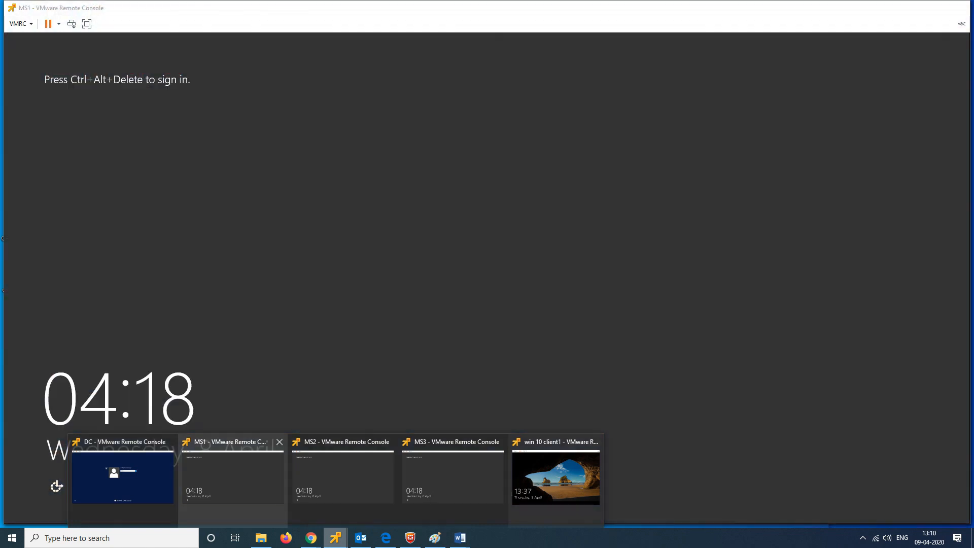
# Step: Sign in to MS1's console with the domain administrator password
pyautogui.click(231, 472)
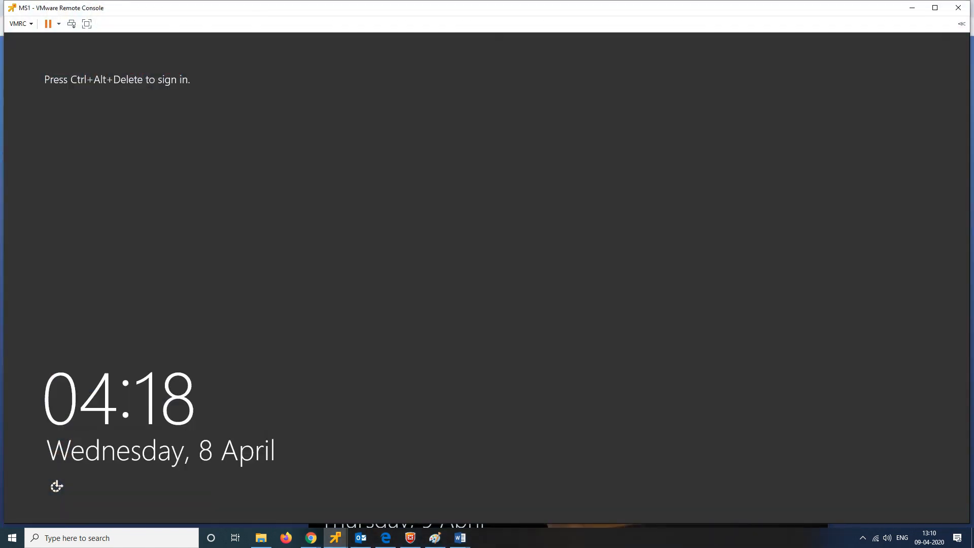
pyautogui.click(71, 24)
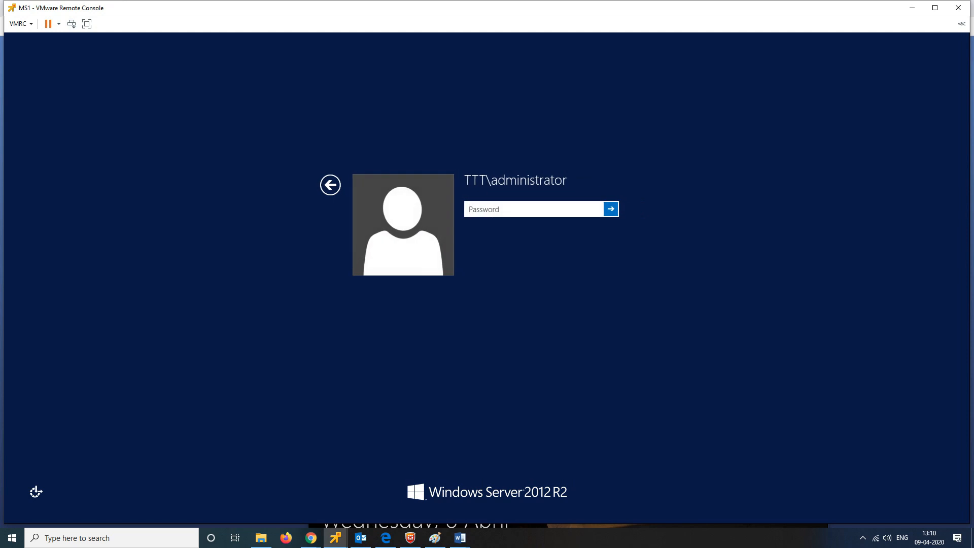
pyautogui.write('*****')
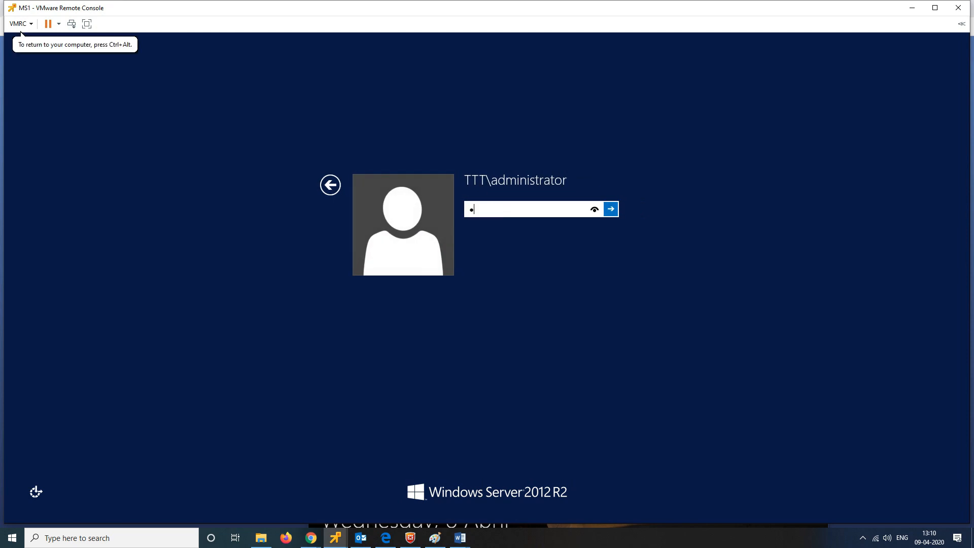
pyautogui.write('*****')
pyautogui.press('Return')
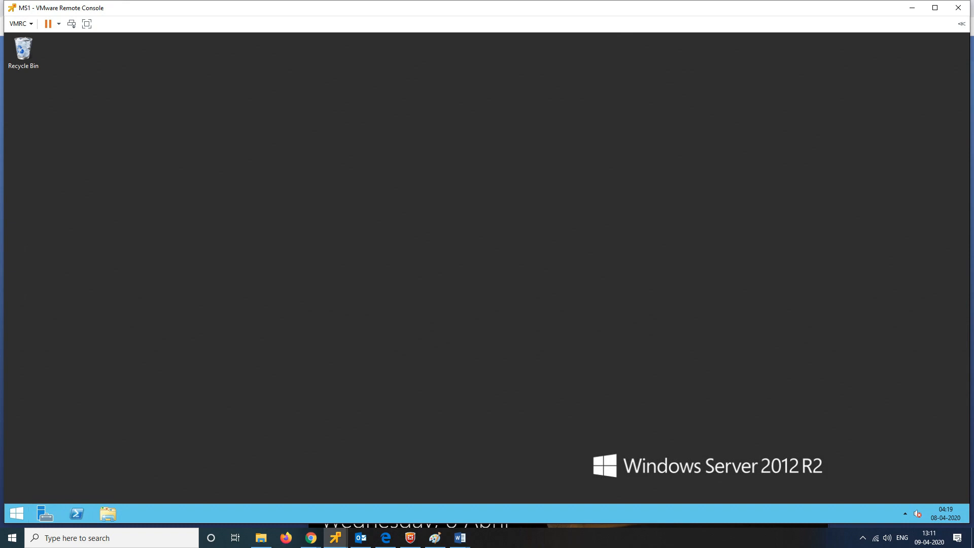
pyautogui.click(336, 538)
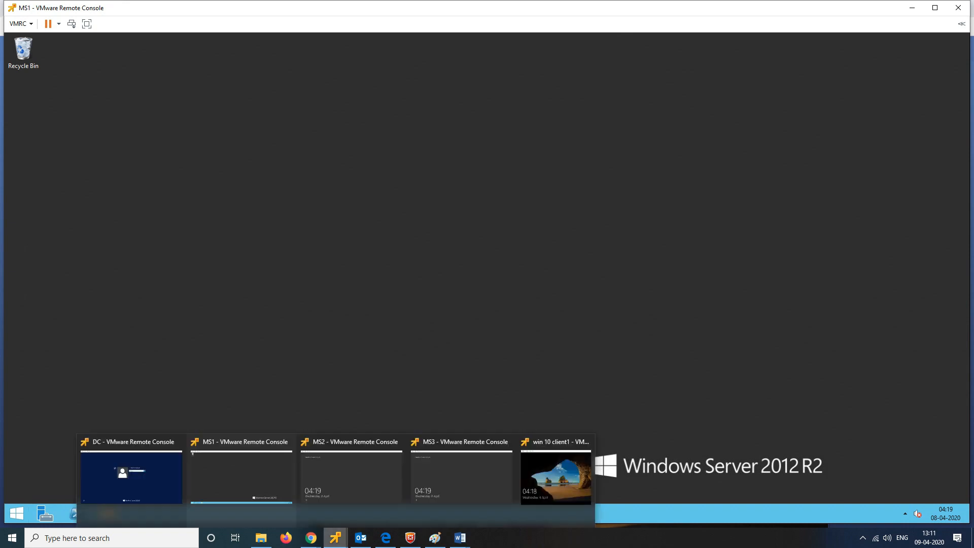
# Step: Sign in to MS2 with the administrator password, then return to the MS1 console
pyautogui.click(351, 477)
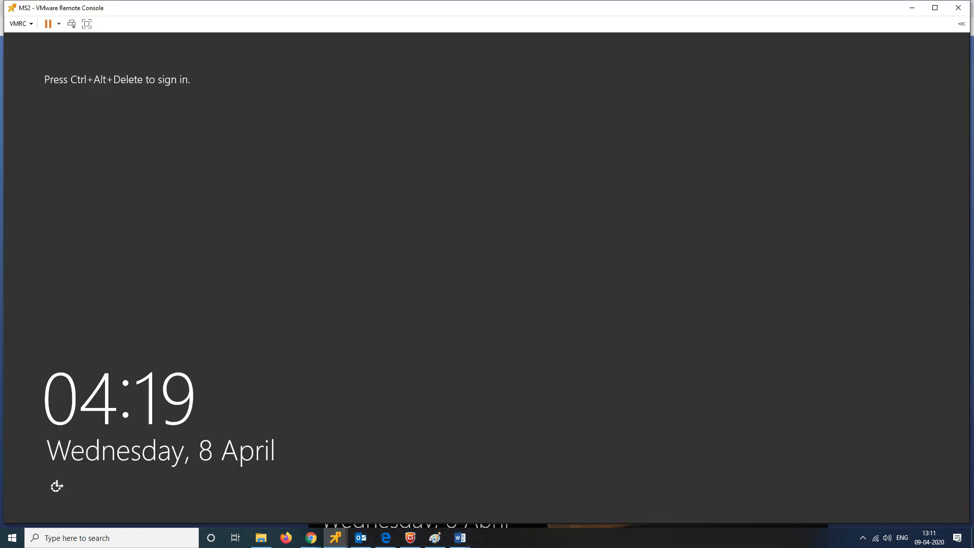
pyautogui.click(72, 24)
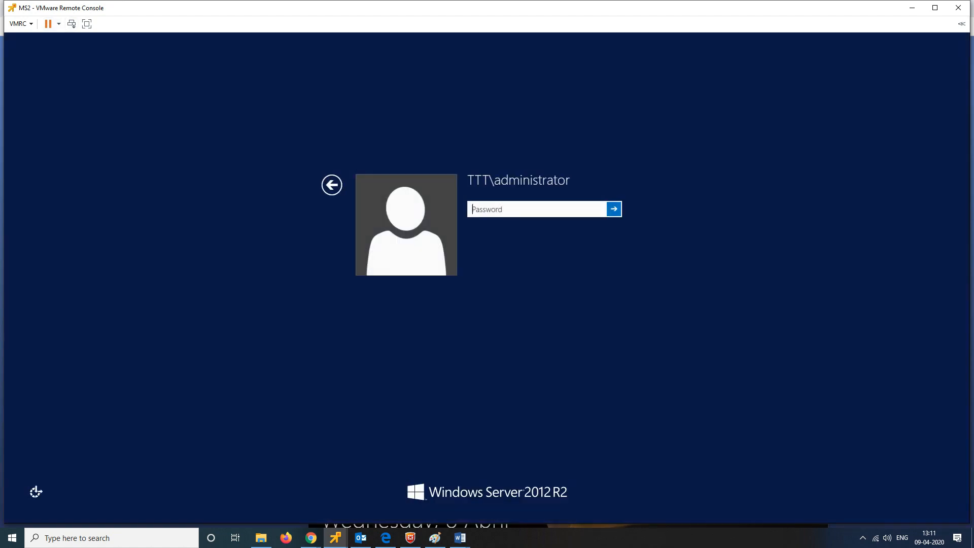
pyautogui.click(21, 34)
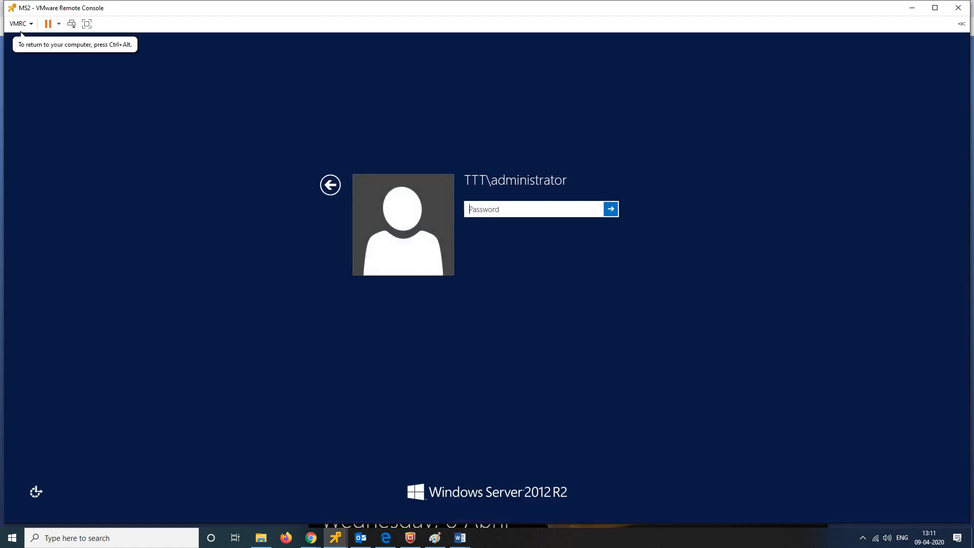
pyautogui.write('Password1')
pyautogui.press('Return')
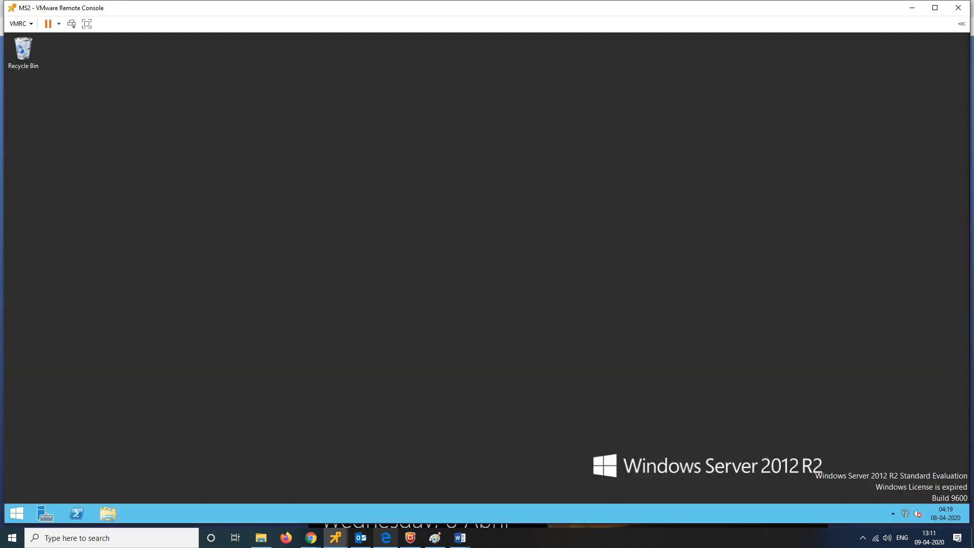
pyautogui.moveTo(336, 538)
pyautogui.click(132, 457)
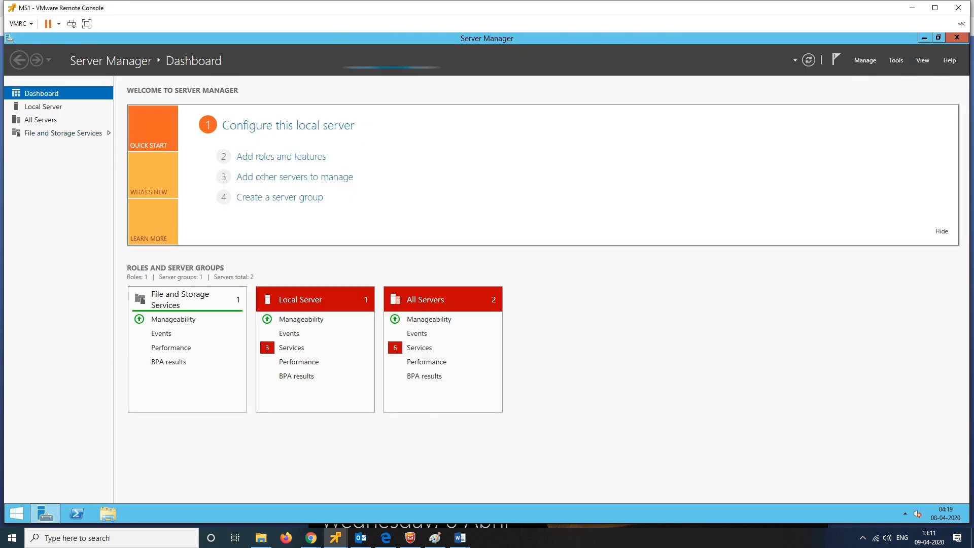
pyautogui.click(865, 60)
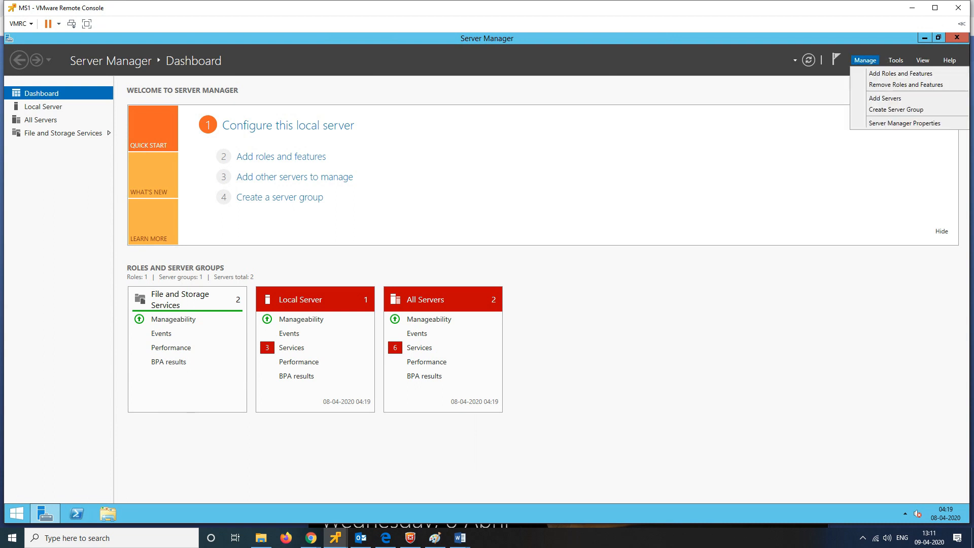
pyautogui.click(901, 73)
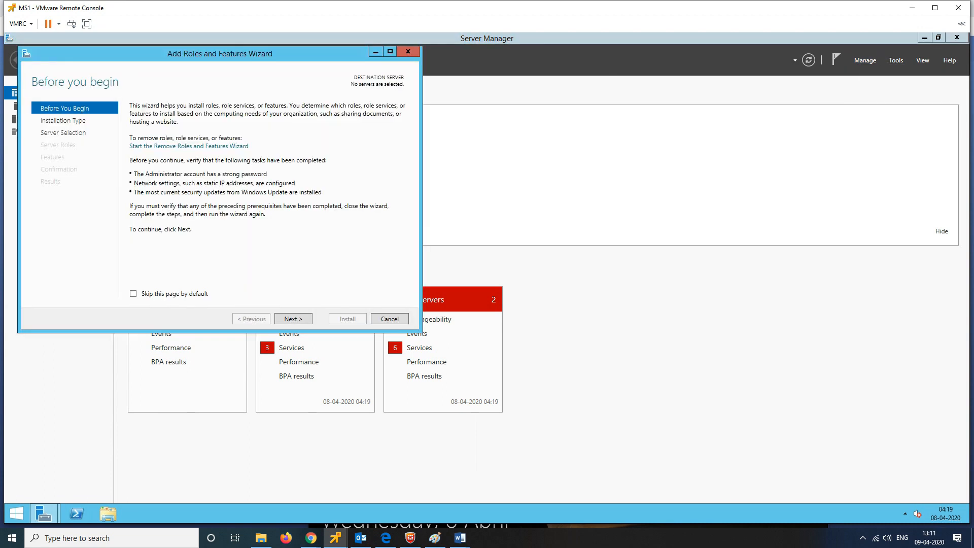
pyautogui.click(294, 319)
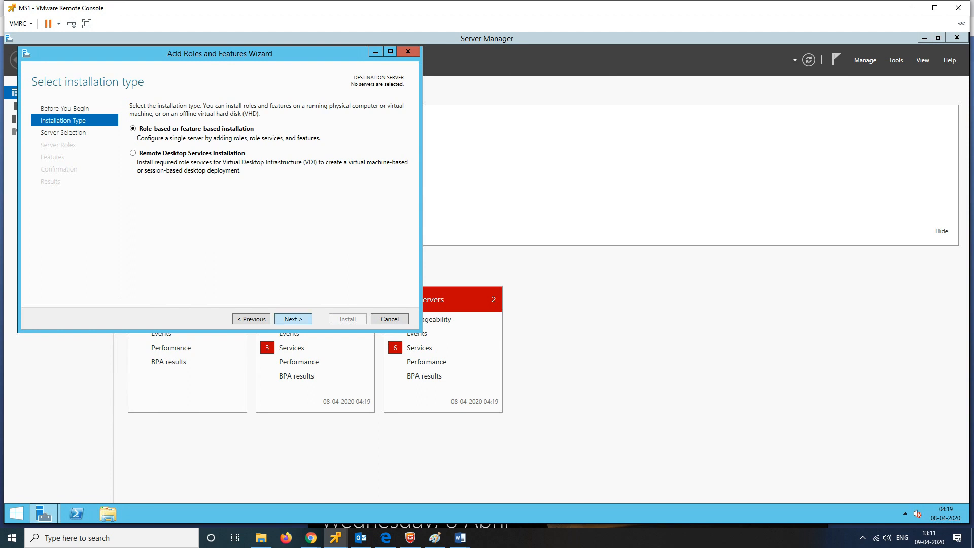
pyautogui.click(294, 319)
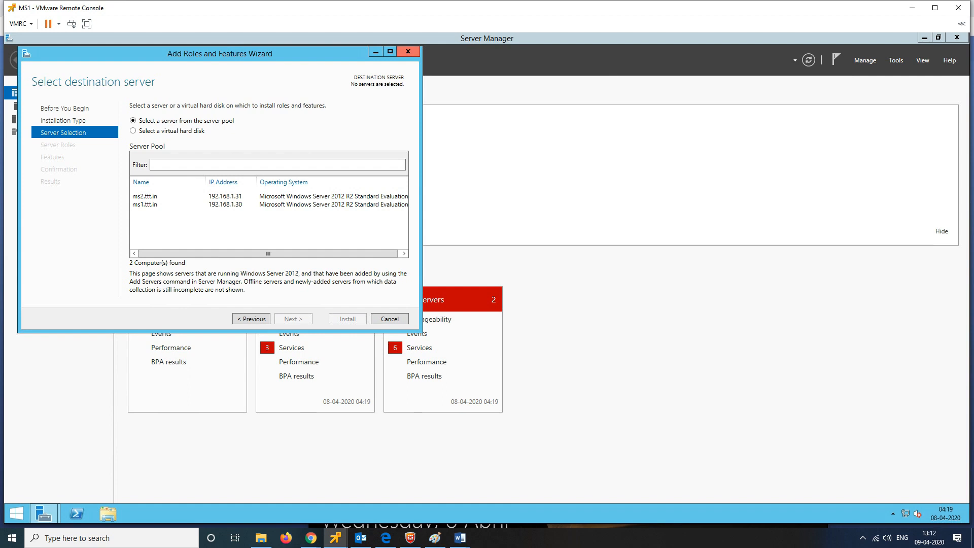
pyautogui.click(408, 51)
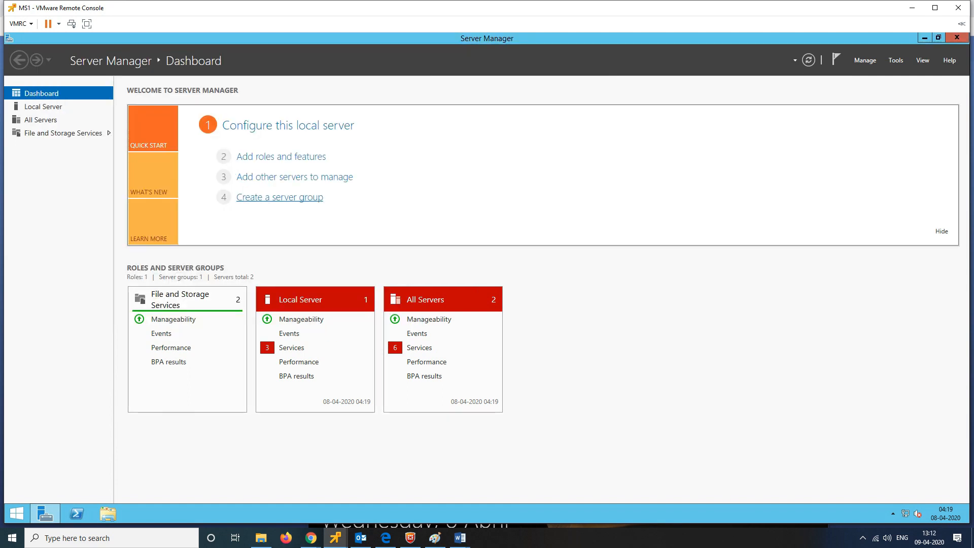
# Step: Group ms1 and ms2 into a new server group called FILE SERVERS
pyautogui.click(280, 197)
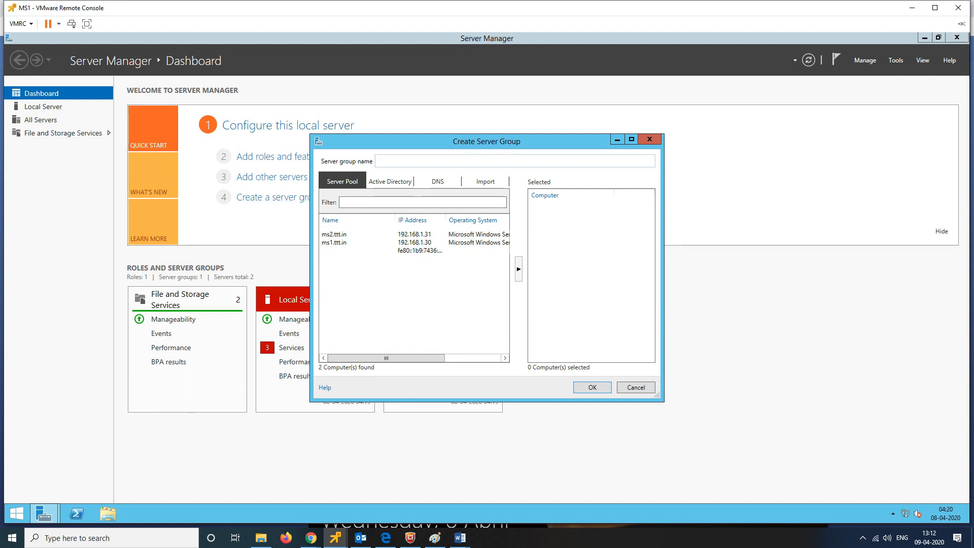
pyautogui.click(334, 243)
pyautogui.keyDown('ctrl'); pyautogui.click(334, 234); pyautogui.keyUp('ctrl')
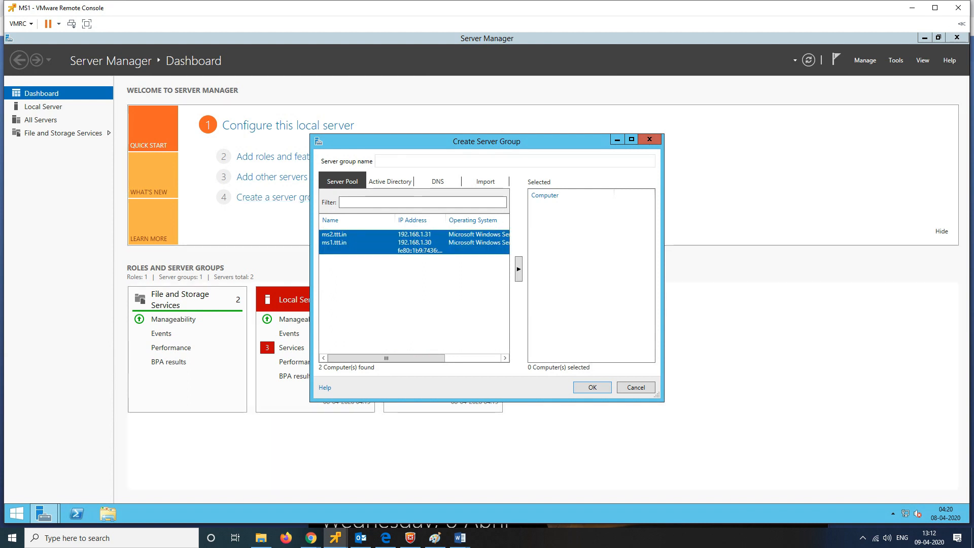
pyautogui.click(519, 268)
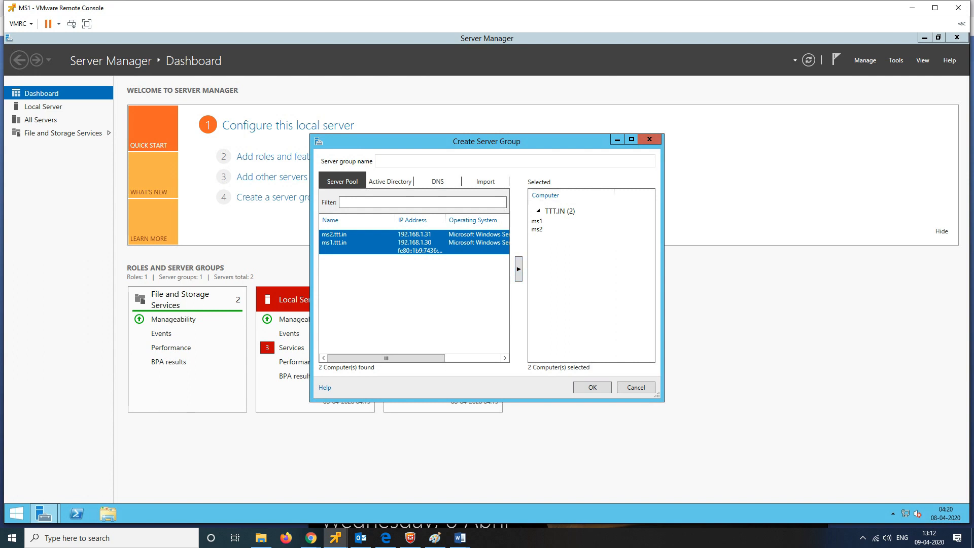
pyautogui.write('FILE SER')
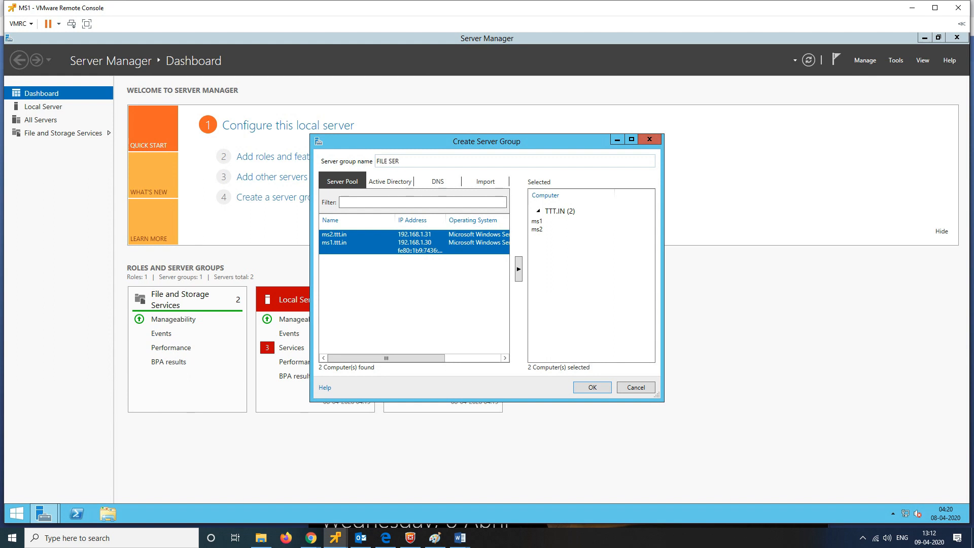
pyautogui.write('VERS')
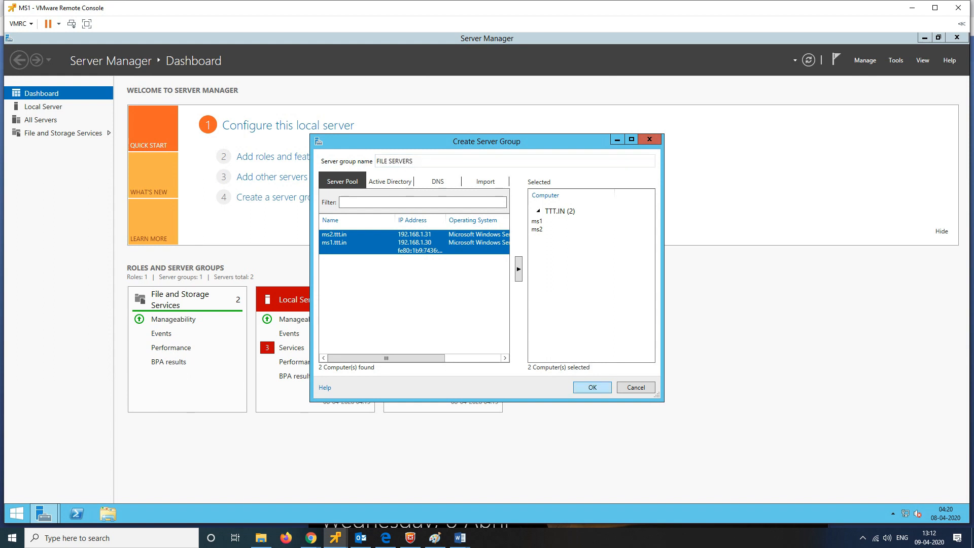
pyautogui.press('Return')
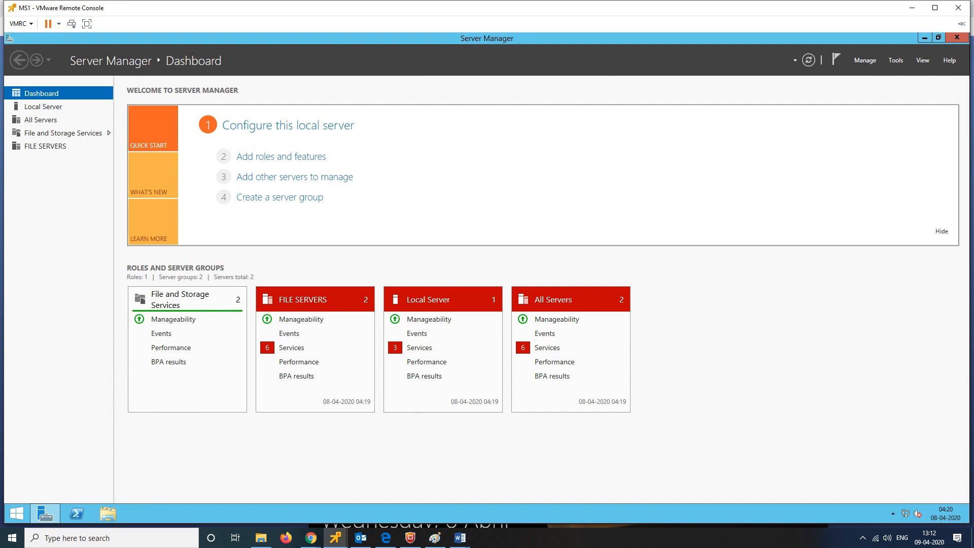
pyautogui.click(865, 60)
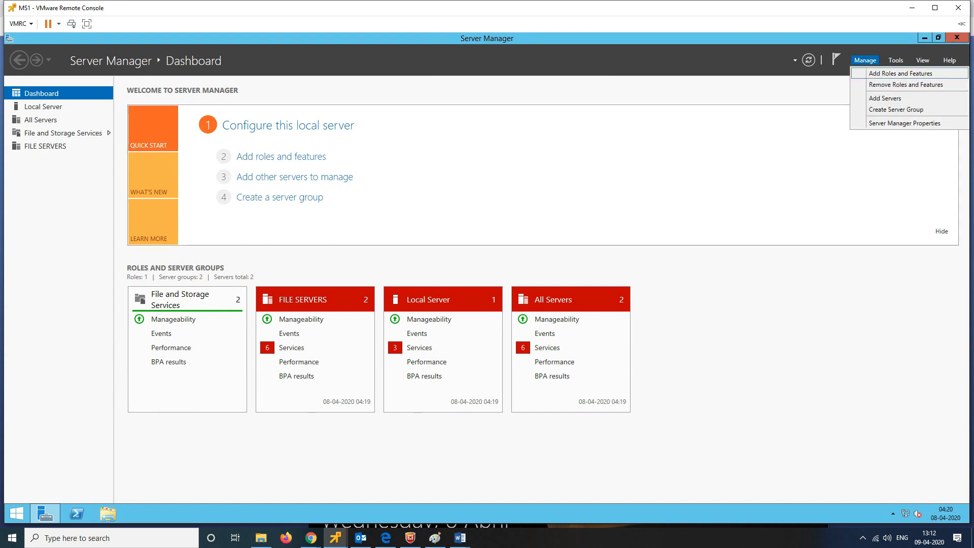
# Step: Target ms1.ttt.in in Add Roles and Features and mark the File Server role
pyautogui.click(901, 73)
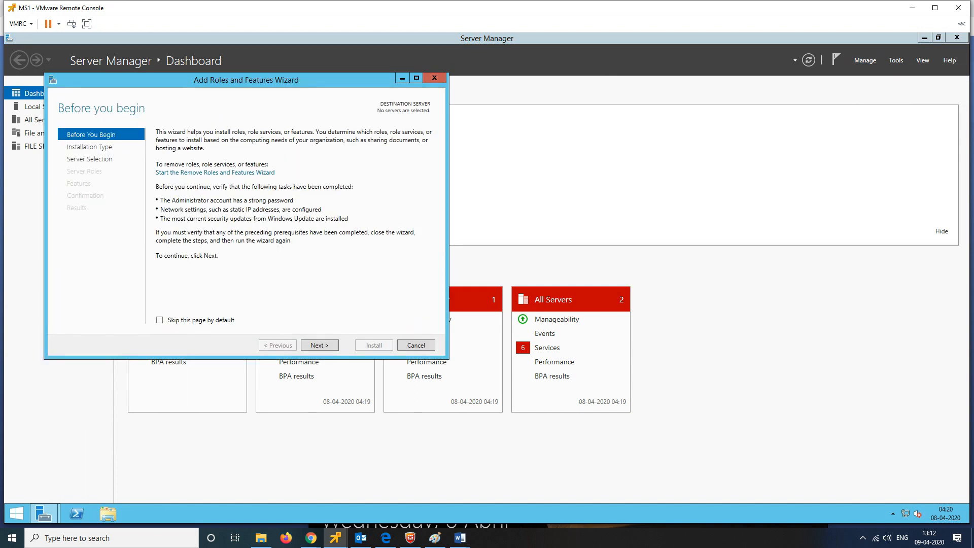
pyautogui.click(320, 345)
pyautogui.click(319, 345)
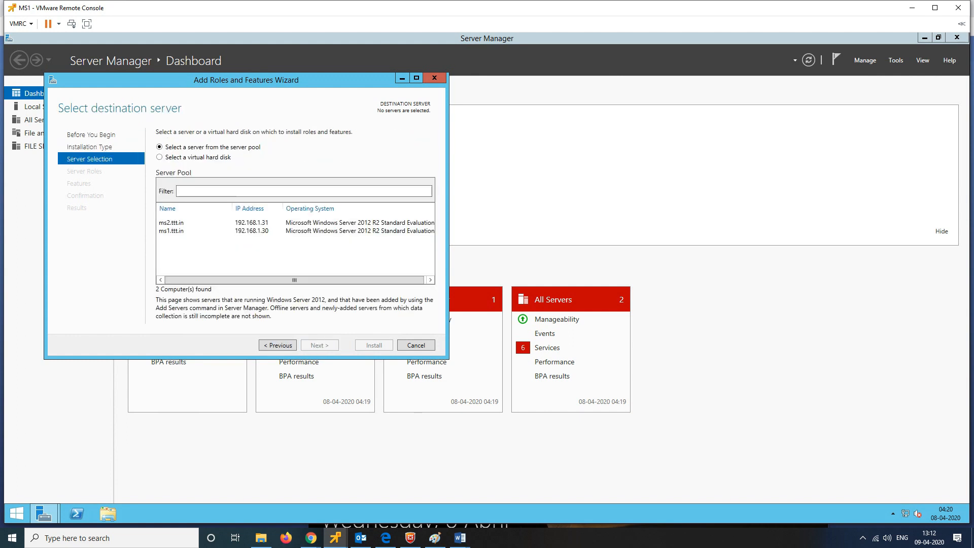
pyautogui.click(171, 230)
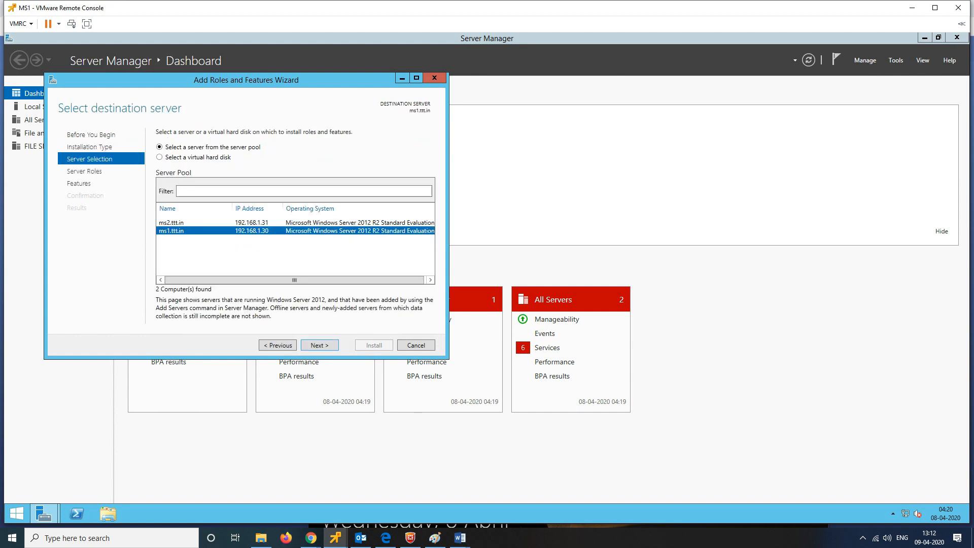
pyautogui.click(320, 345)
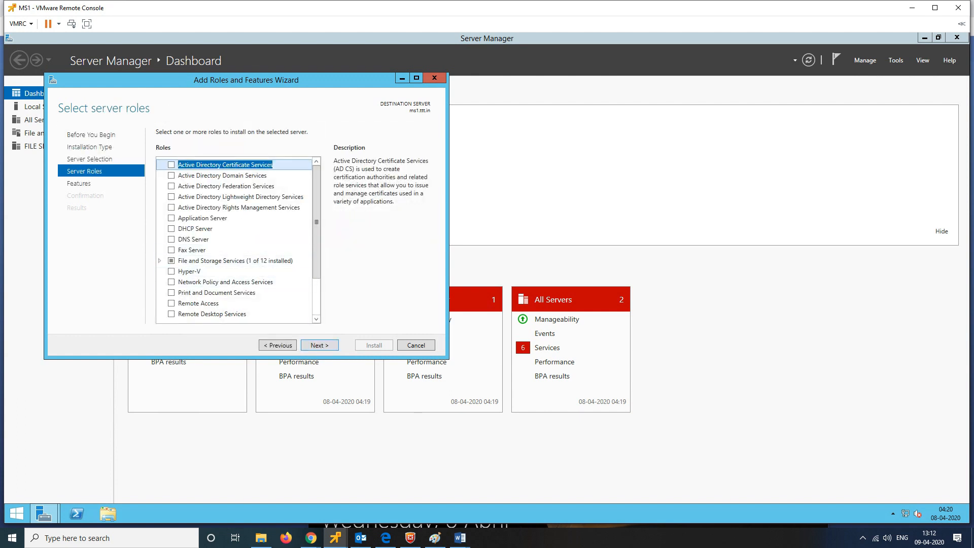
pyautogui.doubleClick(234, 260)
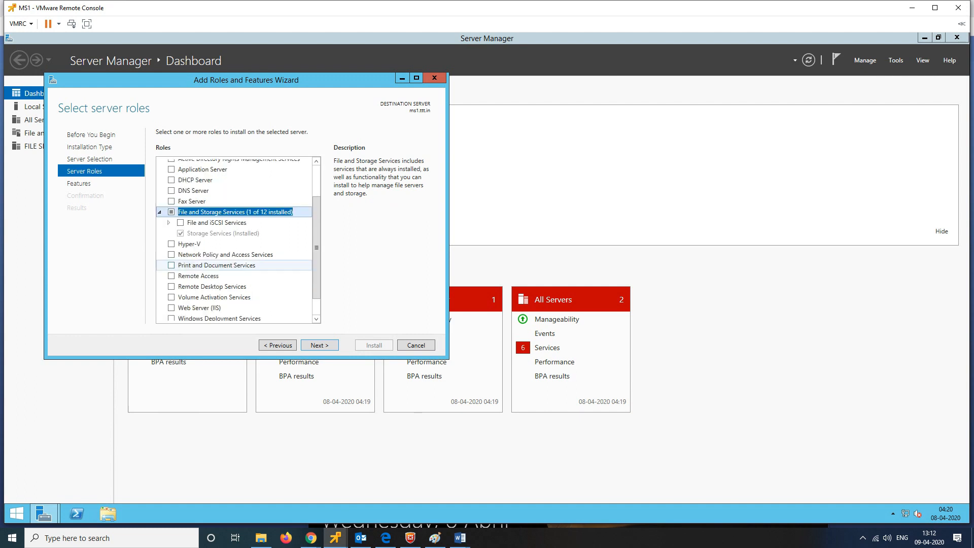
pyautogui.scroll(-1, 234, 264)
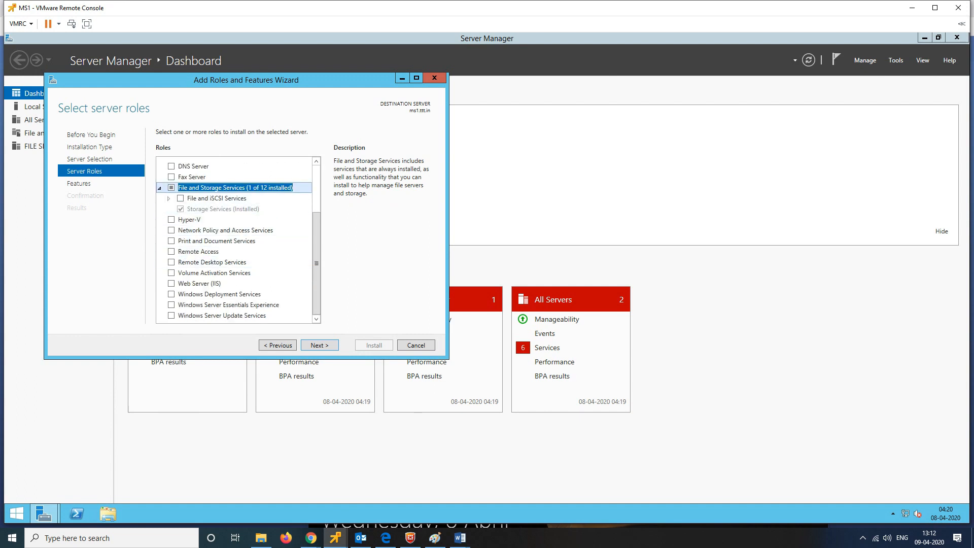
pyautogui.doubleClick(217, 198)
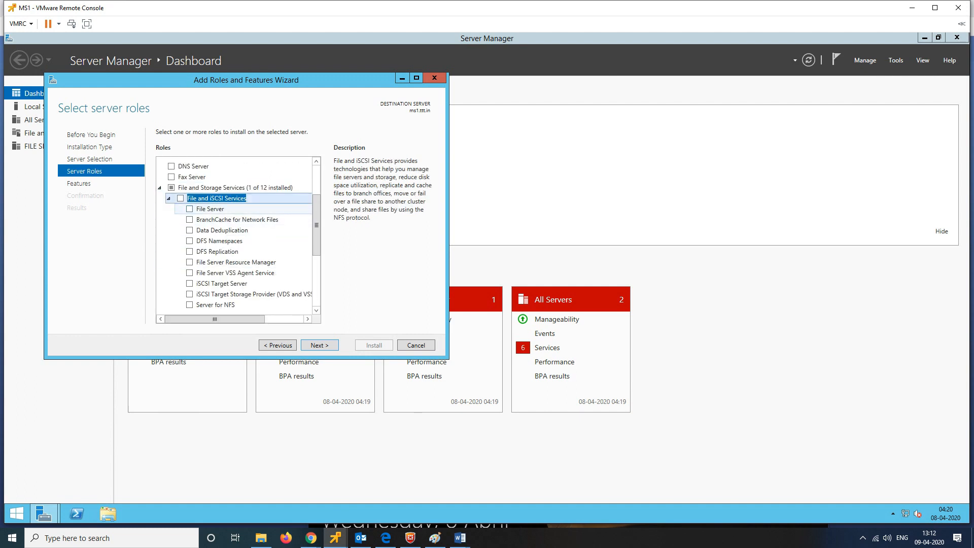
pyautogui.click(189, 208)
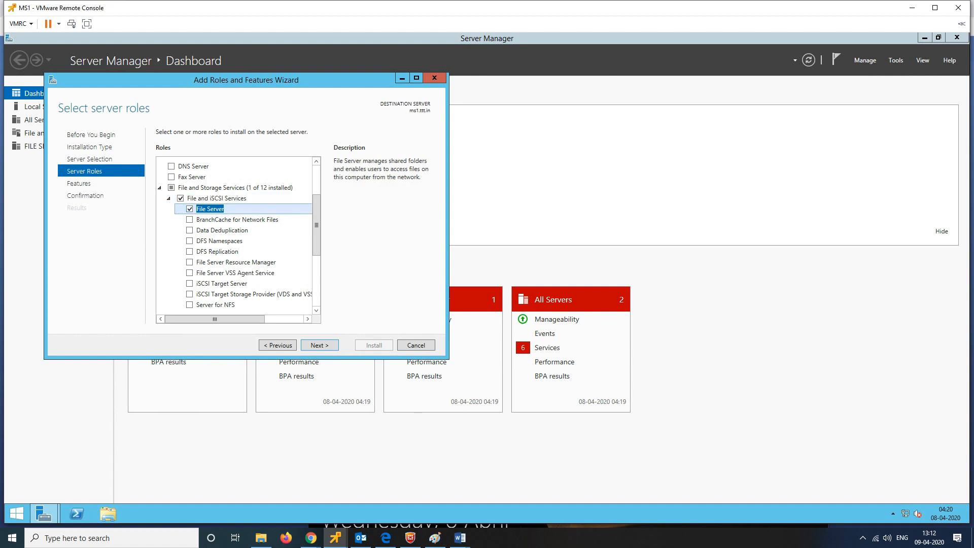
# Step: Install File Server on ms1 with automatic restarts allowed, then hide the wizard
pyautogui.press('Return')
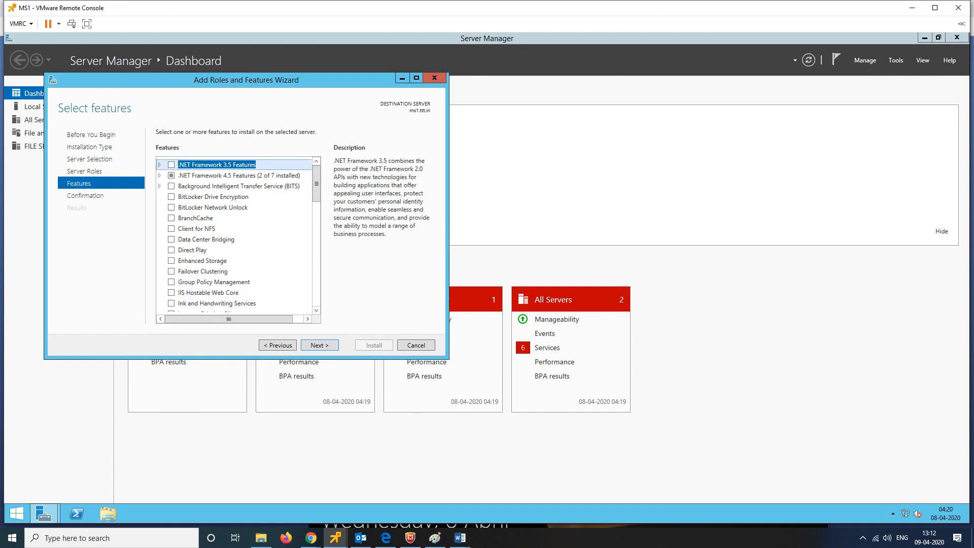
pyautogui.press('Return')
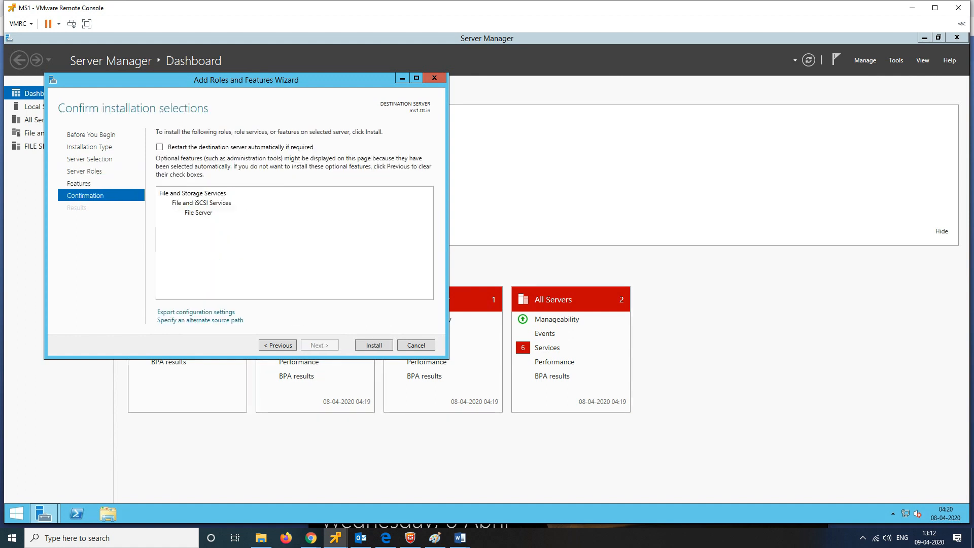
pyautogui.click(159, 147)
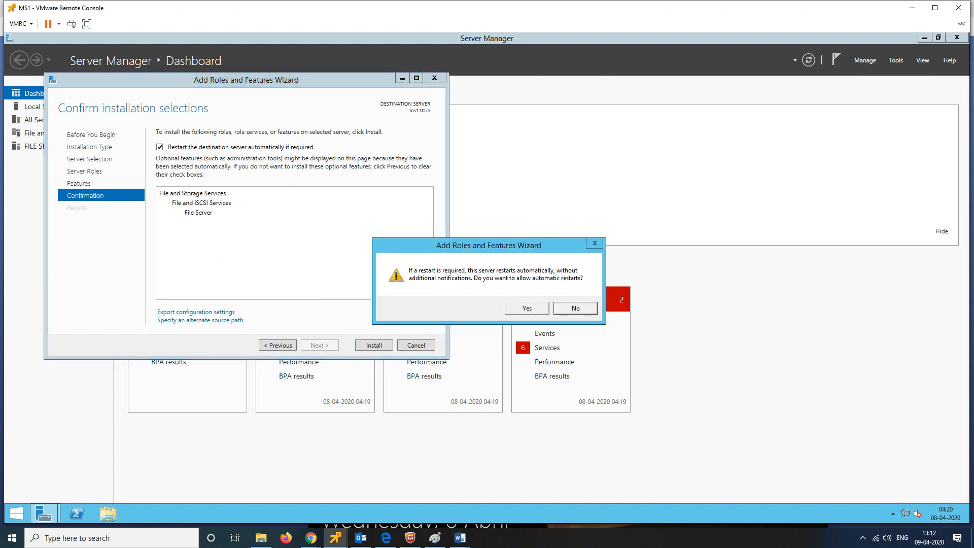
pyautogui.click(527, 308)
pyautogui.click(374, 345)
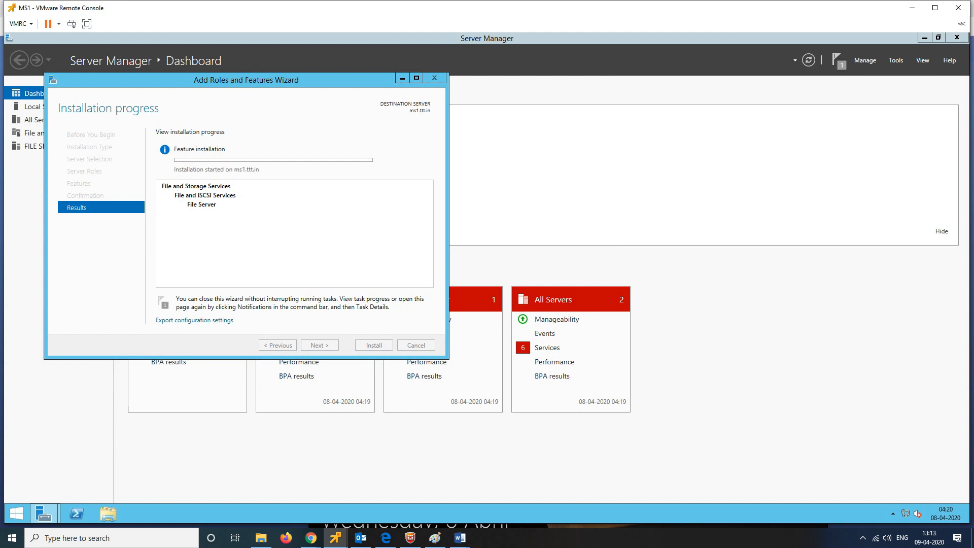
pyautogui.click(402, 78)
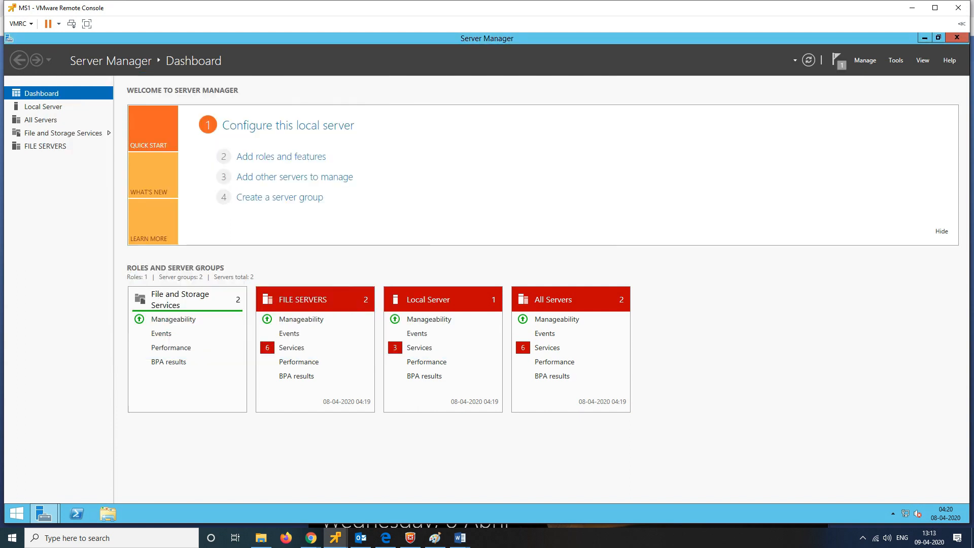
# Step: Target ms2.ttt.in in Add Roles and Features and mark the File Server role
pyautogui.click(866, 60)
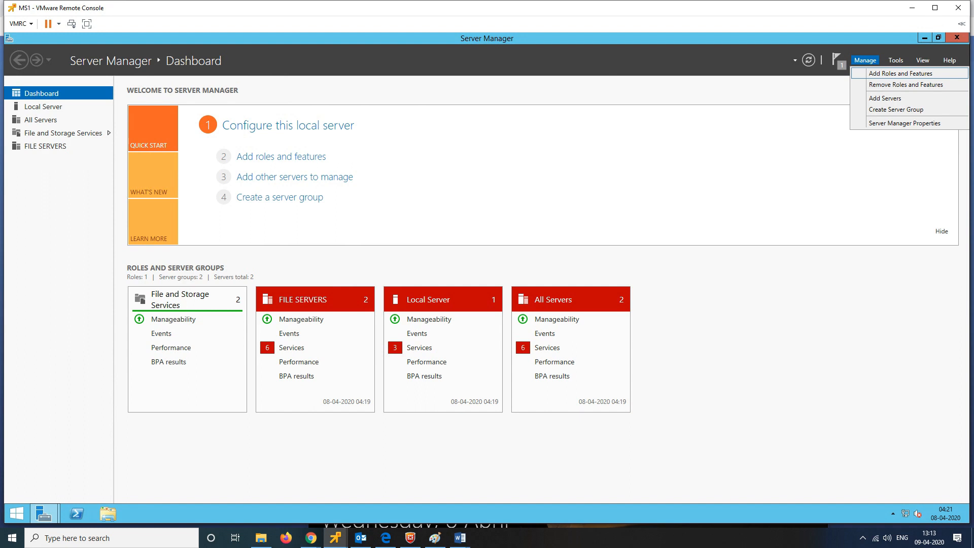
pyautogui.click(900, 73)
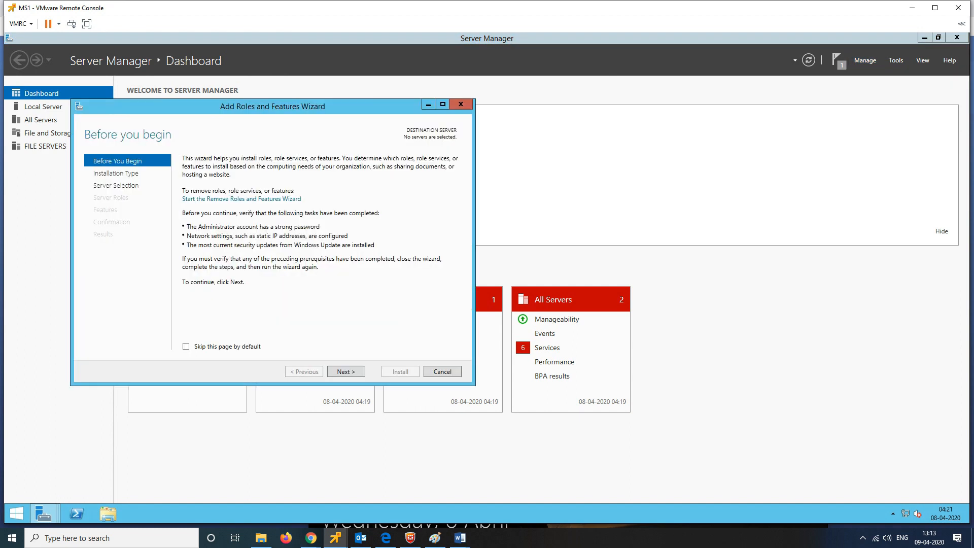
pyautogui.press('Return')
pyautogui.press('Return')
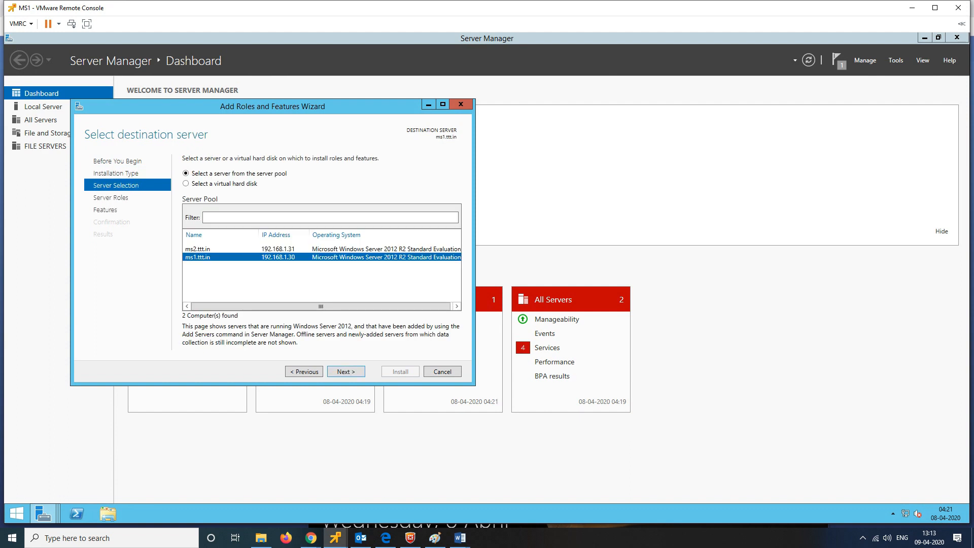
pyautogui.click(198, 249)
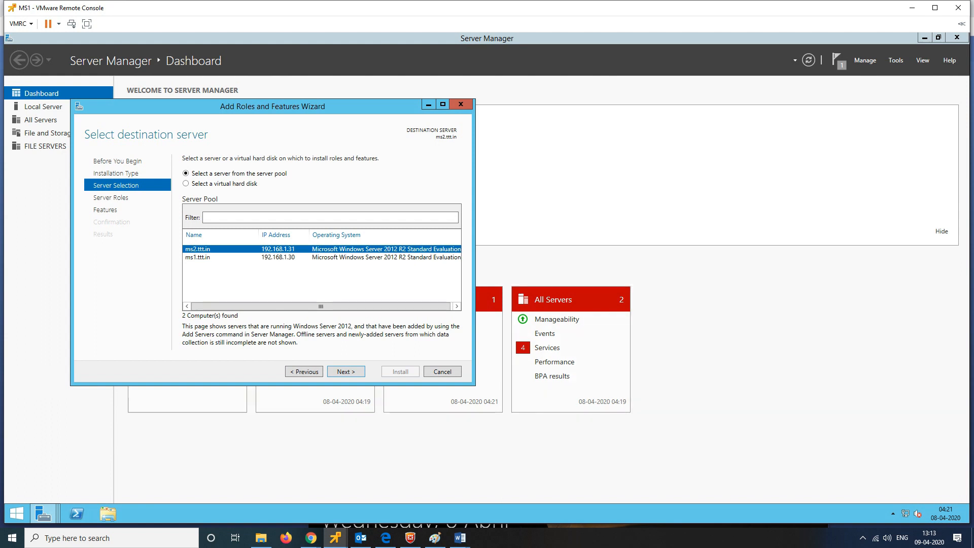
pyautogui.press('Return')
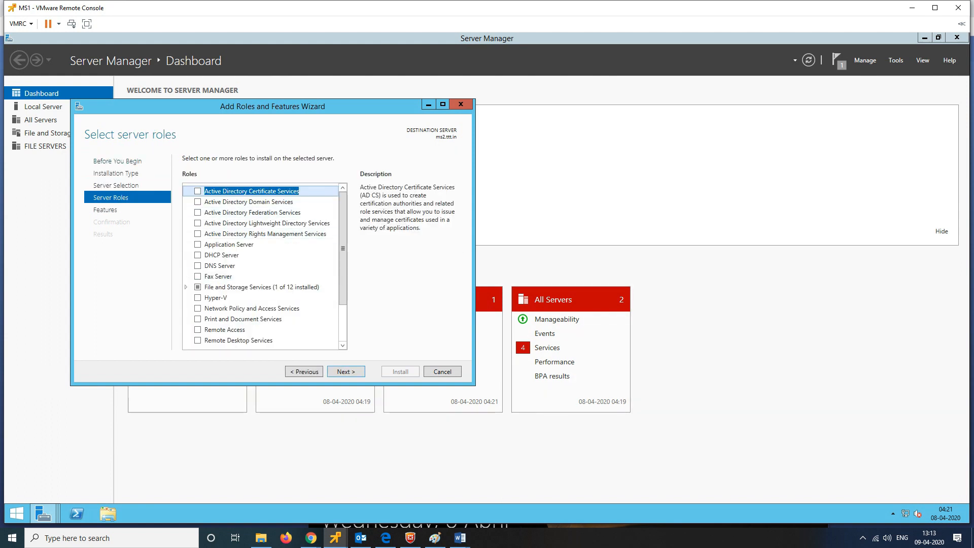
pyautogui.click(229, 288)
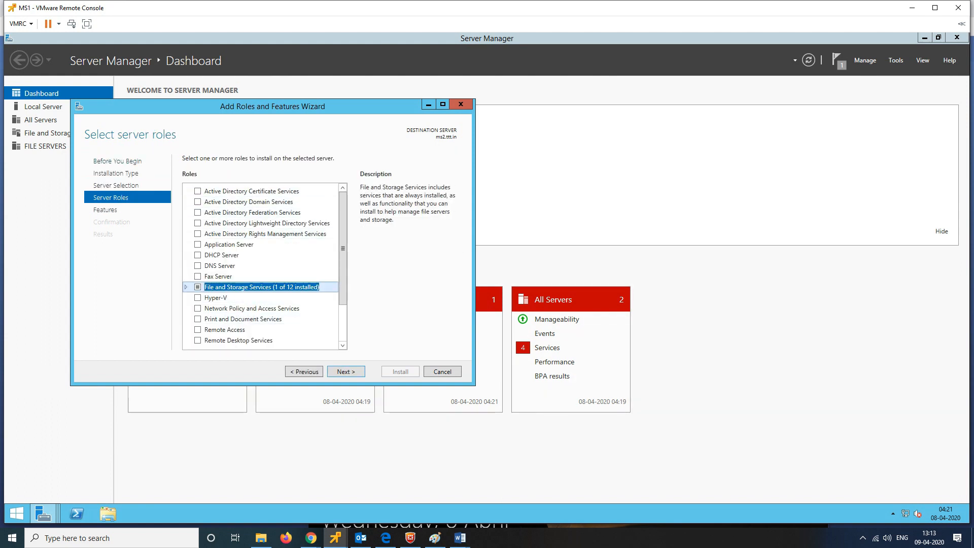
pyautogui.click(186, 288)
pyautogui.scroll(-2, 187, 288)
pyautogui.click(195, 249)
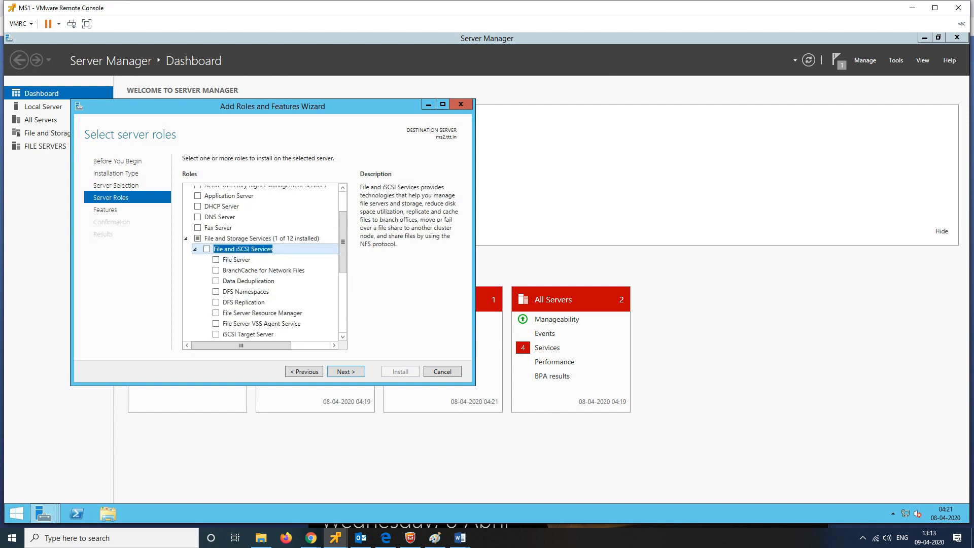
pyautogui.click(216, 260)
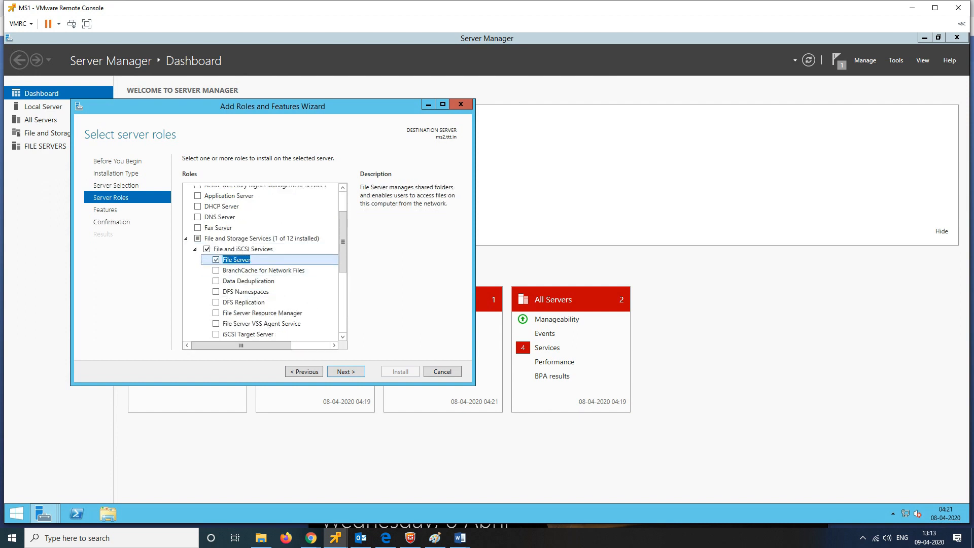
# Step: Install File Server on ms2.ttt.in and close the finished wizard
pyautogui.click(347, 372)
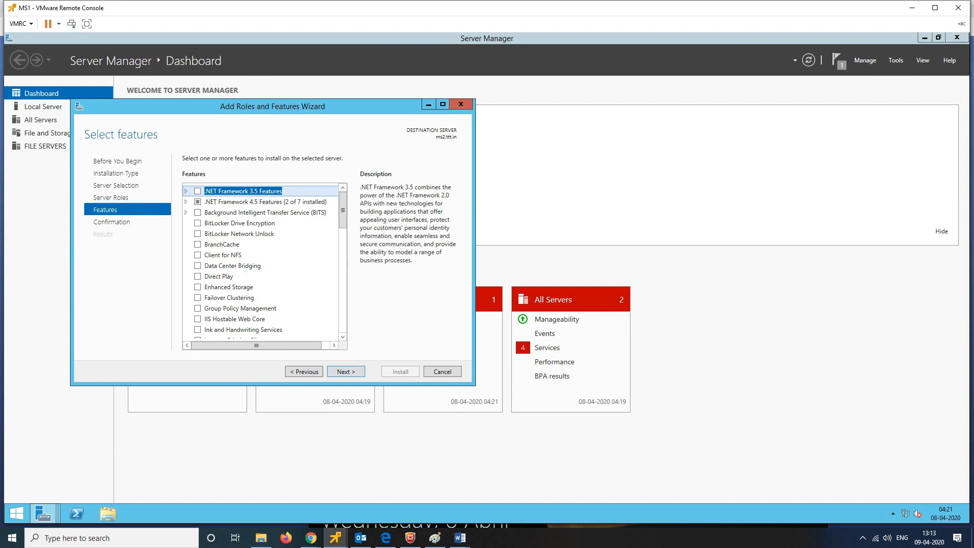
pyautogui.click(346, 372)
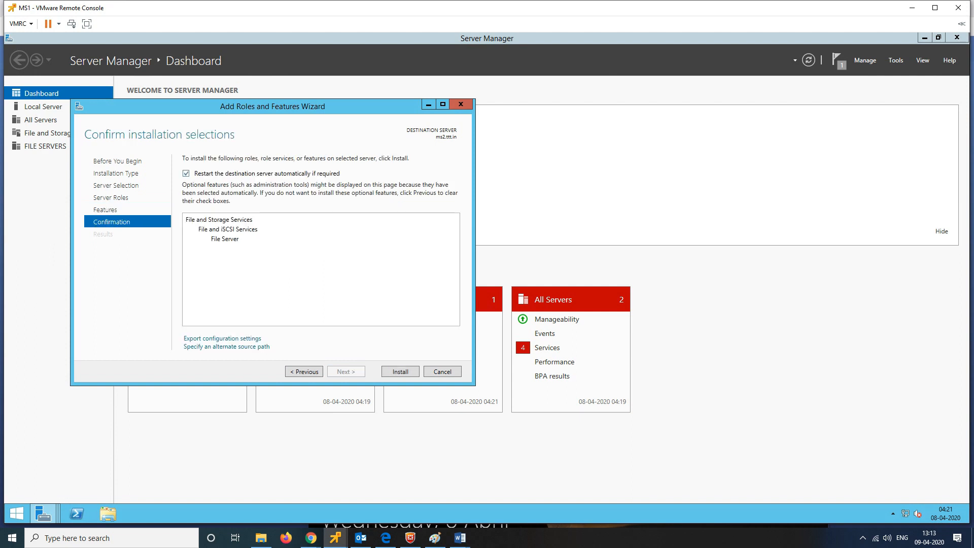
pyautogui.click(400, 372)
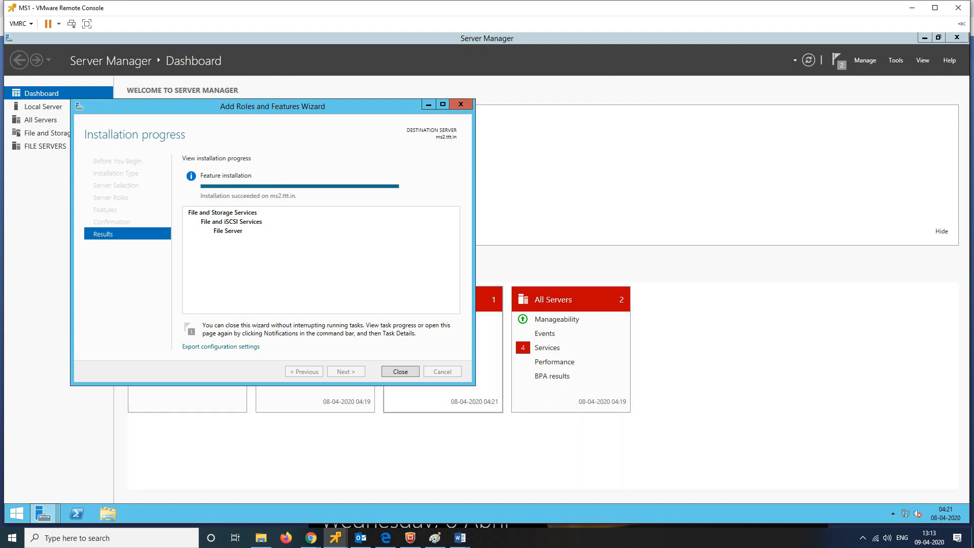
pyautogui.click(401, 372)
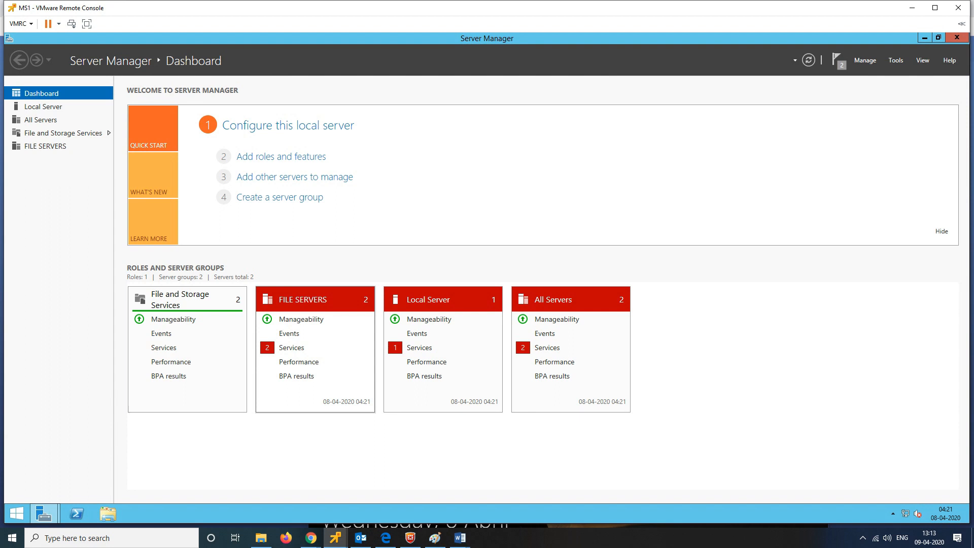
# Step: Review the stopped GISvc services on MS1 and MS2 from the FILE SERVERS tile
pyautogui.click(292, 348)
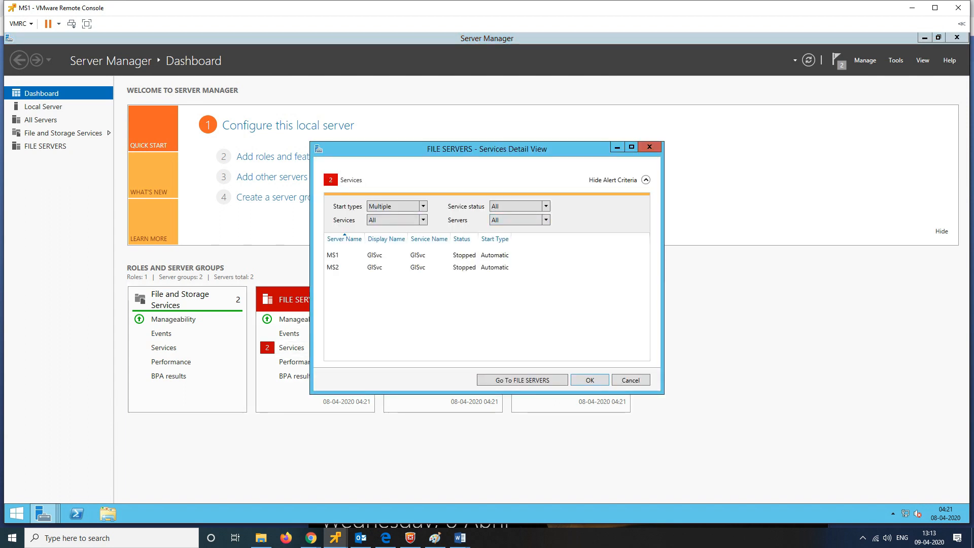
pyautogui.click(375, 255)
pyautogui.click(375, 267)
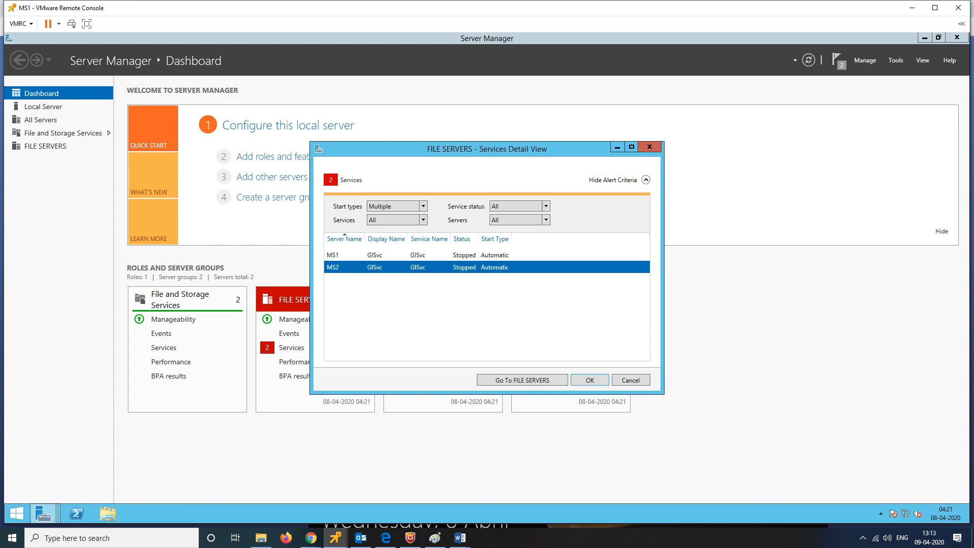
pyautogui.click(594, 380)
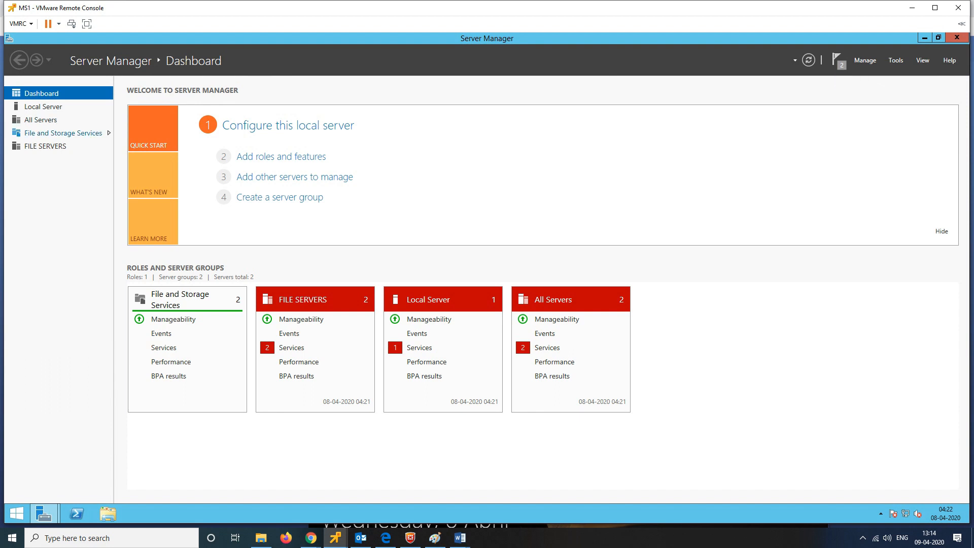
# Step: Open the File and Storage Services Shares list, which shows 0 shares
pyautogui.click(63, 133)
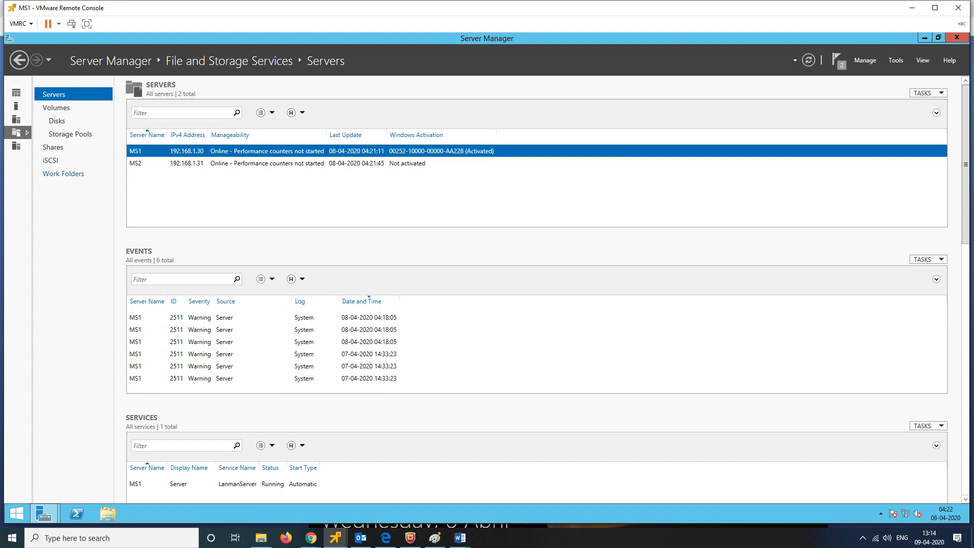
pyautogui.click(52, 147)
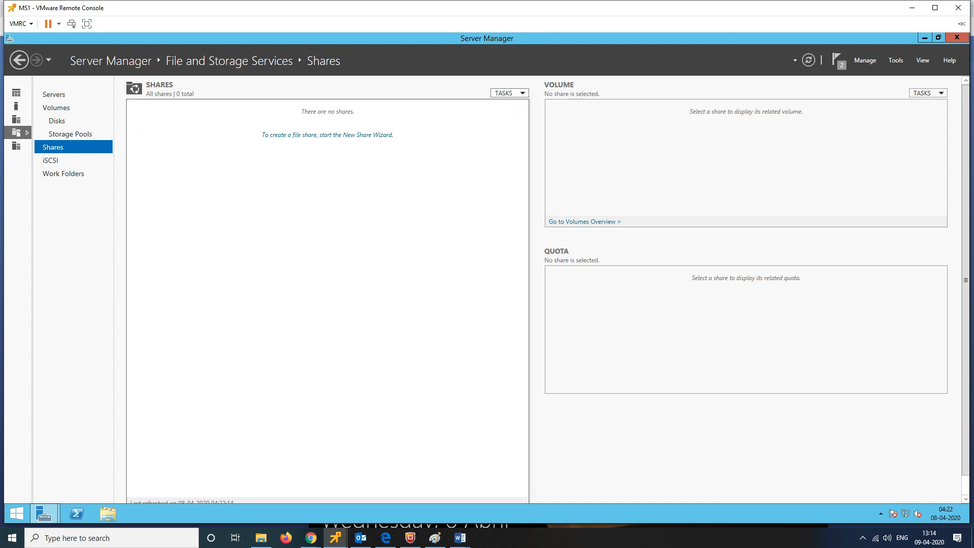
pyautogui.click(510, 93)
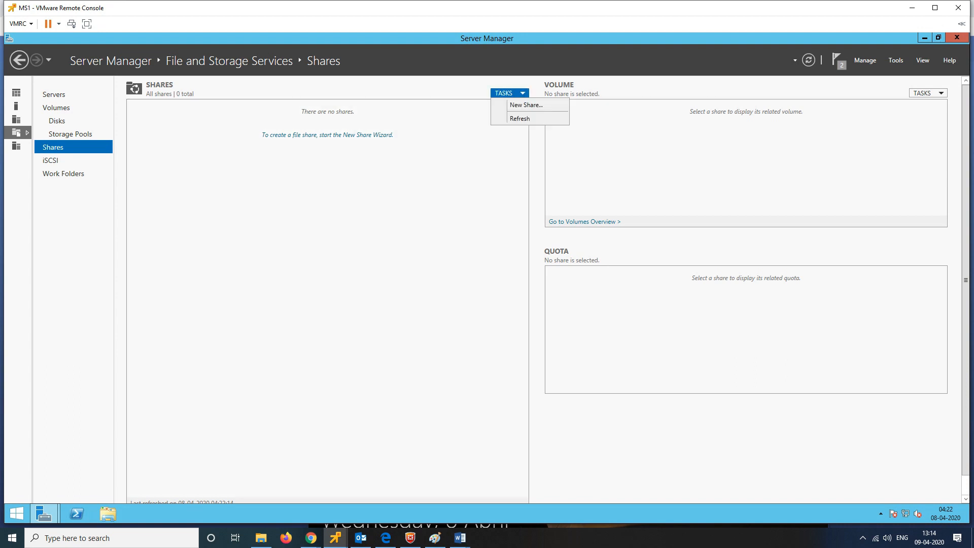
# Step: Start a quick SMB share named mark1 on ms1's C: volume
pyautogui.click(526, 104)
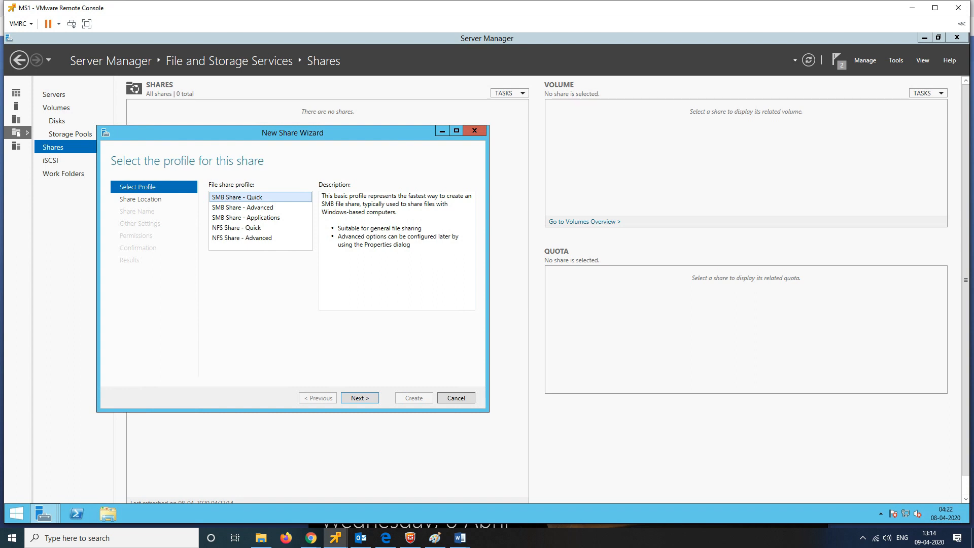
pyautogui.click(359, 398)
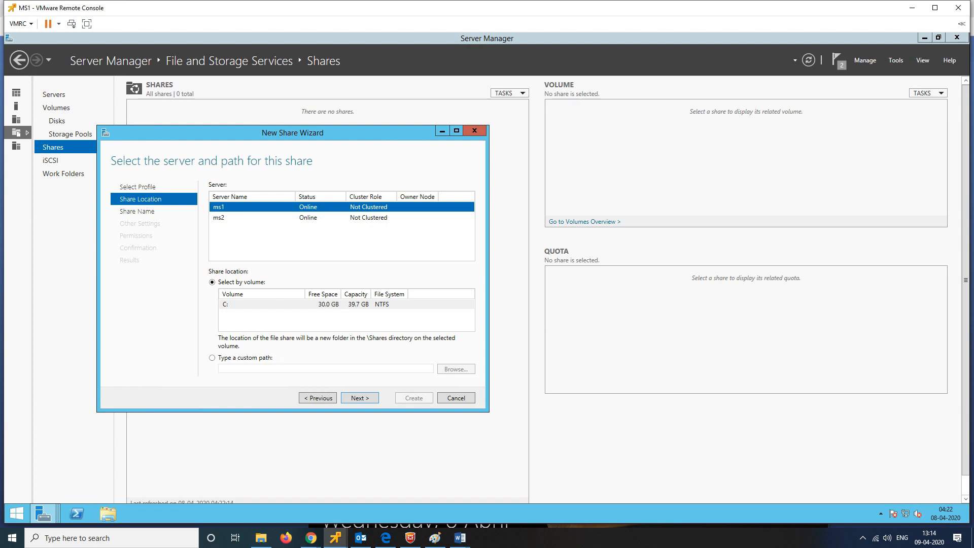
pyautogui.click(359, 399)
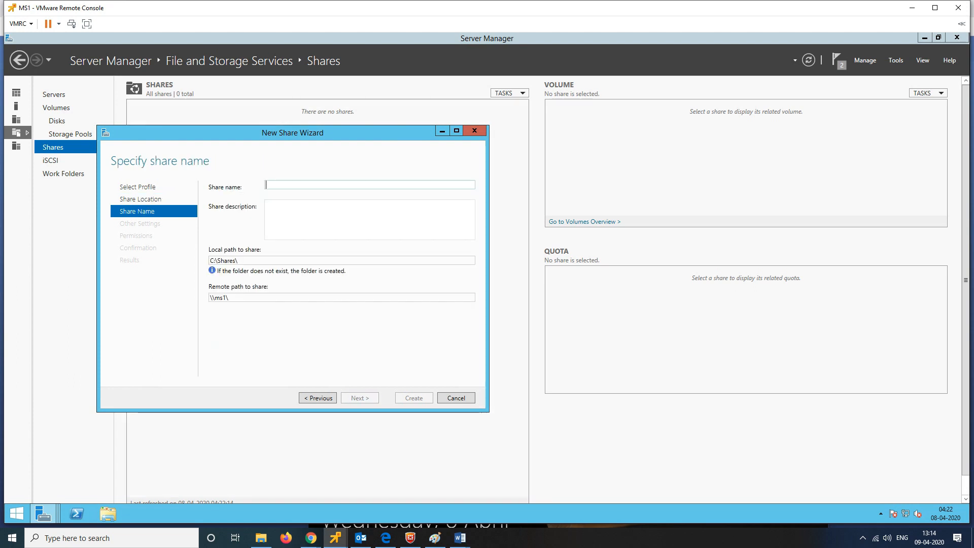
pyautogui.write('mark1')
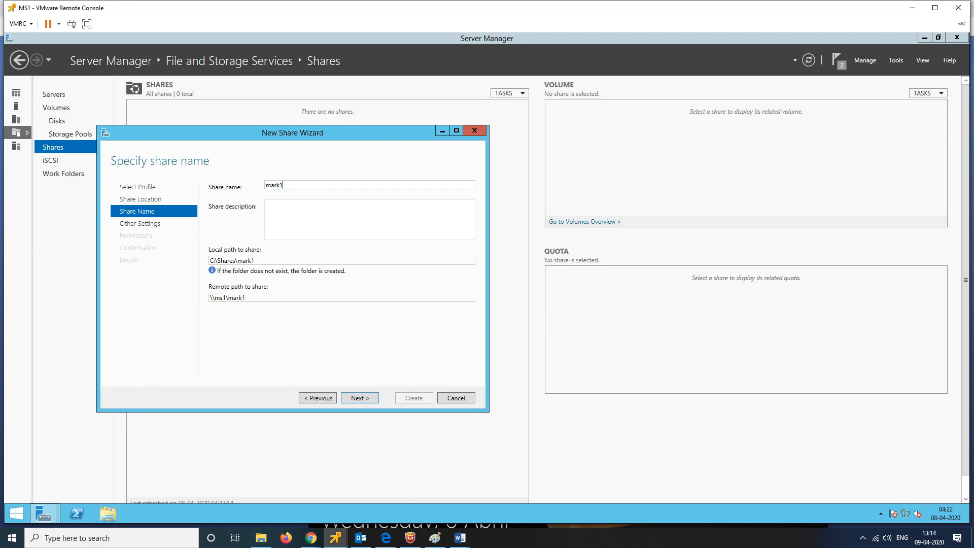
pyautogui.press('Return')
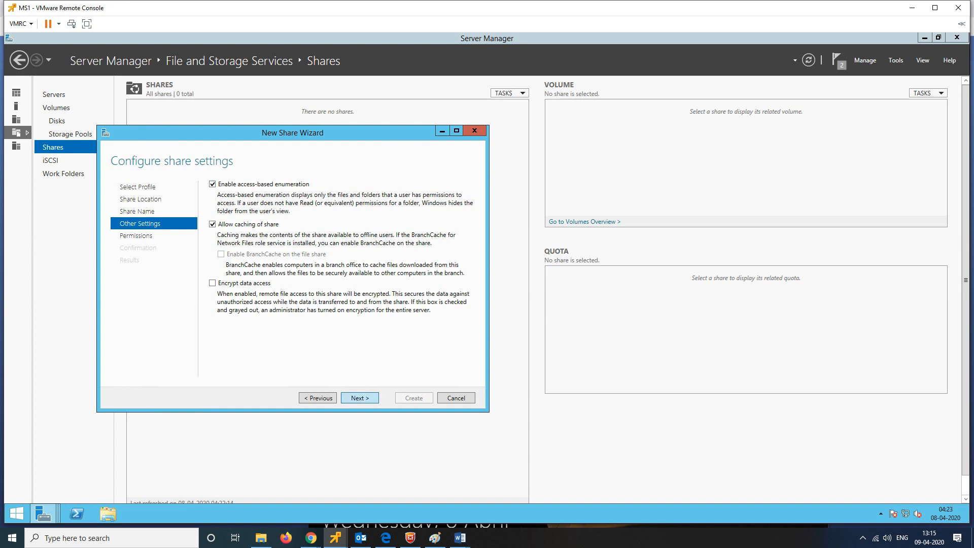
# Step: Check mark1's folder security settings, create the share and close the wizard
pyautogui.press('Return')
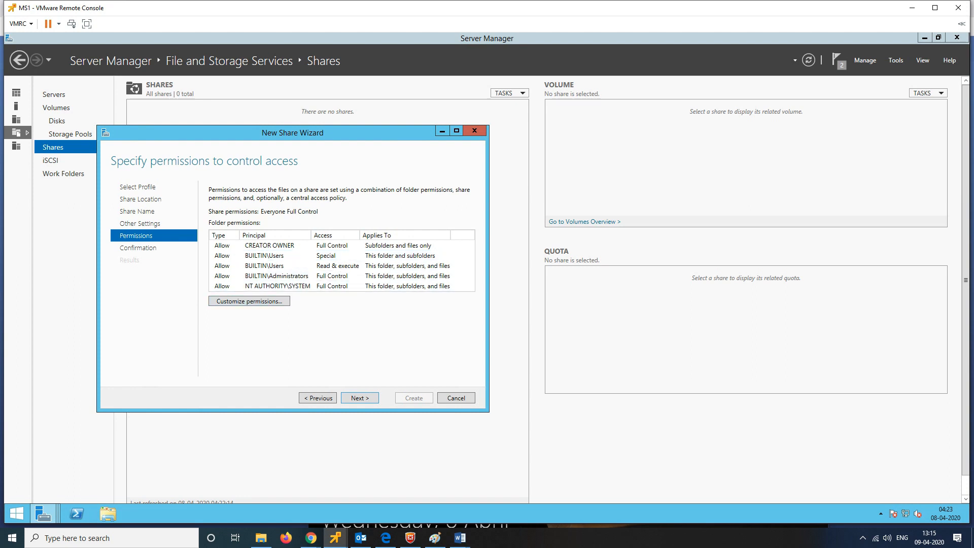
pyautogui.click(250, 301)
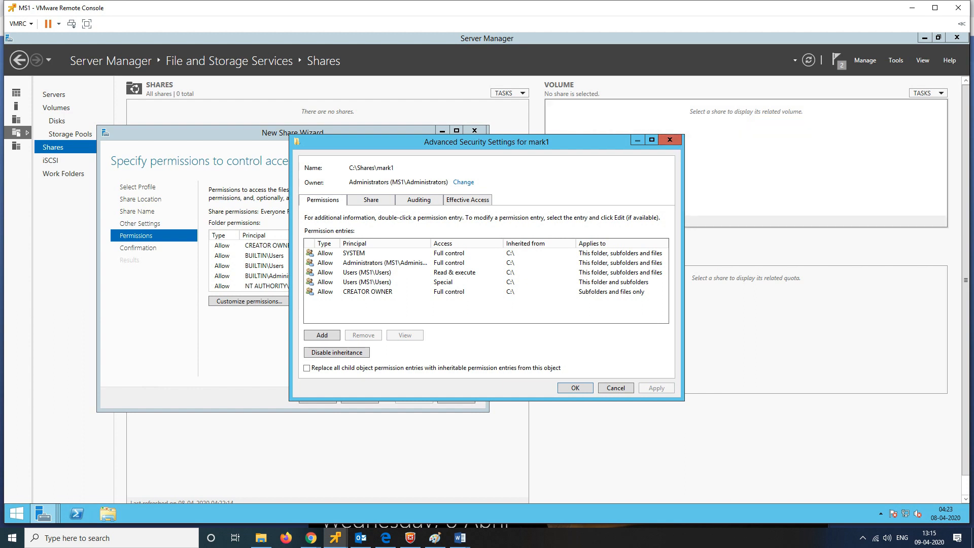
pyautogui.click(670, 140)
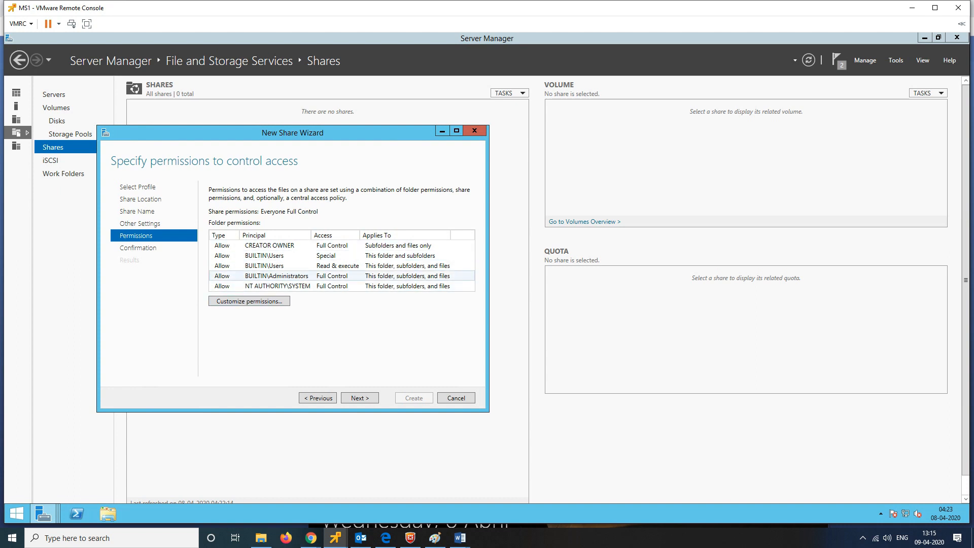
pyautogui.press('Return')
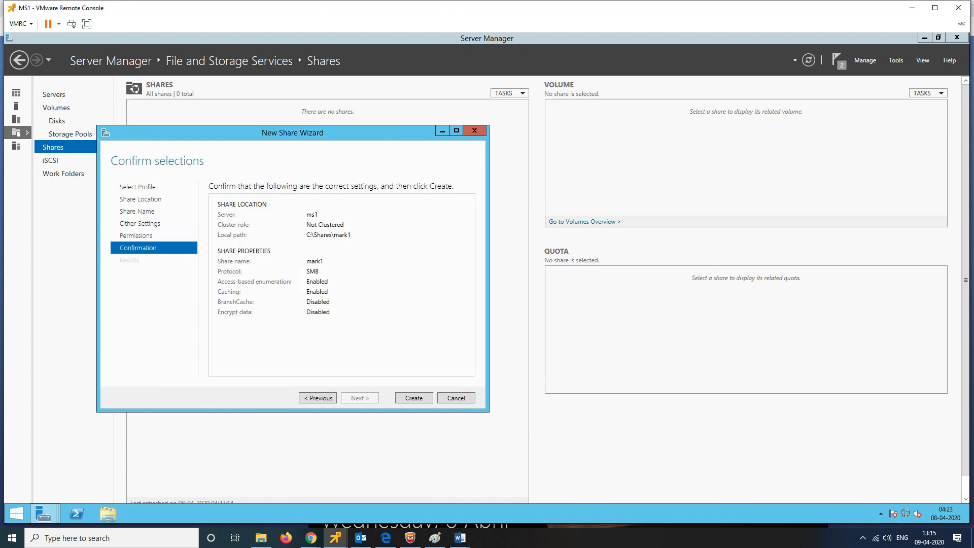
pyautogui.press('Return')
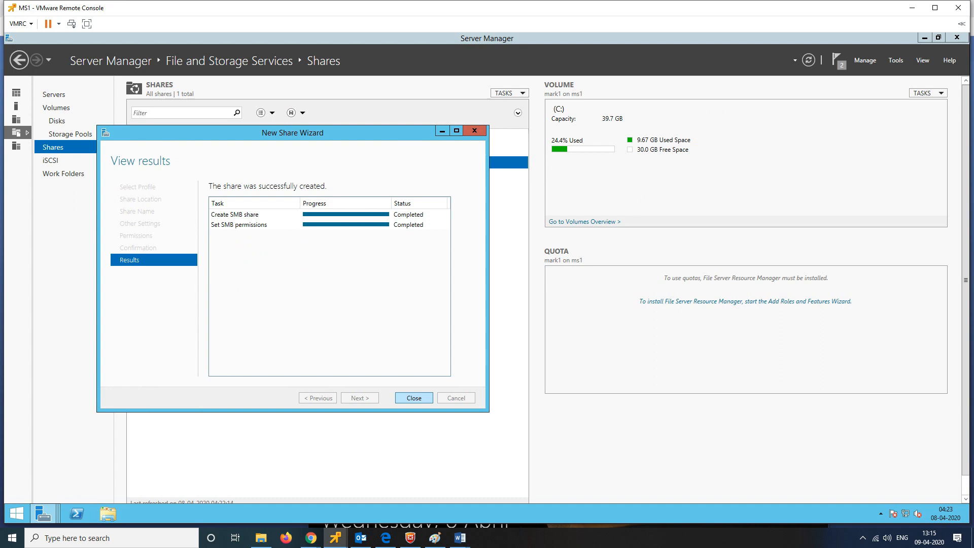
pyautogui.press('Return')
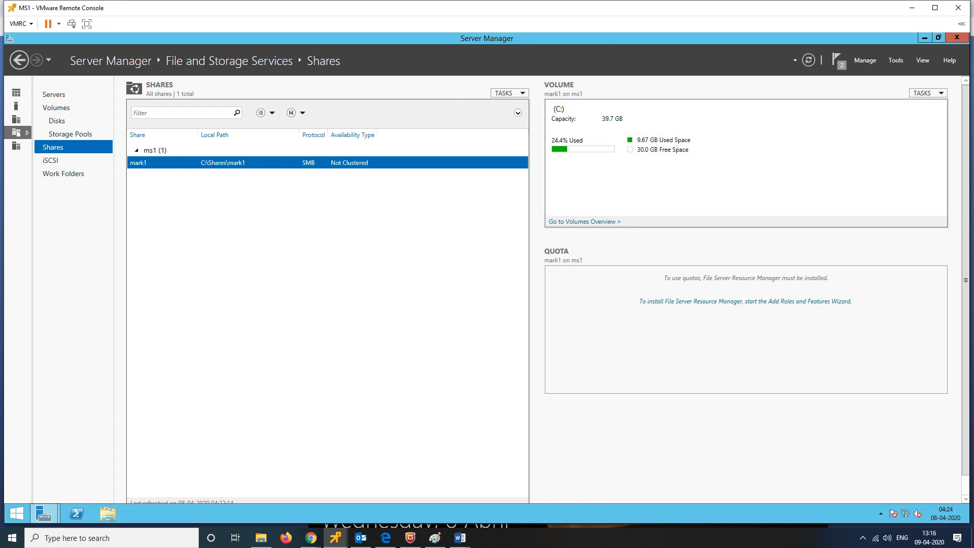
# Step: Create a quick SMB share sales1 at C:\Shares\sales1 on ms1 with default settings and permissions
pyautogui.click(509, 93)
pyautogui.click(527, 105)
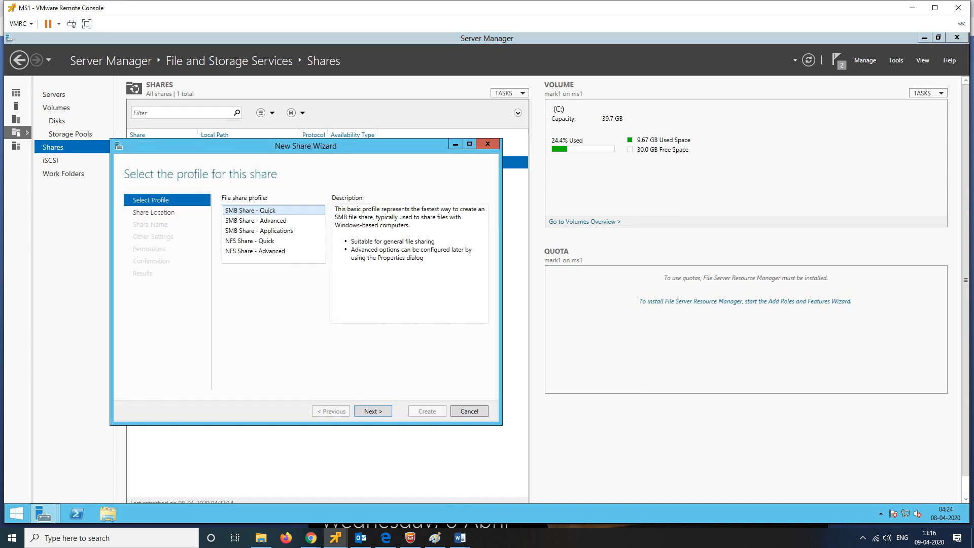
pyautogui.press('Return')
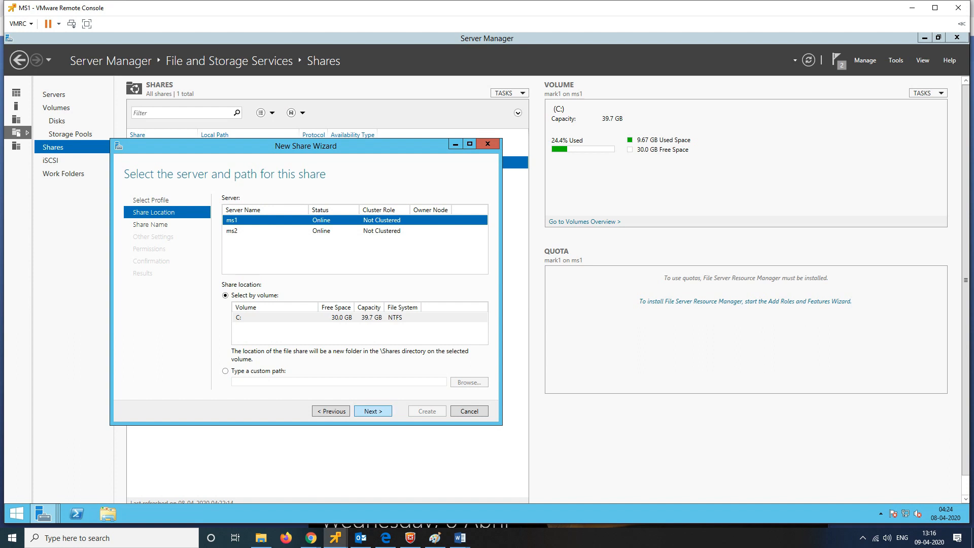
pyautogui.press('Return')
pyautogui.write('sales1')
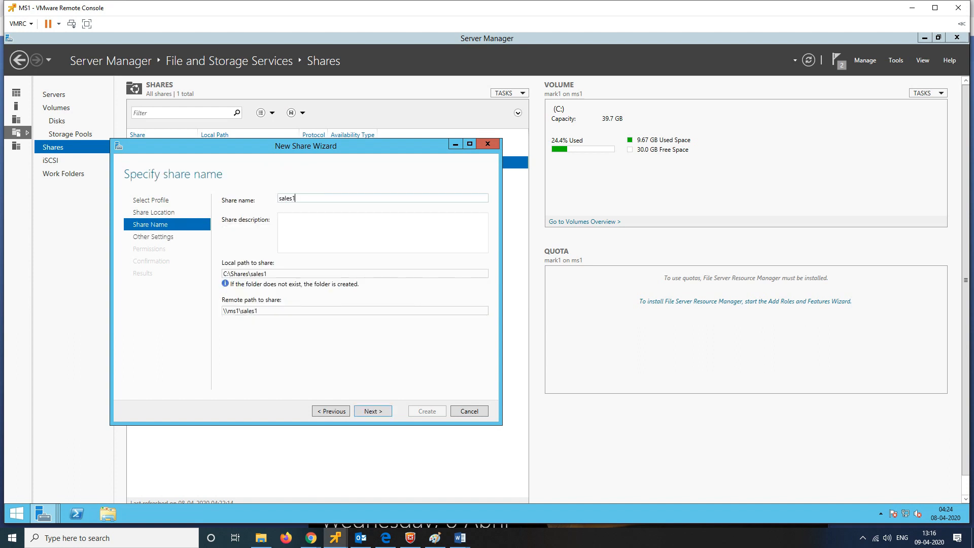
pyautogui.press('Return')
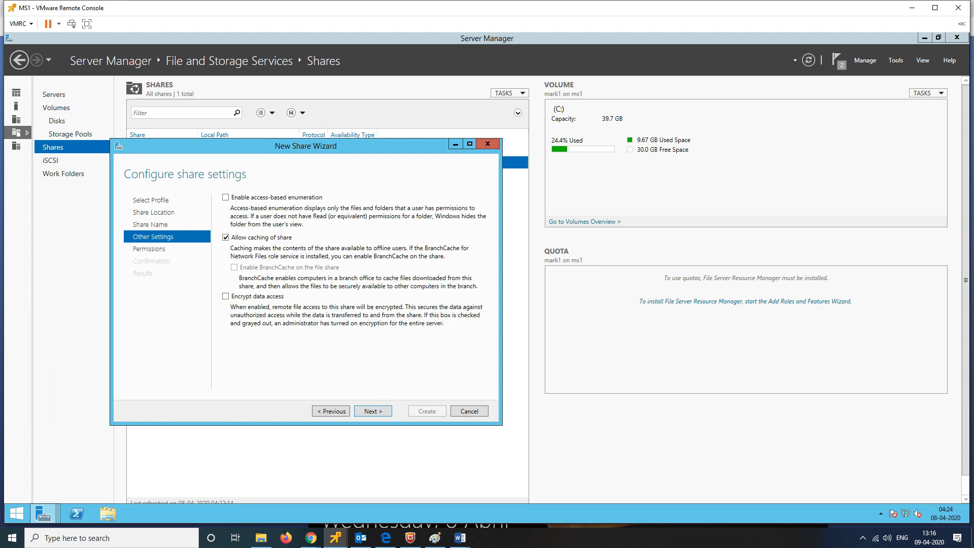
pyautogui.press('Return')
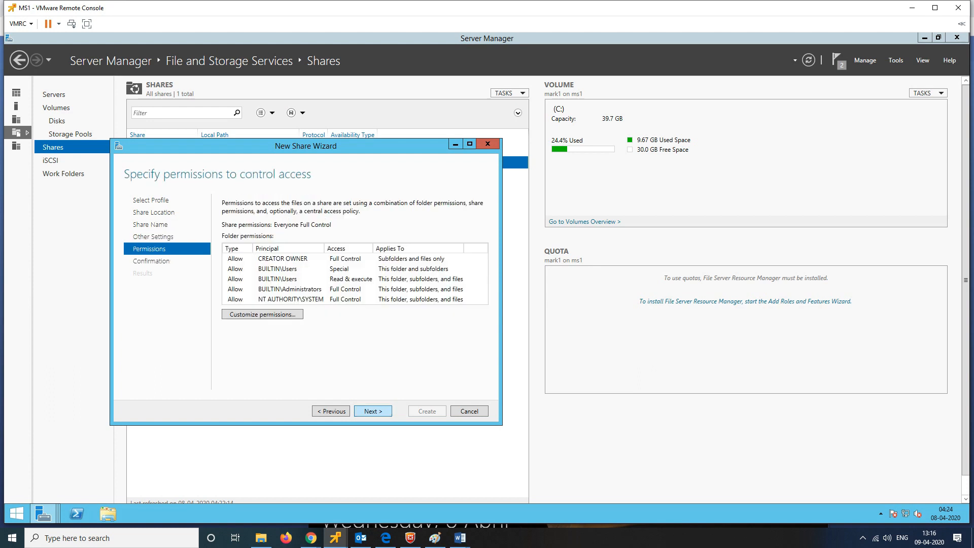
pyautogui.press('Return')
pyautogui.press('Return')
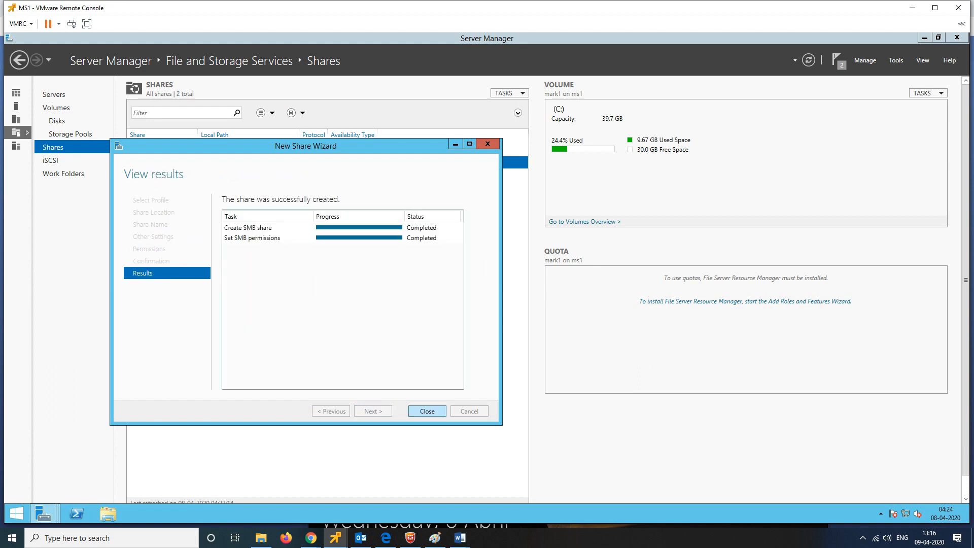
pyautogui.press('Return')
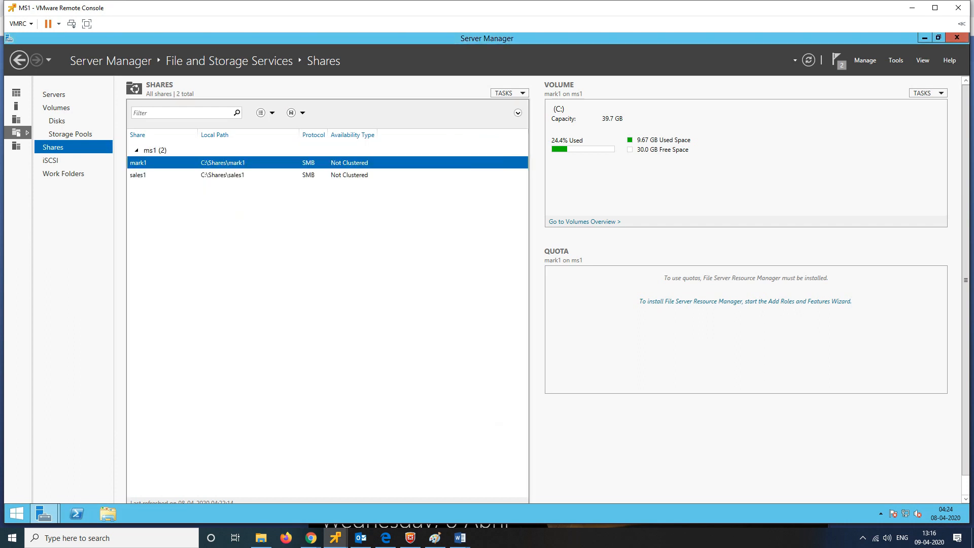
# Step: Create a quick SMB share prj1 at C:\Shares\prj1 on ms1 with access-based enumeration enabled
pyautogui.click(509, 93)
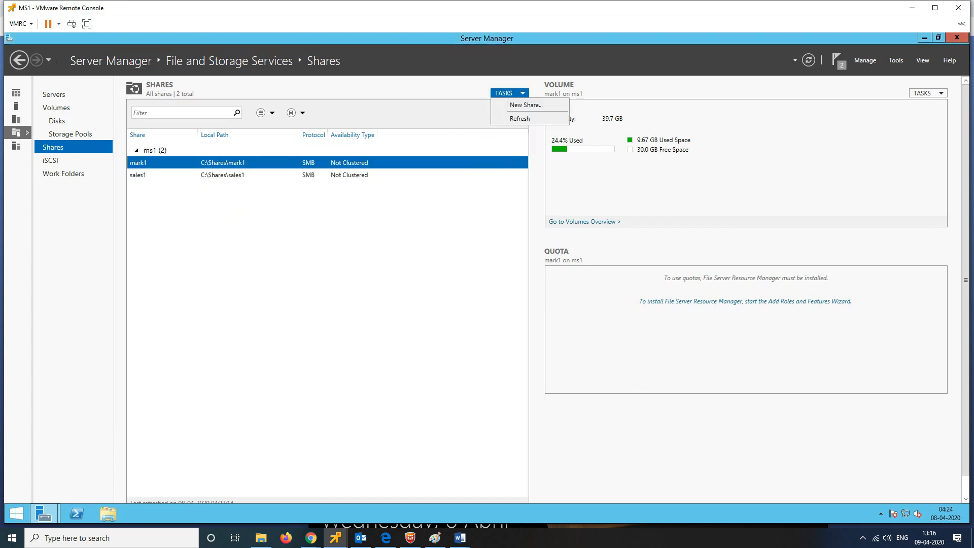
pyautogui.click(510, 104)
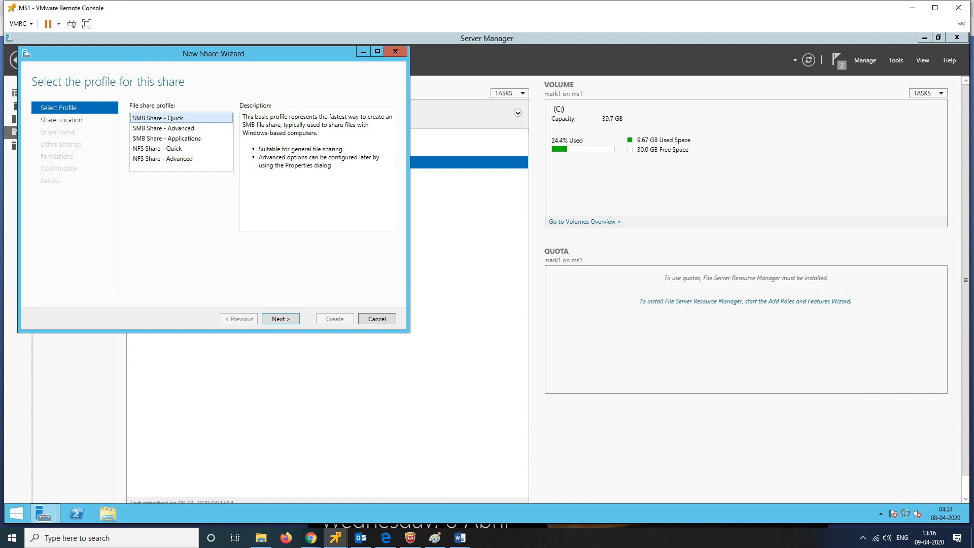
pyautogui.press('Return')
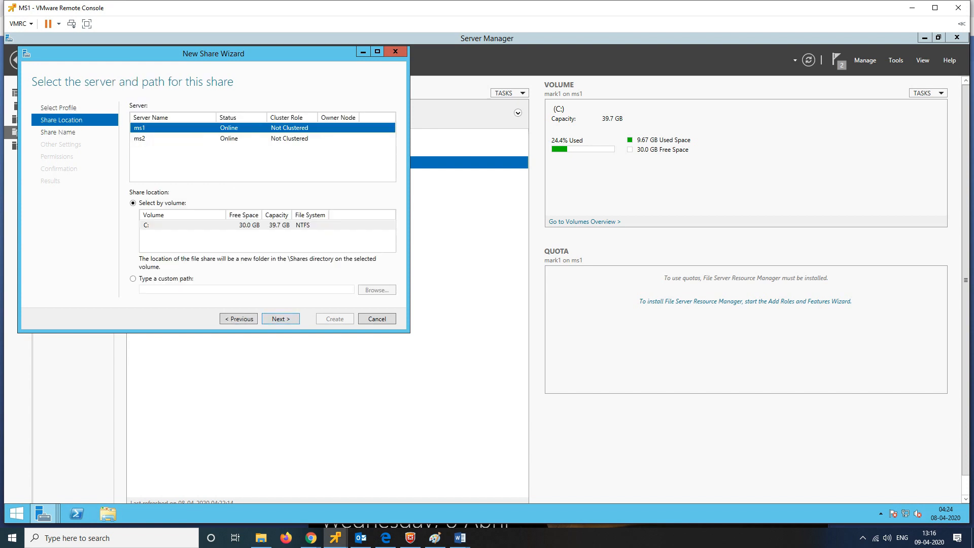
pyautogui.press('Return')
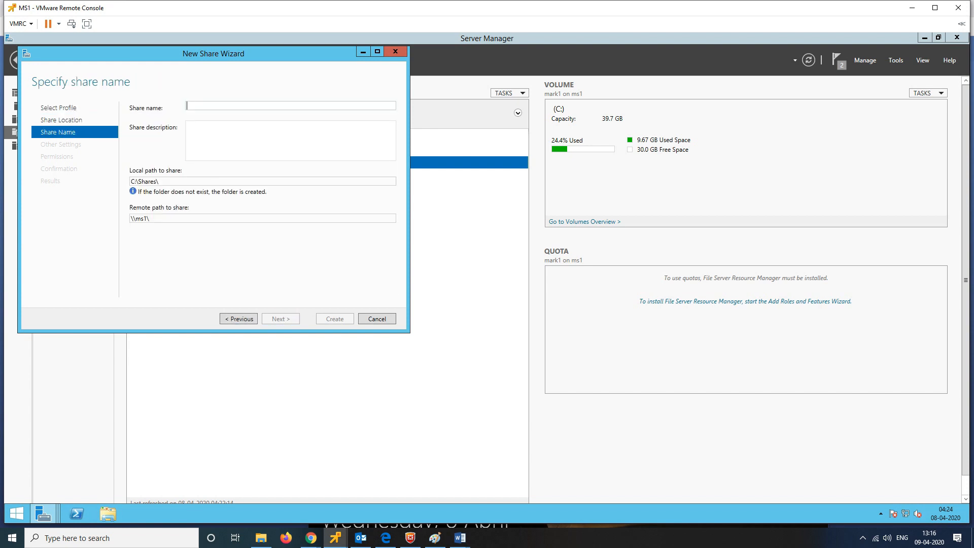
pyautogui.write('prj1')
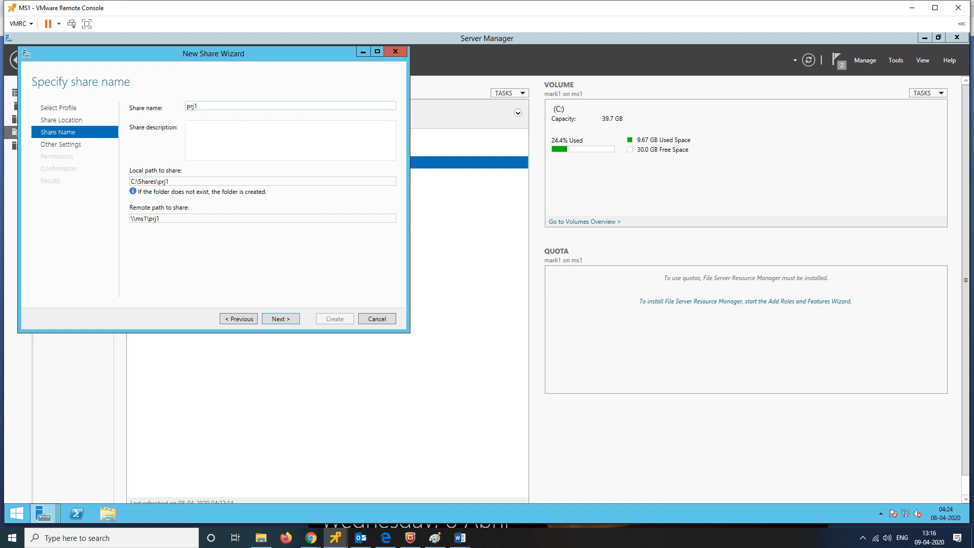
pyautogui.press('Return')
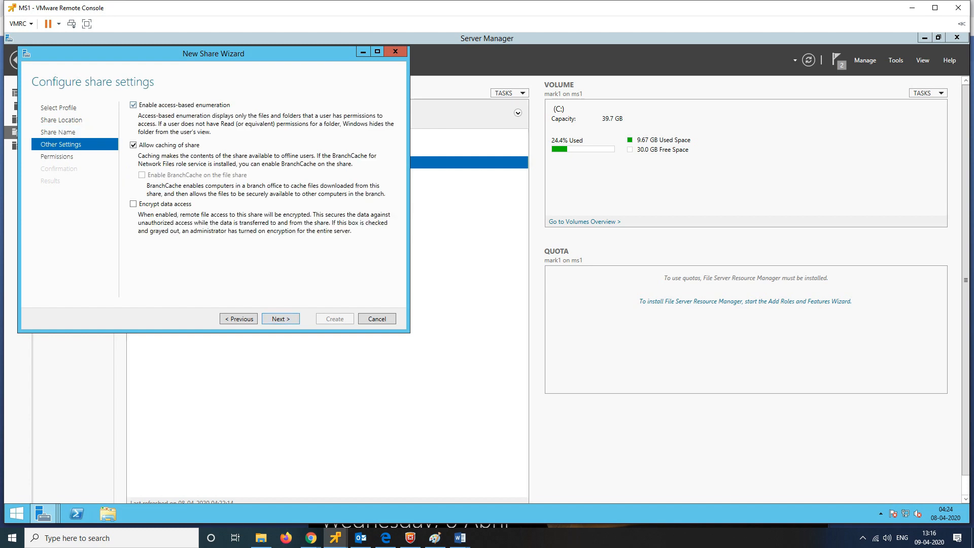
pyautogui.press('Return')
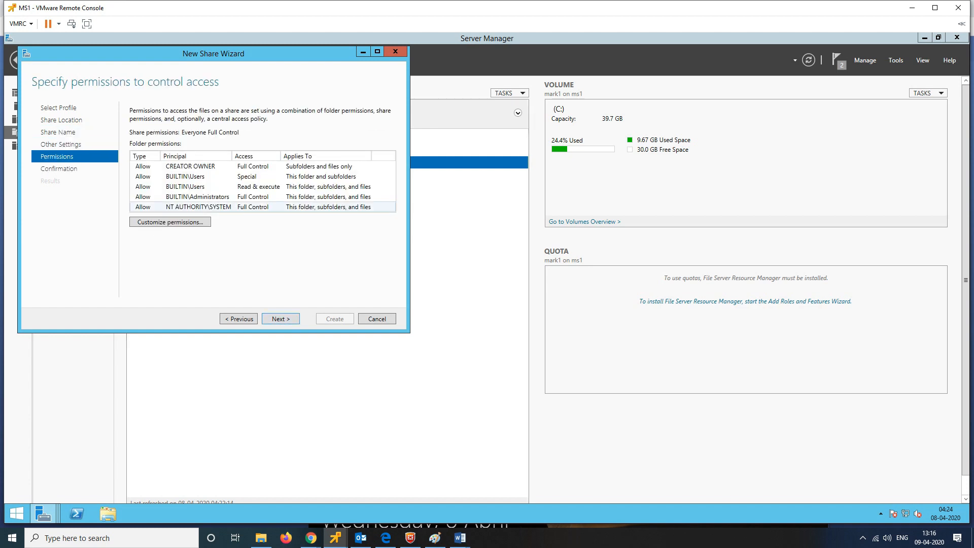
pyautogui.press('Return')
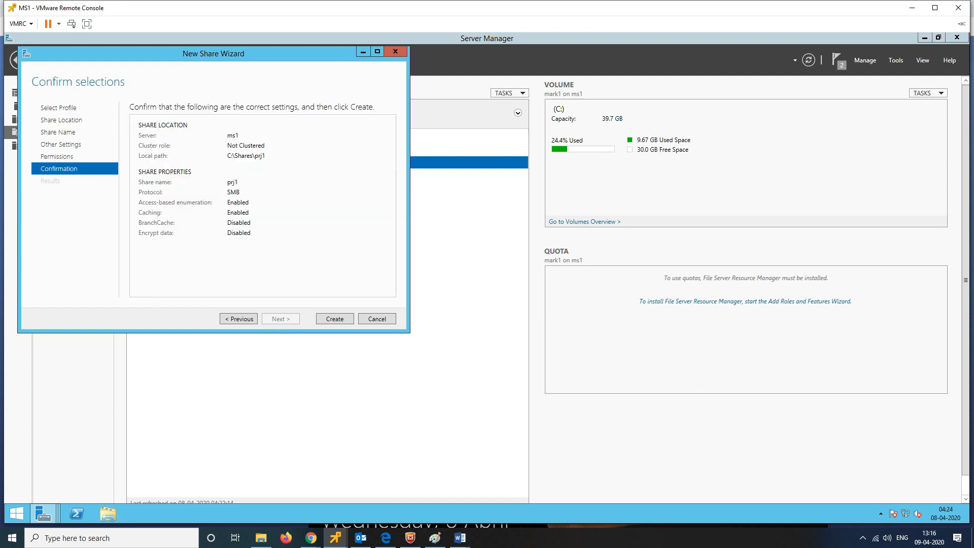
pyautogui.press('Return')
pyautogui.press('Return')
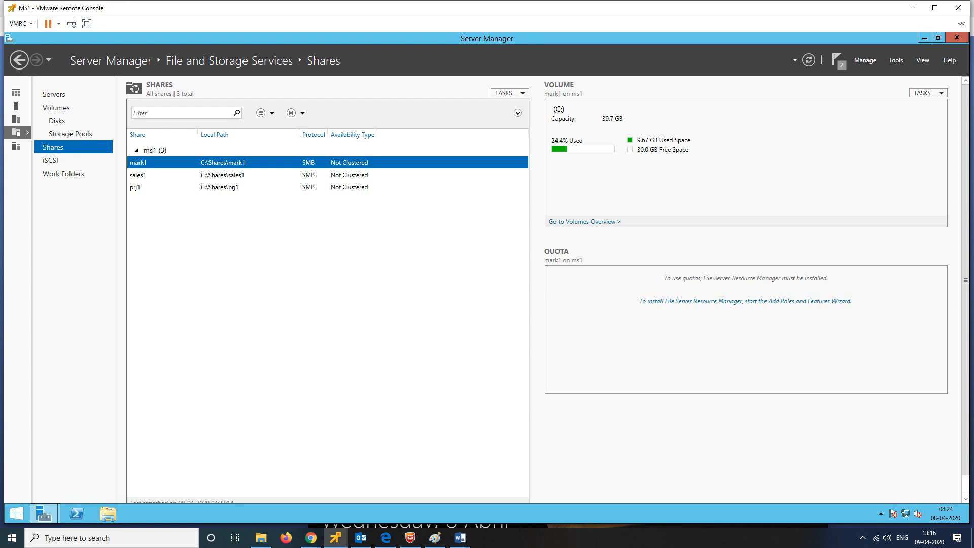
pyautogui.moveTo(335, 538)
# Step: Create a quick SMB share mark2 at C:\Shares\mark2 on server ms2 with default settings
pyautogui.click(508, 93)
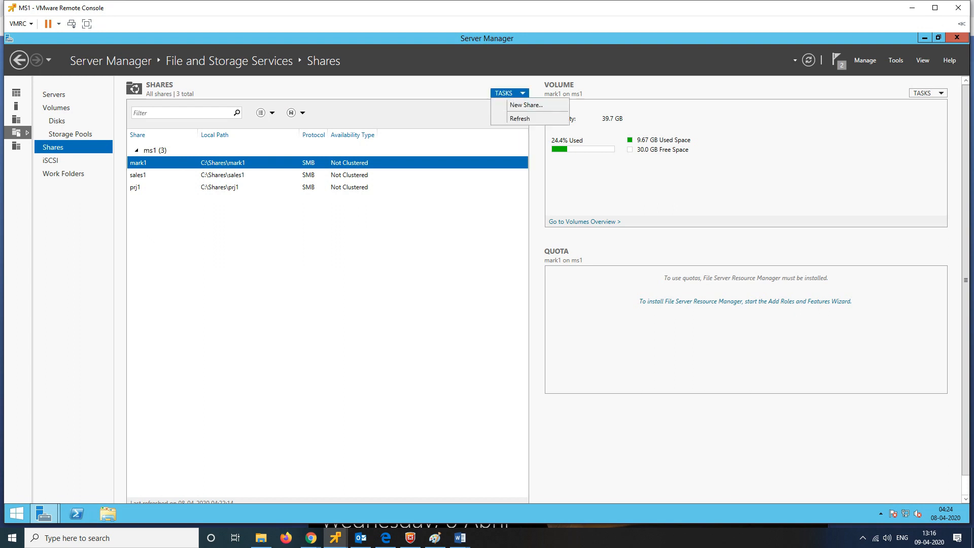
pyautogui.click(526, 105)
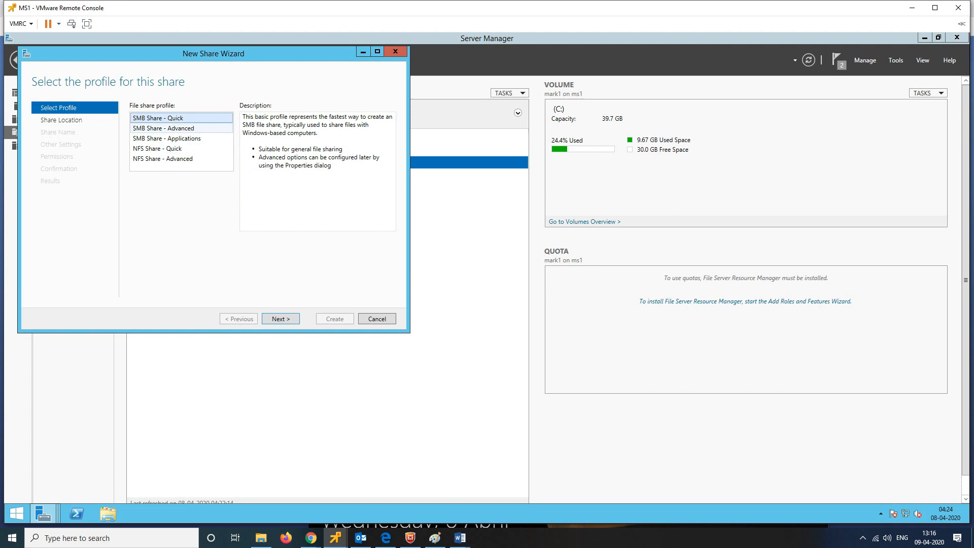
pyautogui.click(281, 318)
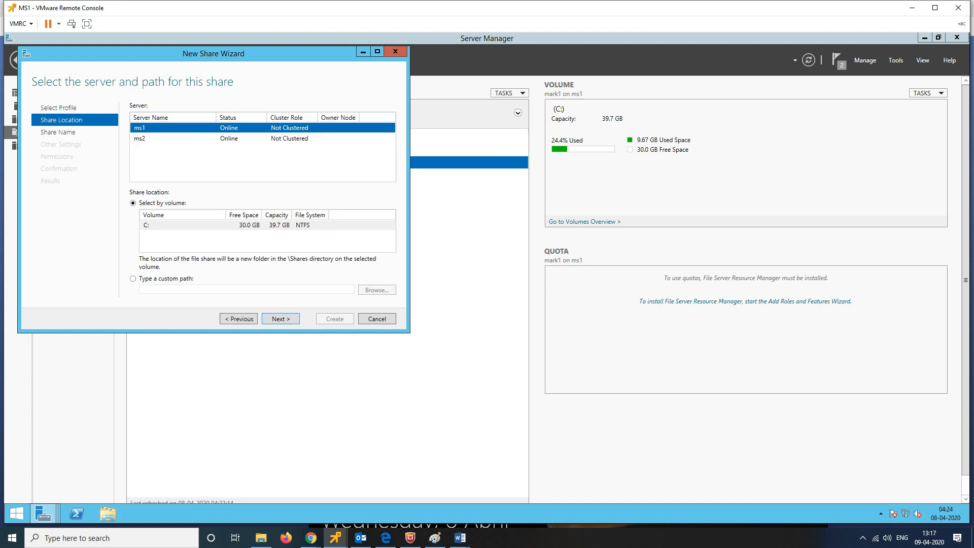
pyautogui.click(144, 139)
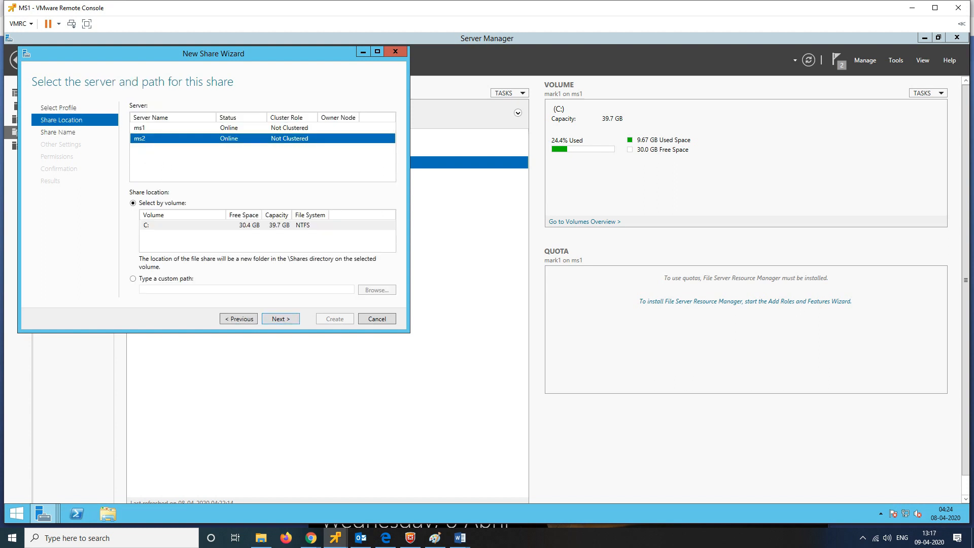
pyautogui.click(280, 319)
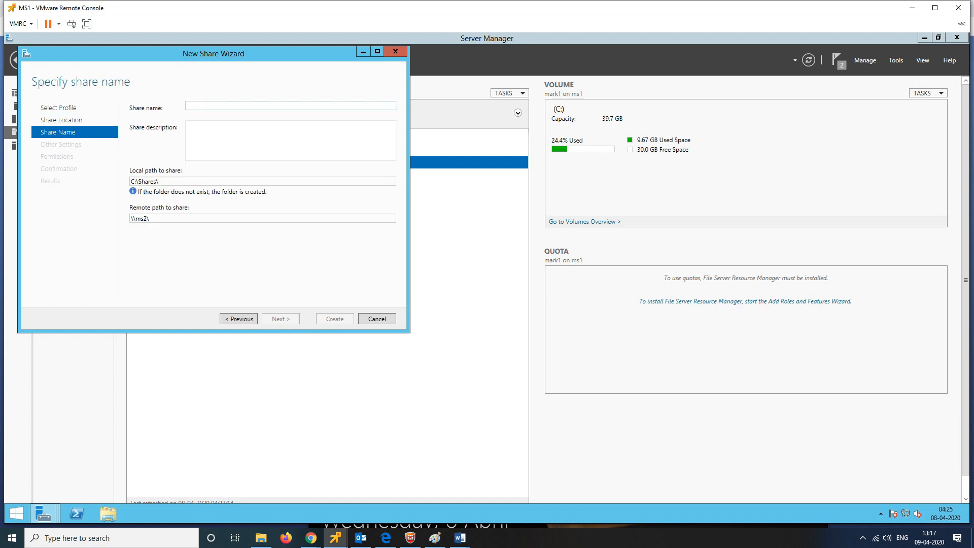
pyautogui.moveTo(150, 52); pyautogui.dragTo(547, 96)
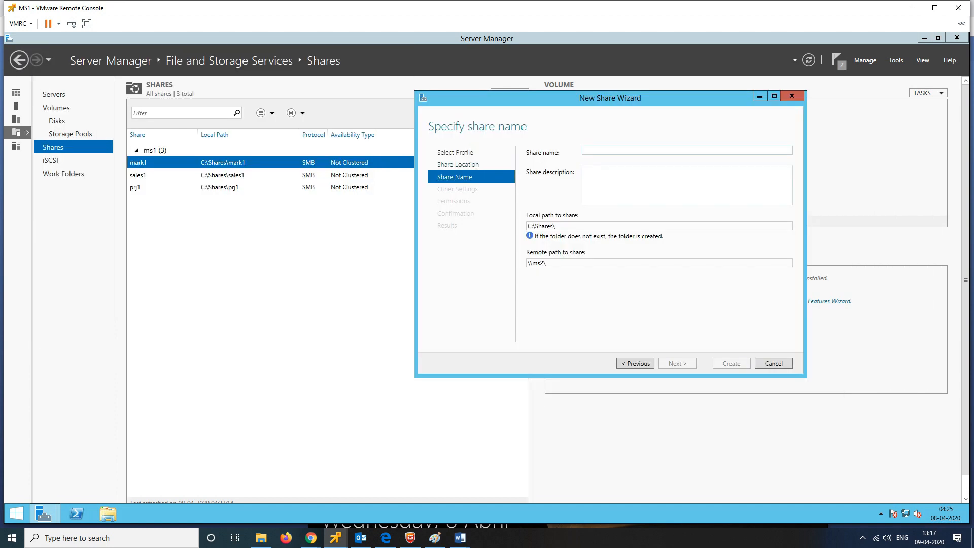
pyautogui.write('mark')
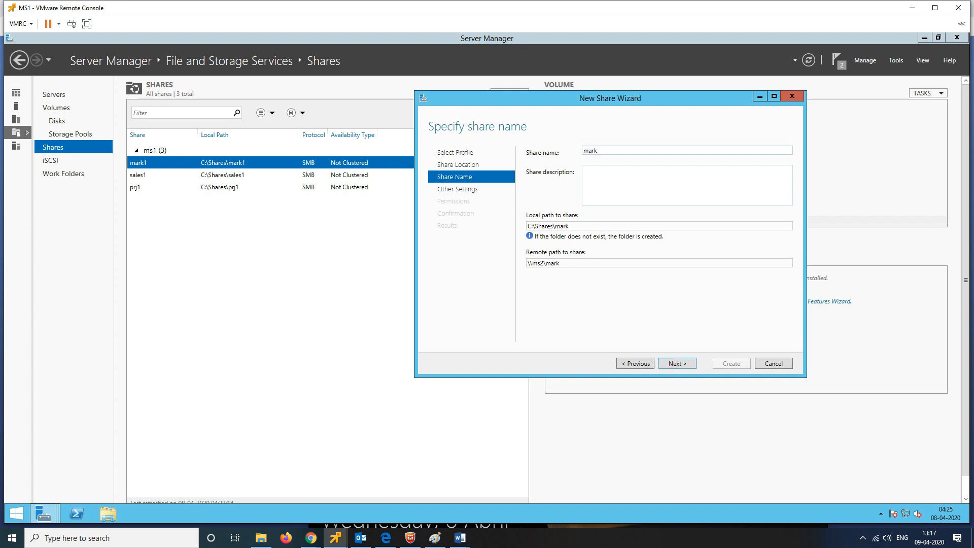
pyautogui.write('2')
pyautogui.press('Return')
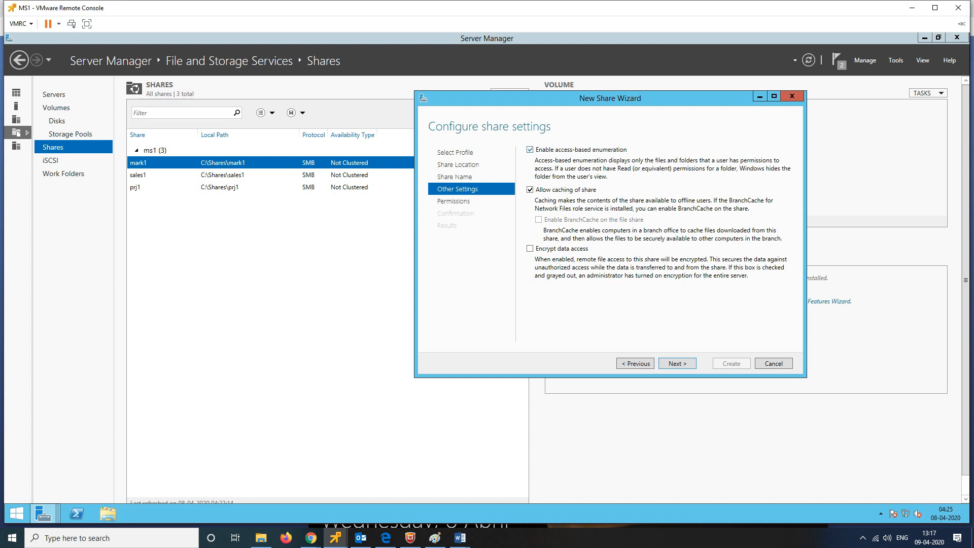
pyautogui.press('Return')
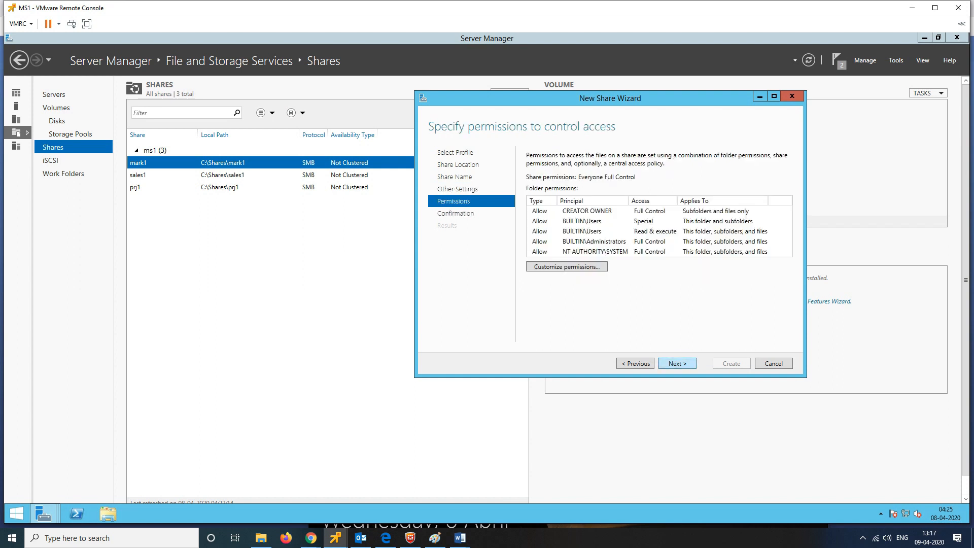
pyautogui.press('Return')
pyautogui.press('Return')
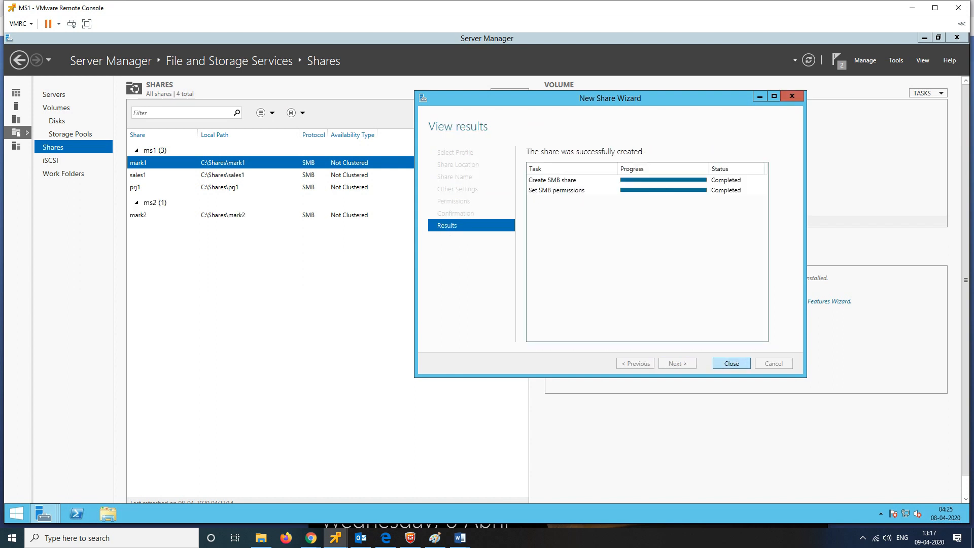
pyautogui.press('Return')
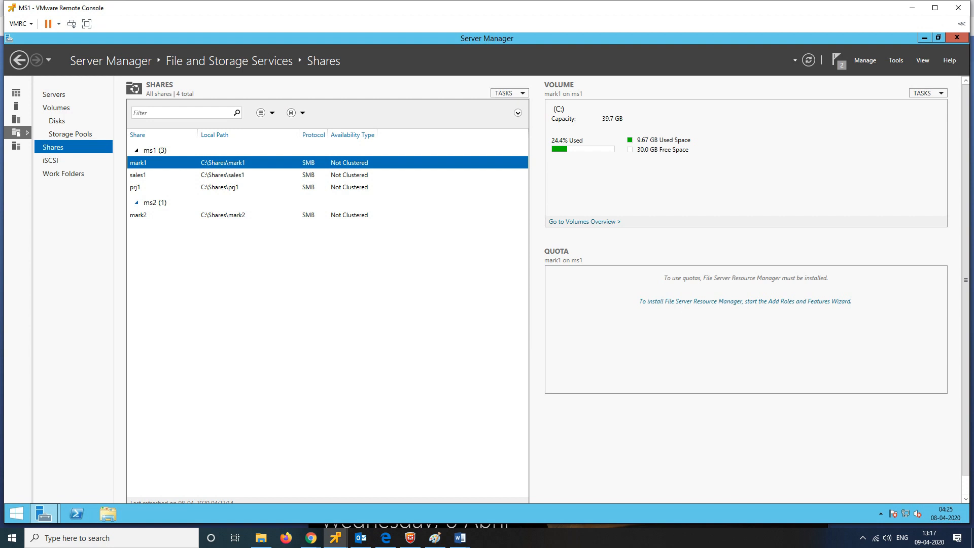
# Step: Create a quick SMB share sales2 at C:\Shares\sales2 on ms2 with default settings and permissions
pyautogui.click(510, 93)
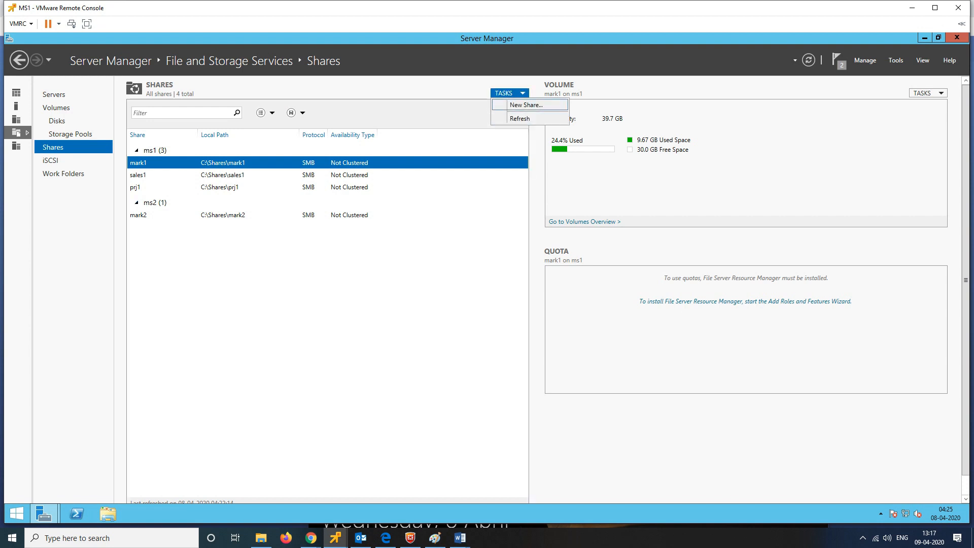
pyautogui.click(527, 105)
pyautogui.press('Return')
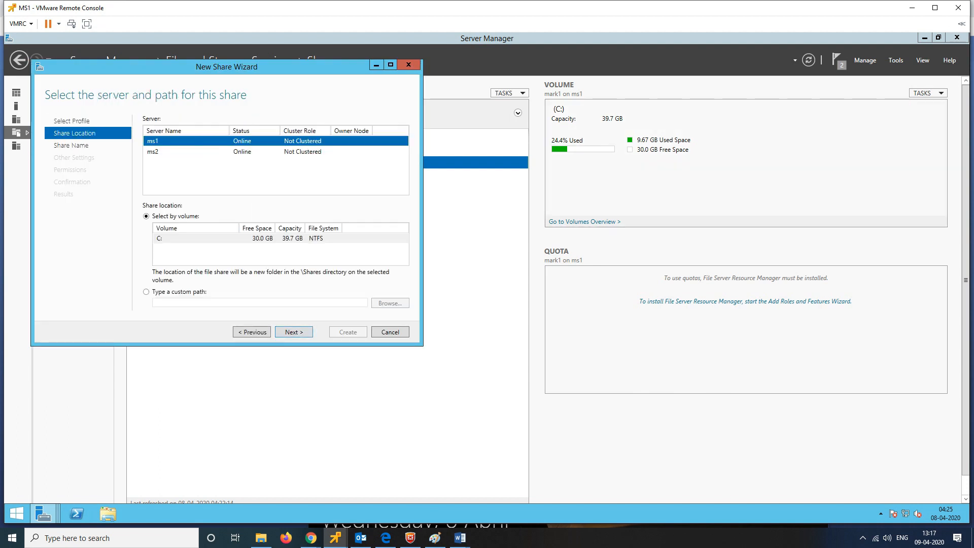
pyautogui.click(153, 151)
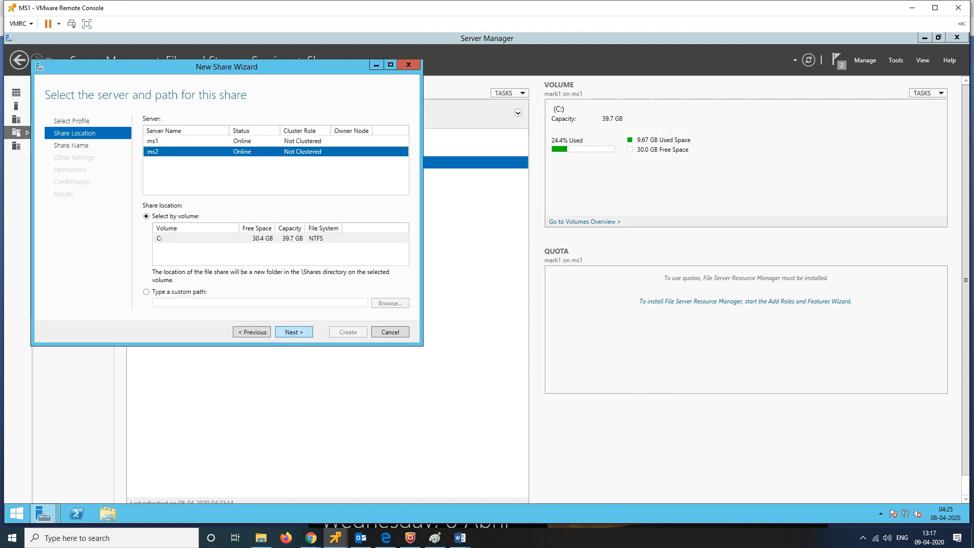
pyautogui.press('Return')
pyautogui.write('sal')
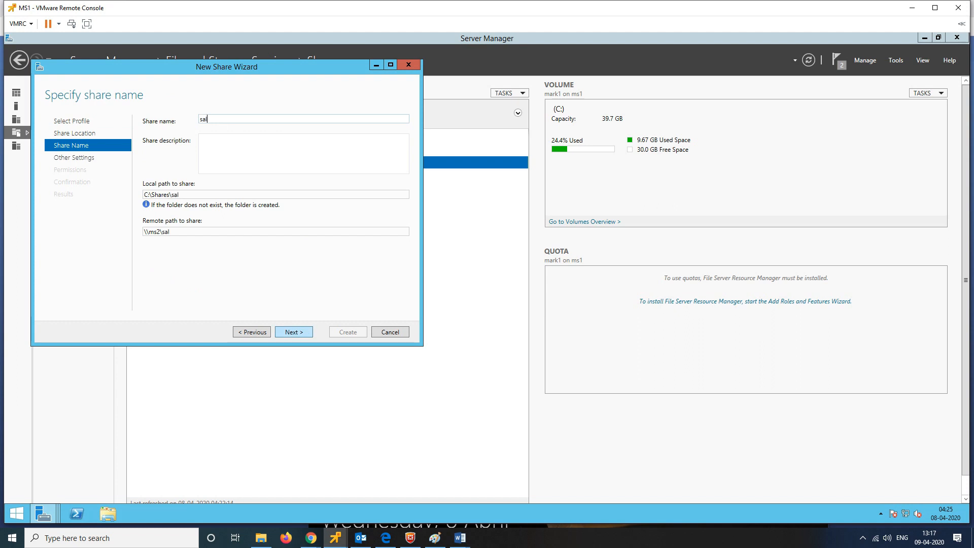
pyautogui.write('es2')
pyautogui.press('Return')
pyautogui.press('Return')
pyautogui.click(251, 332)
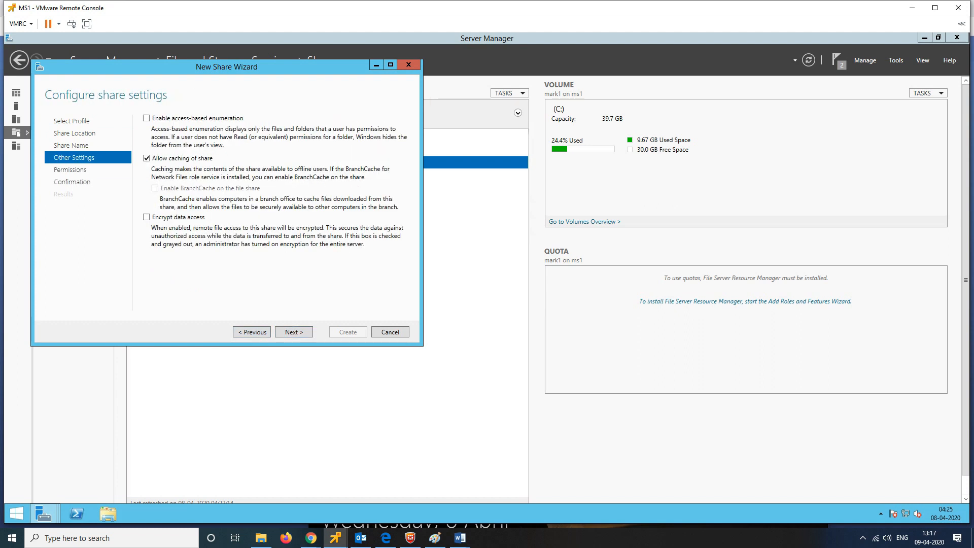
pyautogui.click(294, 332)
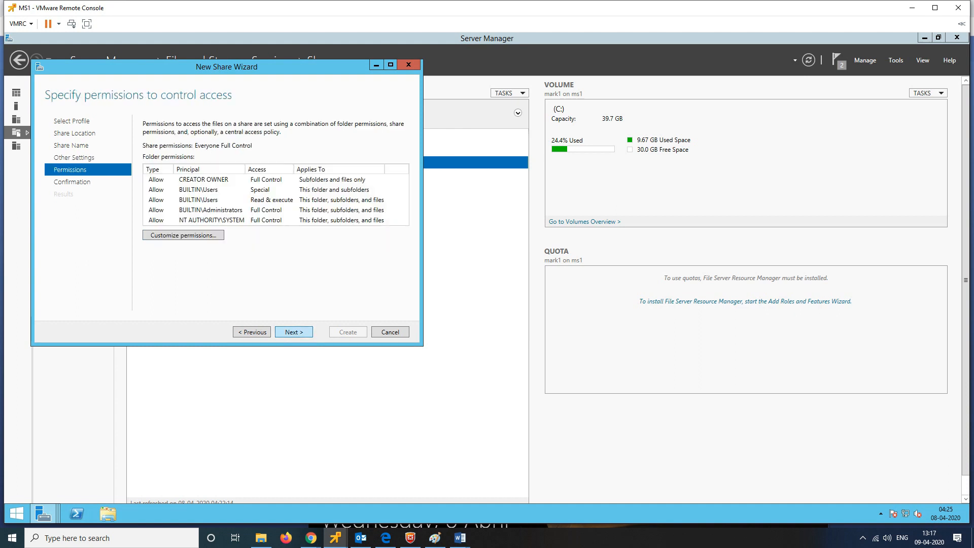
pyautogui.press('Return')
pyautogui.press('Return')
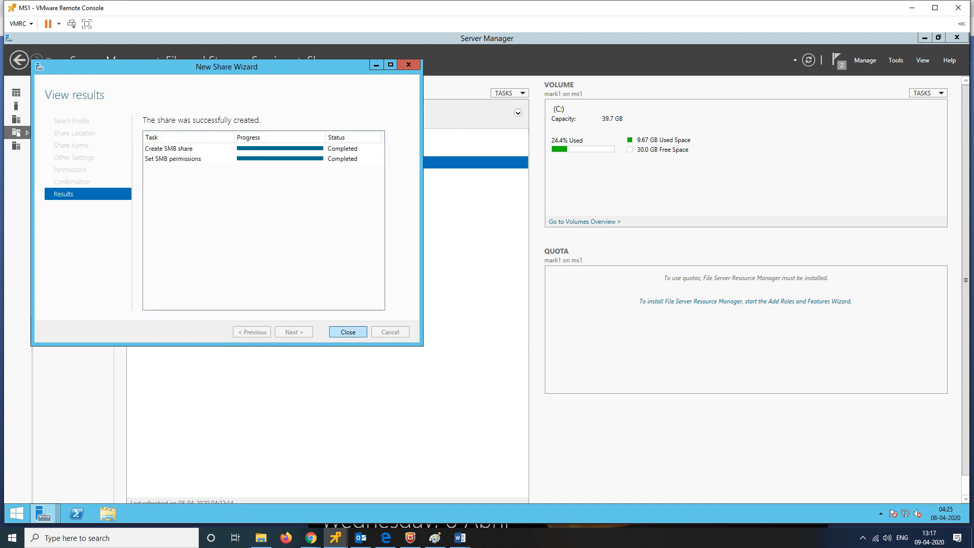
pyautogui.press('Return')
pyautogui.click(507, 93)
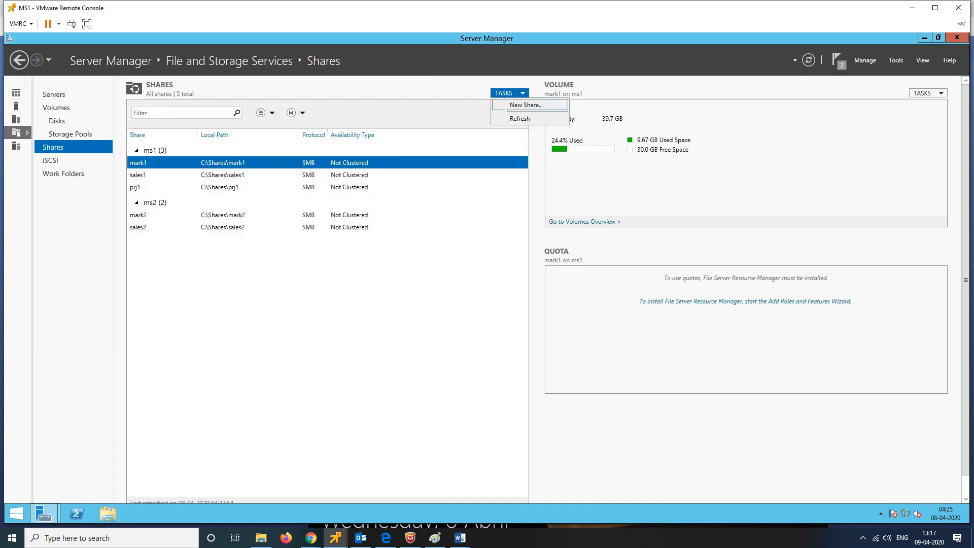
# Step: Create the SMB share prj2 at C:\Shares\prj2 on ms2 with access-based enumeration enabled
pyautogui.press('Return')
pyautogui.press('Return')
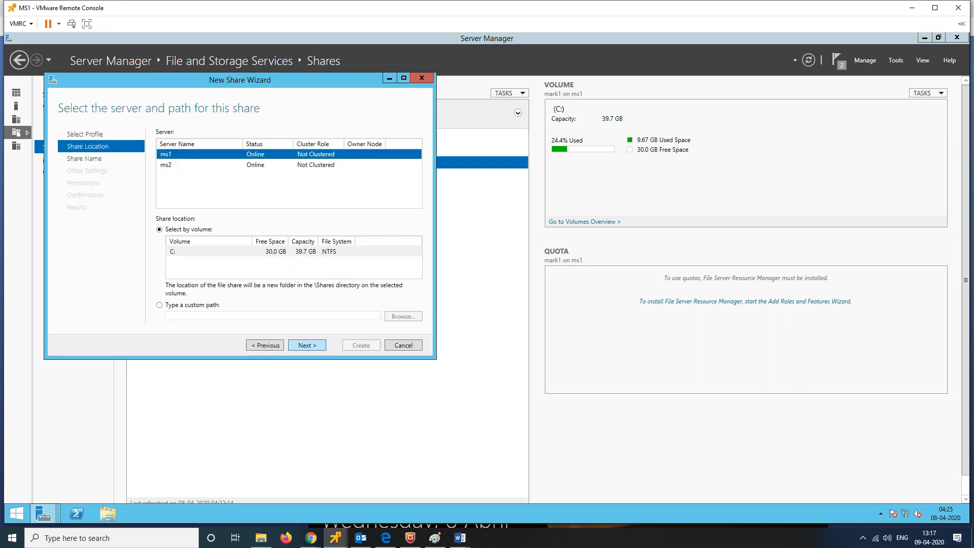
pyautogui.click(167, 165)
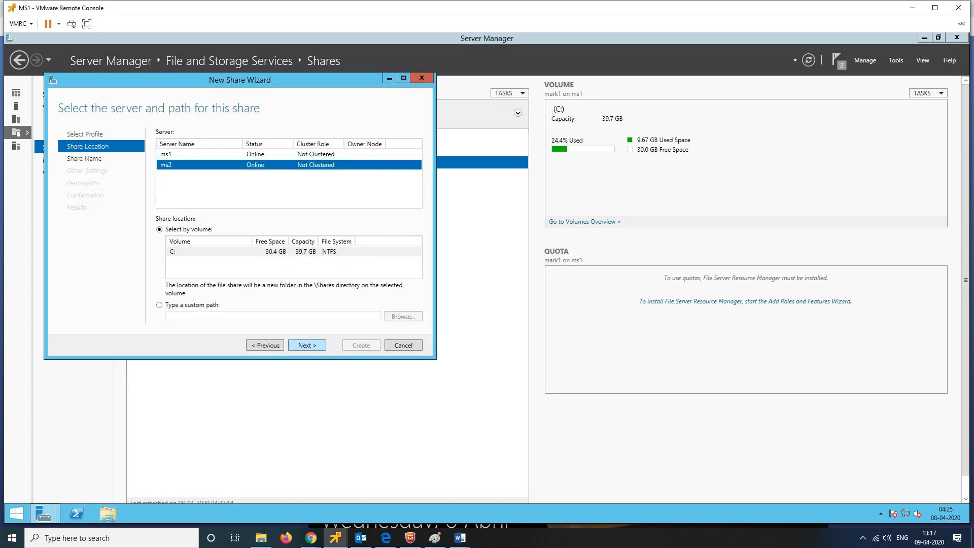
pyautogui.press('Return')
pyautogui.write('prj2')
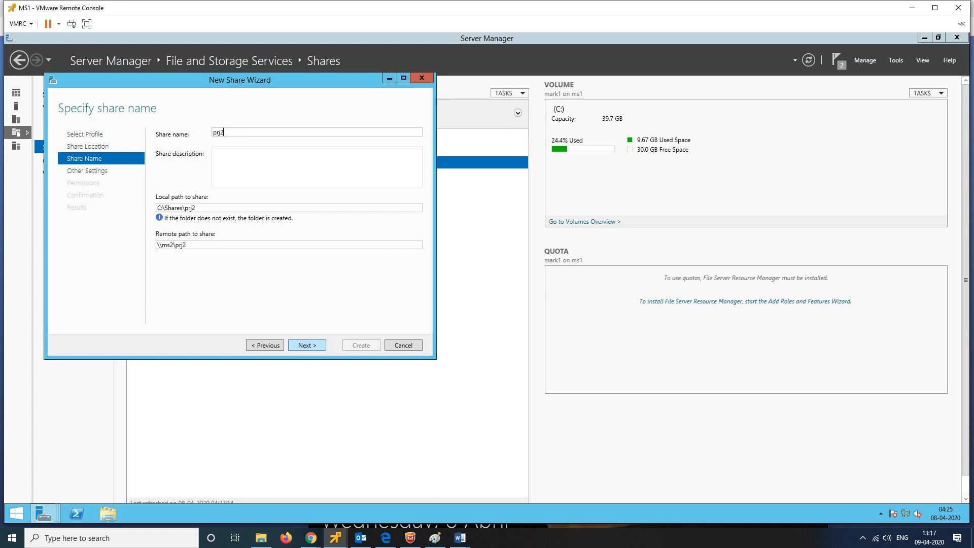
pyautogui.press('Return')
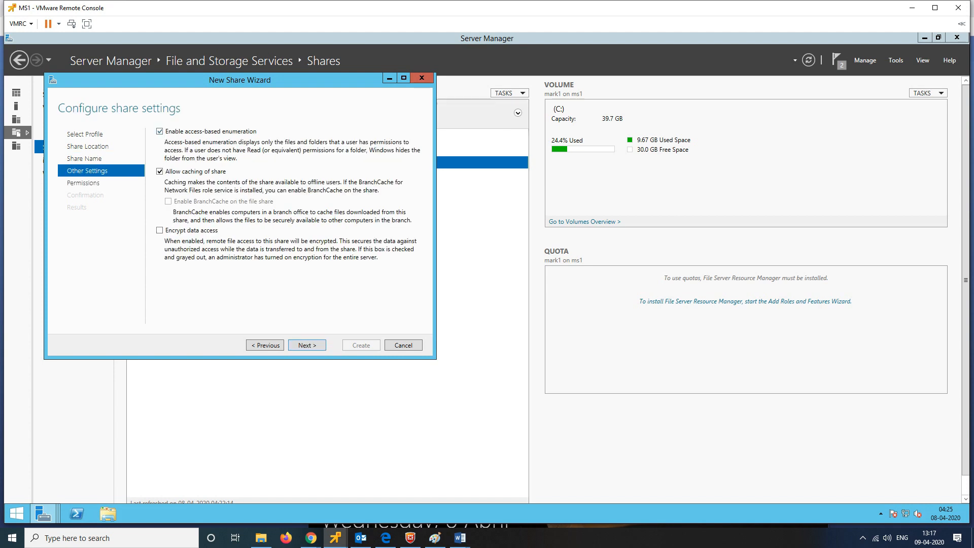
pyautogui.press('Return')
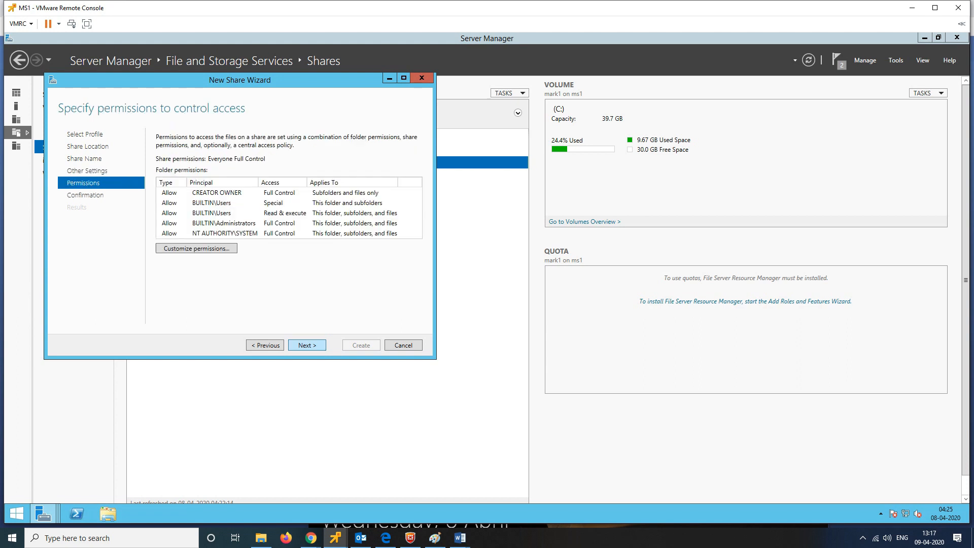
pyautogui.press('Return')
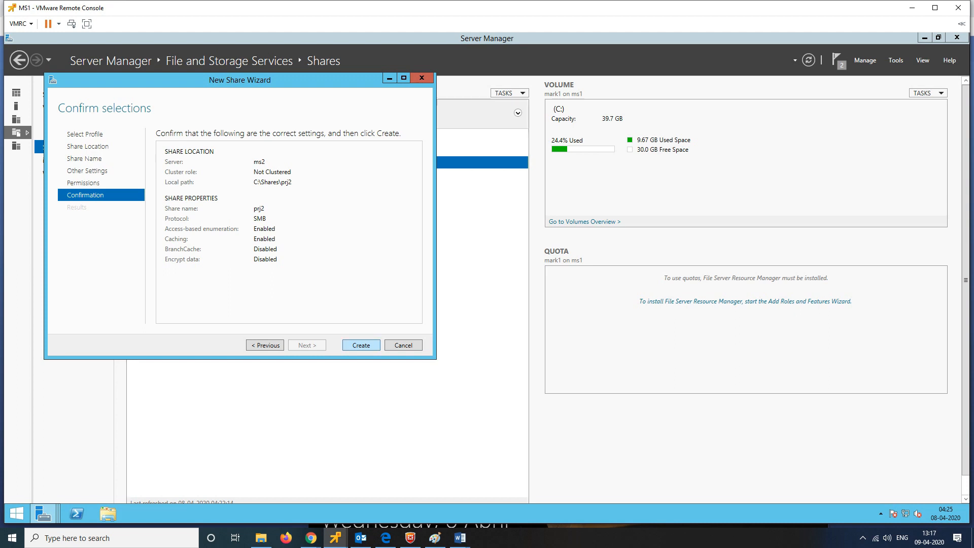
pyautogui.press('Return')
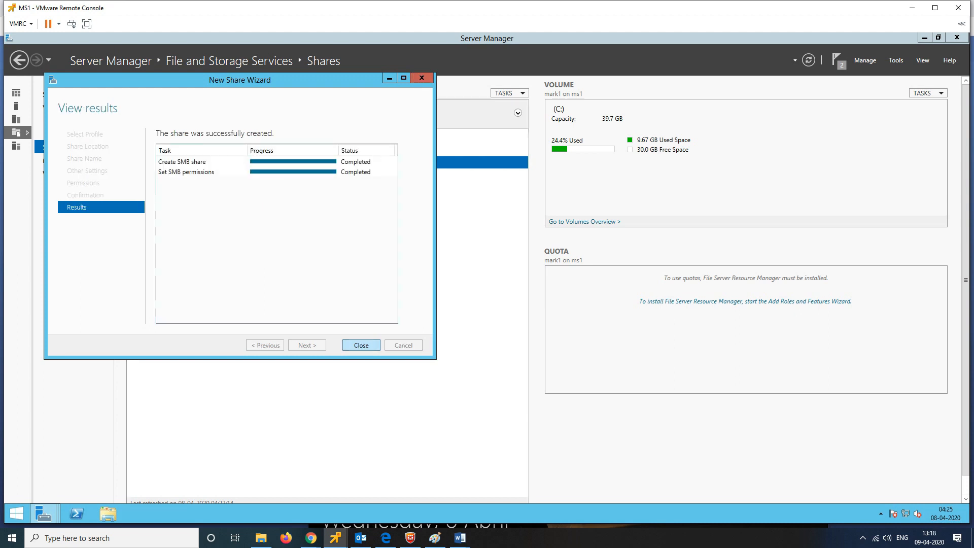
pyautogui.press('Return')
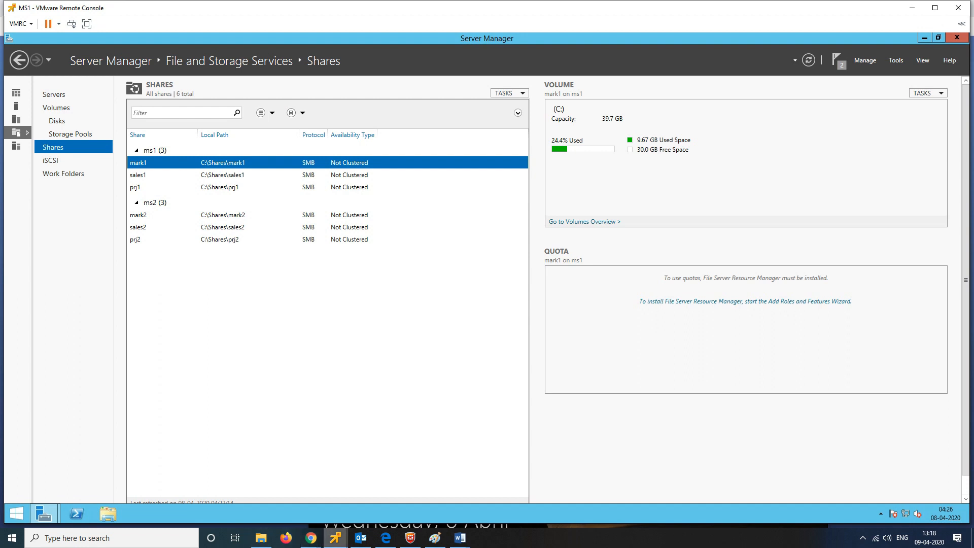
pyautogui.moveTo(336, 538)
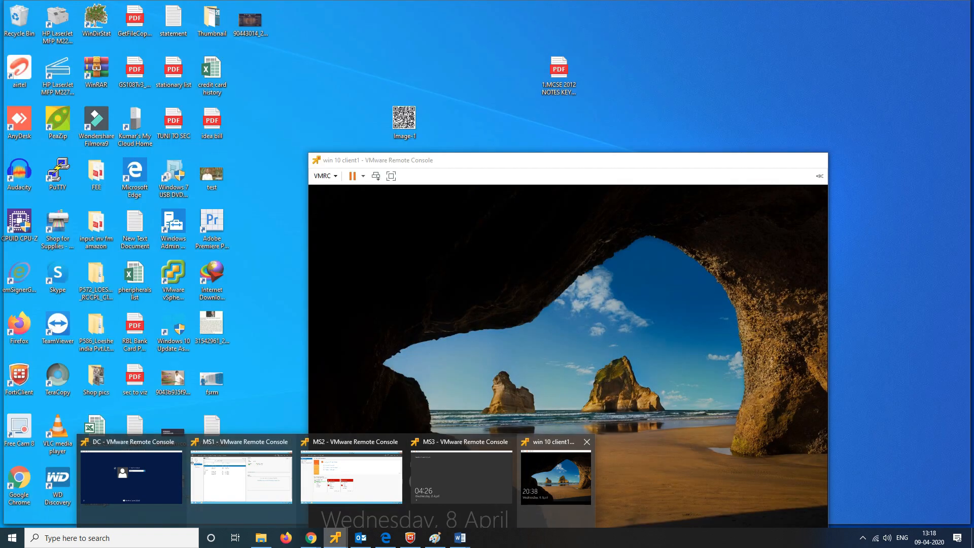
# Step: Sign in to win 10 client1 as Other user with the ttt domain administrator account
pyautogui.click(556, 478)
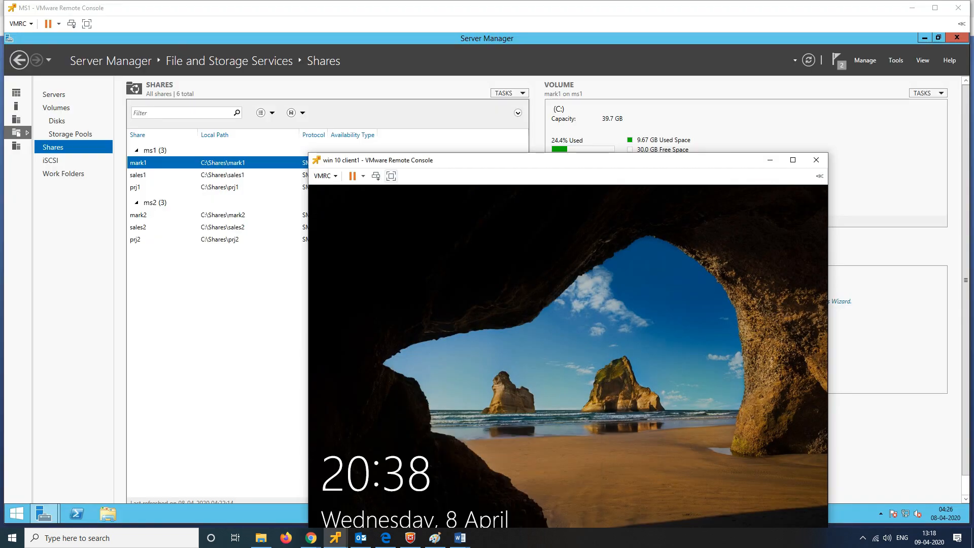
pyautogui.click(376, 176)
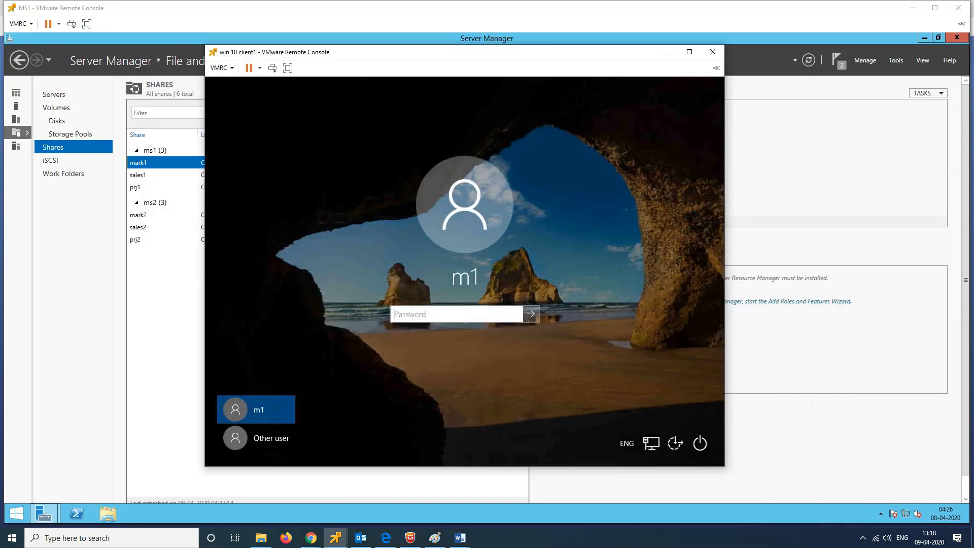
pyautogui.click(256, 438)
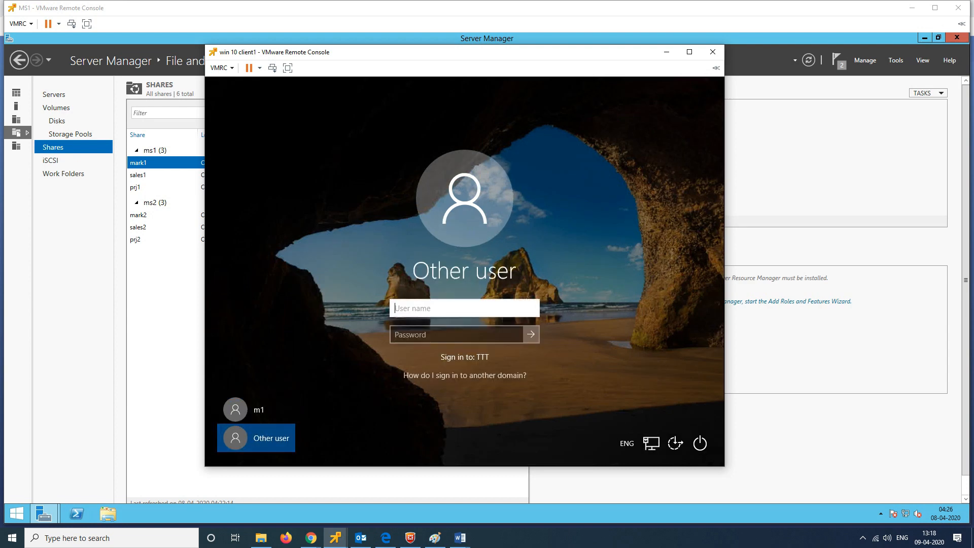
pyautogui.write('ttt\\administrator')
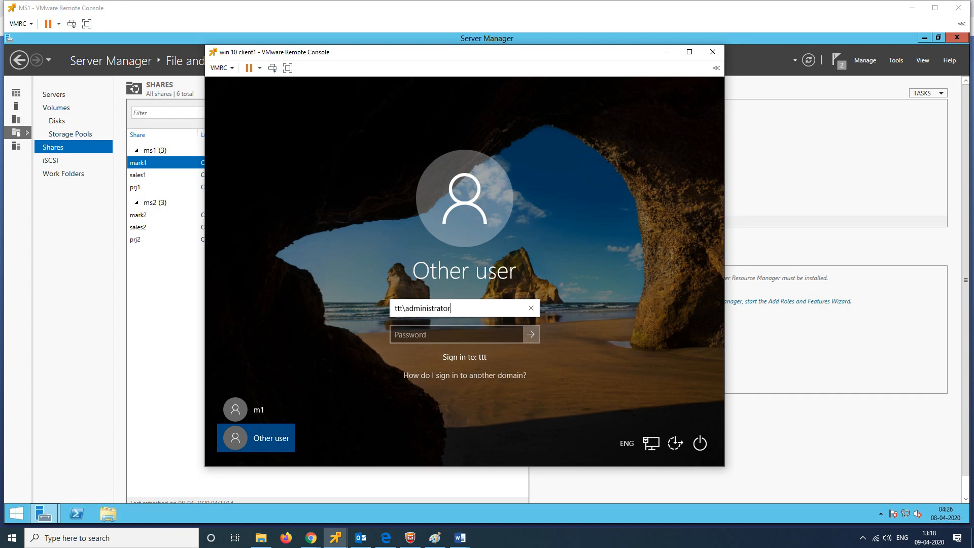
pyautogui.press('Tab')
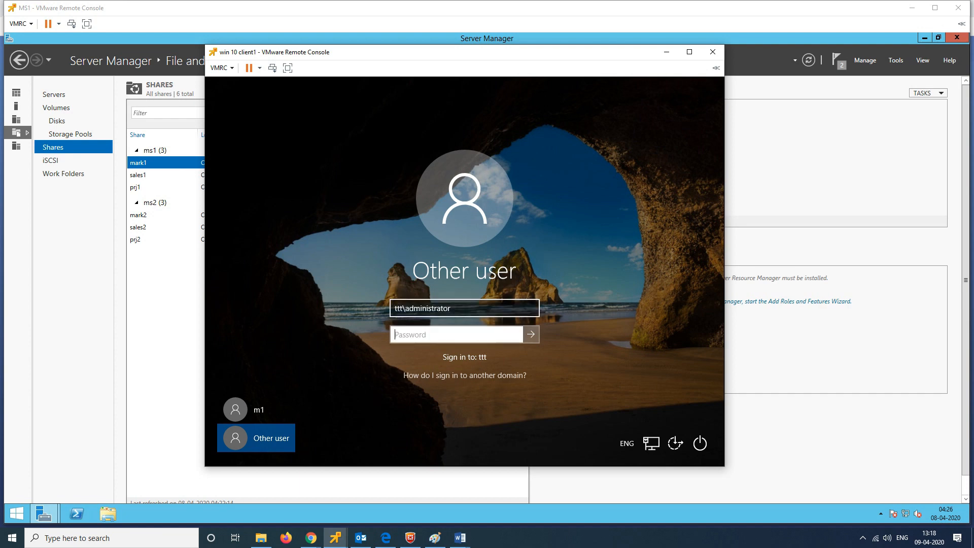
pyautogui.write('Pa$$w0rd1')
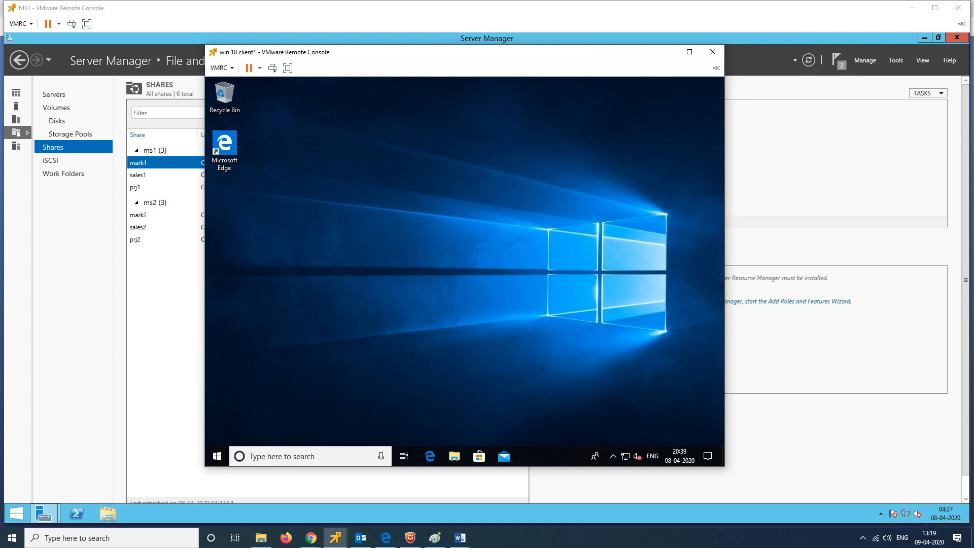
# Step: Maximise the client console and open MS1's network location in File Explorer
pyautogui.click(689, 52)
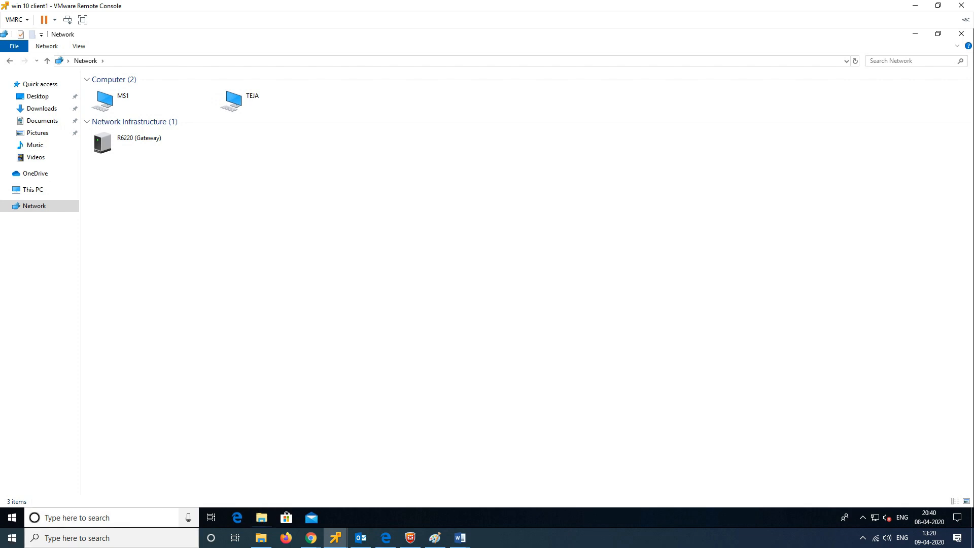
pyautogui.press('super+r')
pyautogui.write('\\ms')
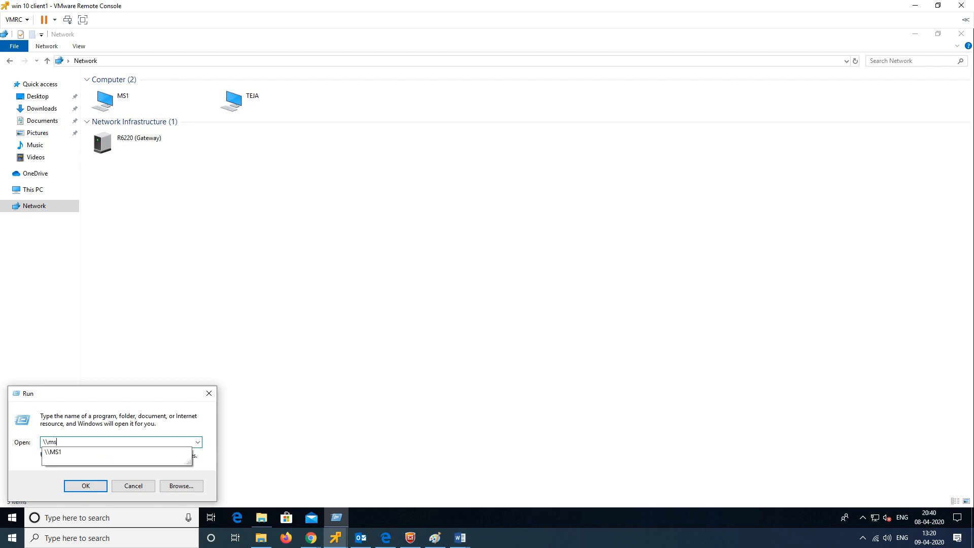
pyautogui.press('Return')
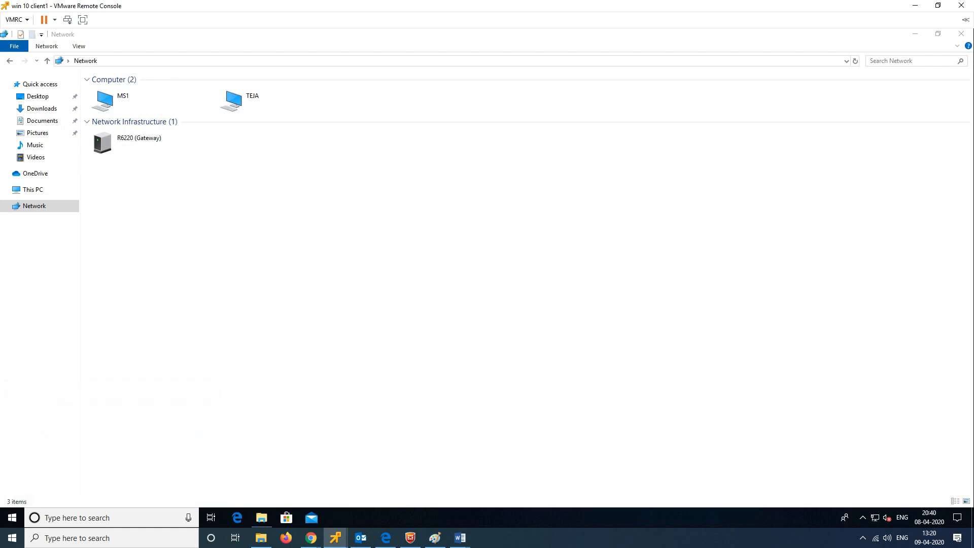
pyautogui.doubleClick(105, 100)
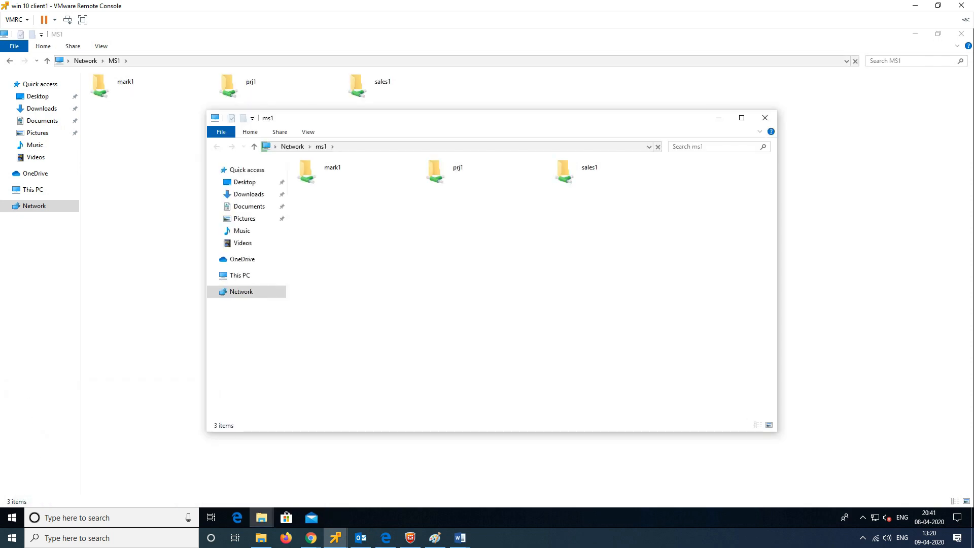
pyautogui.click(765, 117)
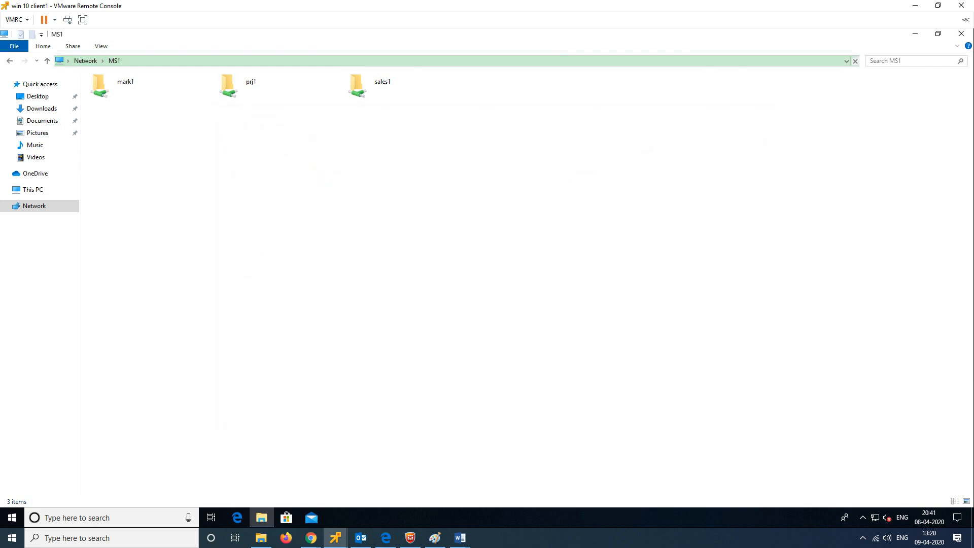
# Step: Check MS1's mark1, prj1 and sales1 shares, opening mark1 to test access
pyautogui.click(153, 86)
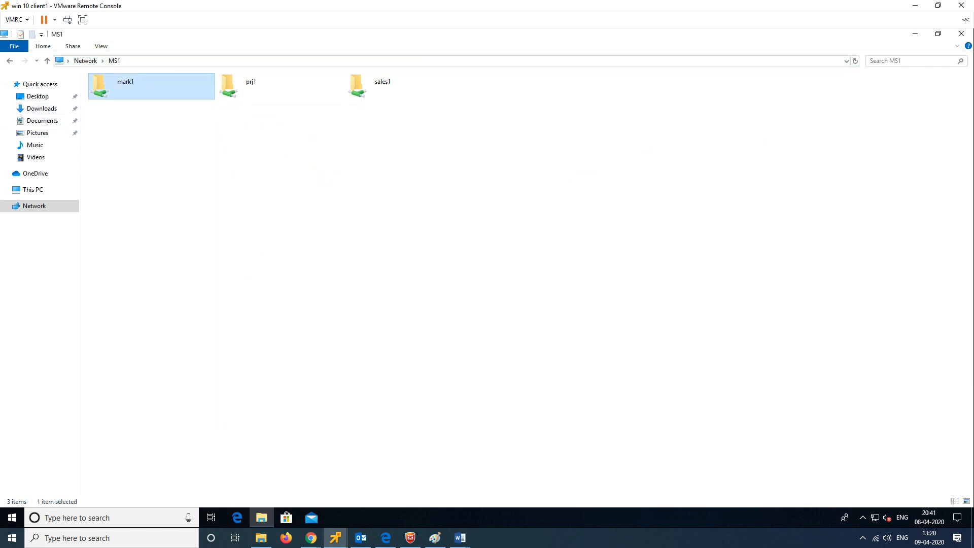
pyautogui.click(281, 86)
pyautogui.click(409, 86)
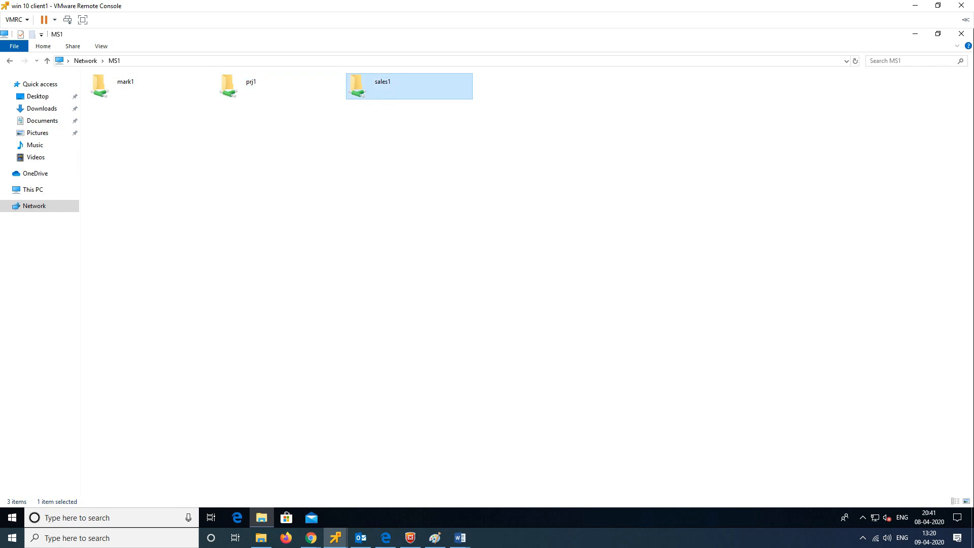
pyautogui.doubleClick(152, 86)
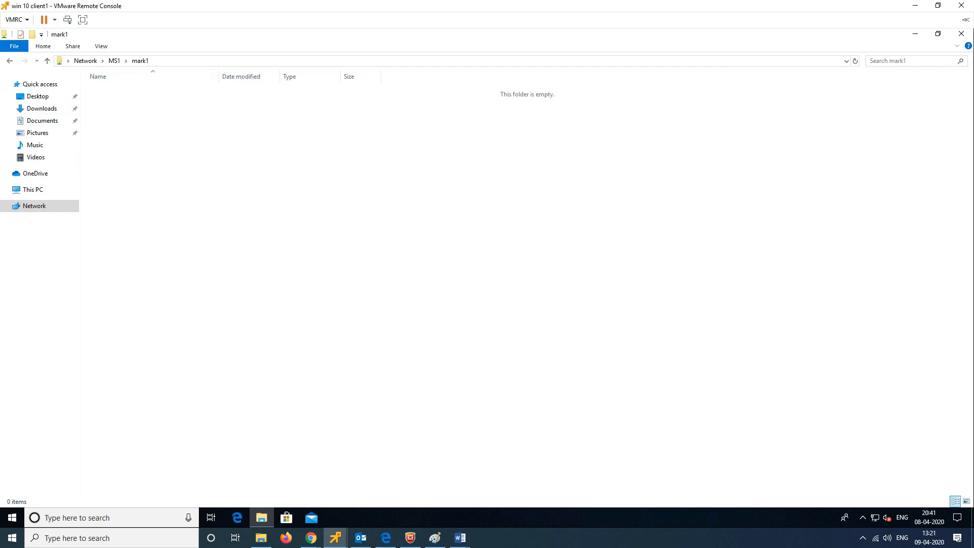
pyautogui.hotkey('alt', 'Left')
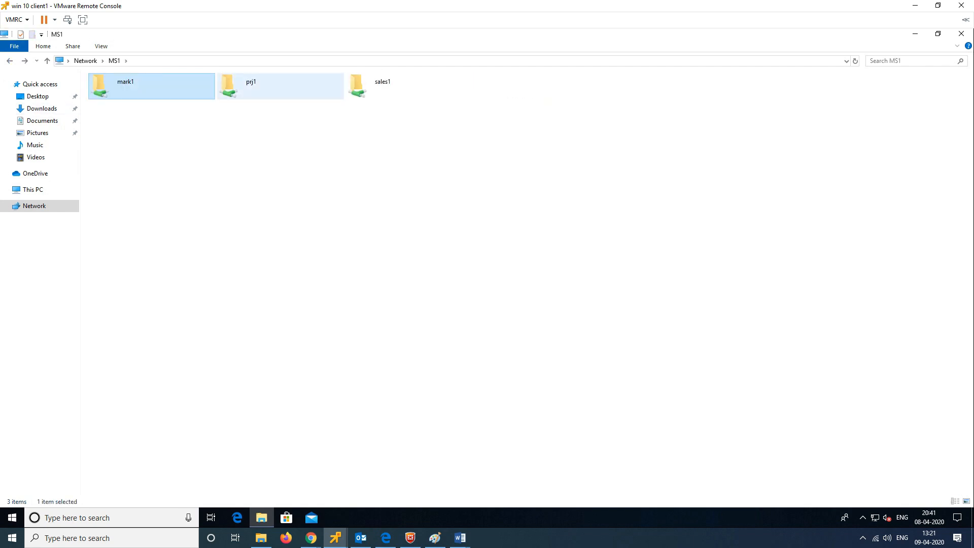
pyautogui.press('super+r')
# Step: Open \\ms2 from Run to list its mark2, prj2 and sales2 shares
pyautogui.write('\\\\ms')
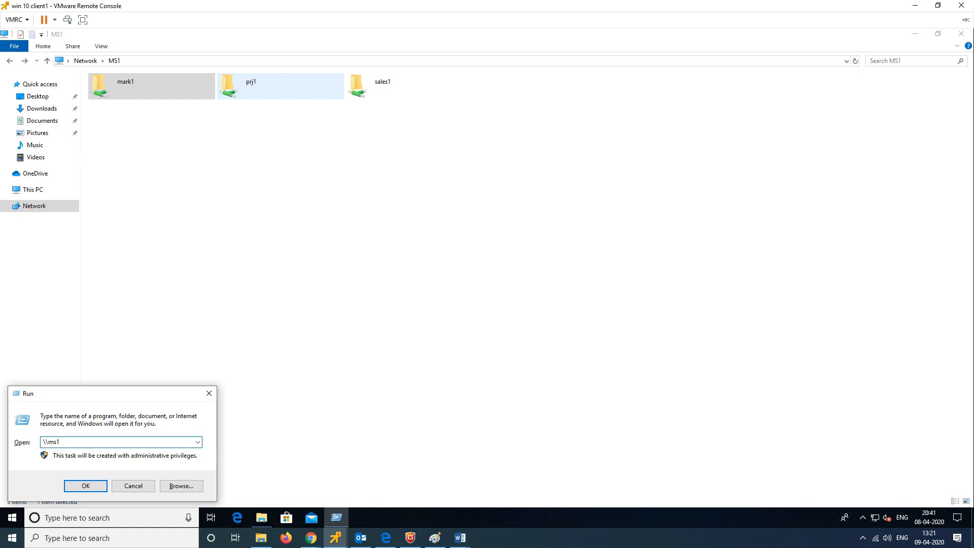
pyautogui.write('2')
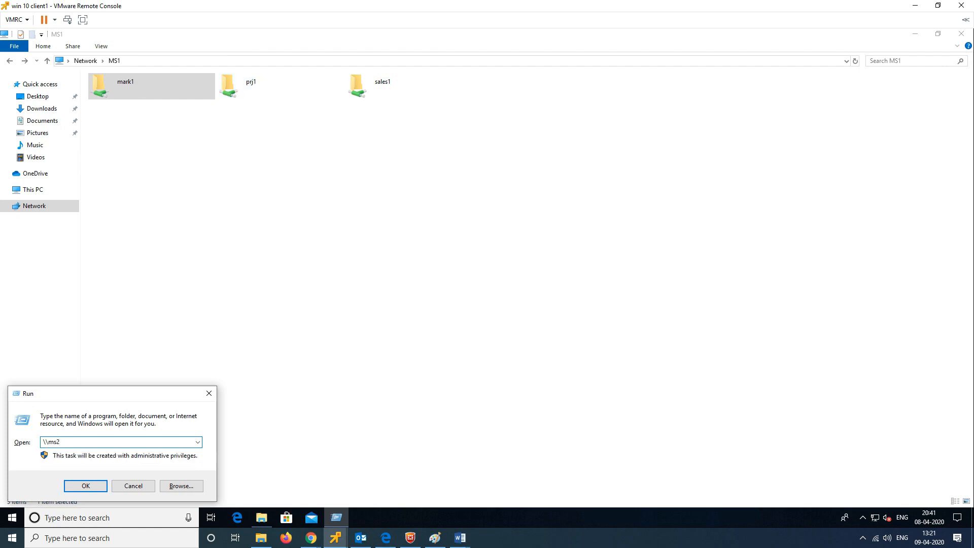
pyautogui.press('Return')
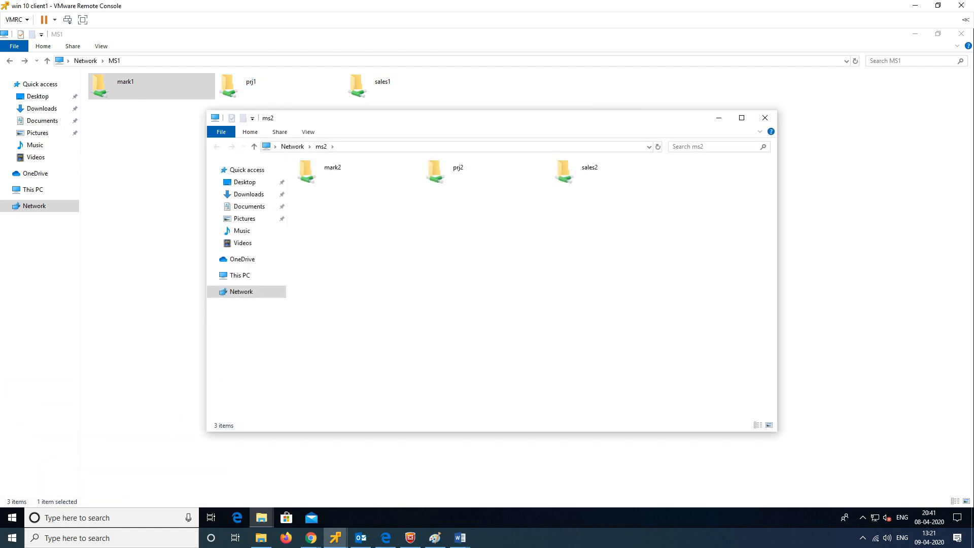
pyautogui.moveTo(379, 122); pyautogui.dragTo(657, 72)
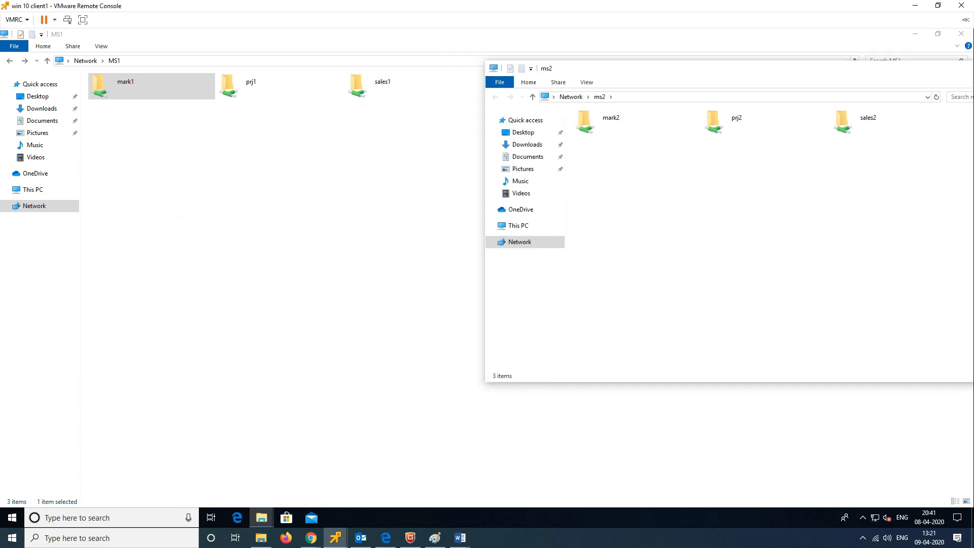
# Step: Arrange the MS1 and ms2 Explorer windows side by side, showing their full network paths
pyautogui.click(938, 5)
pyautogui.moveTo(446, 36); pyautogui.dragTo(0, 36)
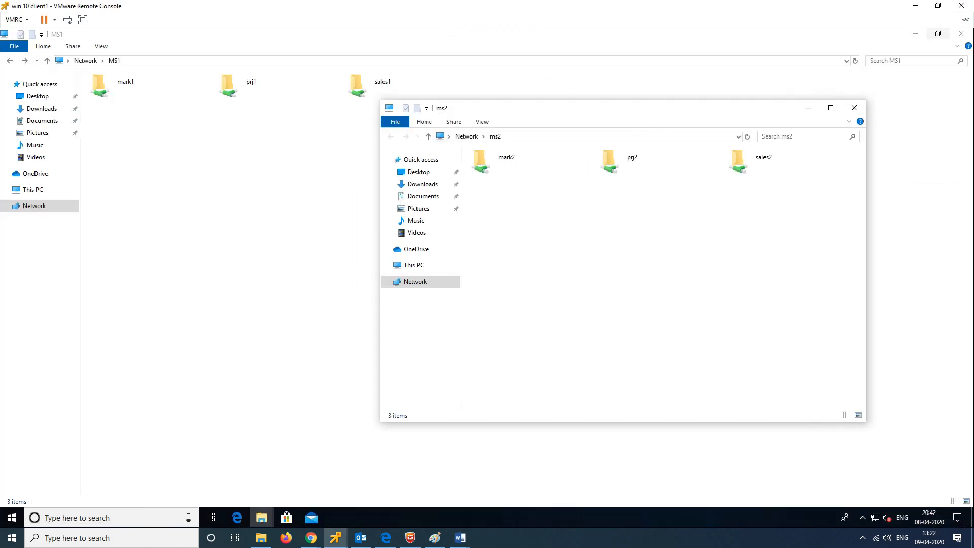
pyautogui.click(938, 34)
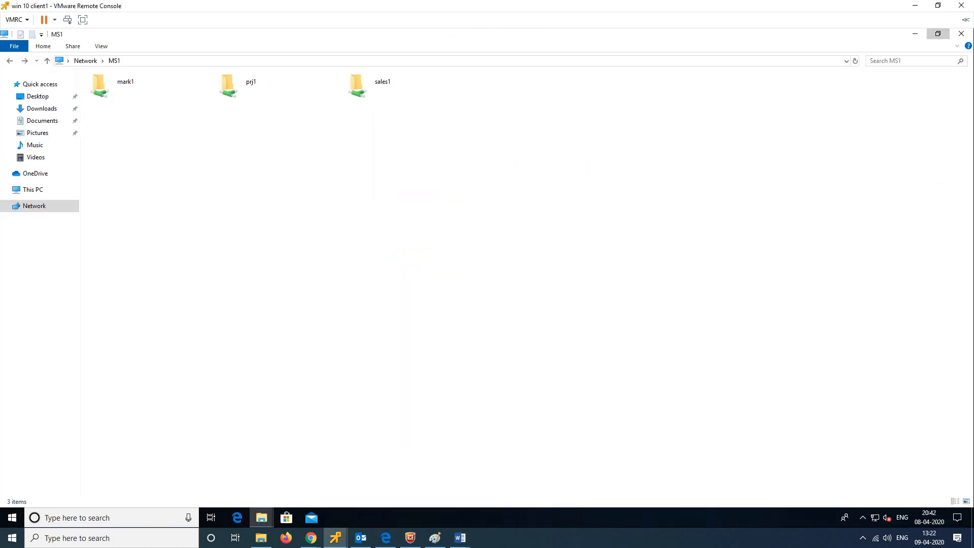
pyautogui.moveTo(579, 105); pyautogui.dragTo(685, 97)
pyautogui.click(300, 97)
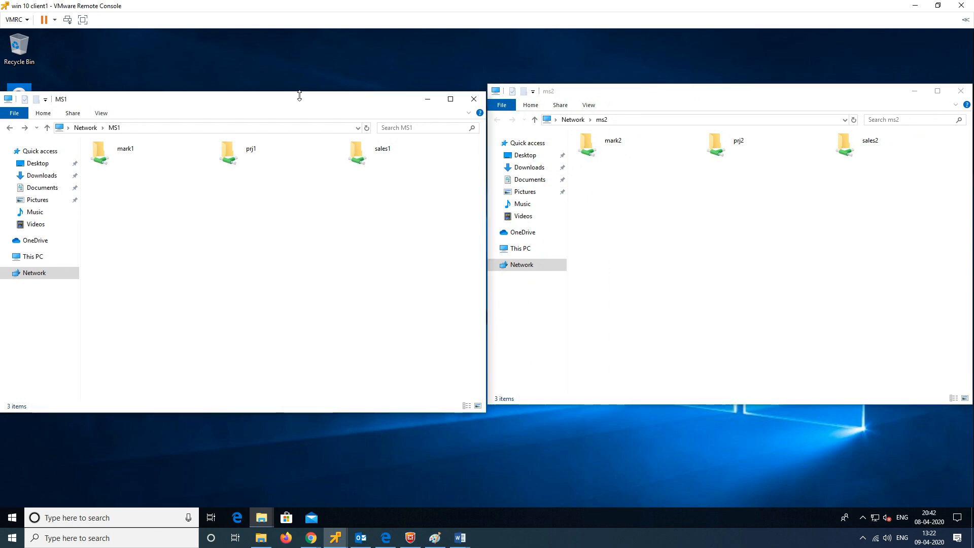
pyautogui.moveTo(300, 96); pyautogui.dragTo(298, 87)
pyautogui.click(114, 119)
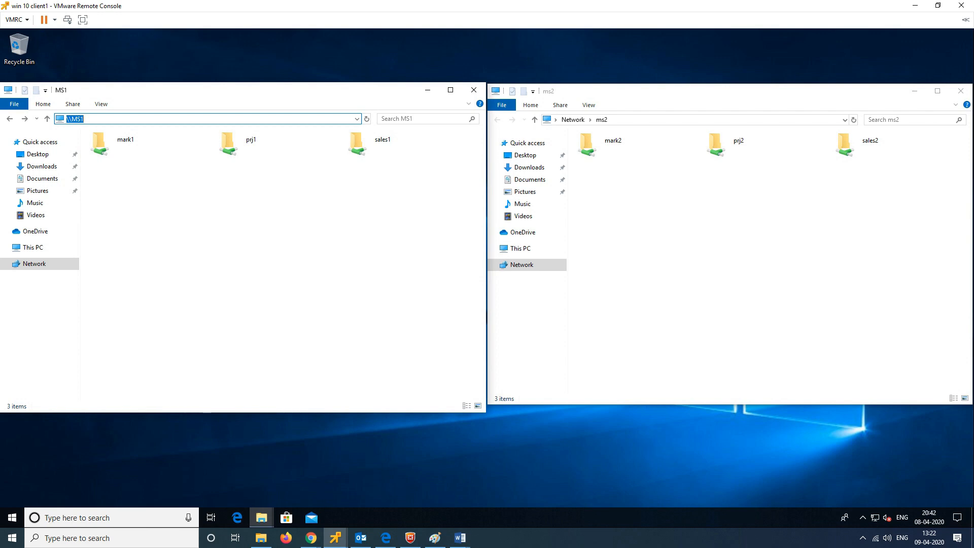
pyautogui.click(647, 120)
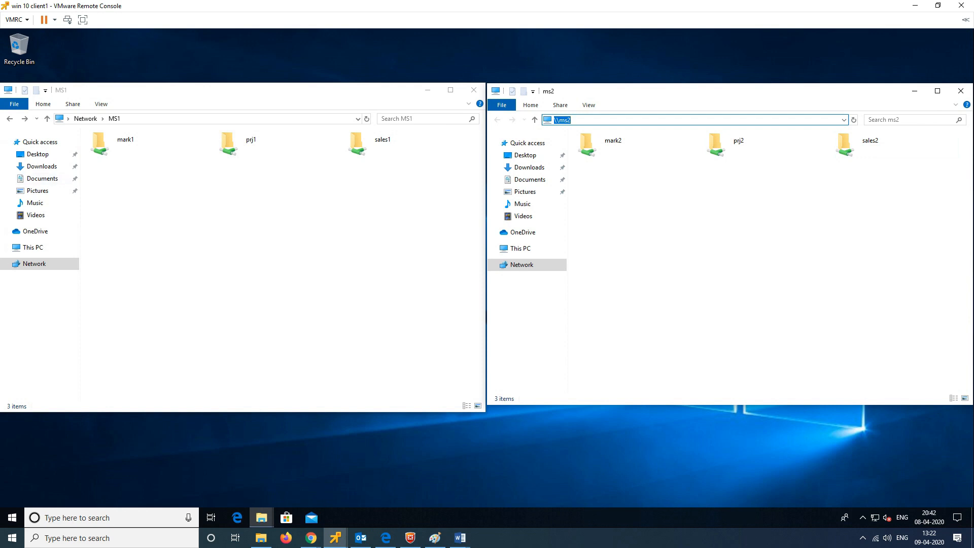
pyautogui.press('super+r')
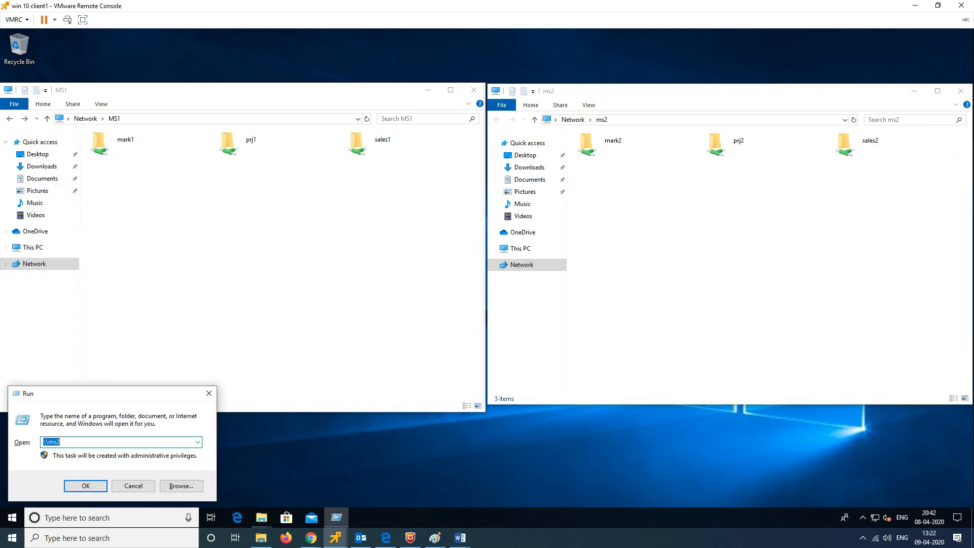
# Step: Compare mark1 and mark2 shares and the MS1 and ms2 paths, then minimise the client console
pyautogui.click(63, 442)
pyautogui.write('\\')
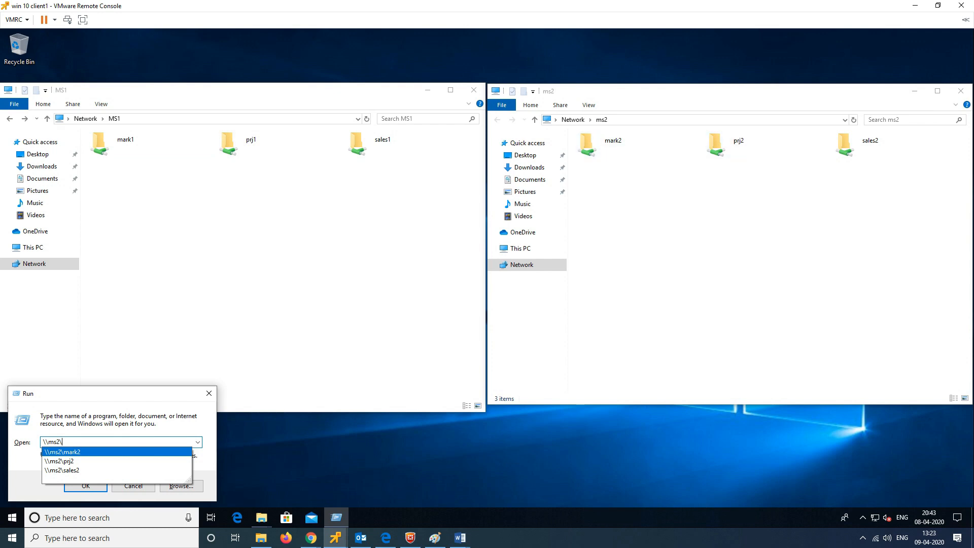
pyautogui.click(127, 144)
pyautogui.click(615, 145)
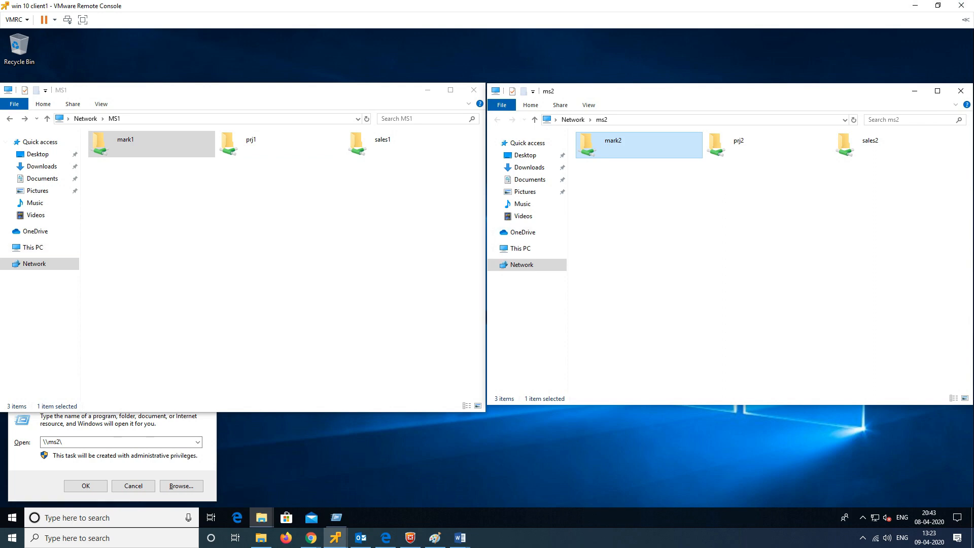
pyautogui.click(244, 119)
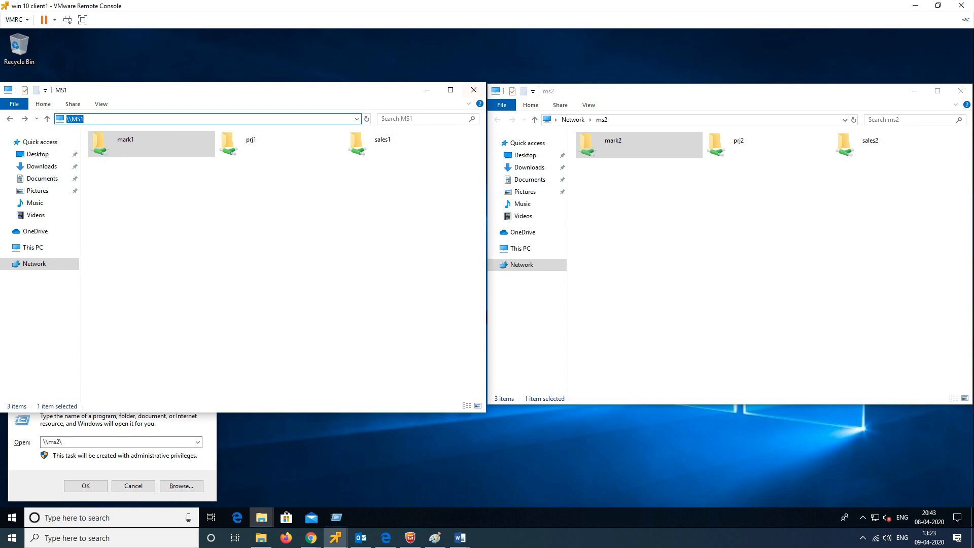
pyautogui.click(675, 120)
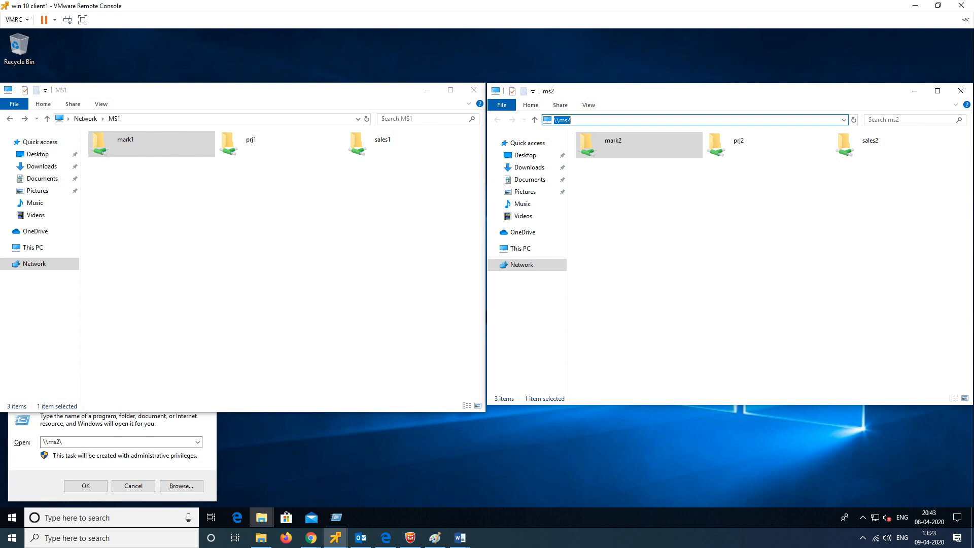
pyautogui.click(915, 6)
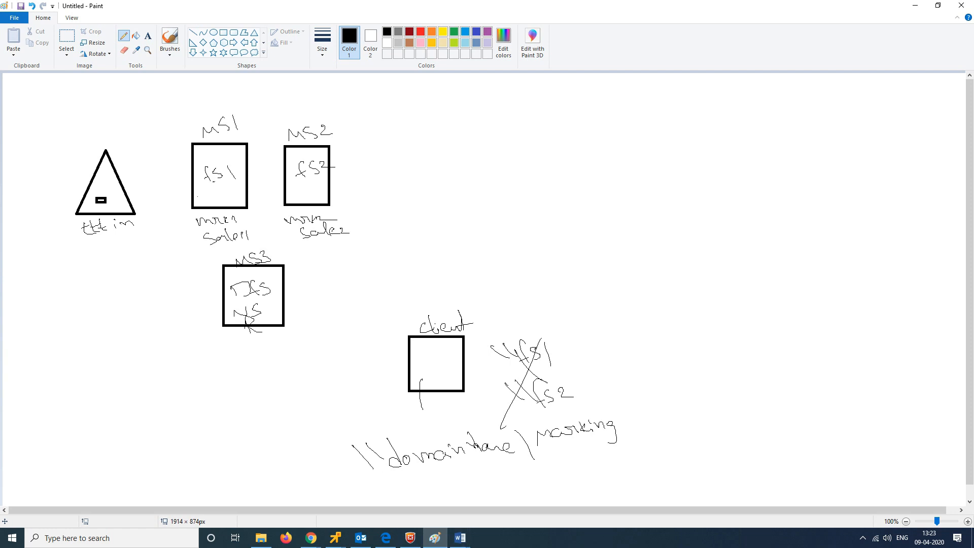
# Step: Switch to the MS3 server console and sign in with the domain administrator password
pyautogui.click(336, 538)
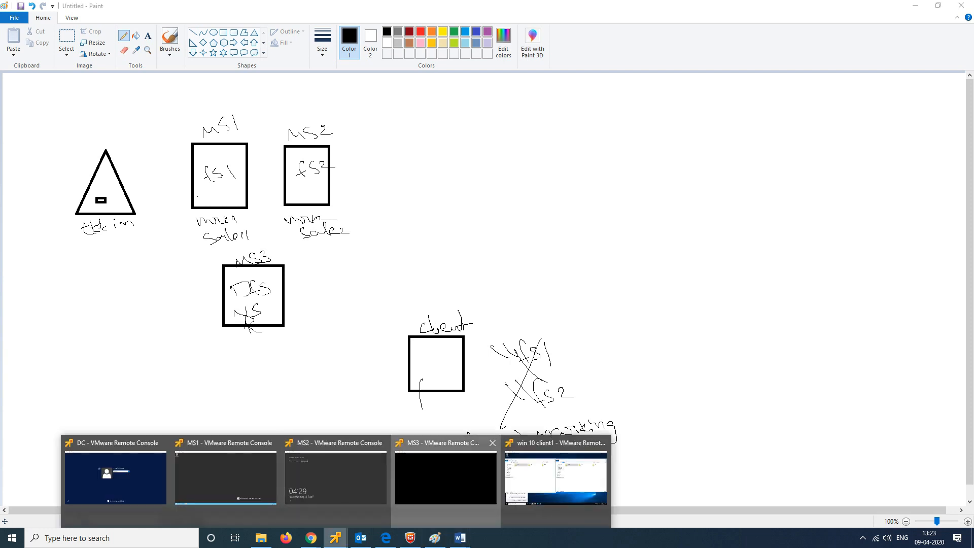
pyautogui.click(446, 477)
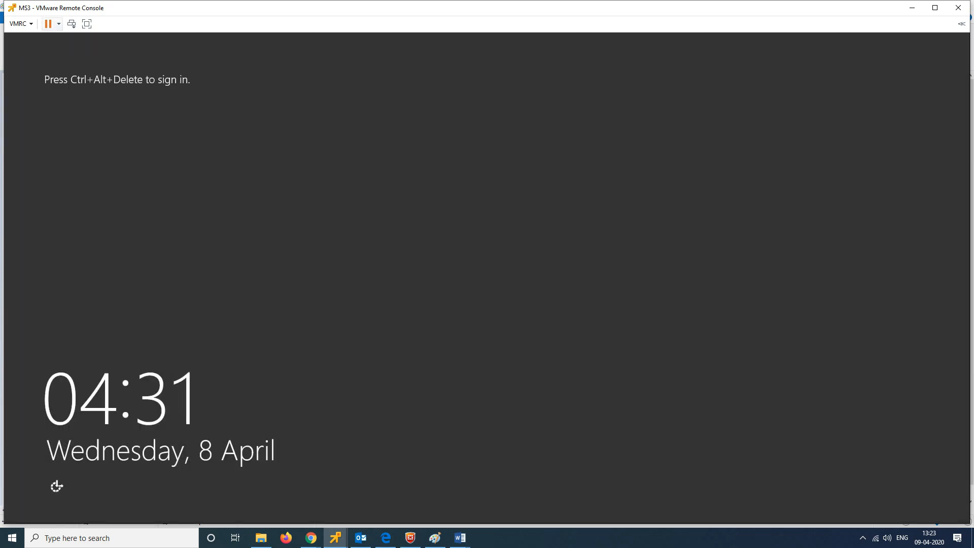
pyautogui.click(71, 24)
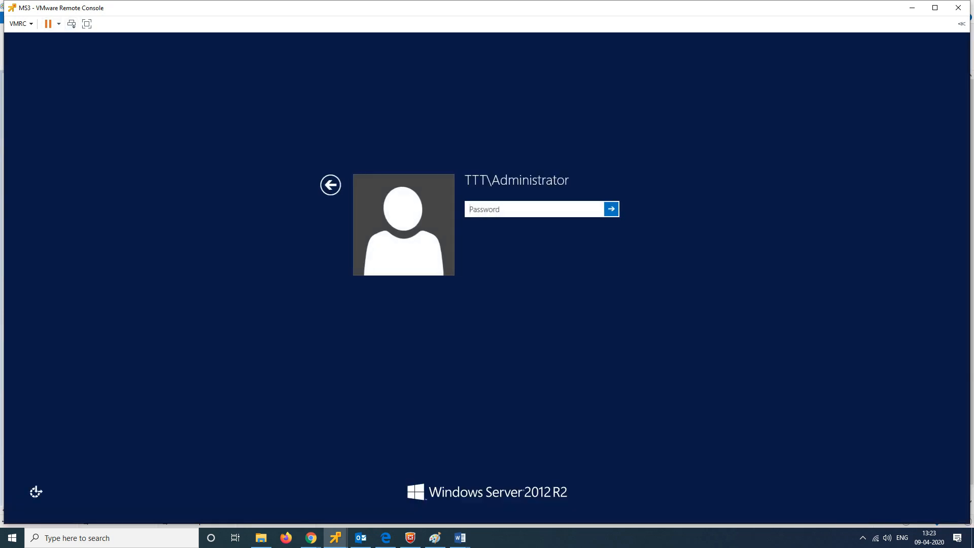
pyautogui.write('********')
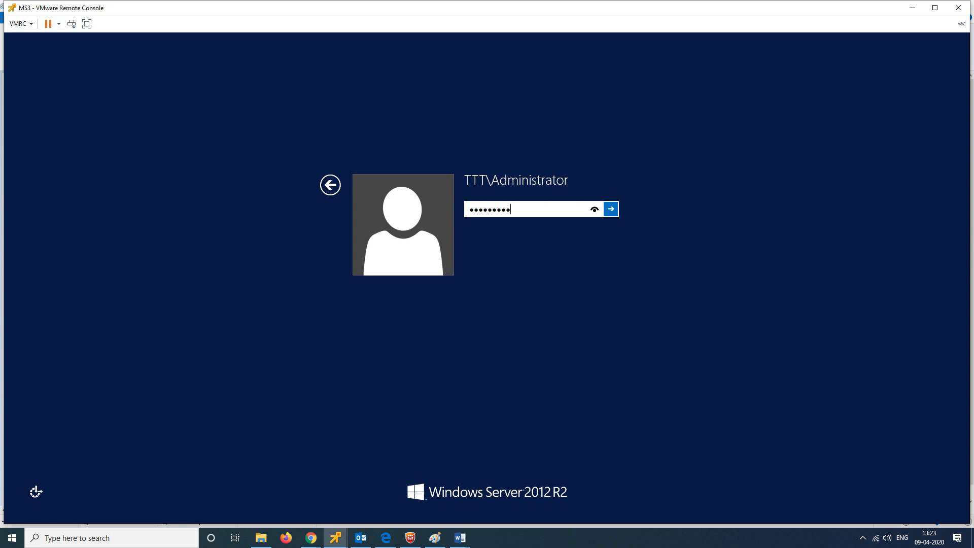
pyautogui.press('Return')
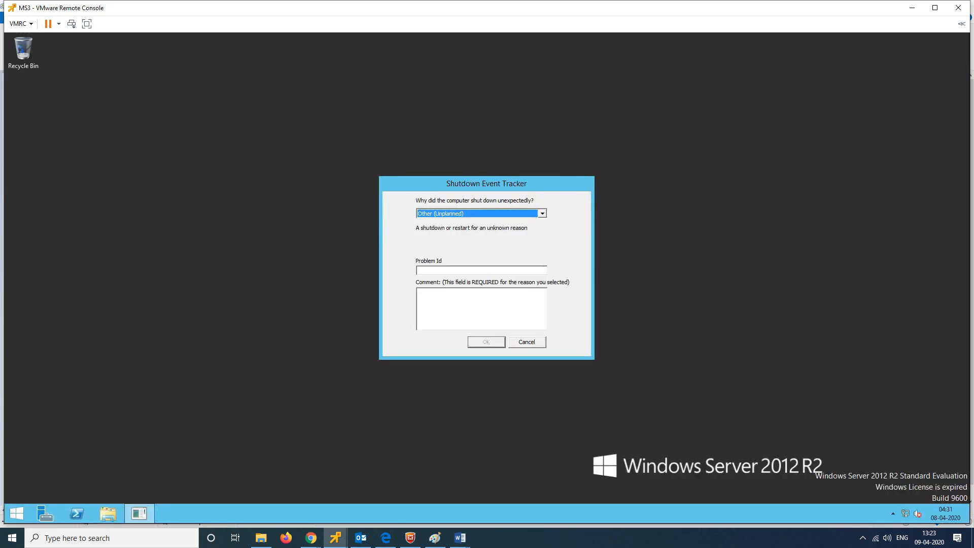
# Step: Dismiss the Shutdown Event Tracker and feature removal window, then maximise Server Manager on MS3
pyautogui.press('Escape')
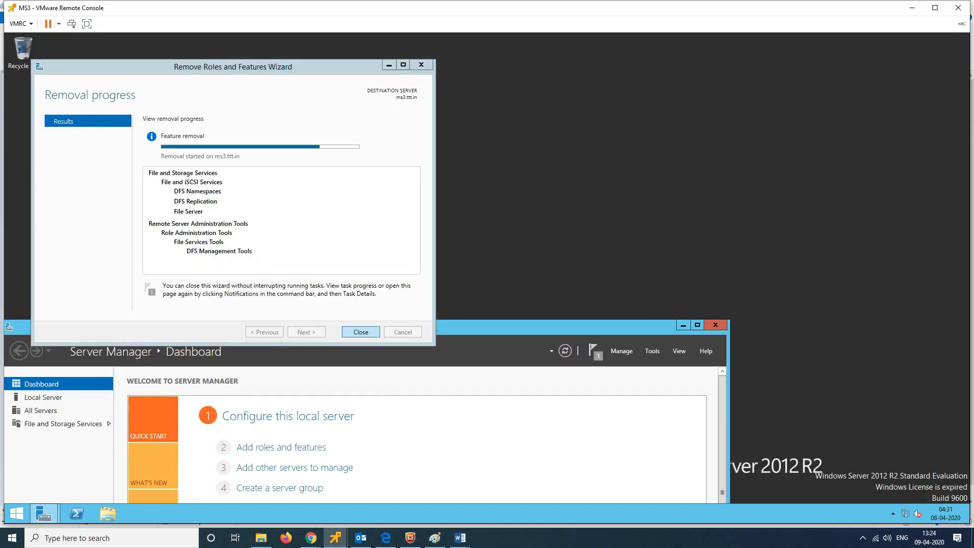
pyautogui.click(698, 325)
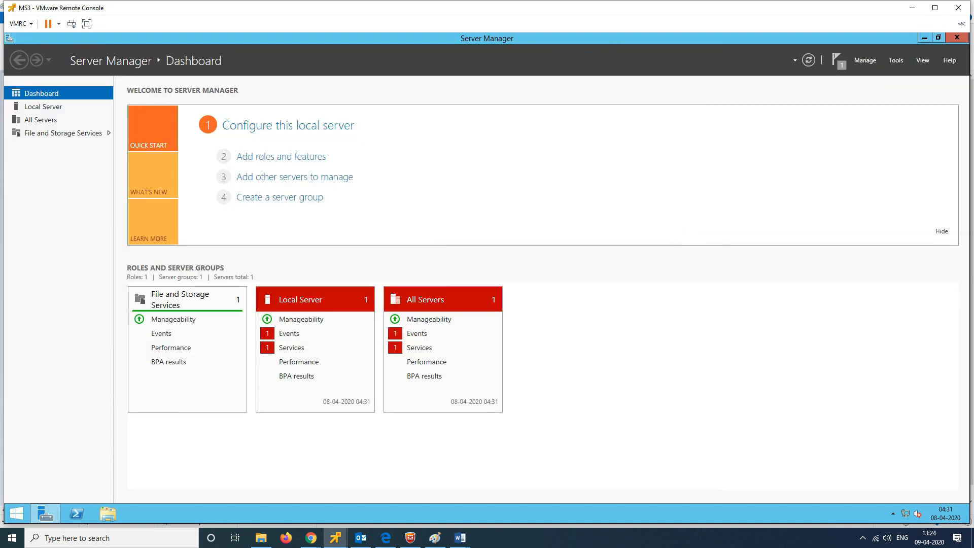
pyautogui.click(87, 24)
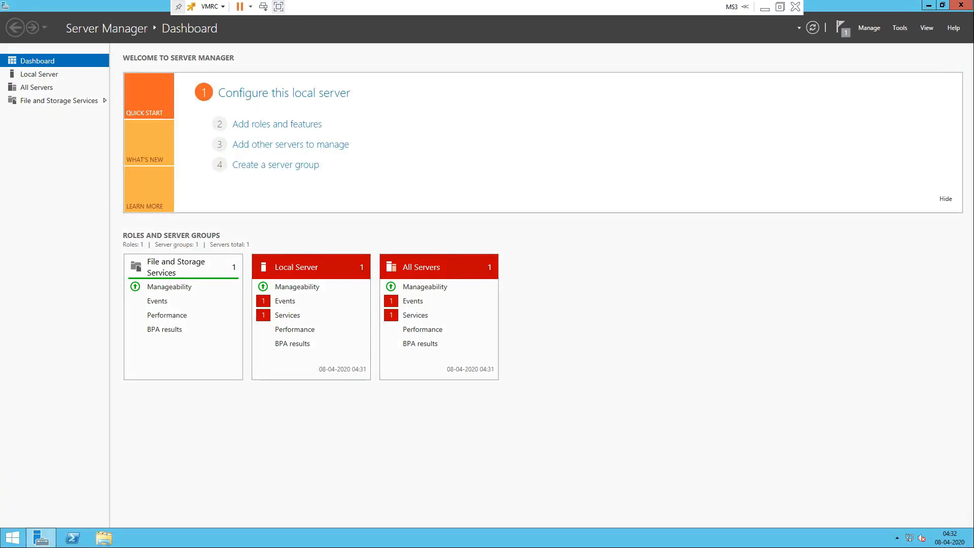
# Step: Start the Add Roles and Features Wizard with role-based installation targeting ms3
pyautogui.click(869, 28)
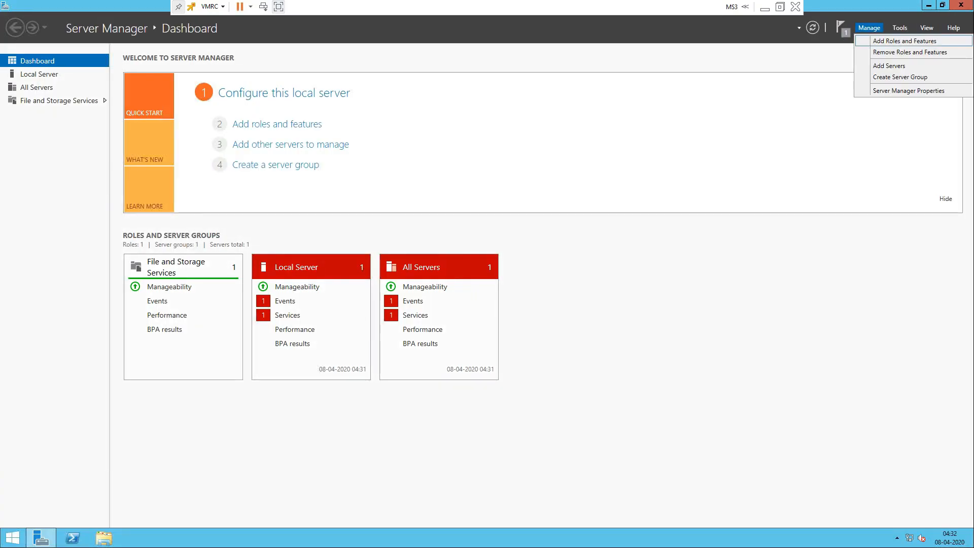
pyautogui.click(905, 41)
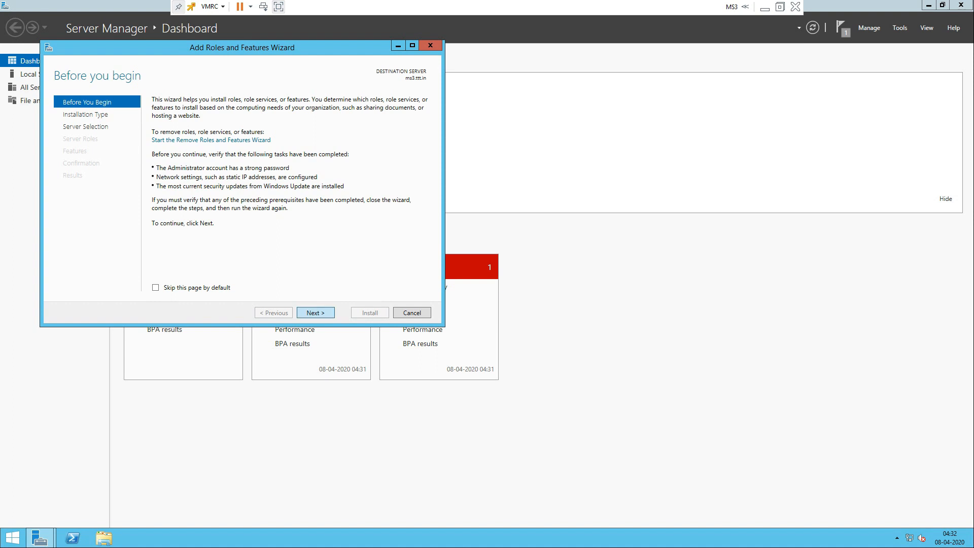
pyautogui.click(316, 313)
pyautogui.click(316, 313)
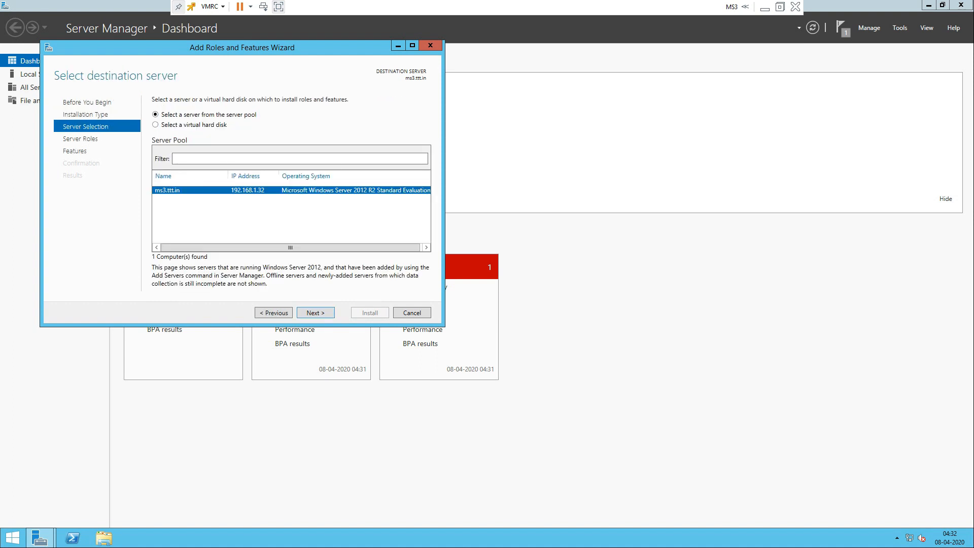
pyautogui.click(316, 313)
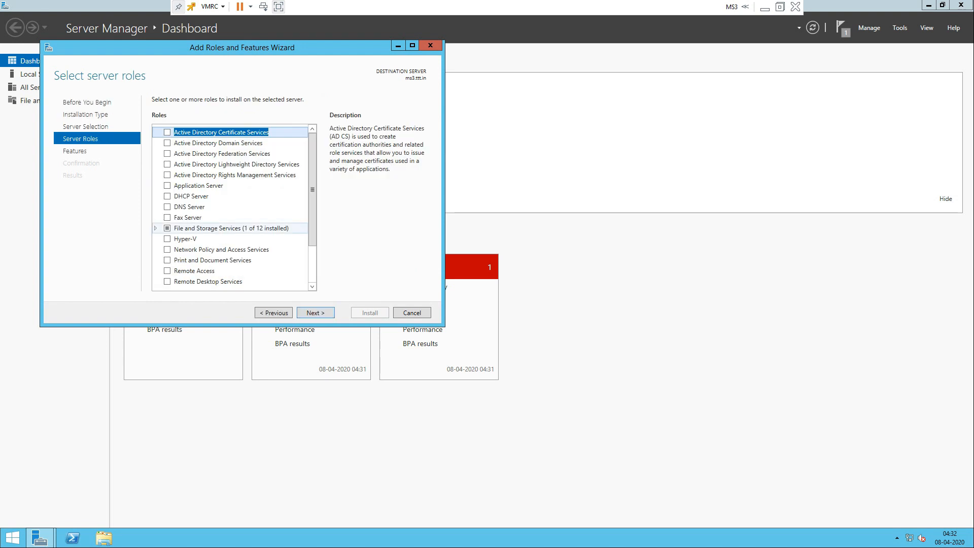
# Step: Select DFS Namespaces (with required features) and DFS Replication, then advance to Confirmation
pyautogui.doubleClick(228, 227)
pyautogui.scroll(-2, 233, 208)
pyautogui.click(213, 190)
pyautogui.click(165, 189)
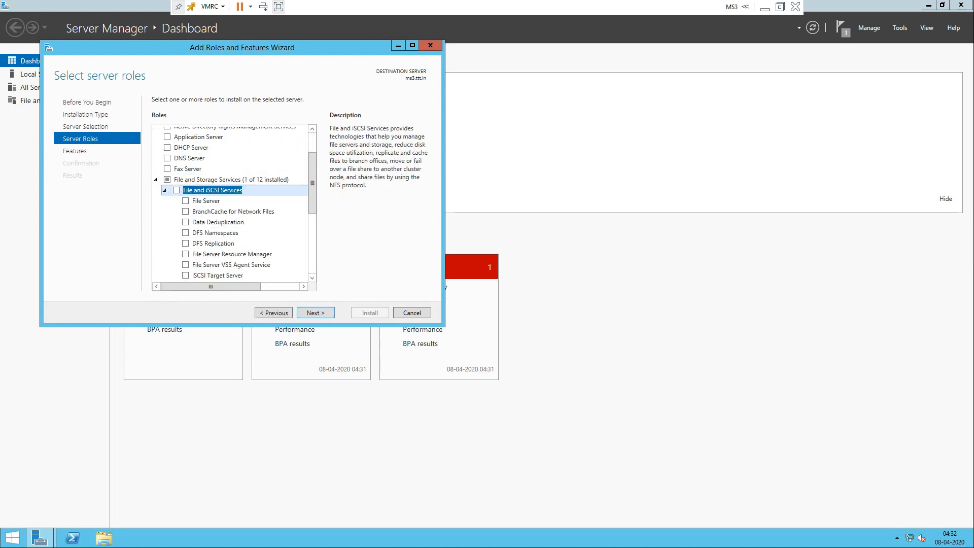
pyautogui.scroll(-2, 233, 203)
pyautogui.scroll(1, 233, 203)
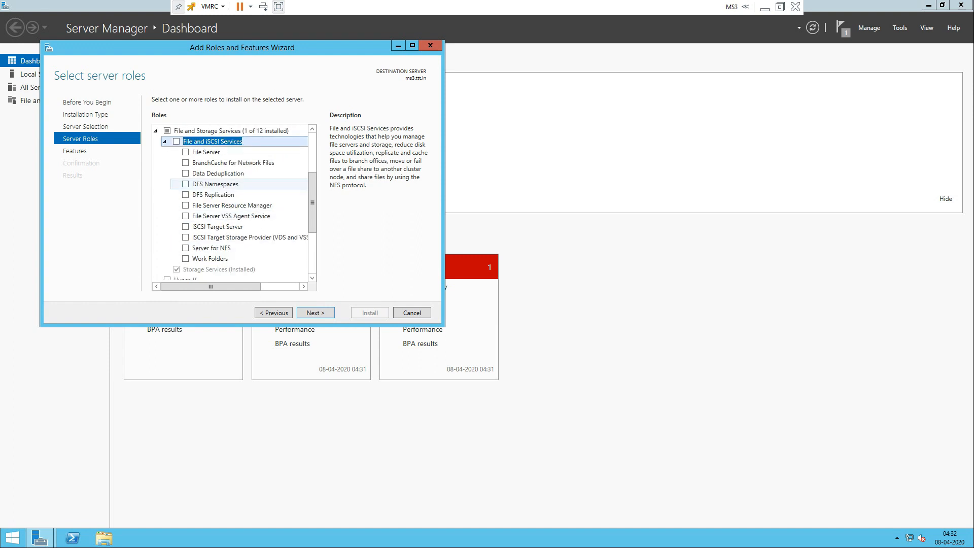
pyautogui.click(186, 184)
pyautogui.click(274, 267)
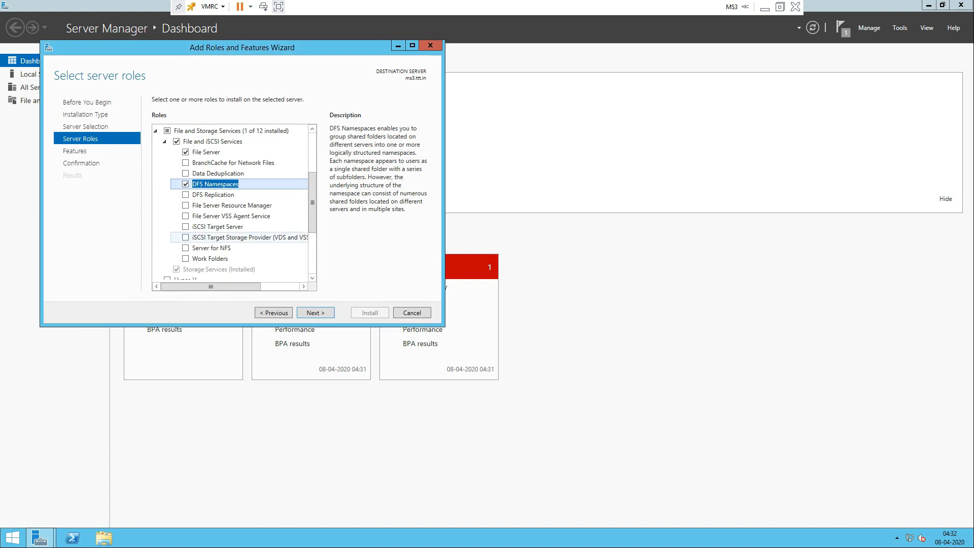
pyautogui.click(186, 195)
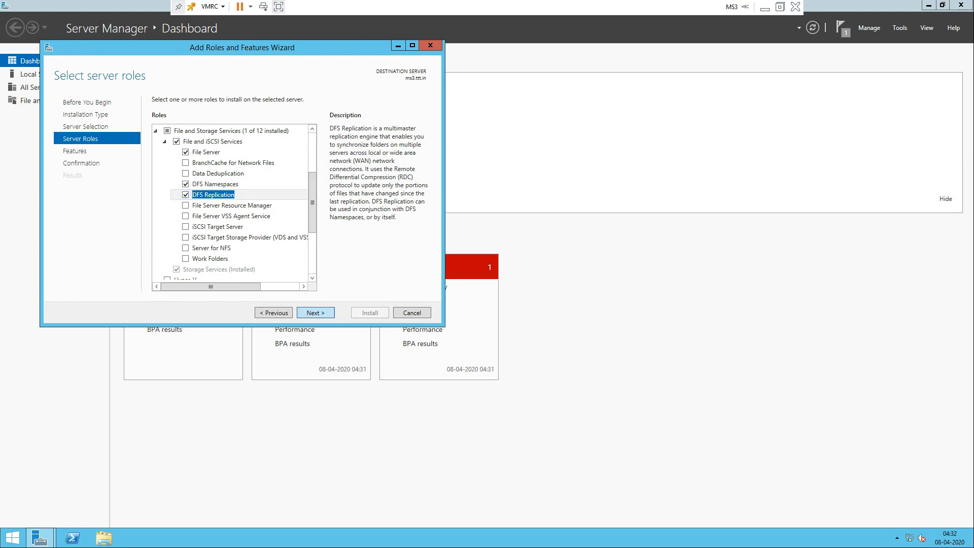
pyautogui.click(315, 313)
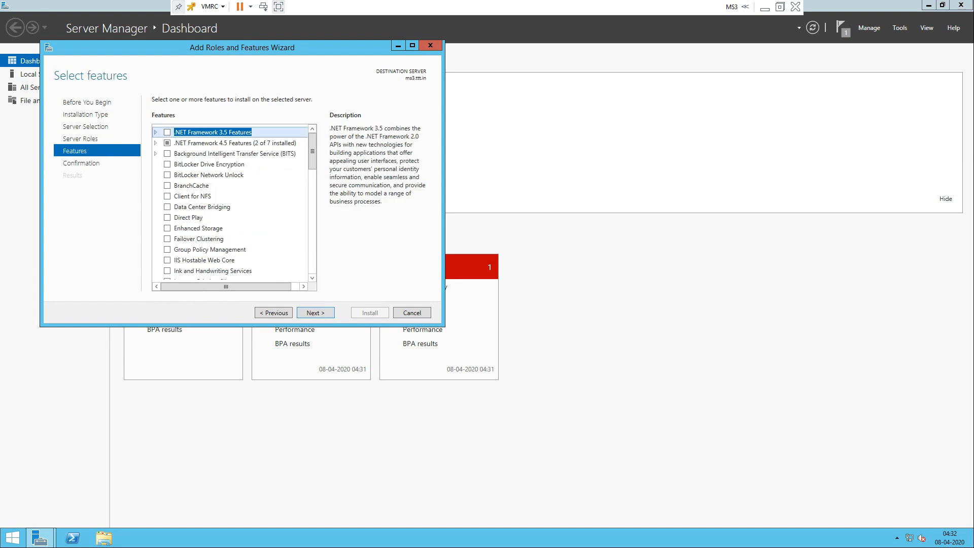
pyautogui.click(316, 313)
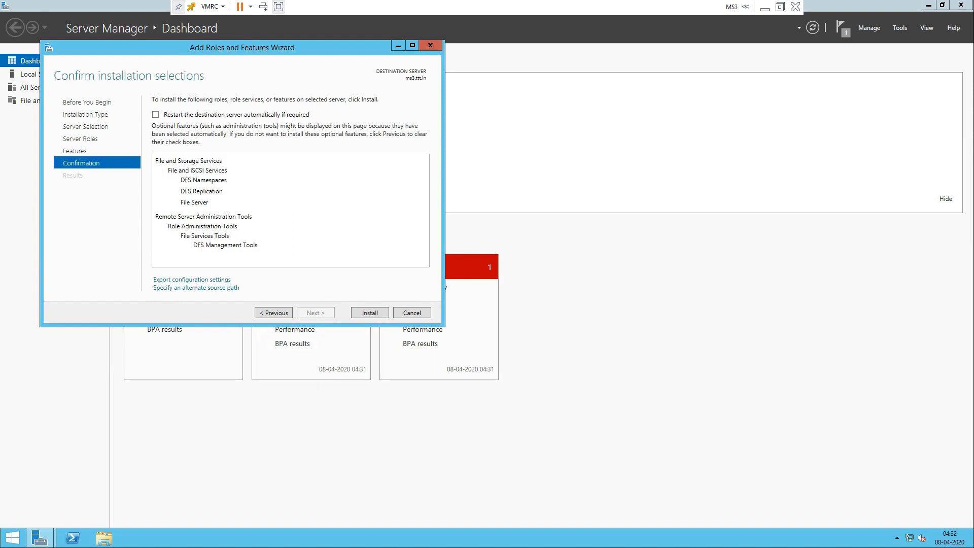
# Step: Allow automatic restart, install the DFS roles on ms3, and close the finished wizard
pyautogui.click(155, 114)
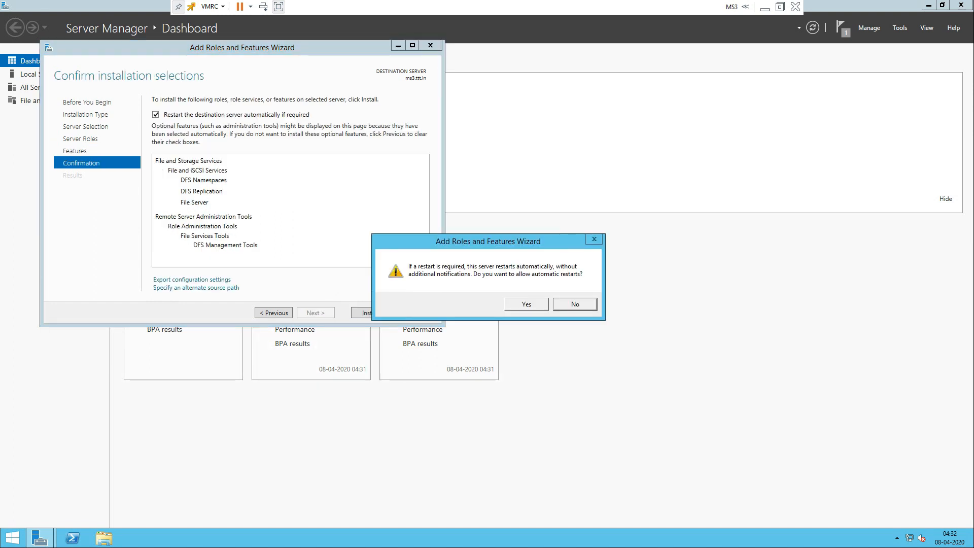
pyautogui.press('Return')
pyautogui.press('Return')
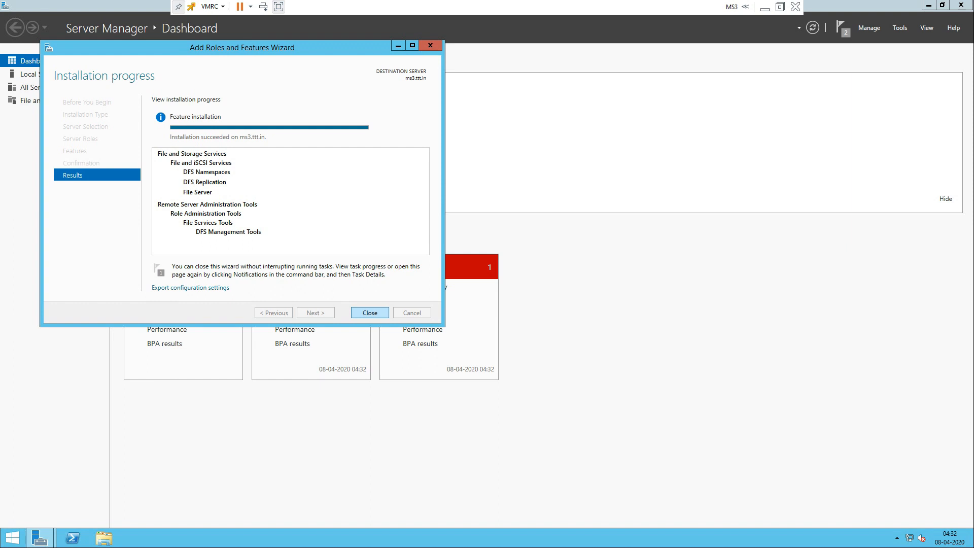
pyautogui.click(370, 313)
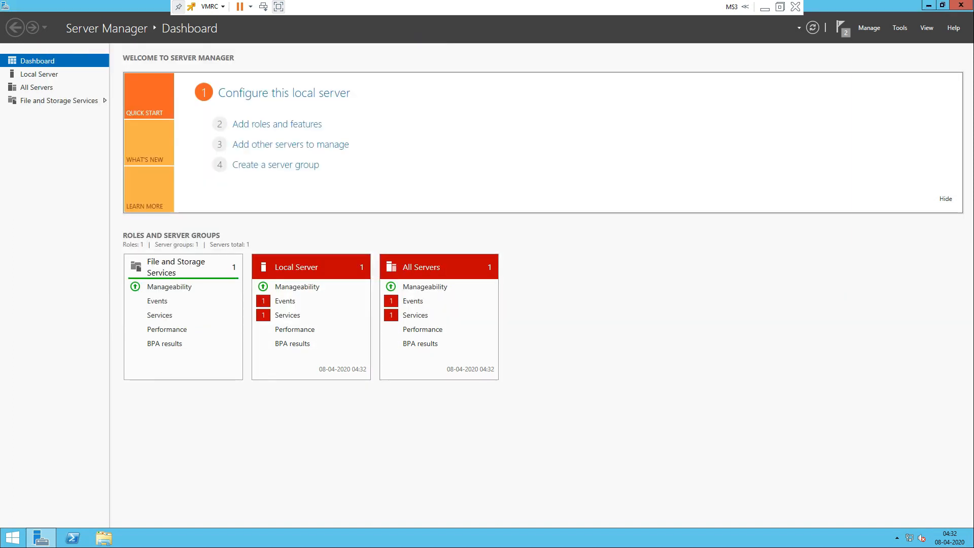
pyautogui.click(900, 27)
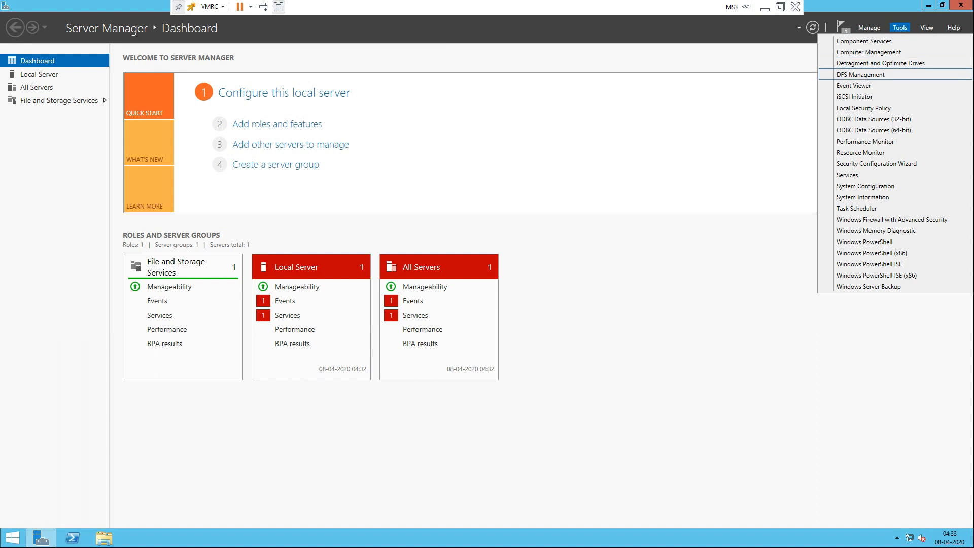
# Step: Launch DFS Management maximised and view its Replication section
pyautogui.click(860, 74)
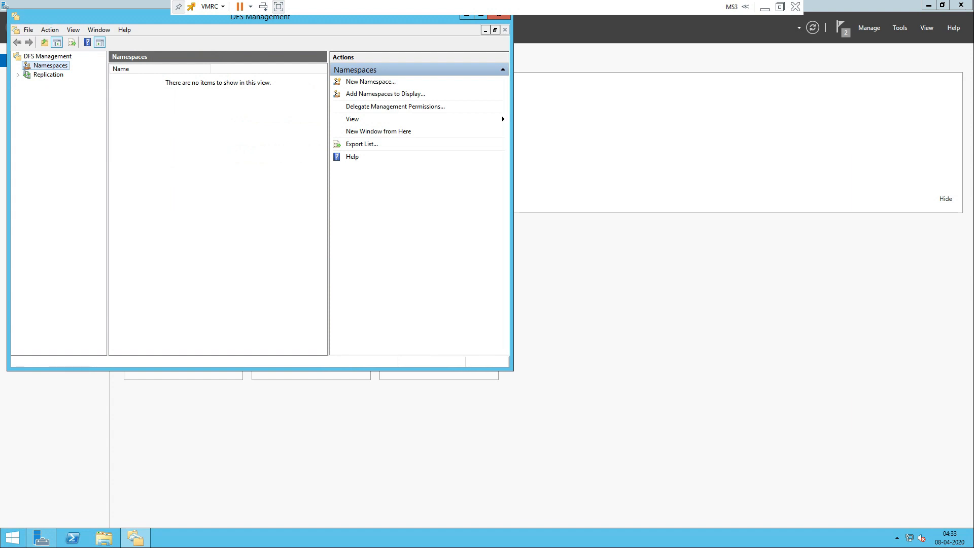
pyautogui.click(499, 59)
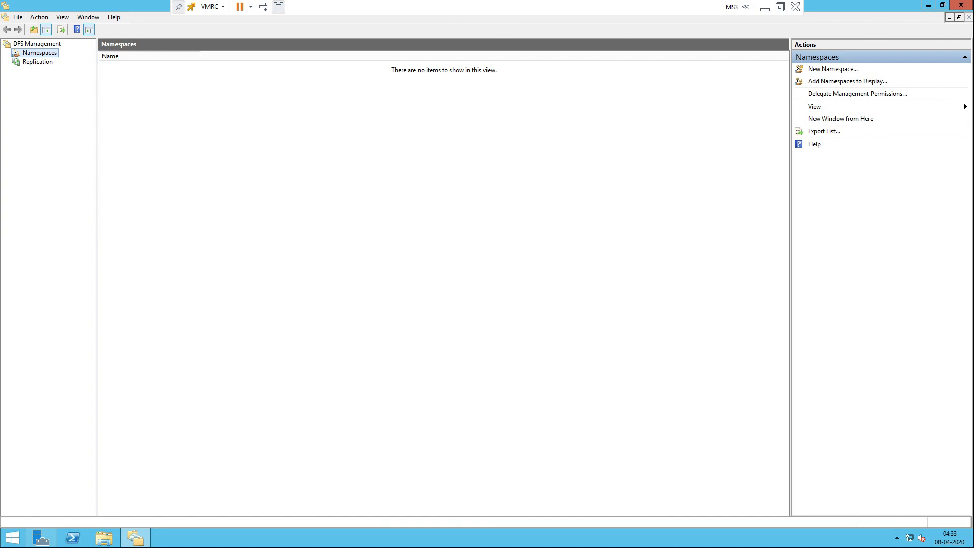
pyautogui.click(38, 62)
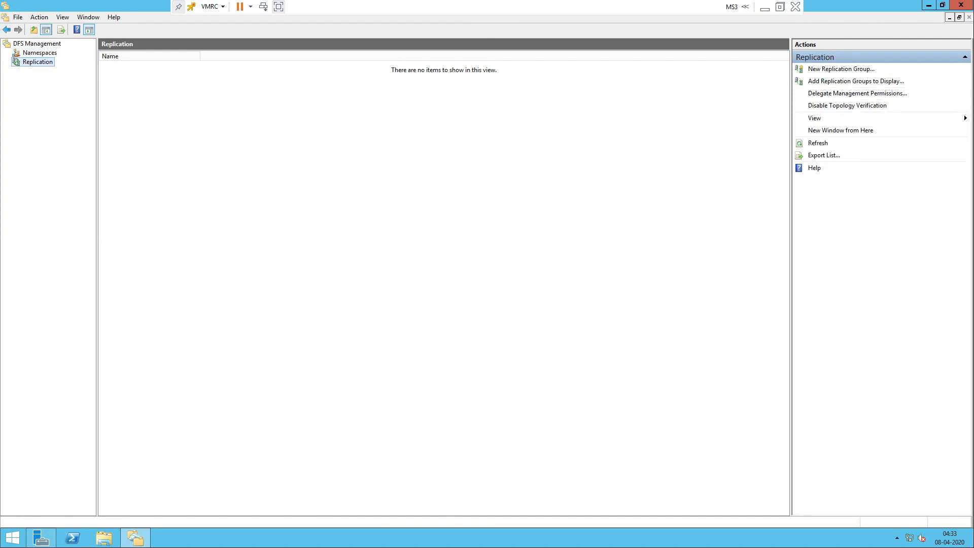
# Step: Compare the empty Namespaces and Replication views, then hide the MS3 console to reveal the Paint diagram
pyautogui.click(40, 53)
pyautogui.click(37, 62)
pyautogui.click(40, 52)
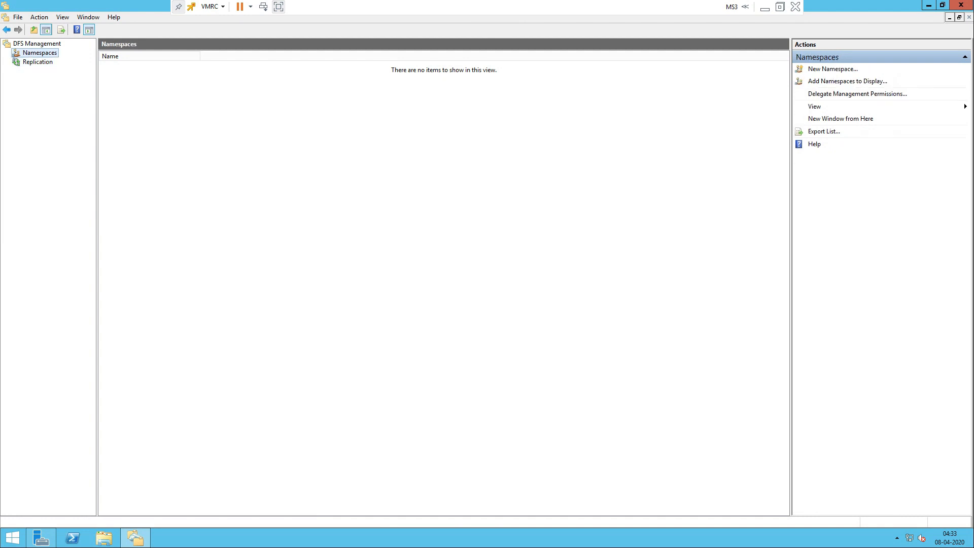
pyautogui.click(37, 62)
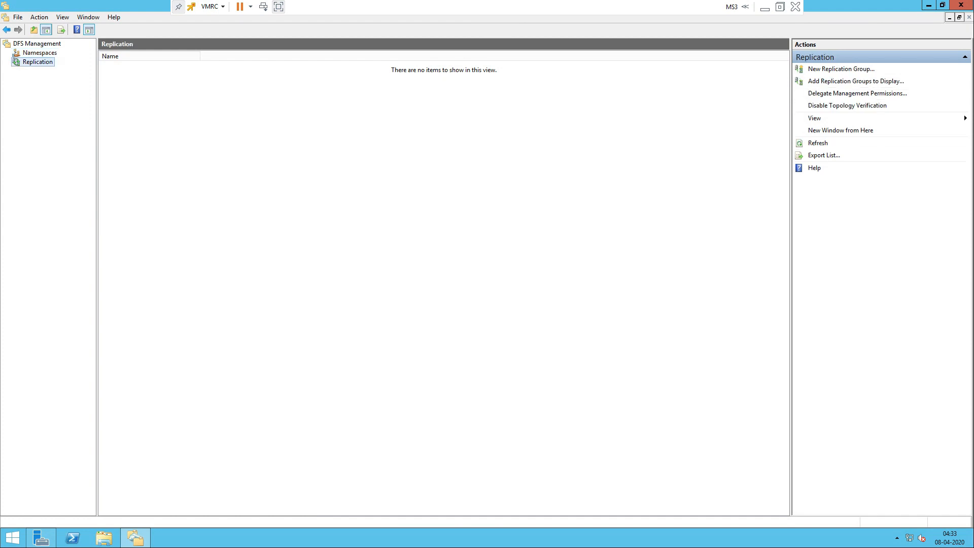
pyautogui.click(40, 52)
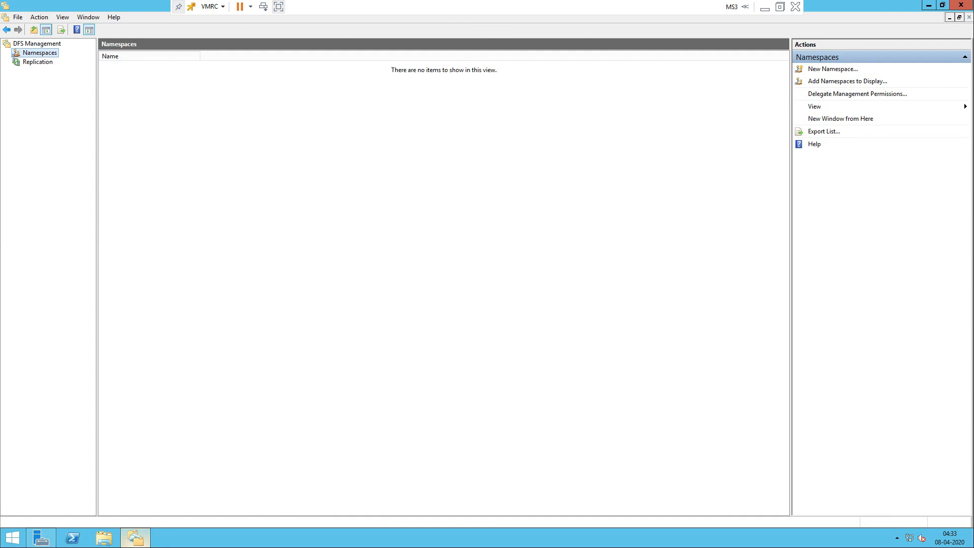
pyautogui.moveTo(135, 538)
pyautogui.click(766, 7)
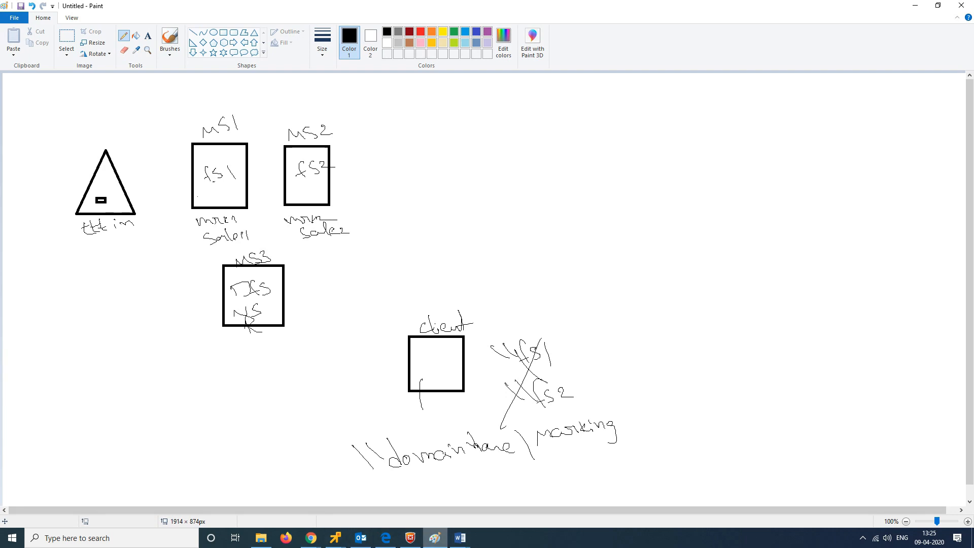
pyautogui.moveTo(335, 538)
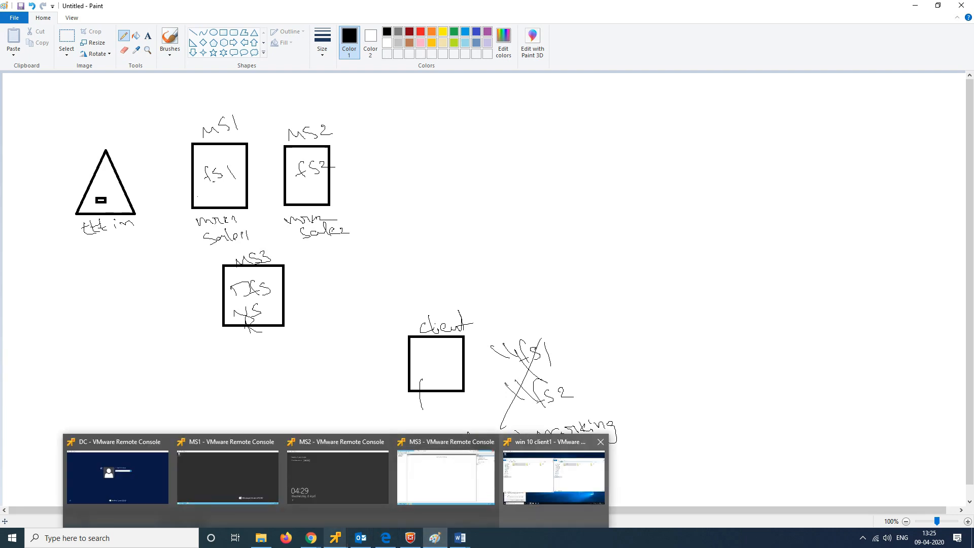
pyautogui.click(557, 469)
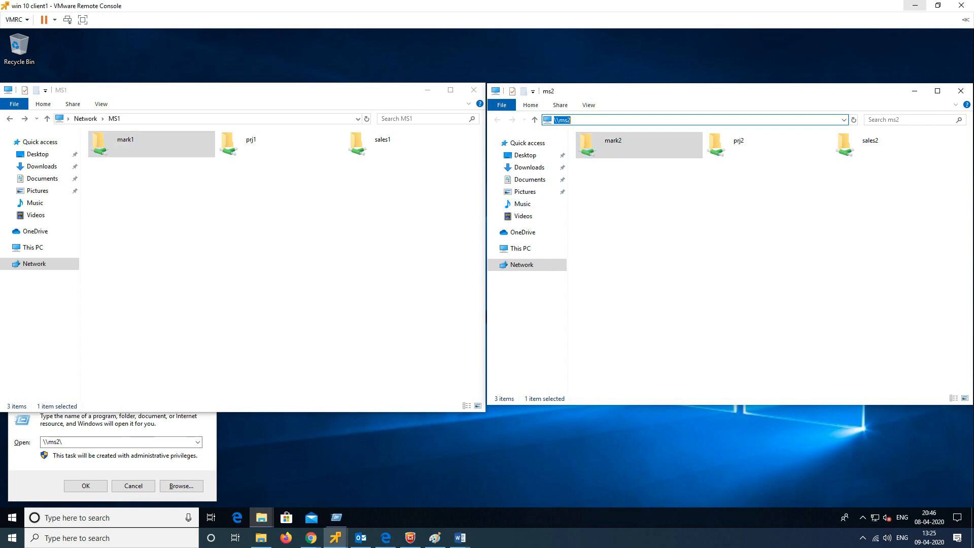
pyautogui.click(916, 5)
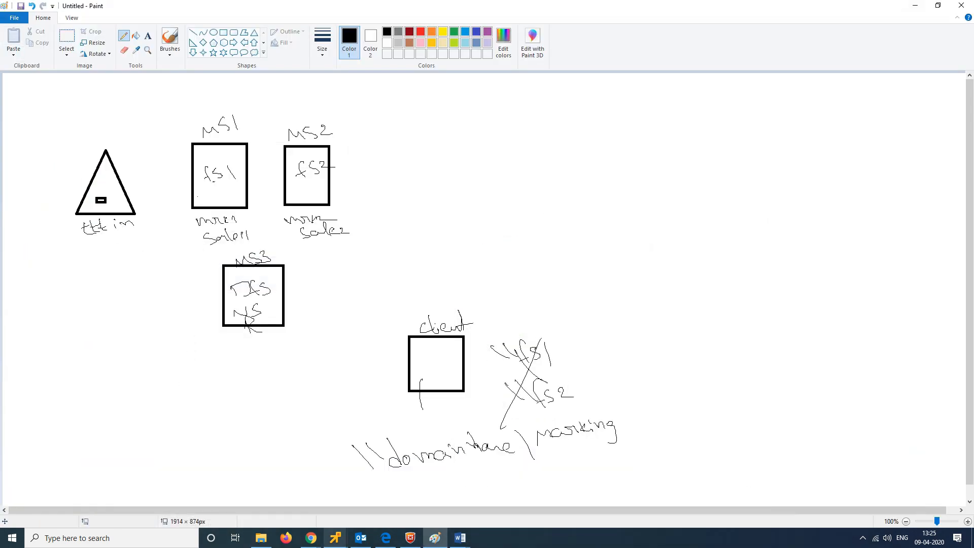
pyautogui.moveTo(311, 538)
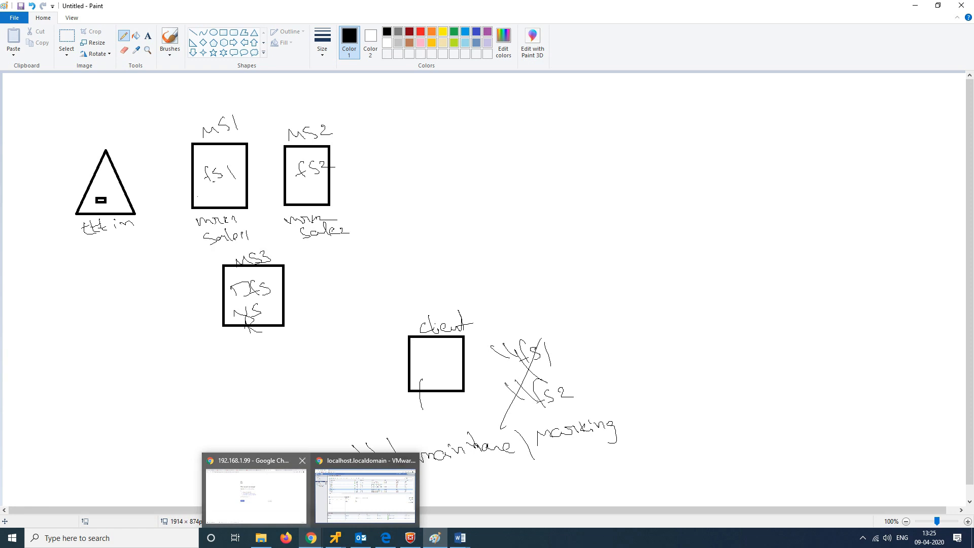
pyautogui.moveTo(435, 538)
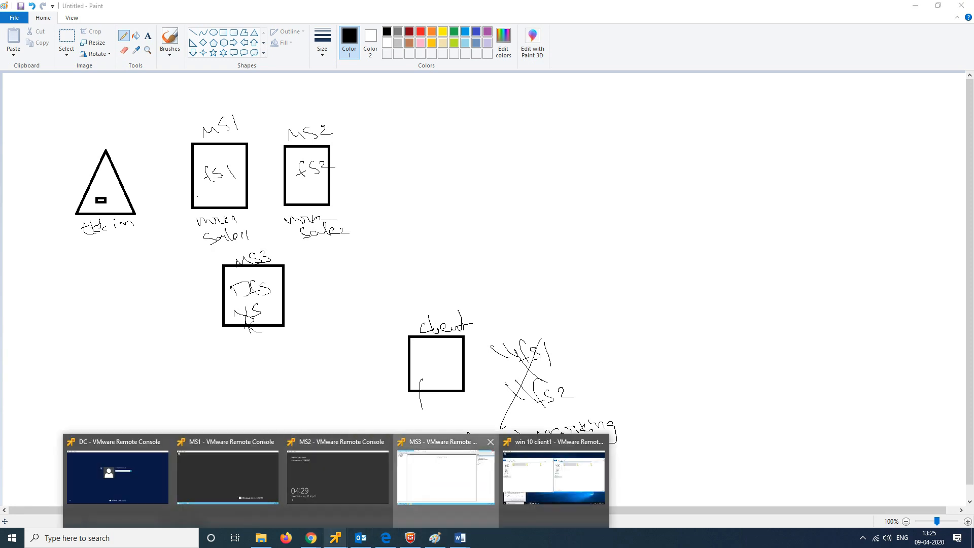
pyautogui.click(442, 477)
# Step: Start a New Namespace and pick MS3 as the namespace server via Advanced Find Now
pyautogui.rightClick(51, 52)
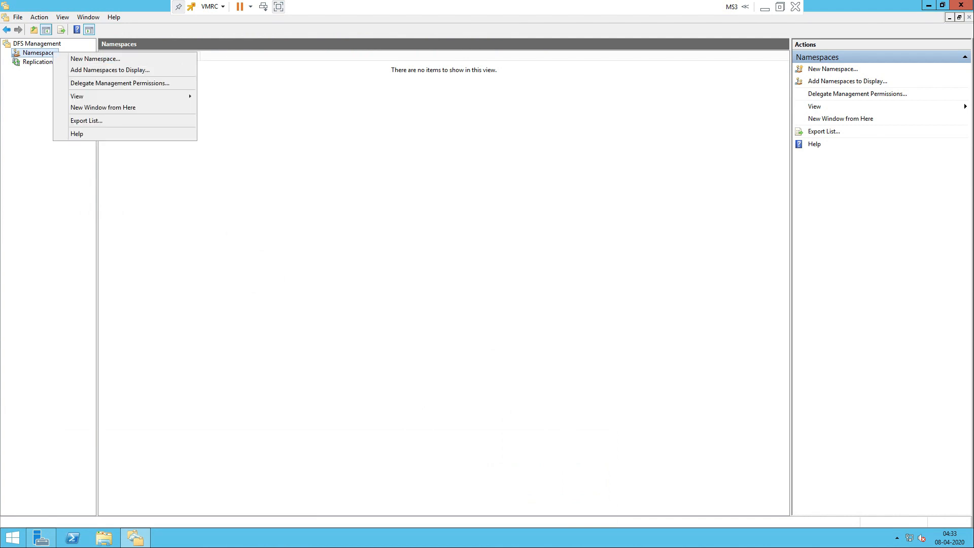
pyautogui.click(71, 57)
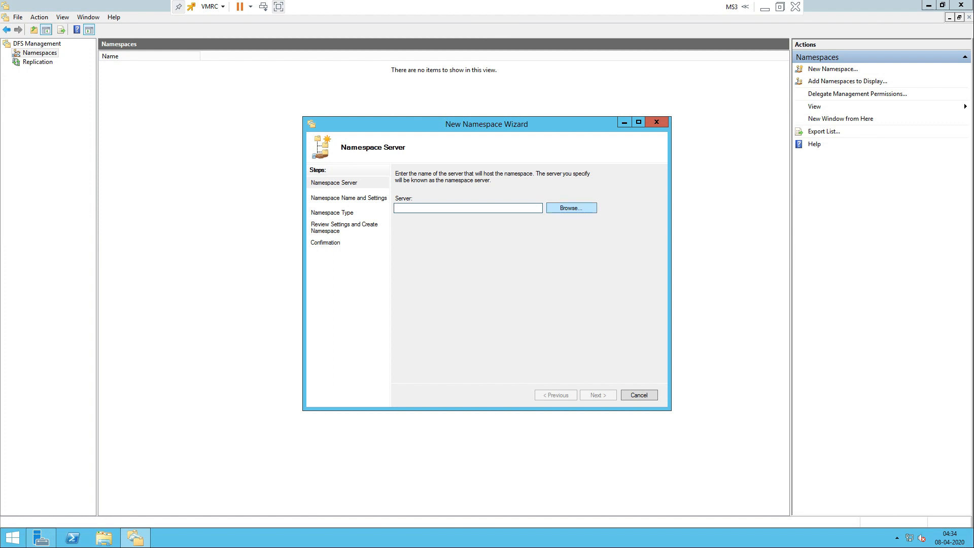
pyautogui.click(572, 208)
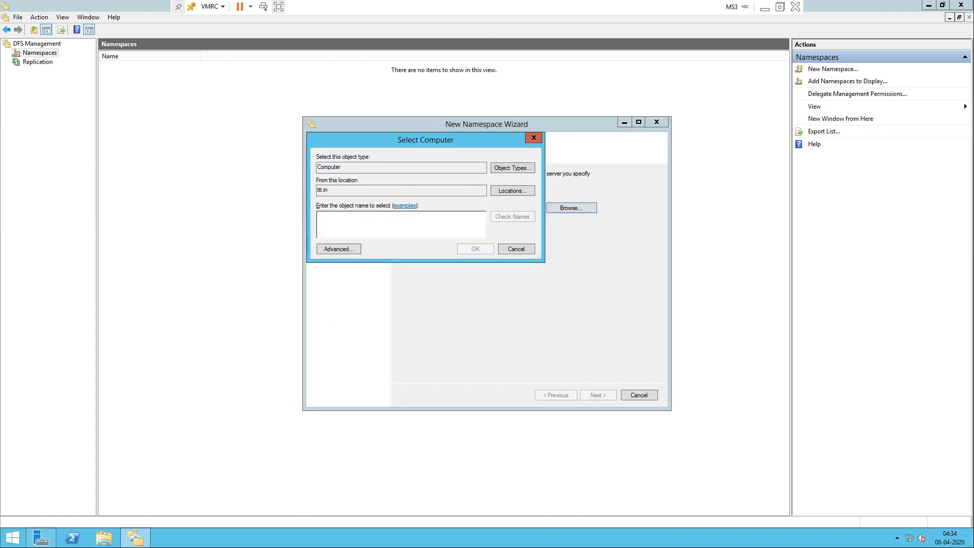
pyautogui.click(338, 248)
pyautogui.click(550, 251)
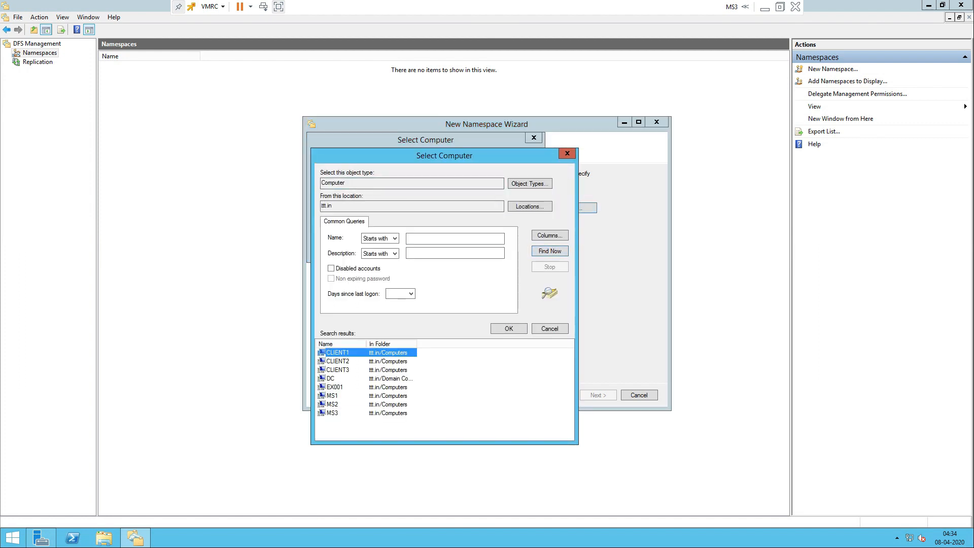
pyautogui.click(332, 413)
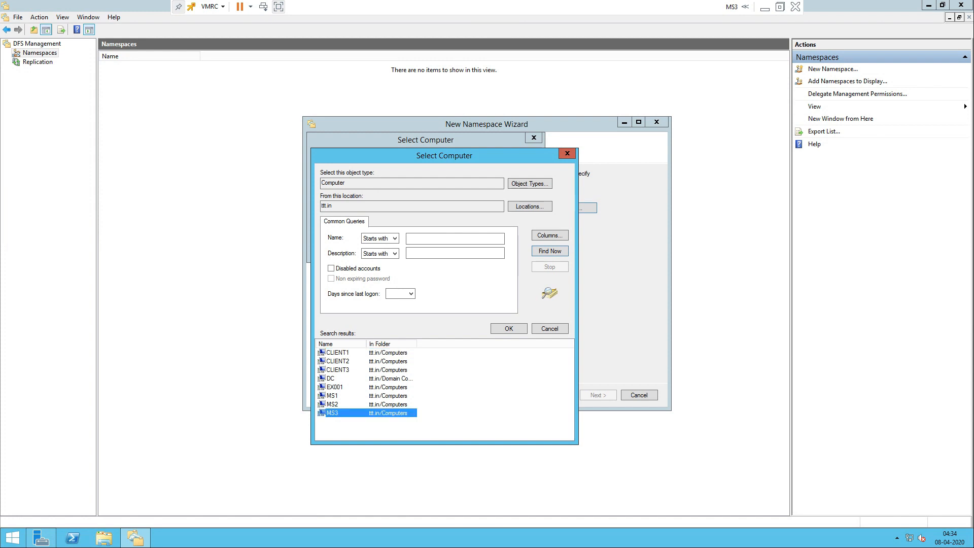
pyautogui.click(509, 329)
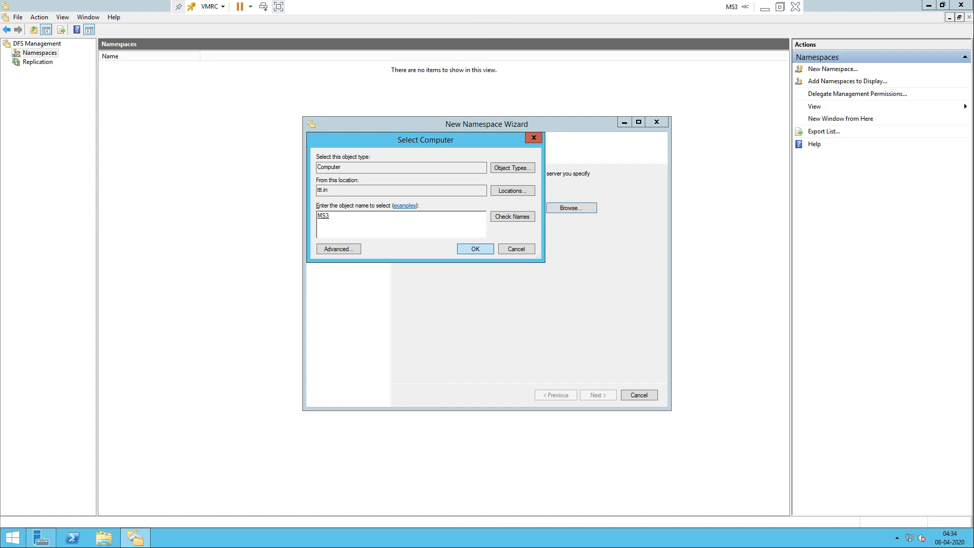
pyautogui.press('Return')
pyautogui.press('Return')
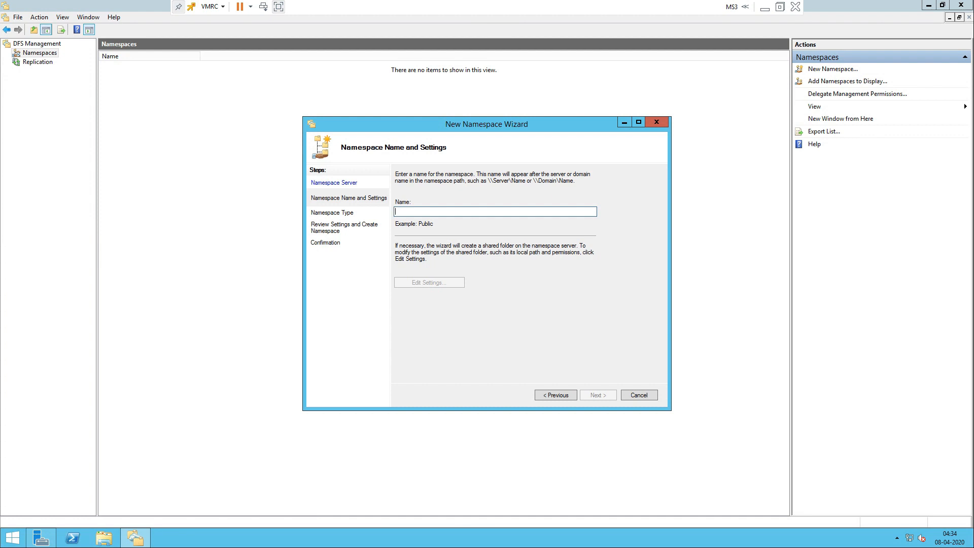
# Step: Name the namespace 'marketing' with administrators full access and other users read-only
pyautogui.write('MAR')
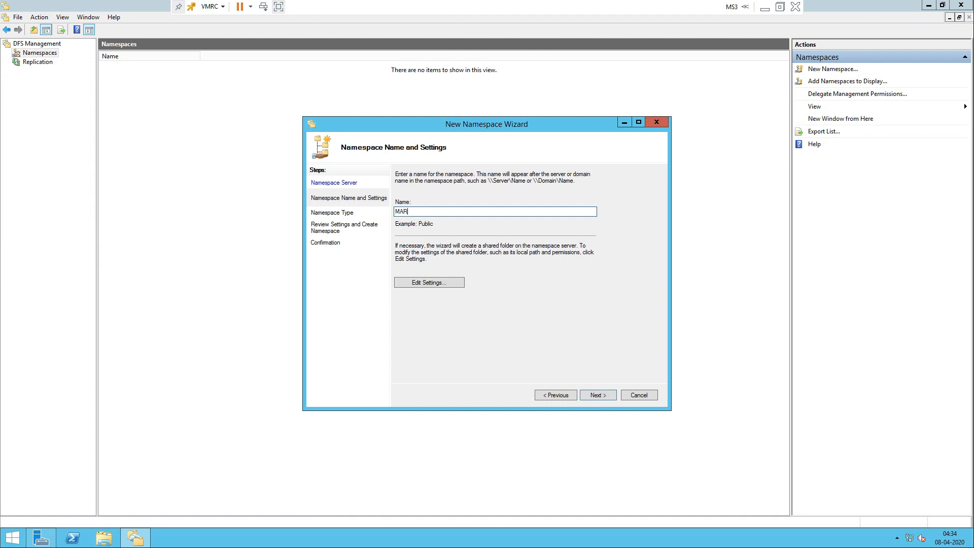
pyautogui.press('BackSpace')
pyautogui.press('BackSpace')
pyautogui.write('marketing')
pyautogui.click(430, 282)
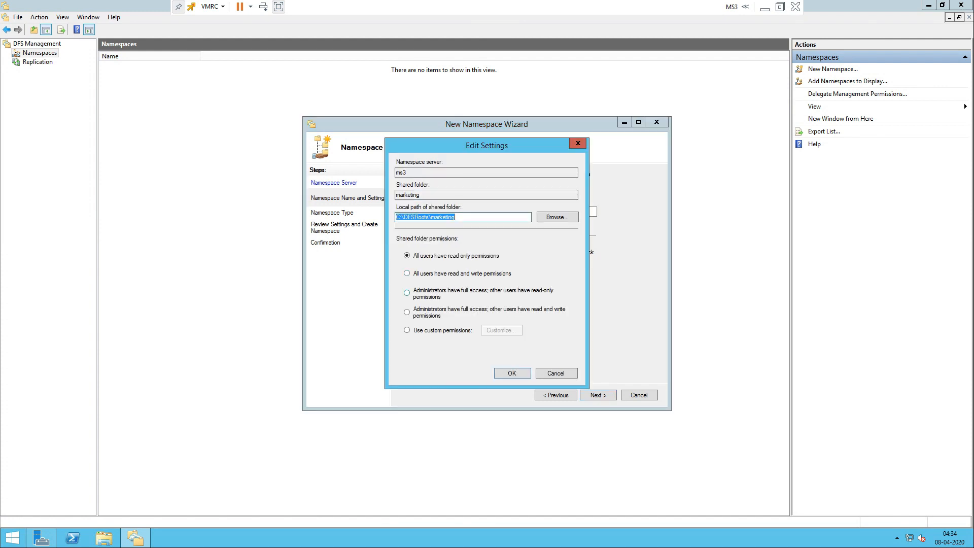
pyautogui.click(407, 293)
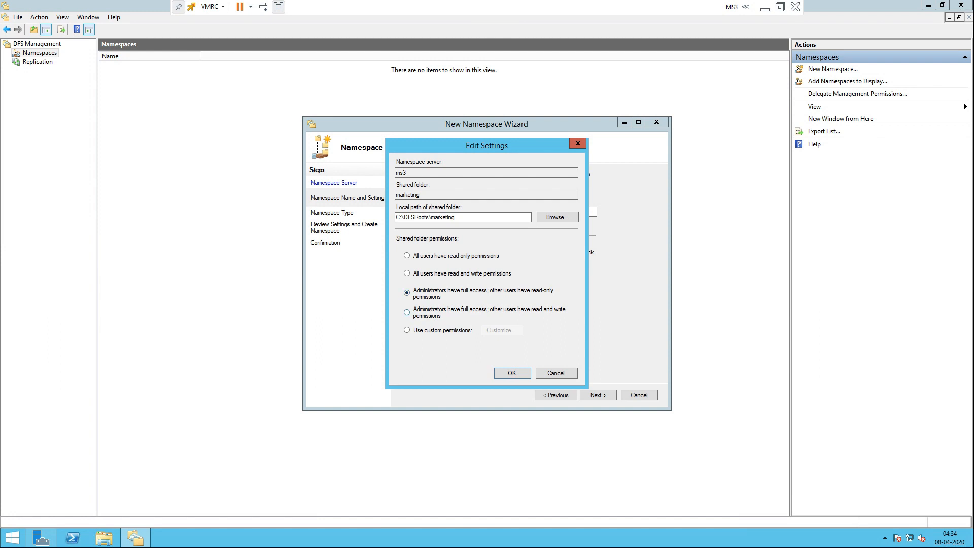
# Step: Accept the marketing share permissions and keep it domain-based in Windows Server 2008 mode
pyautogui.click(513, 373)
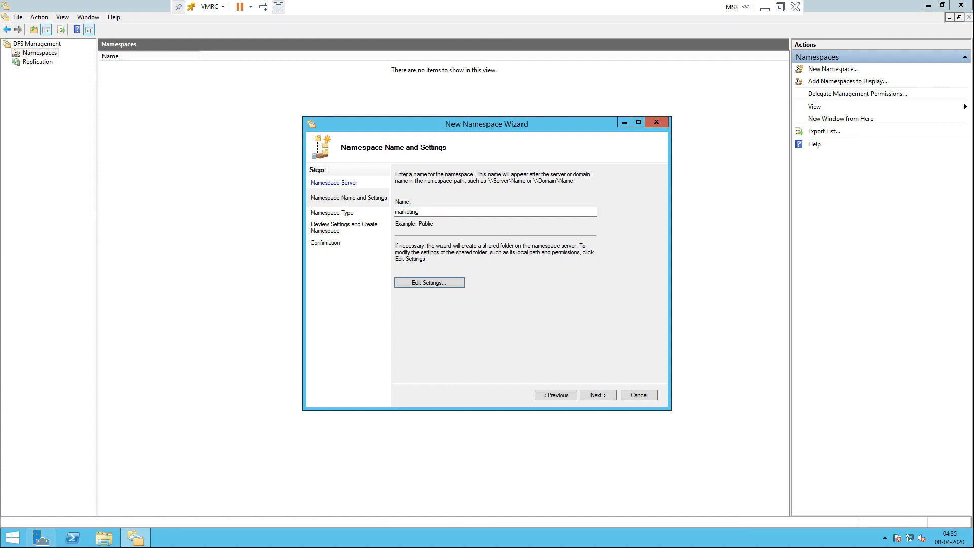
pyautogui.click(598, 395)
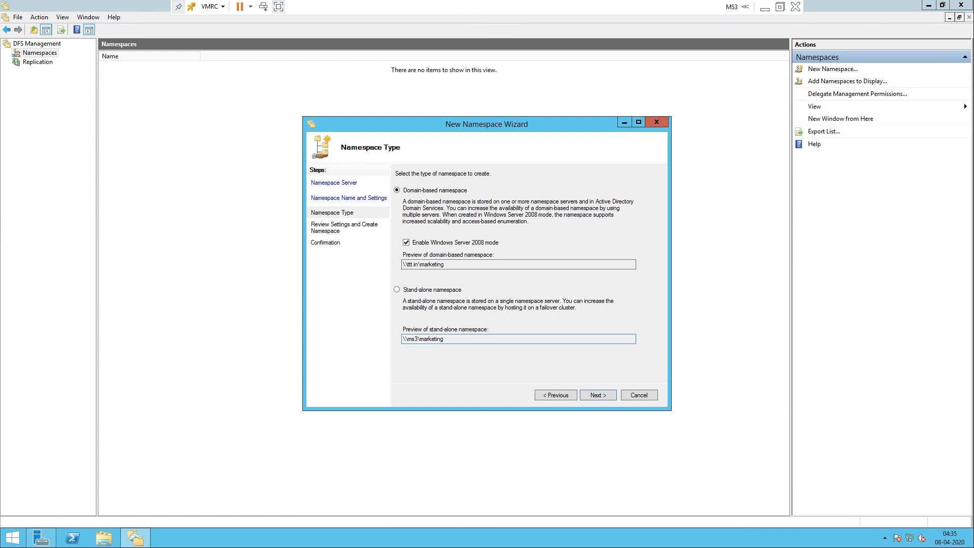
pyautogui.moveTo(404, 339); pyautogui.dragTo(424, 339)
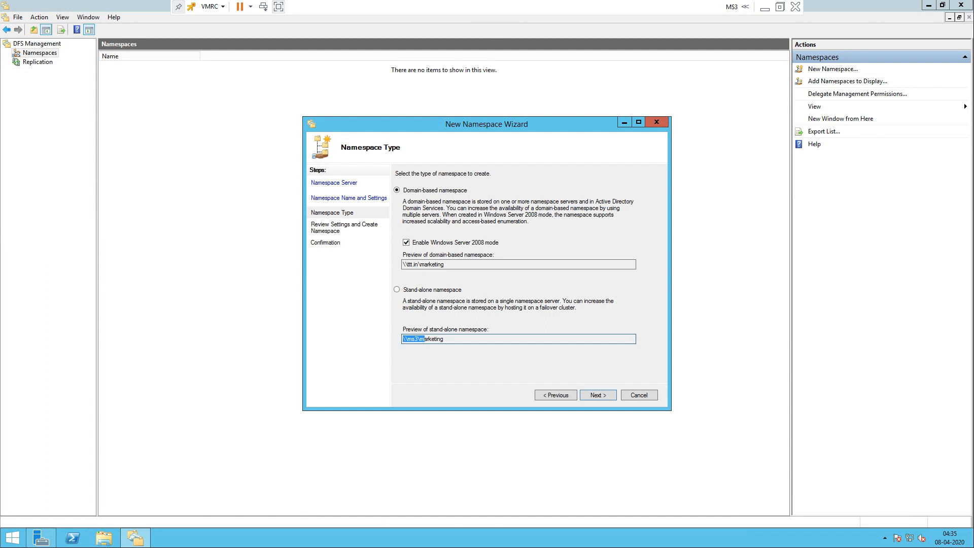
pyautogui.click(420, 264)
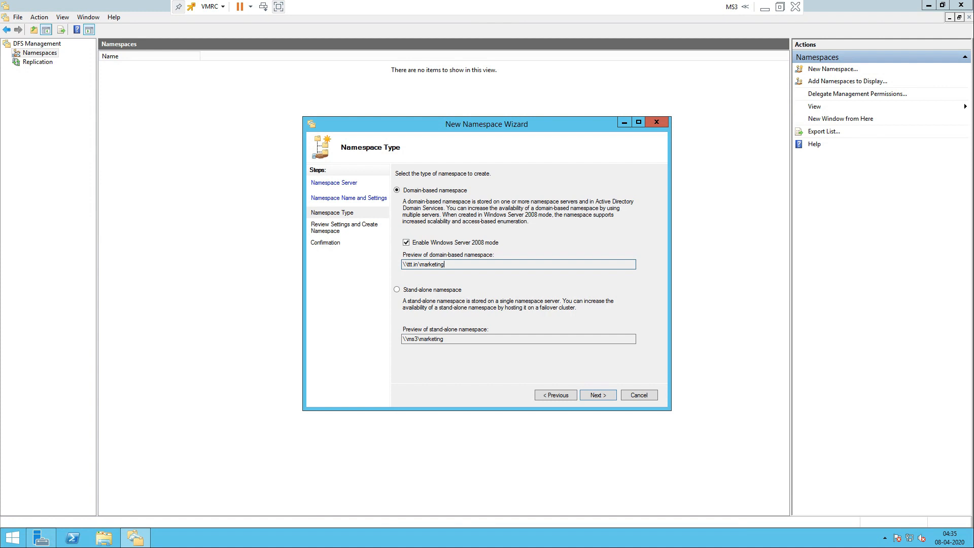
pyautogui.moveTo(445, 264); pyautogui.dragTo(403, 264)
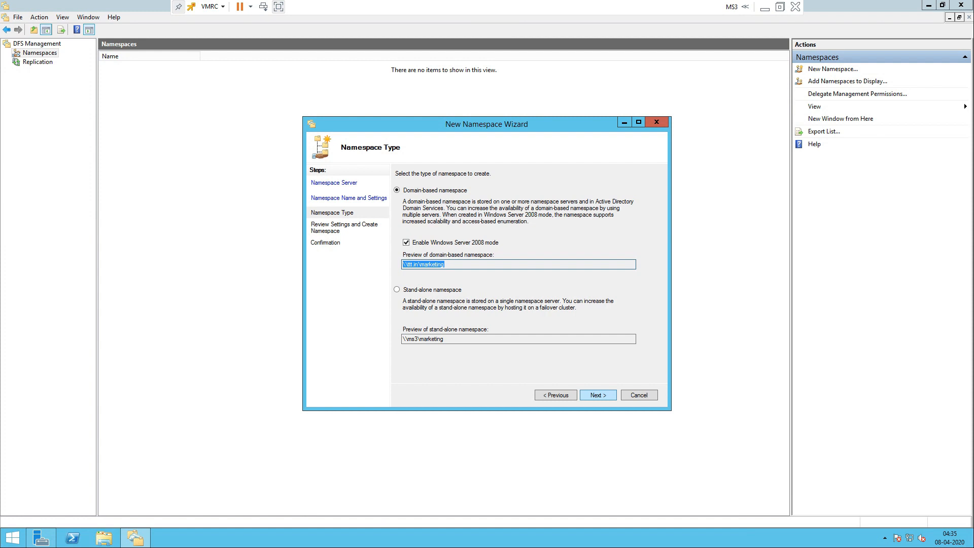
pyautogui.press('Return')
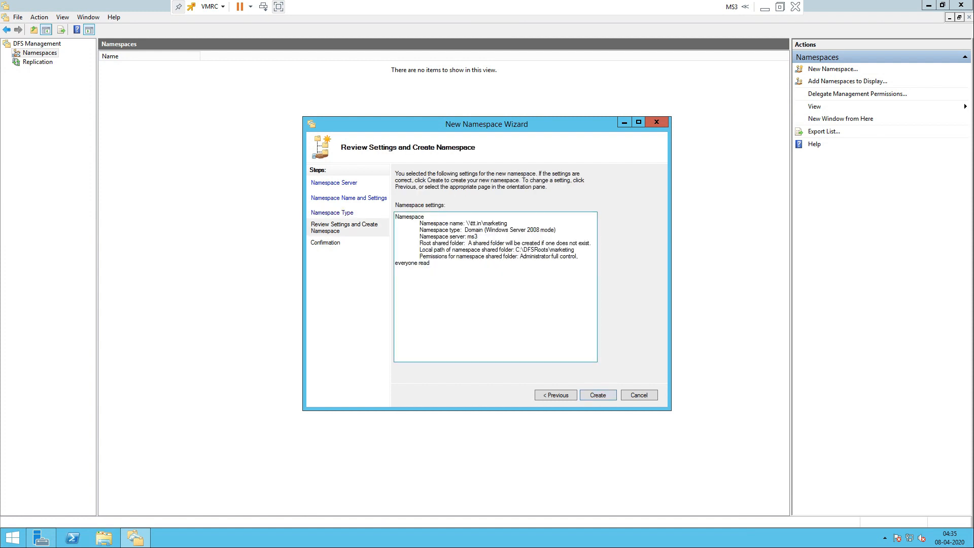
# Step: Review the \\ttt.in\marketing settings, create it, and verify the Errors tab is empty
pyautogui.moveTo(458, 230); pyautogui.dragTo(477, 237)
pyautogui.click(474, 243)
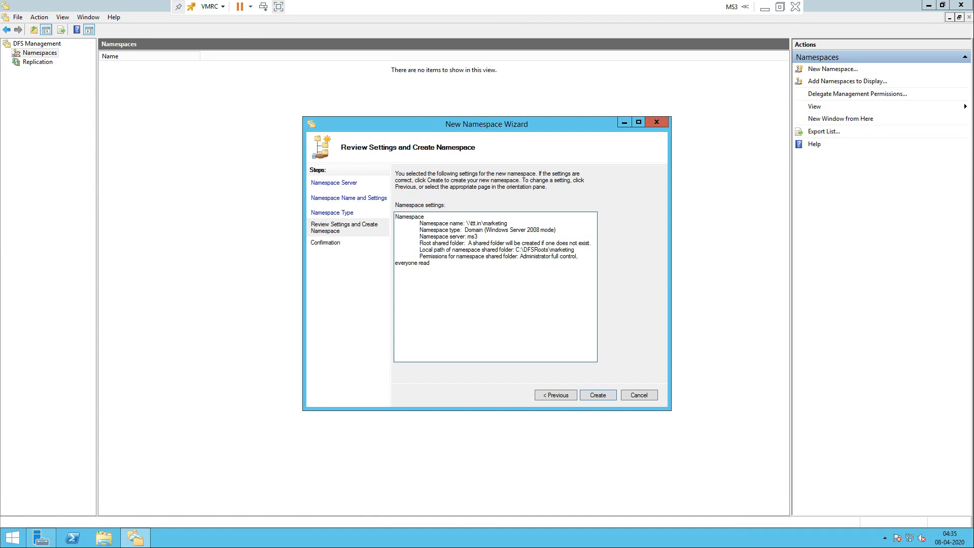
pyautogui.moveTo(455, 250); pyautogui.dragTo(550, 250)
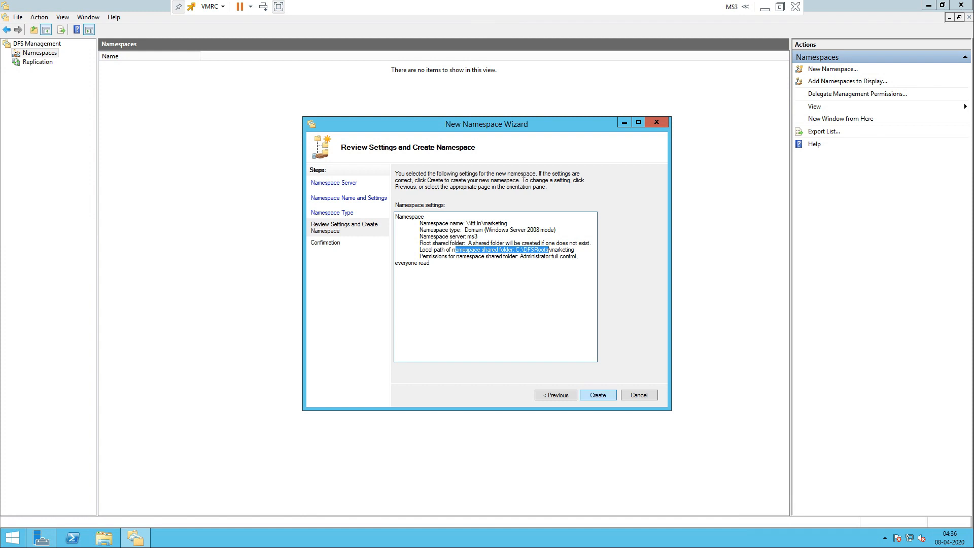
pyautogui.press('Return')
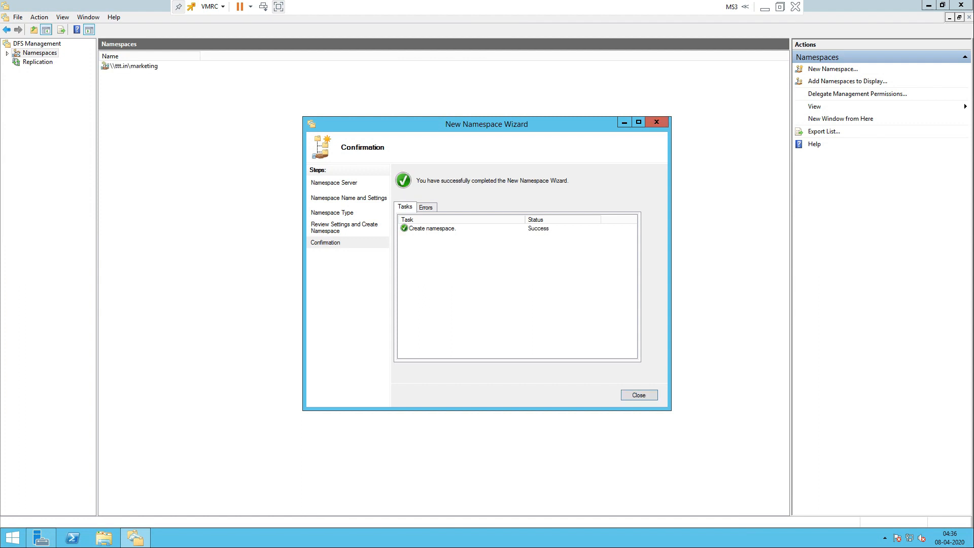
pyautogui.click(426, 207)
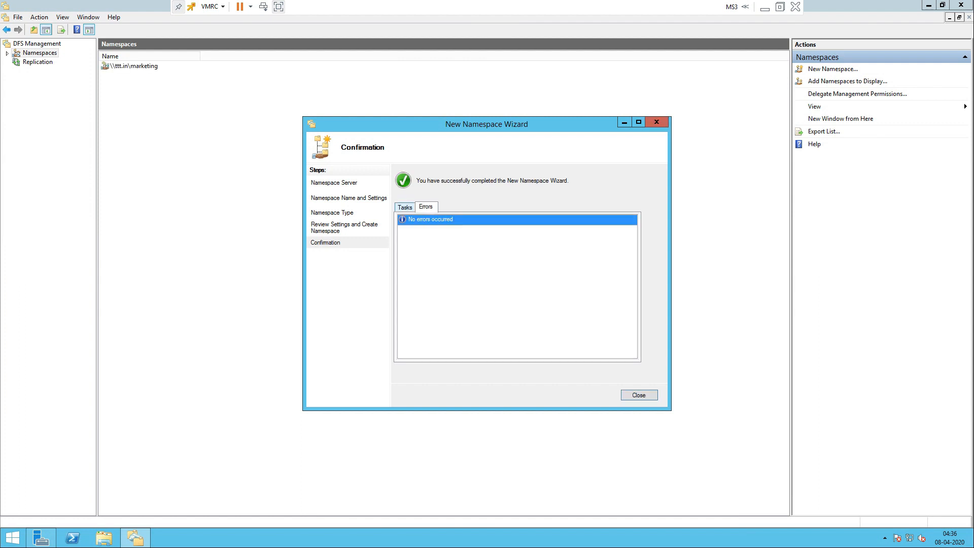
pyautogui.click(405, 208)
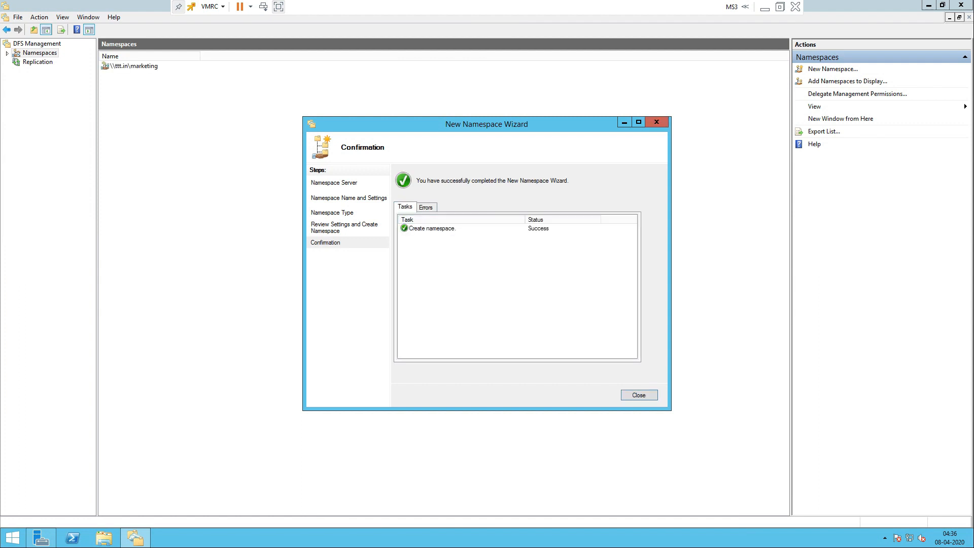
pyautogui.press('Return')
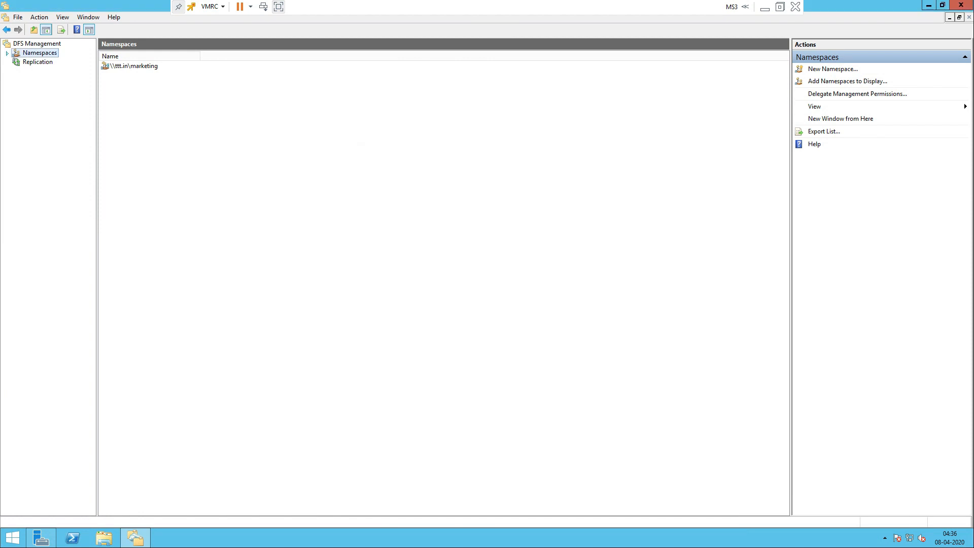
# Step: Start a new folder named mrk1 in the \\ttt.in\marketing namespace
pyautogui.click(56, 62)
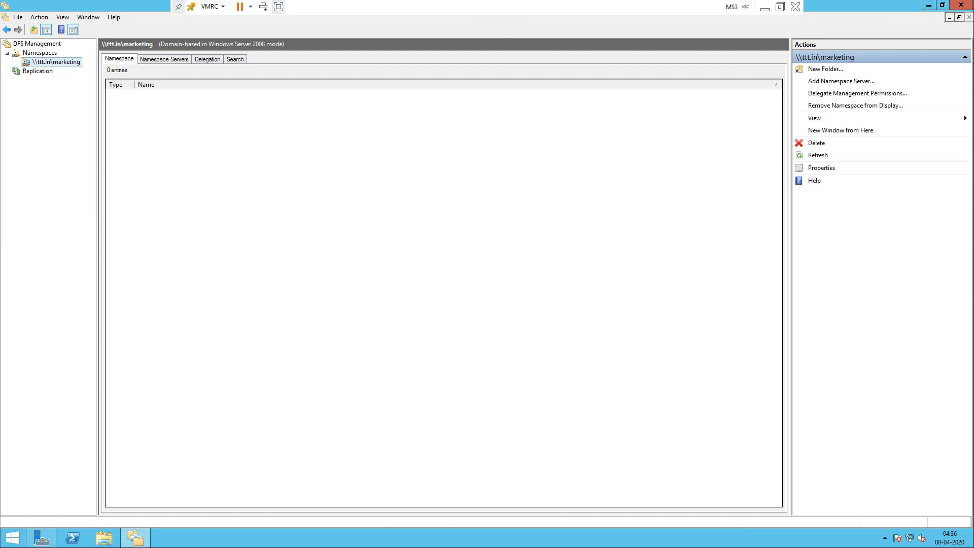
pyautogui.rightClick(46, 62)
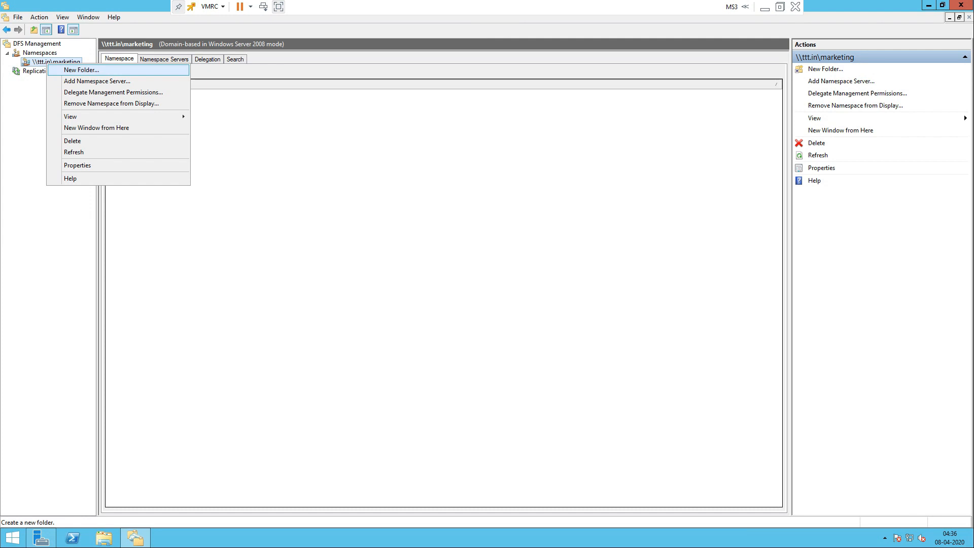
pyautogui.click(81, 71)
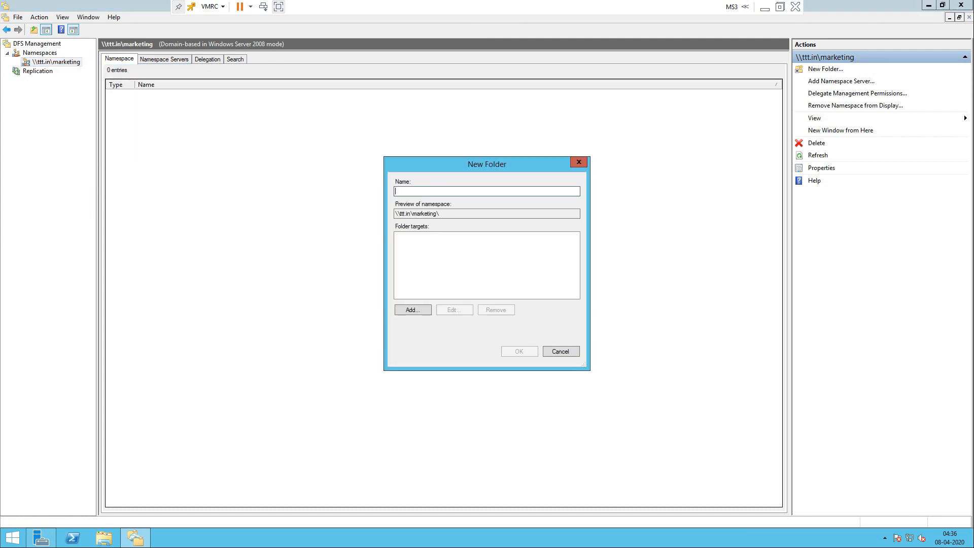
pyautogui.write('mrk1')
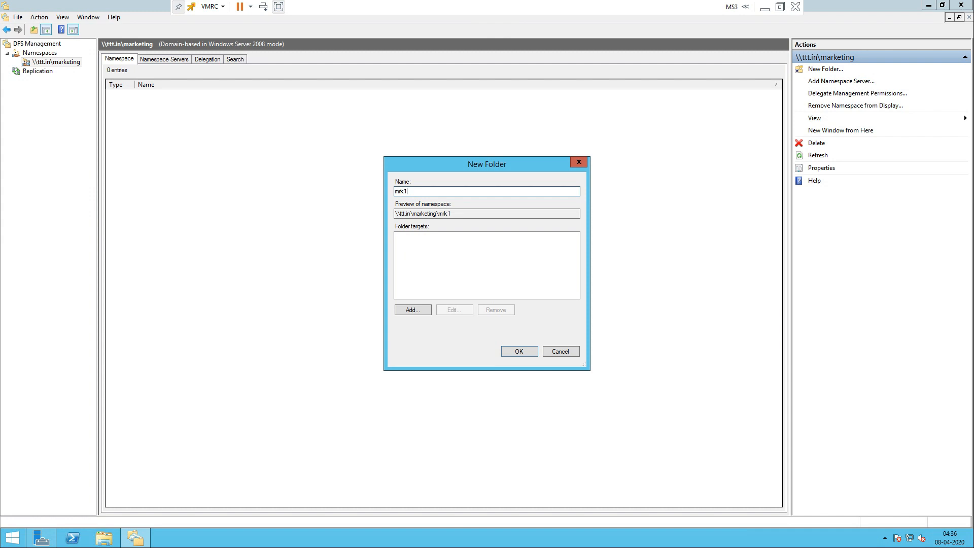
# Step: Target the mrk1 folder at the mark1 share on server MS1
pyautogui.hotkey('alt', 'a')
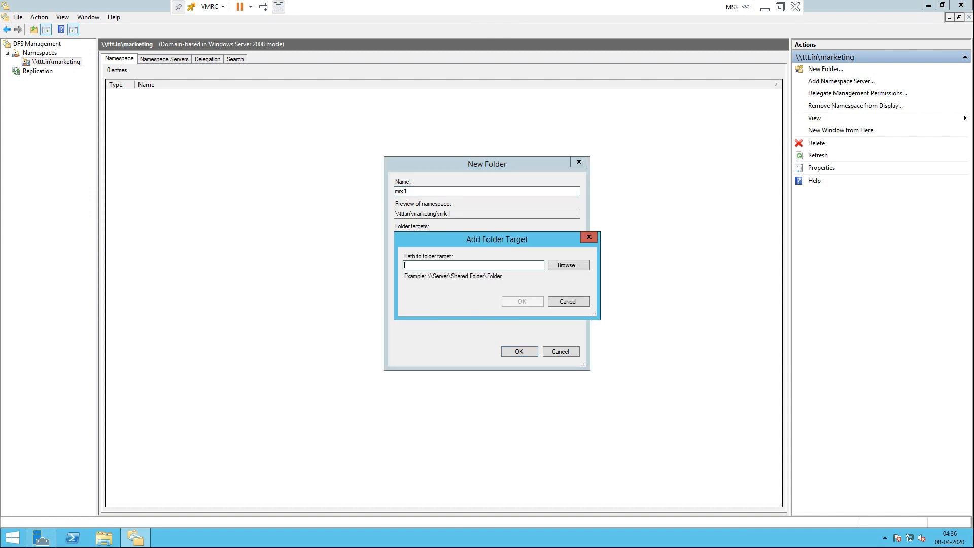
pyautogui.hotkey('alt', 'b')
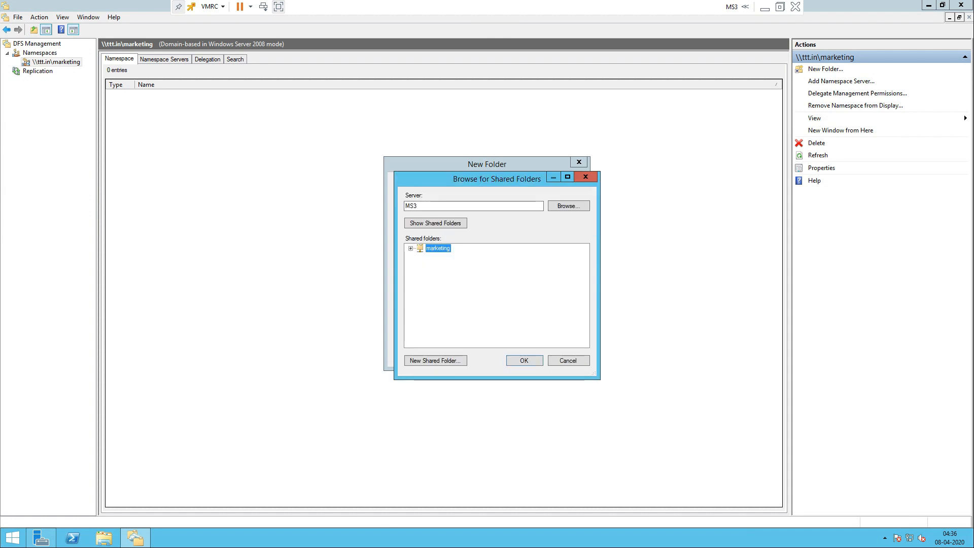
pyautogui.click(417, 205)
pyautogui.press('BackSpace')
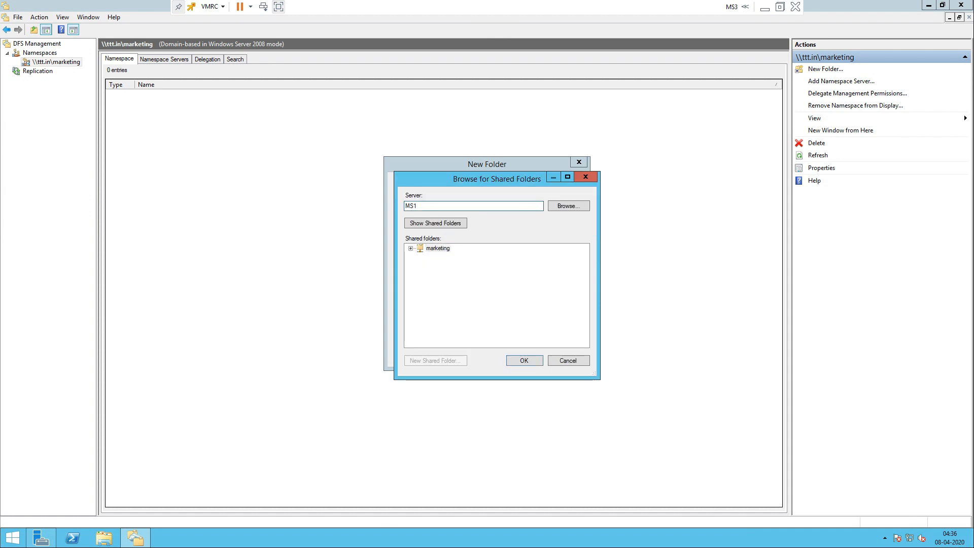
pyautogui.press('Return')
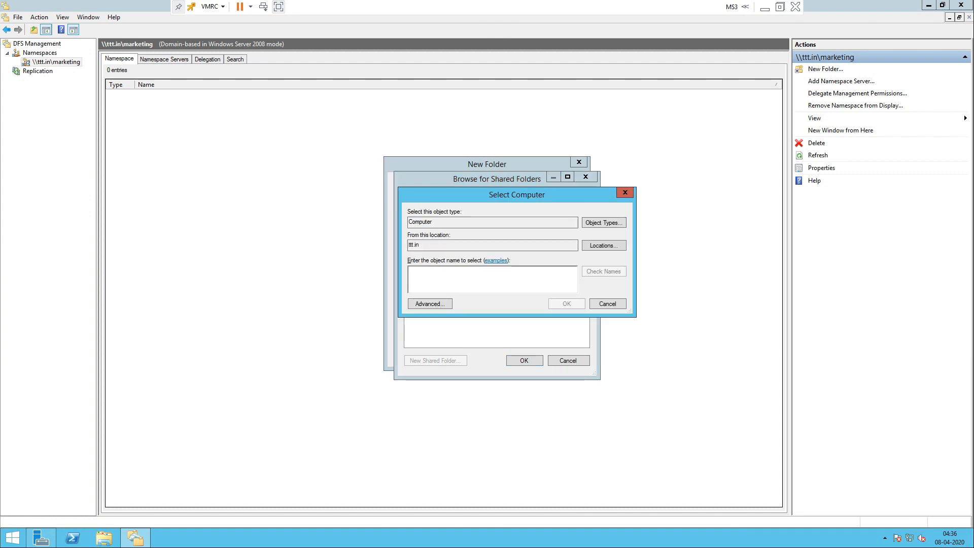
pyautogui.hotkey('alt', 'a')
pyautogui.press('Return')
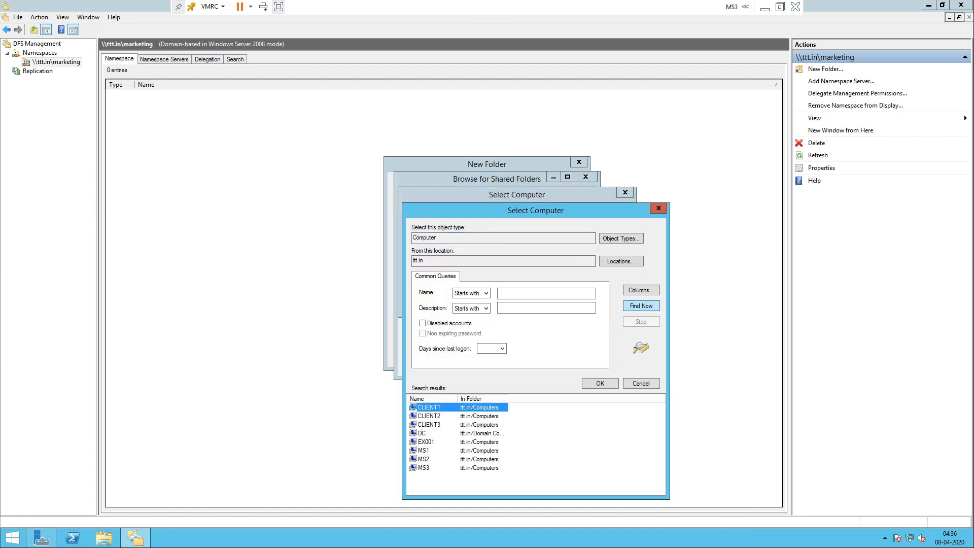
pyautogui.click(423, 451)
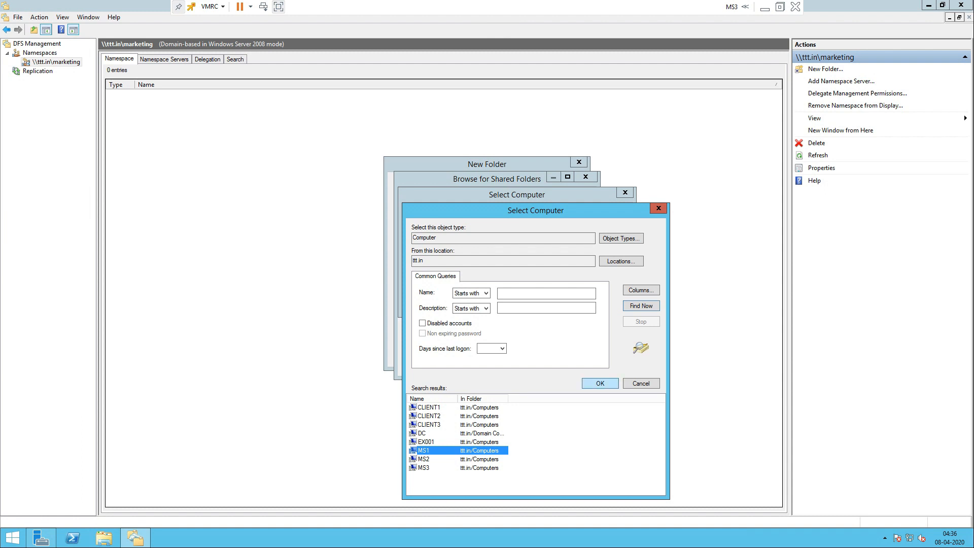
pyautogui.press('Return')
pyautogui.press('Return')
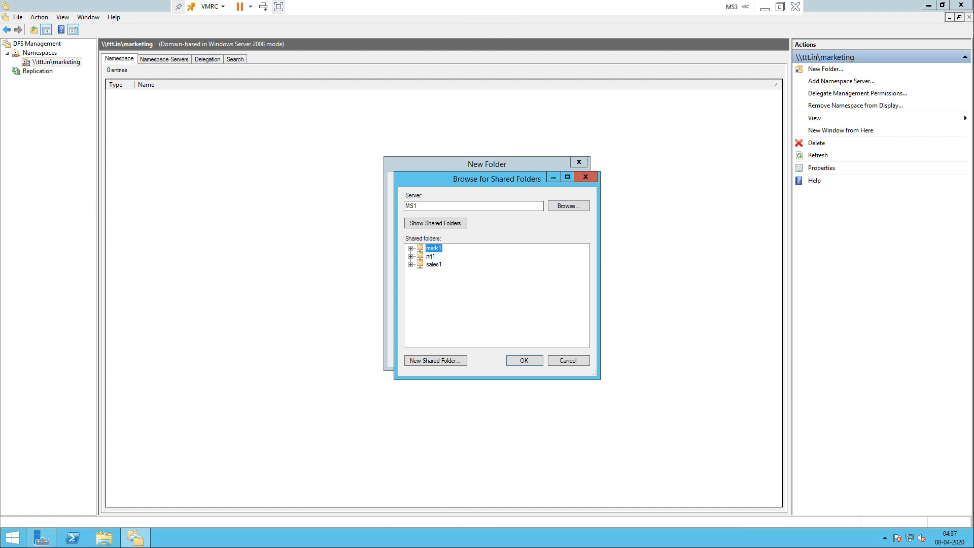
pyautogui.press('Return')
pyautogui.press('Return')
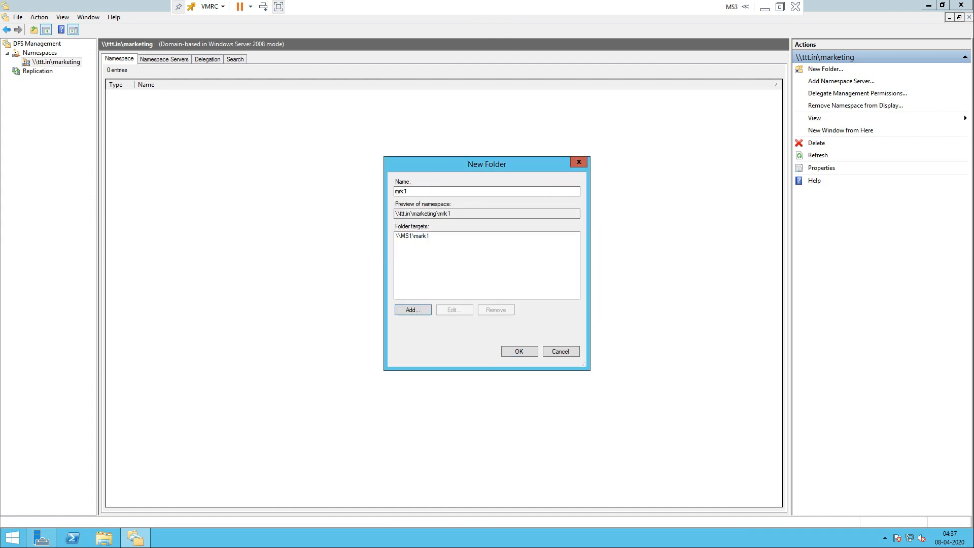
pyautogui.press('Return')
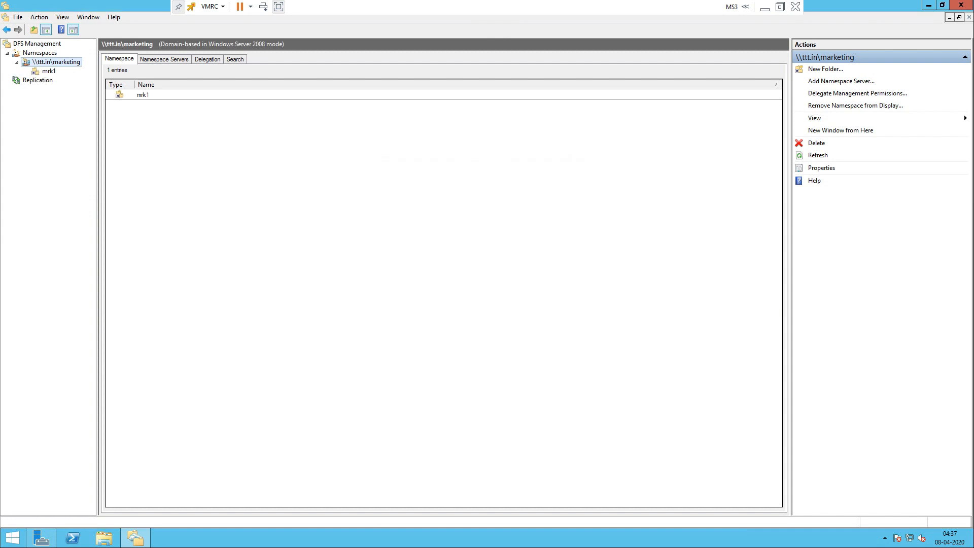
# Step: Start another marketing namespace folder named mark2
pyautogui.hotkey('shift', 'F10')
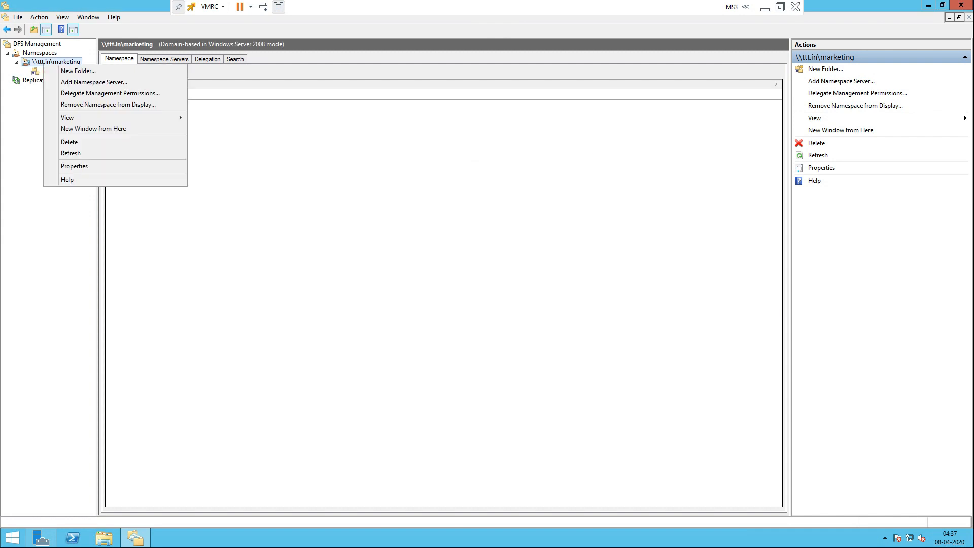
pyautogui.press('Down')
pyautogui.press('Return')
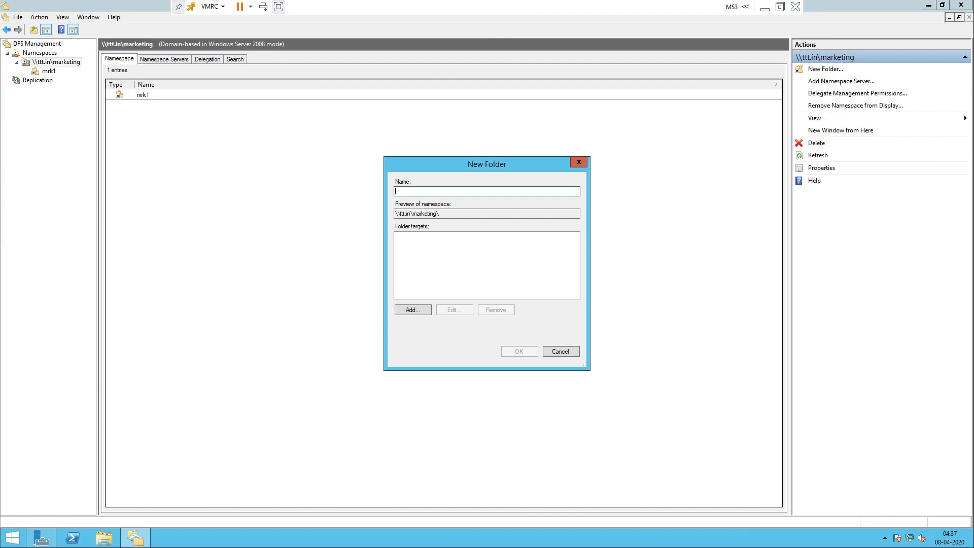
pyautogui.write('m')
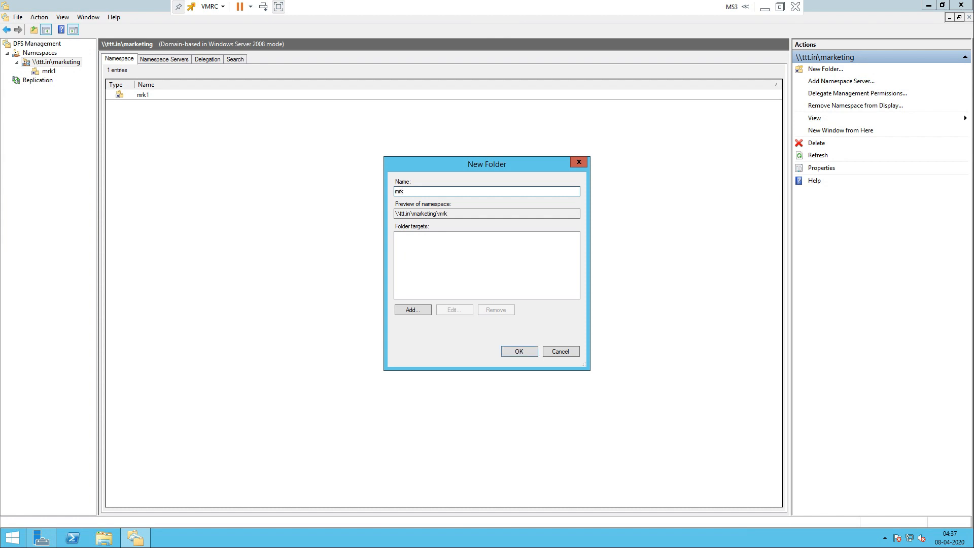
pyautogui.press('BackSpace')
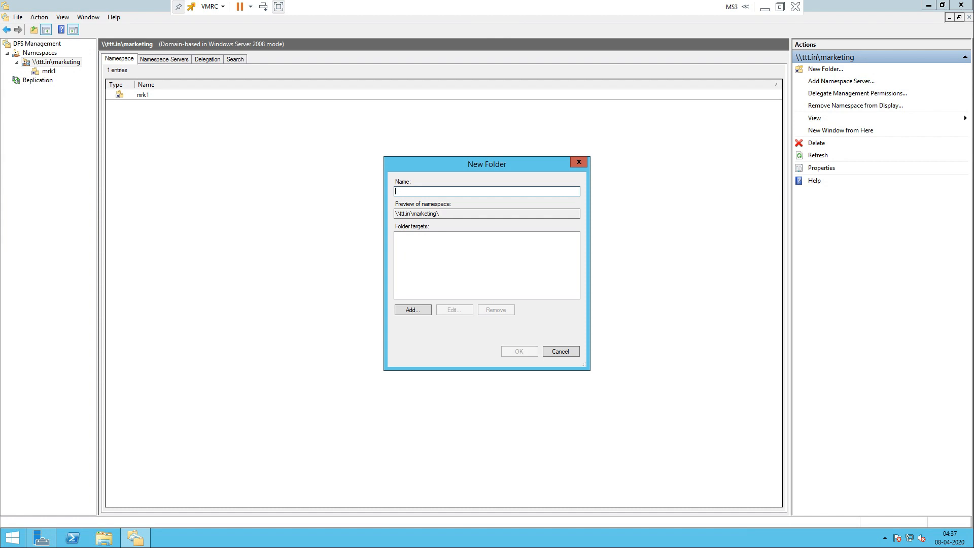
pyautogui.write('mark2')
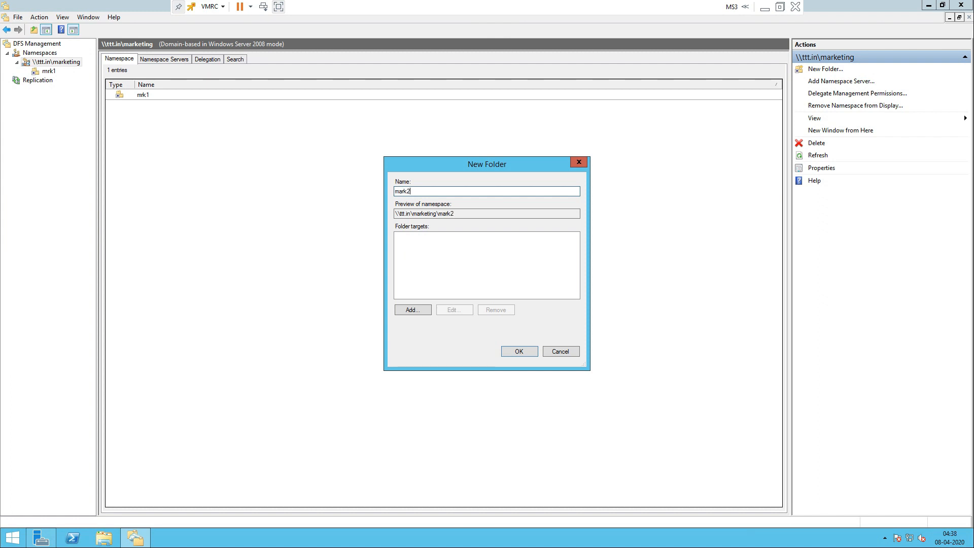
# Step: Target mark2 at \\MS2\mark2 and create the folder
pyautogui.click(412, 309)
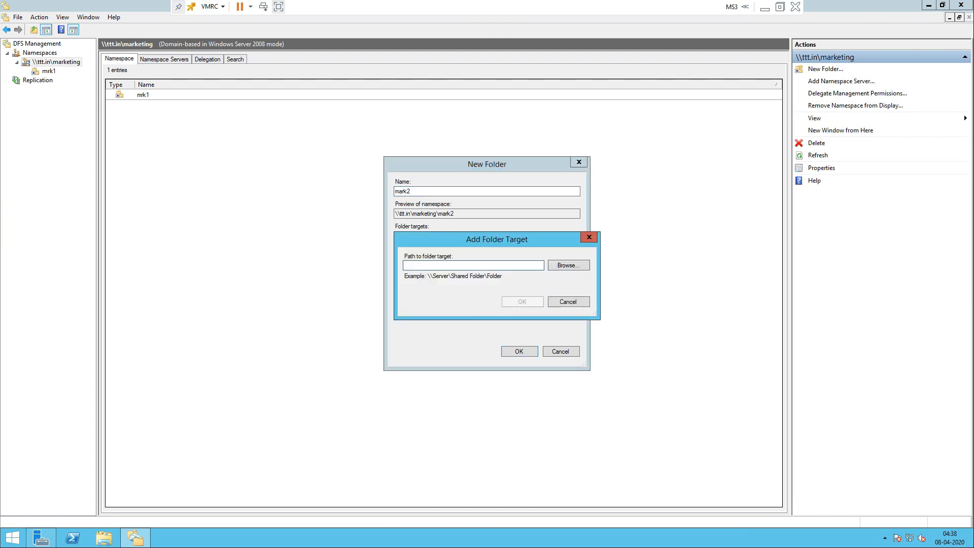
pyautogui.click(569, 266)
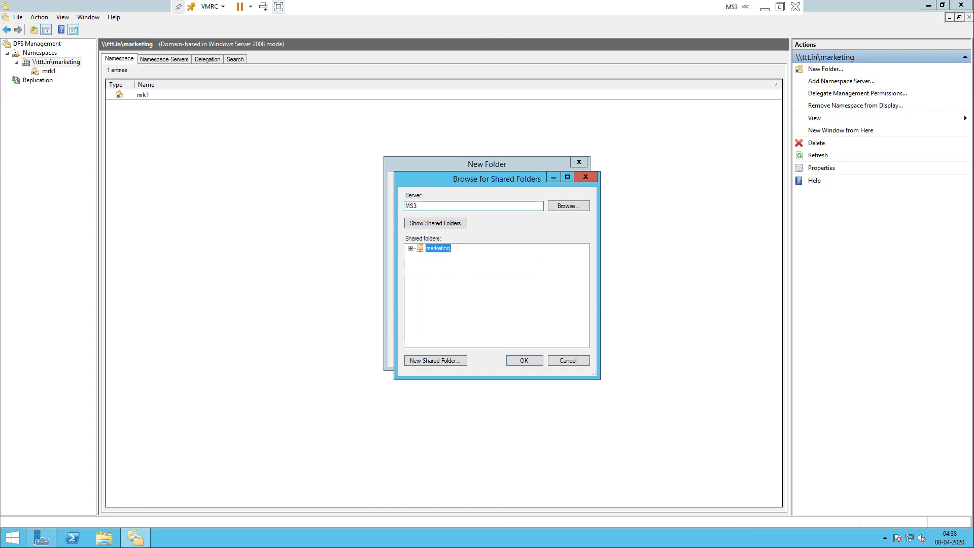
pyautogui.click(568, 205)
pyautogui.click(429, 302)
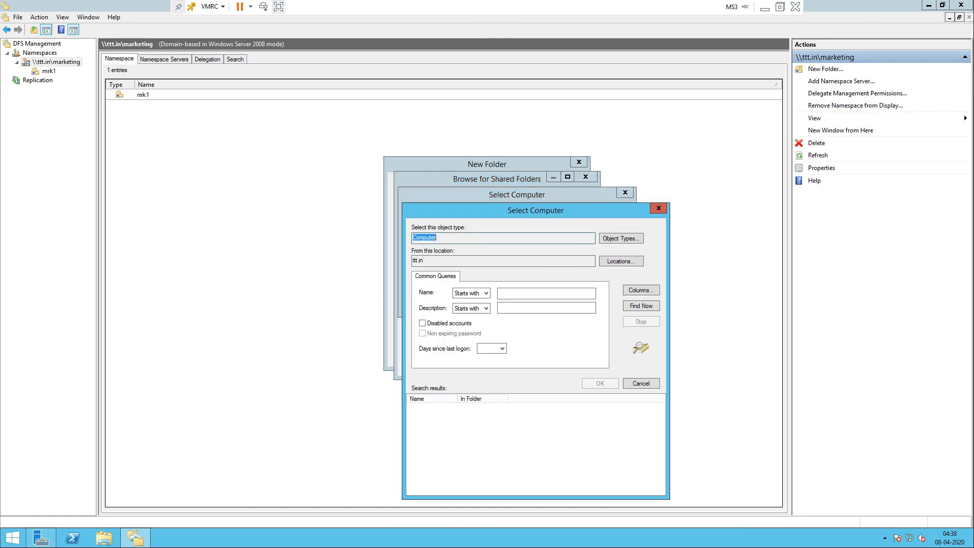
pyautogui.click(641, 305)
pyautogui.click(424, 460)
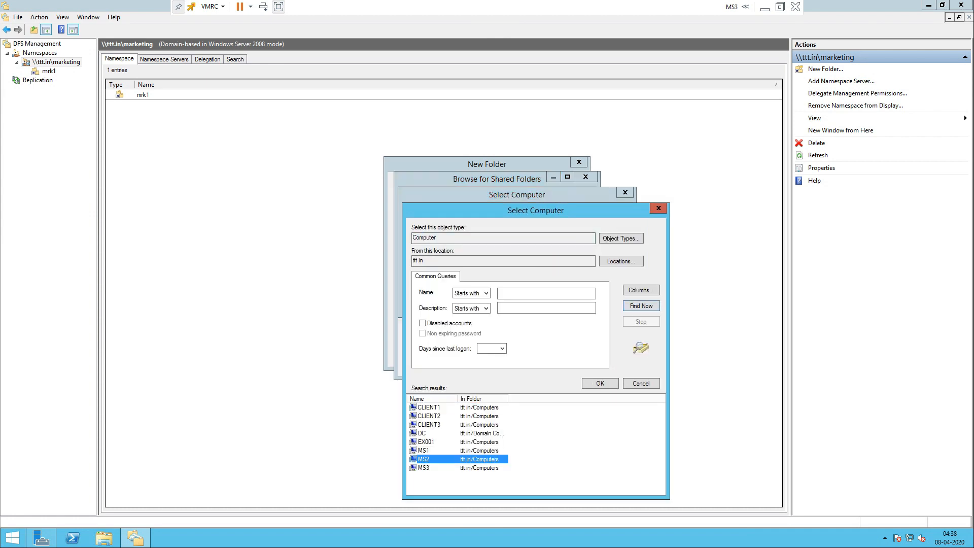
pyautogui.press('Return')
pyautogui.press('Return')
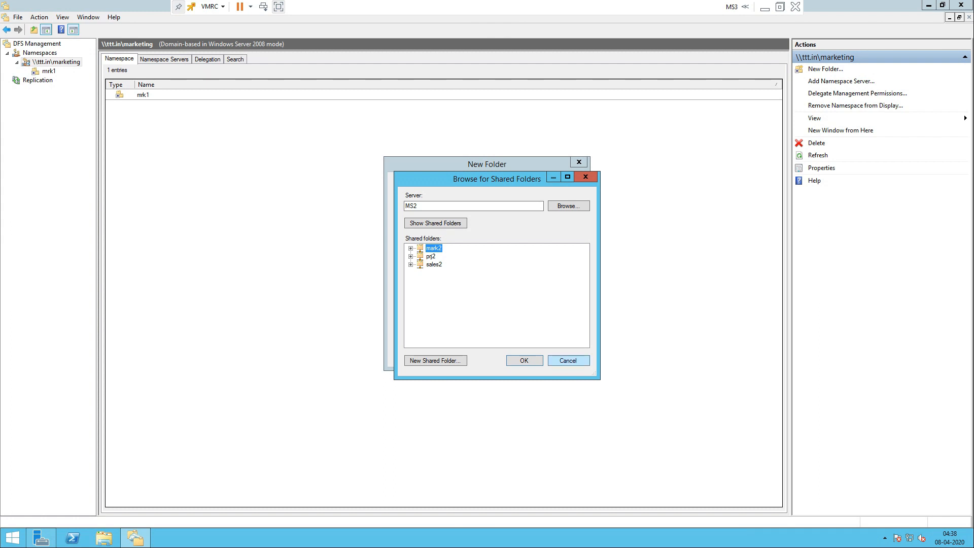
pyautogui.click(525, 361)
pyautogui.click(522, 302)
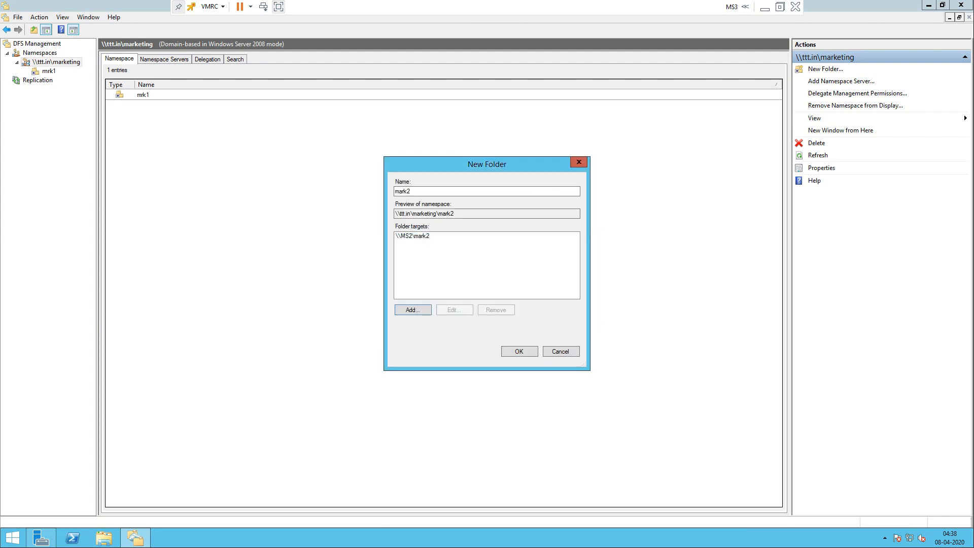
pyautogui.press('Return')
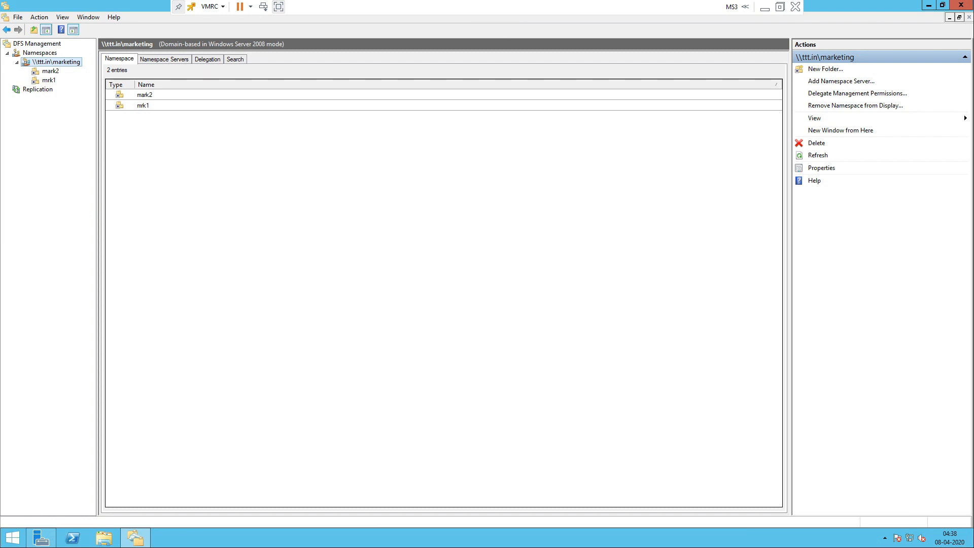
# Step: Start a new namespace hosted on server MS3
pyautogui.rightClick(66, 63)
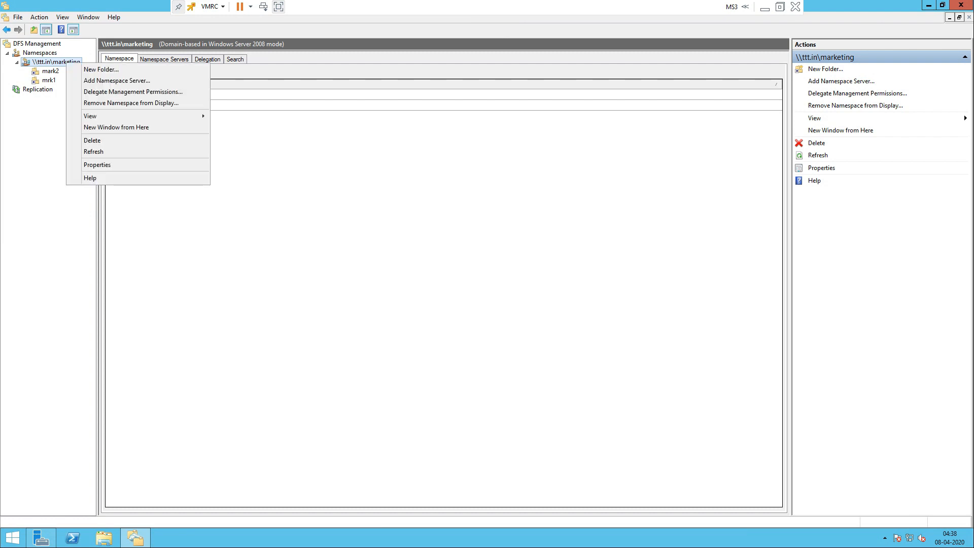
pyautogui.rightClick(34, 53)
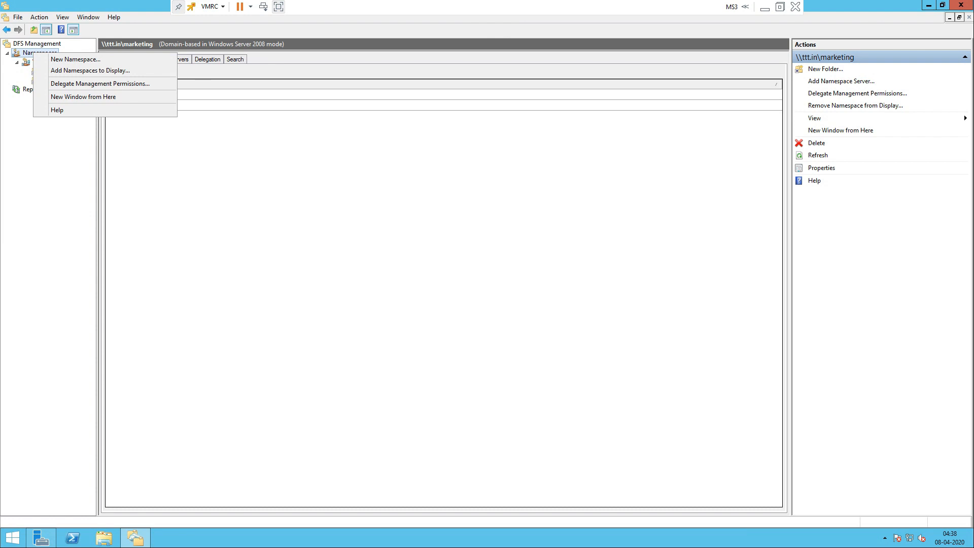
pyautogui.click(75, 59)
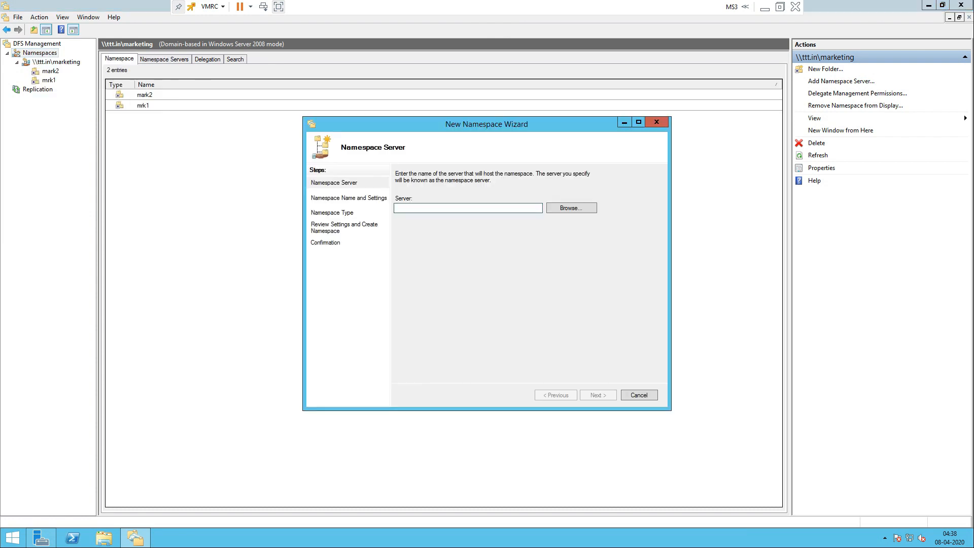
pyautogui.click(571, 208)
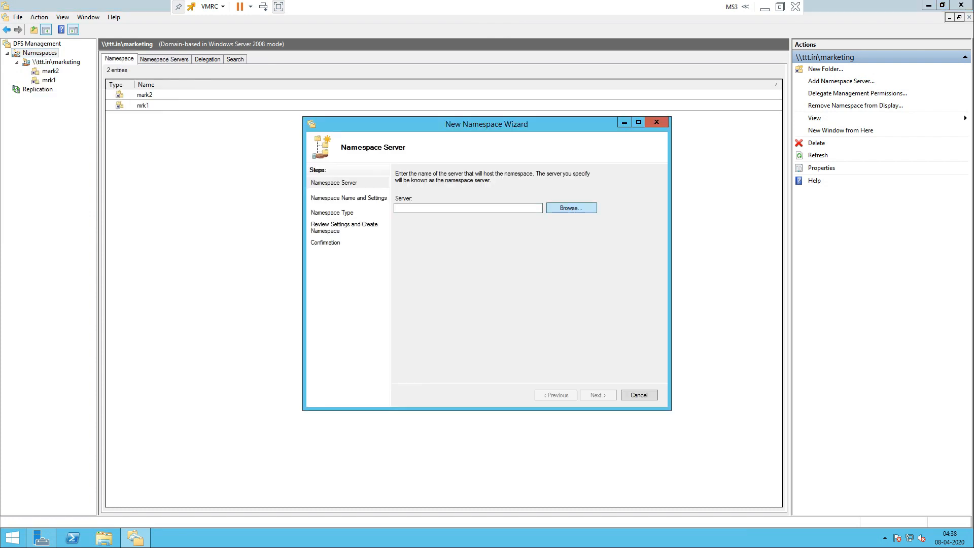
pyautogui.write('ms3')
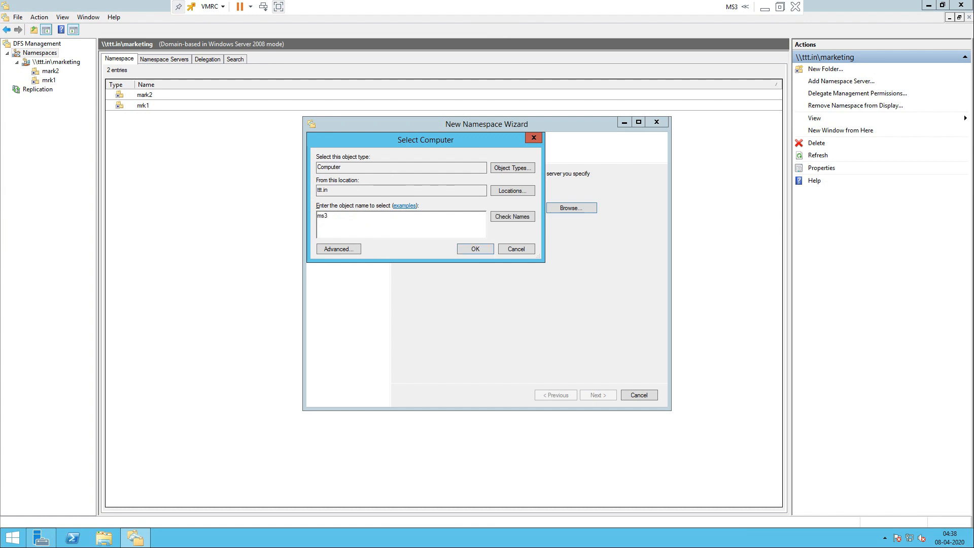
pyautogui.click(512, 217)
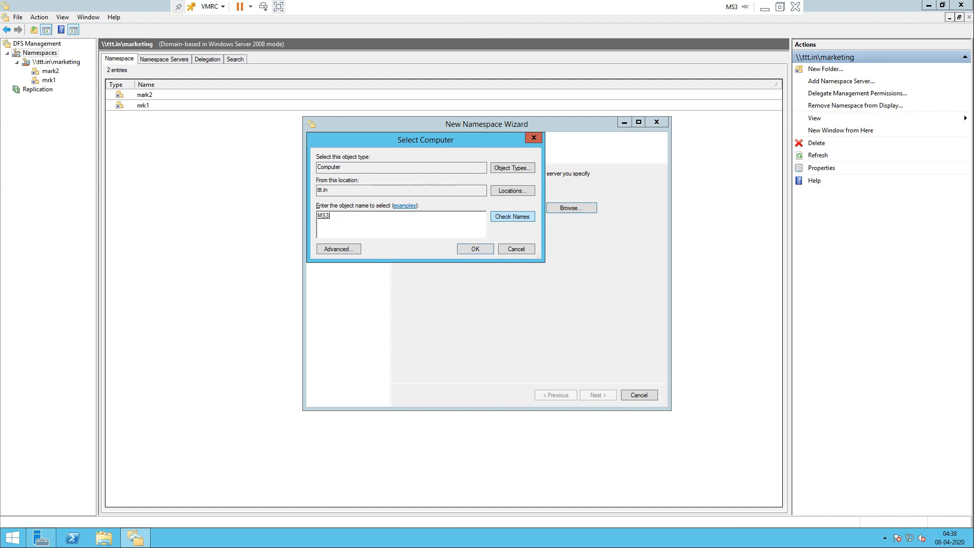
pyautogui.press('Return')
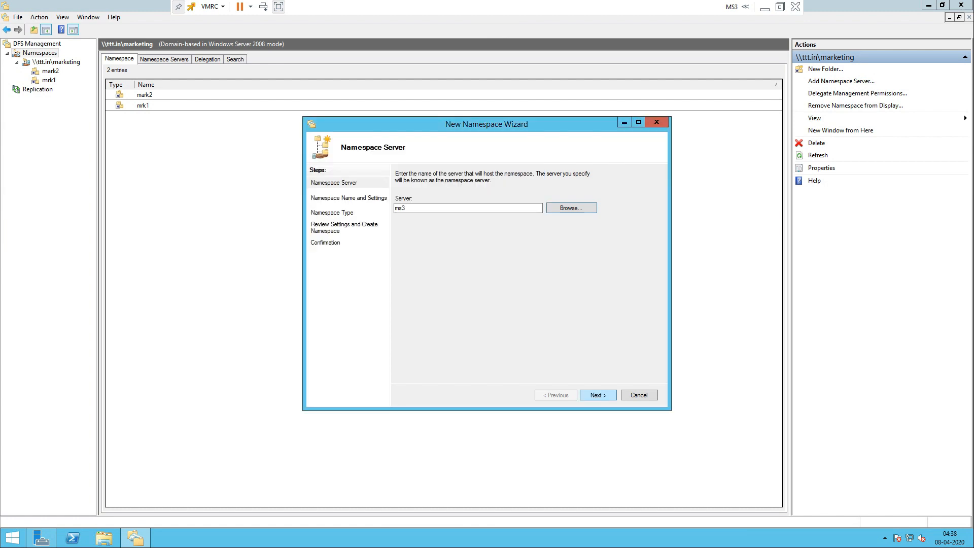
pyautogui.press('Return')
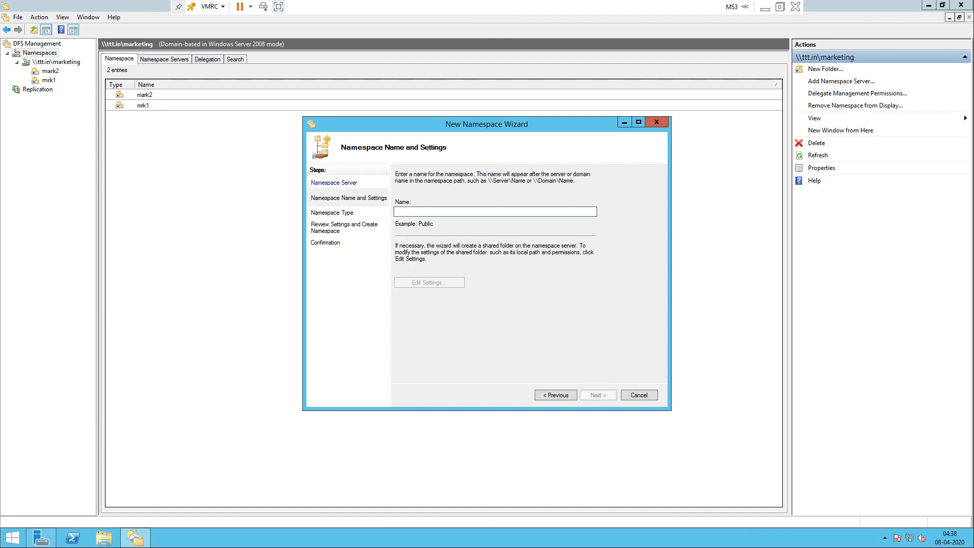
# Step: Create the domain-based sales namespace with administrators full access and others read-only
pyautogui.write('sales')
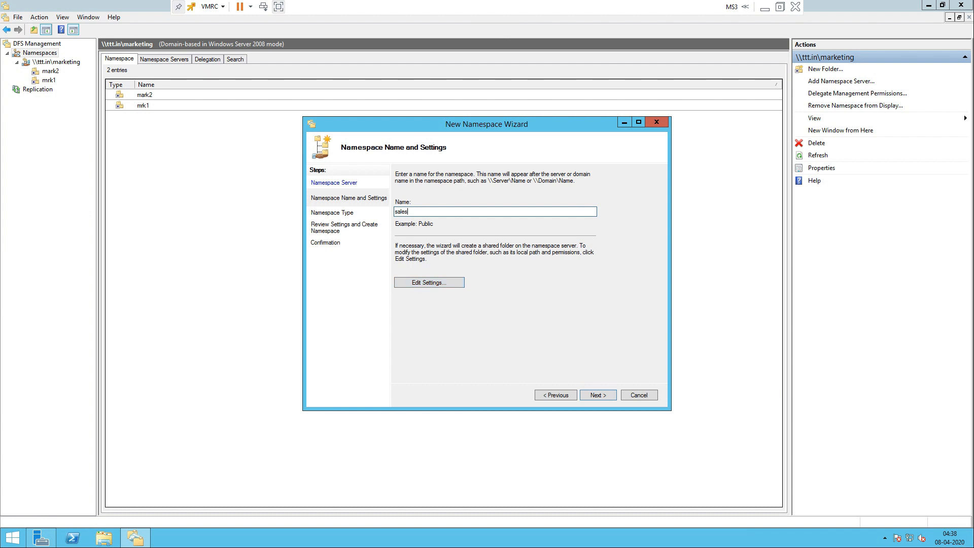
pyautogui.hotkey('alt', 'e')
pyautogui.click(407, 293)
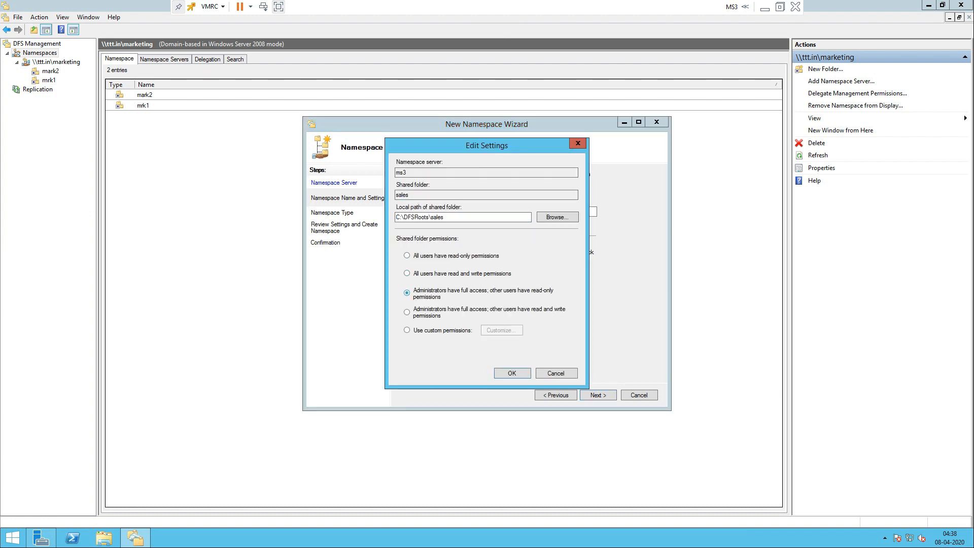
pyautogui.press('Return')
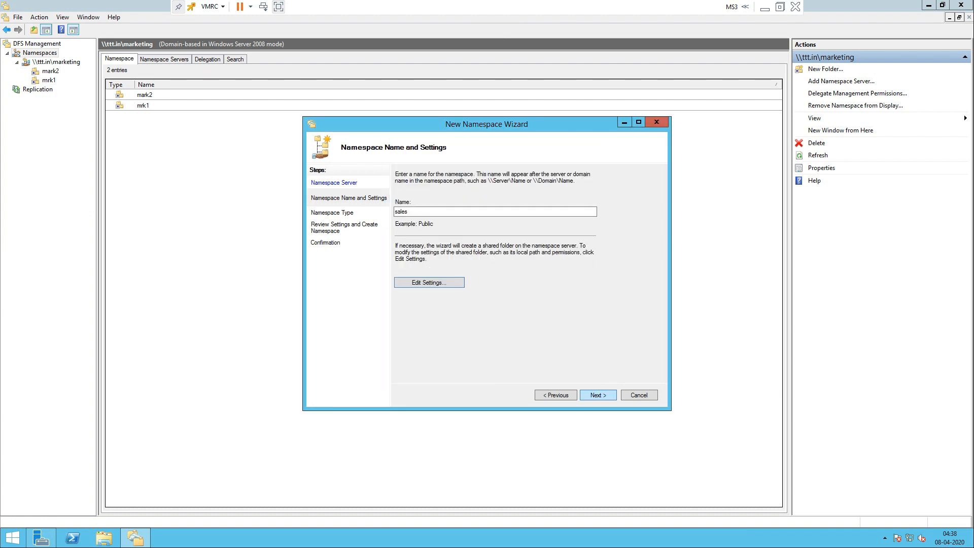
pyautogui.press('Return')
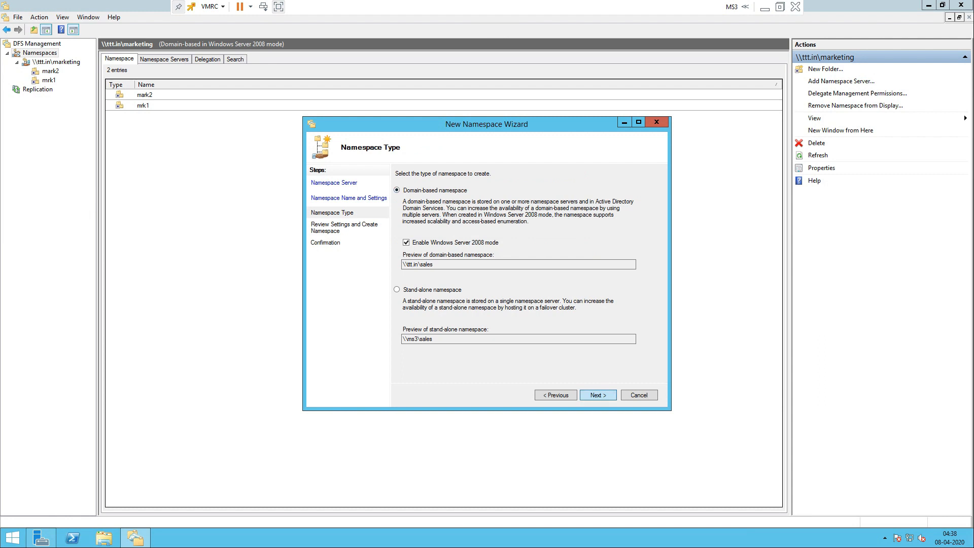
pyautogui.press('Return')
pyautogui.press('Return')
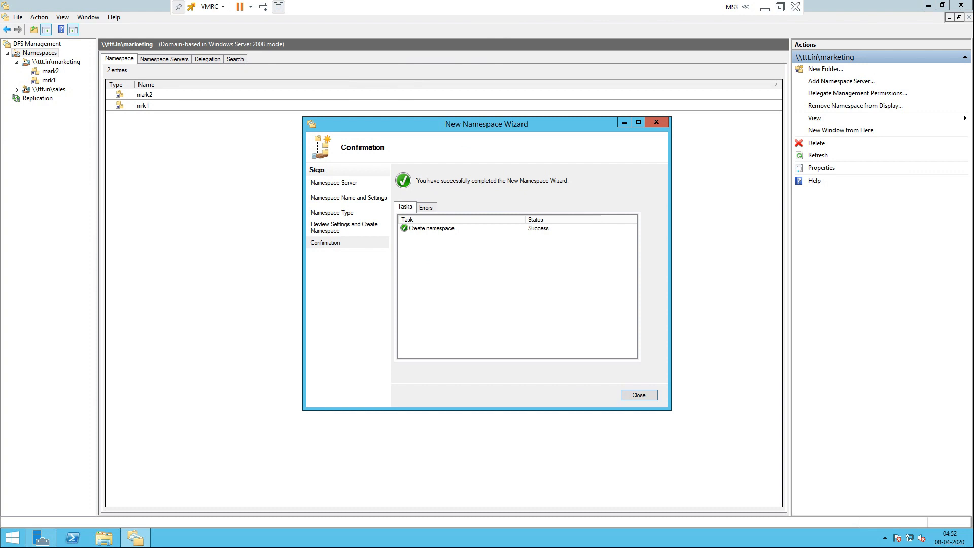
pyautogui.press('Return')
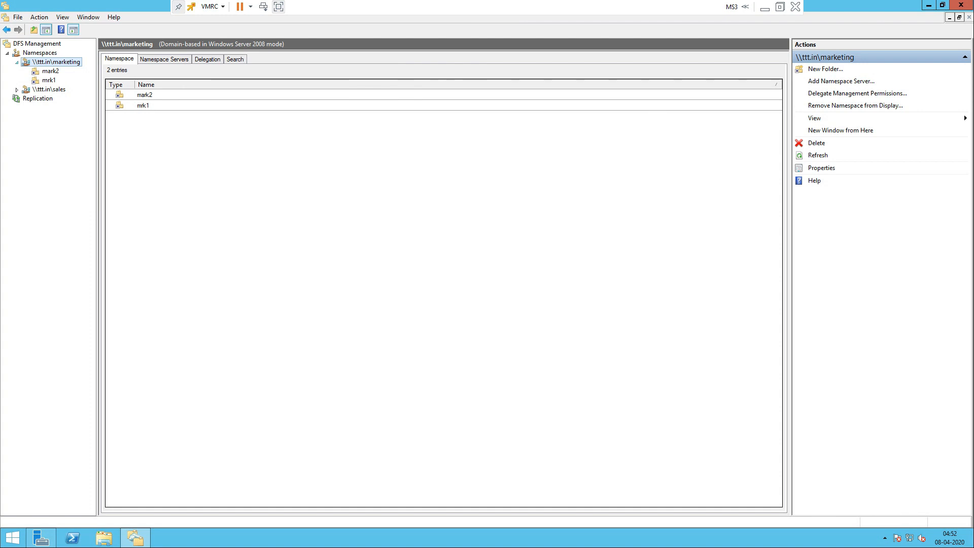
pyautogui.press('Left')
# Step: Start a new folder named sales1 in the \\ttt.in\sales namespace
pyautogui.press('Down')
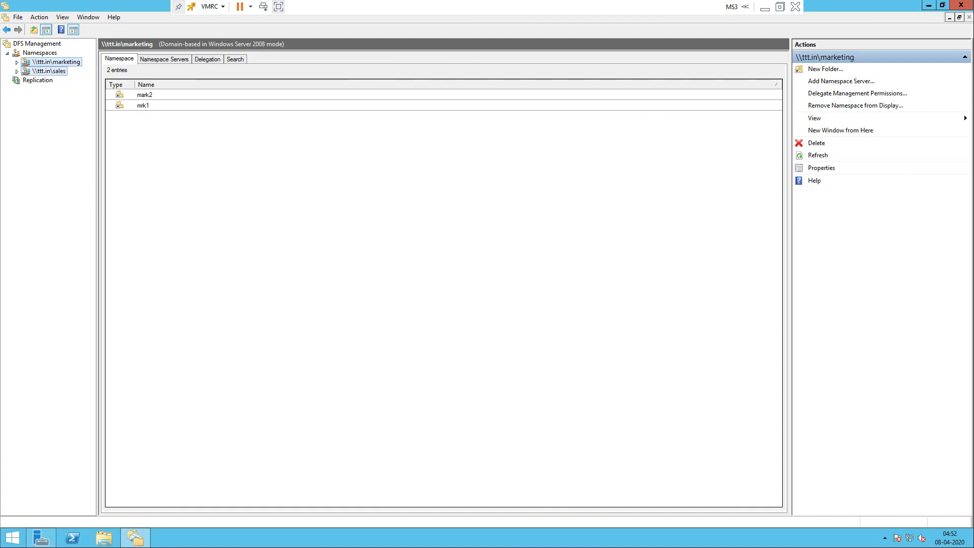
pyautogui.hotkey('shift', 'F10')
pyautogui.press('Down')
pyautogui.press('Return')
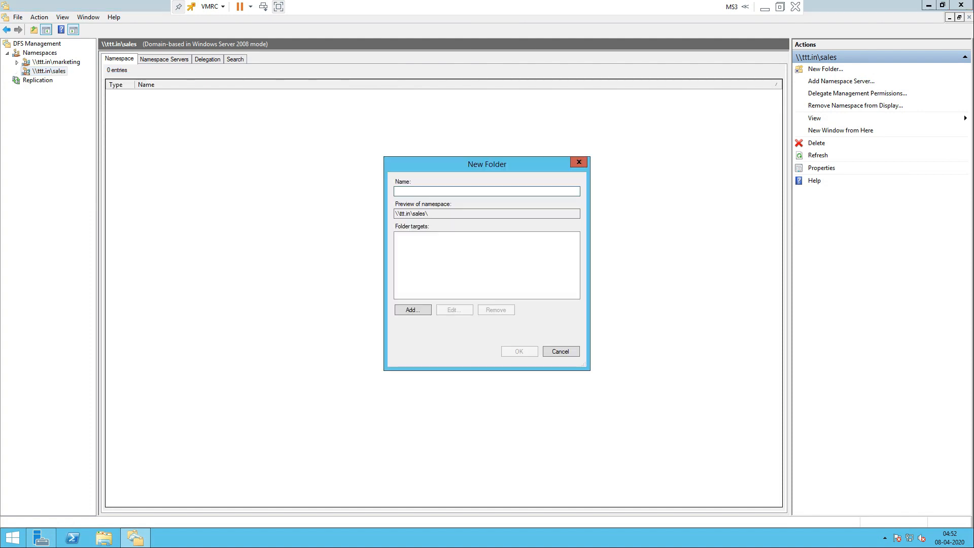
pyautogui.write('sales1')
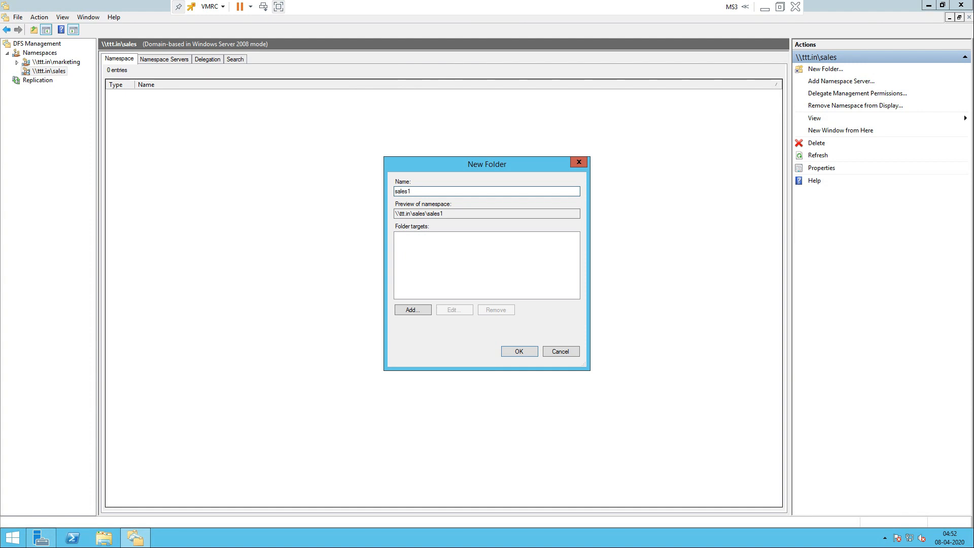
# Step: Target sales1 at the sales1 share on MS1 and create the folder
pyautogui.press('Return')
pyautogui.press('Tab')
pyautogui.press('Return')
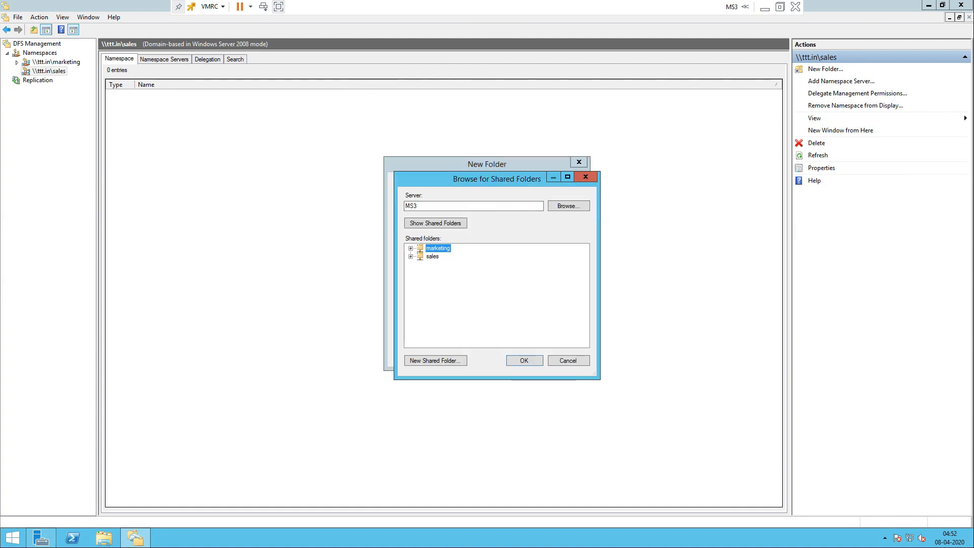
pyautogui.click(568, 206)
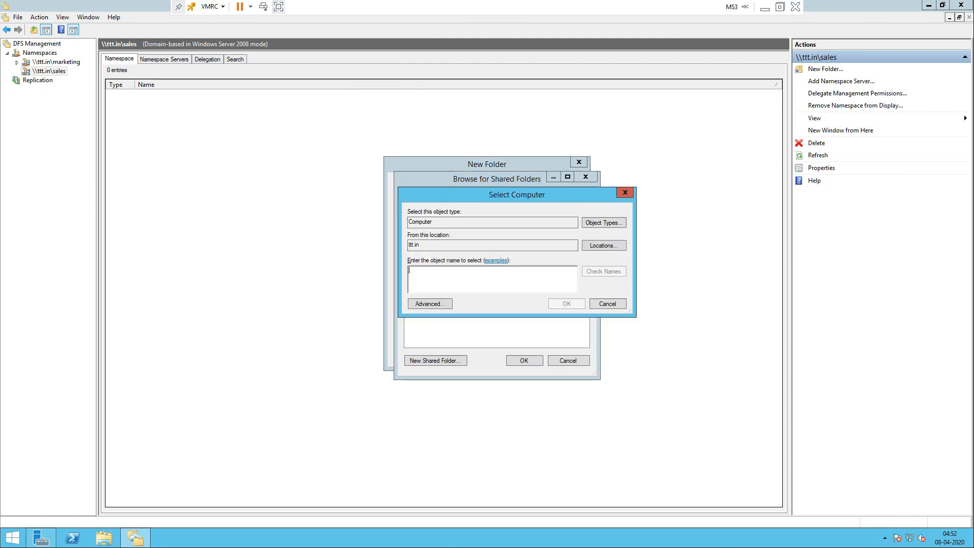
pyautogui.click(431, 304)
pyautogui.click(642, 306)
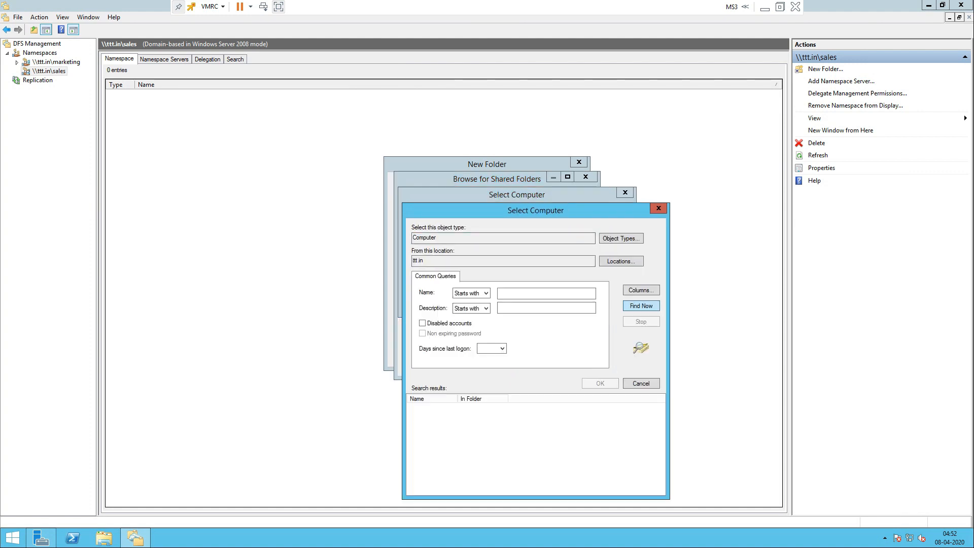
pyautogui.click(424, 450)
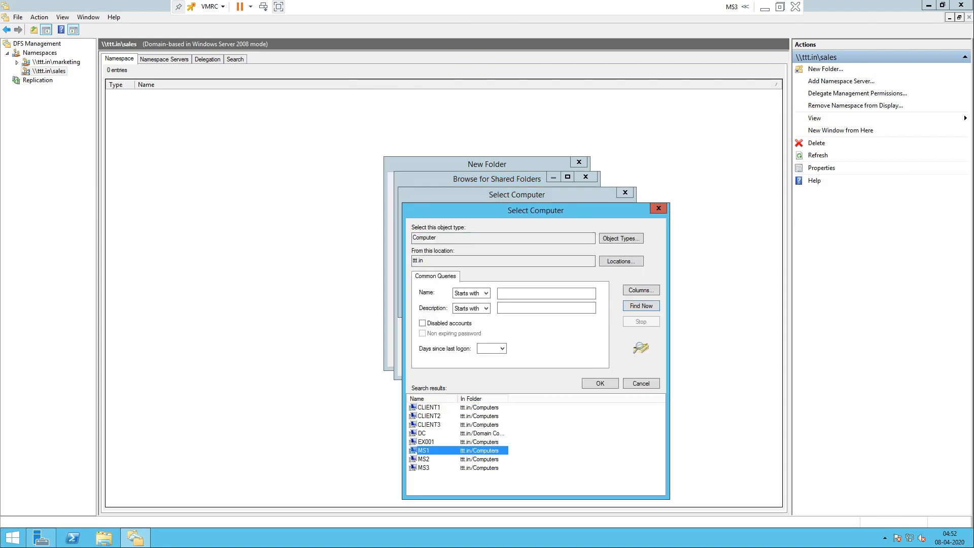
pyautogui.press('Return')
pyautogui.press('Return')
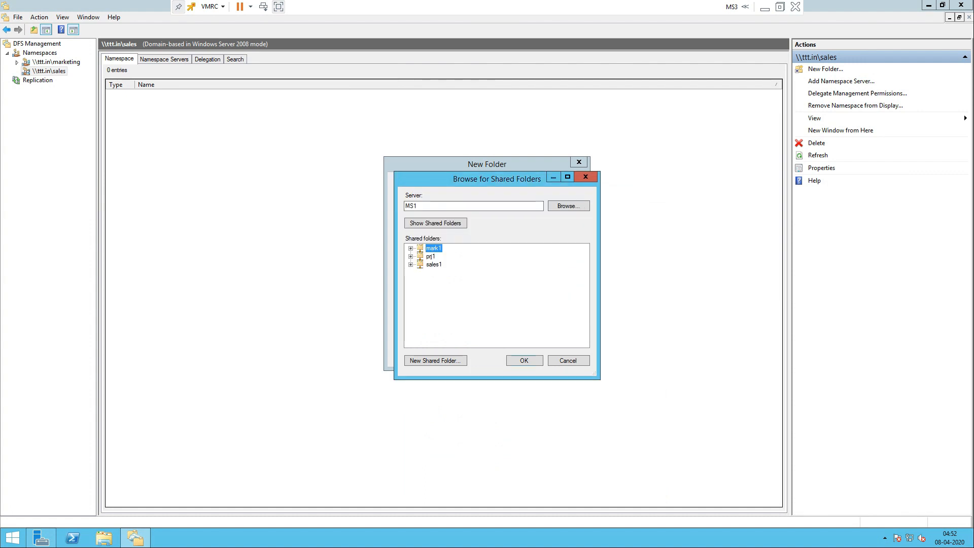
pyautogui.click(434, 264)
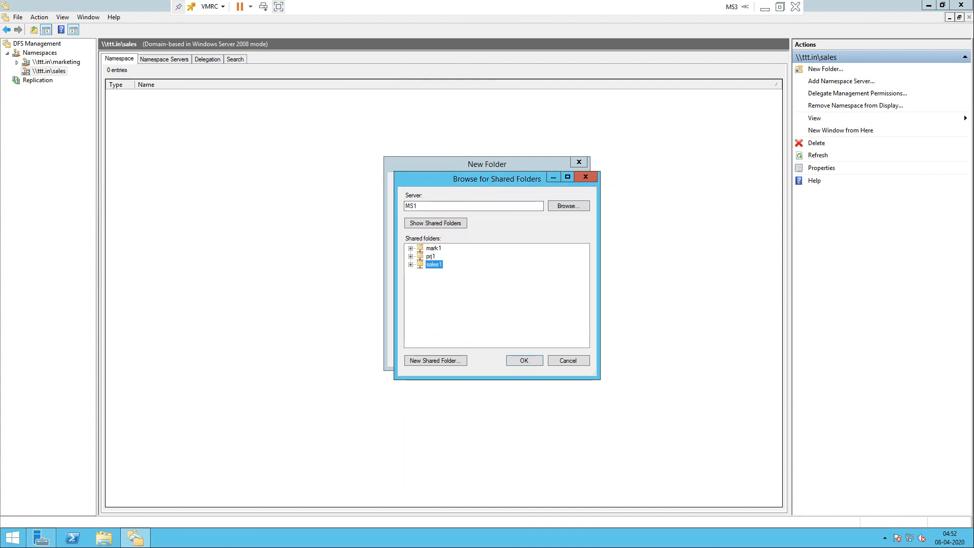
pyautogui.press('Return')
pyautogui.press('Return')
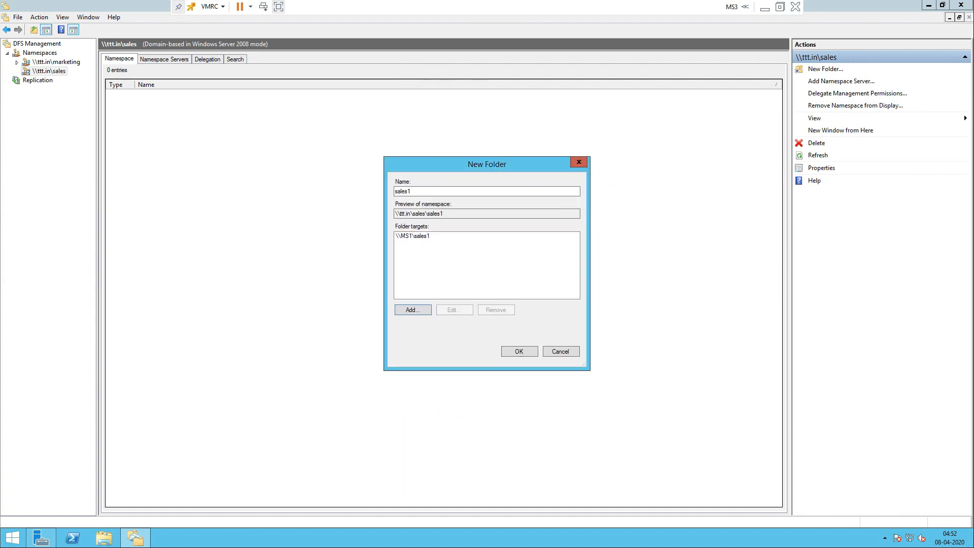
pyautogui.press('Return')
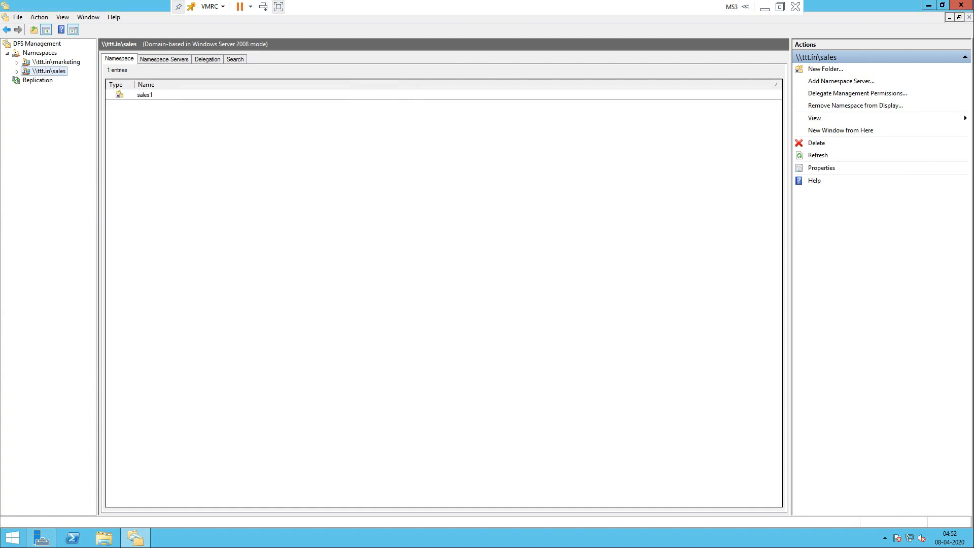
# Step: Expand \\ttt.in\sales to show its sales1 folder
pyautogui.rightClick(45, 73)
pyautogui.click(17, 72)
pyautogui.click(49, 80)
pyautogui.click(49, 71)
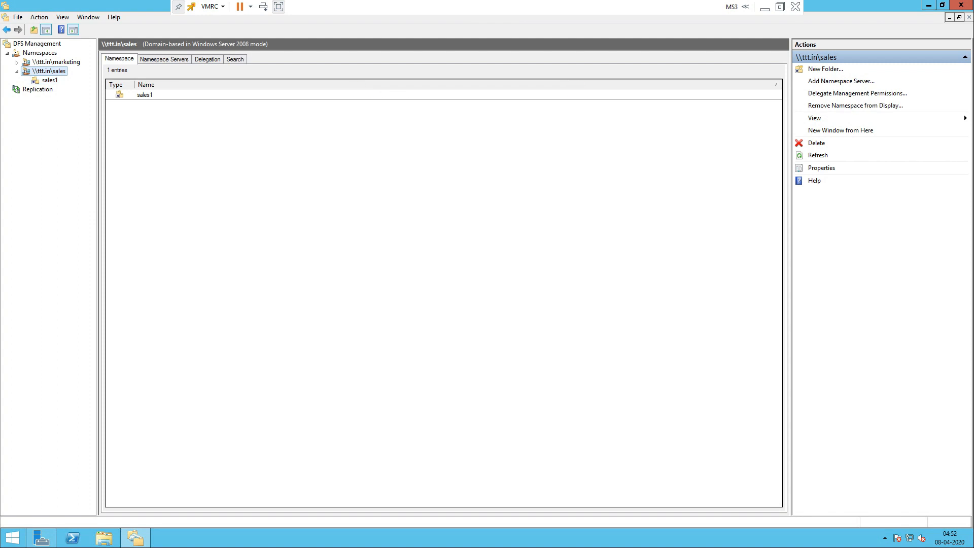
# Step: Start a new folder named sales2 in the sales namespace
pyautogui.rightClick(49, 71)
pyautogui.click(84, 77)
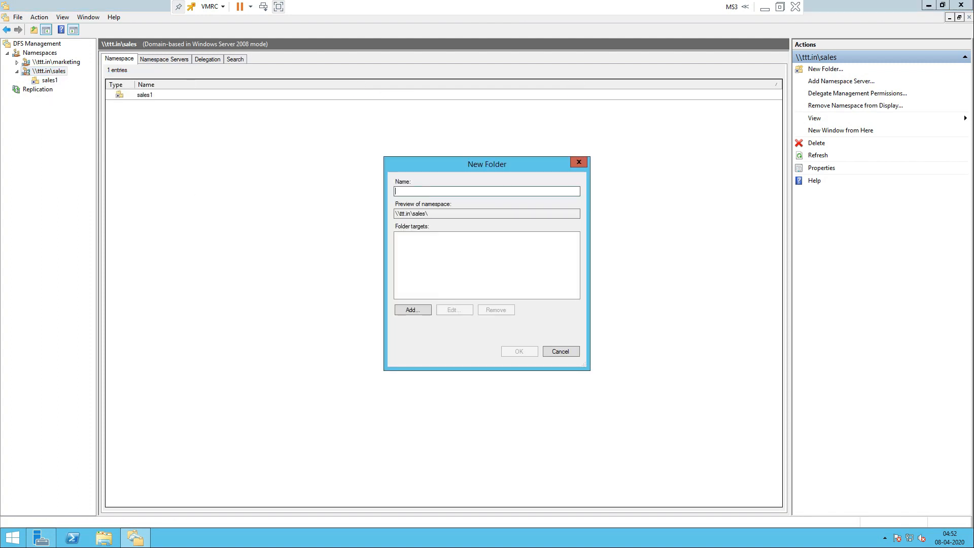
pyautogui.write('sales2')
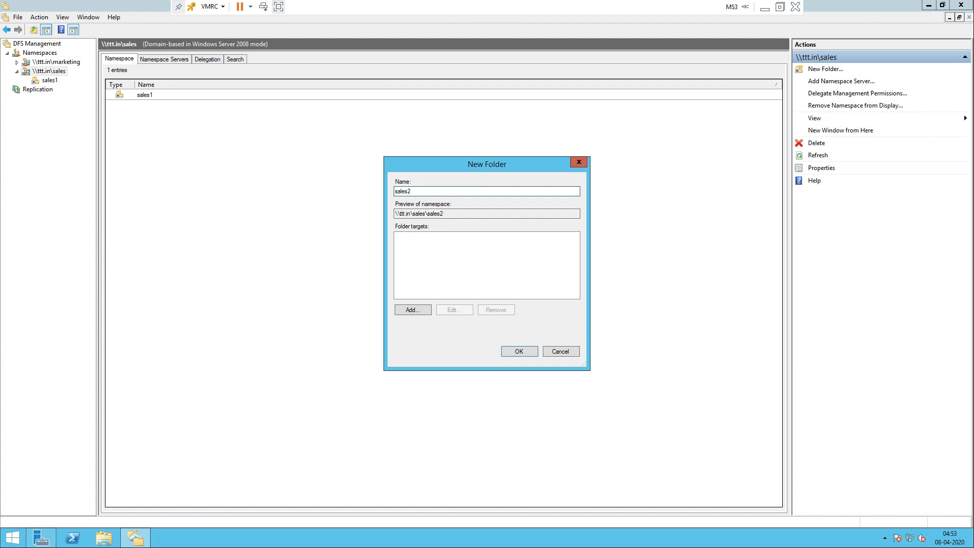
# Step: Target sales2 at \\MS2\sales2 and create the folder
pyautogui.click(413, 310)
pyautogui.click(569, 265)
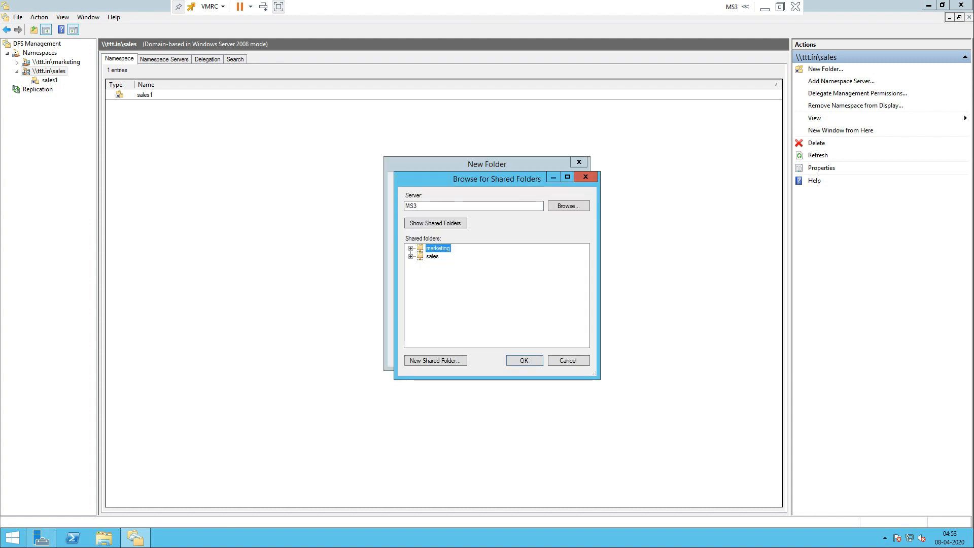
pyautogui.click(568, 206)
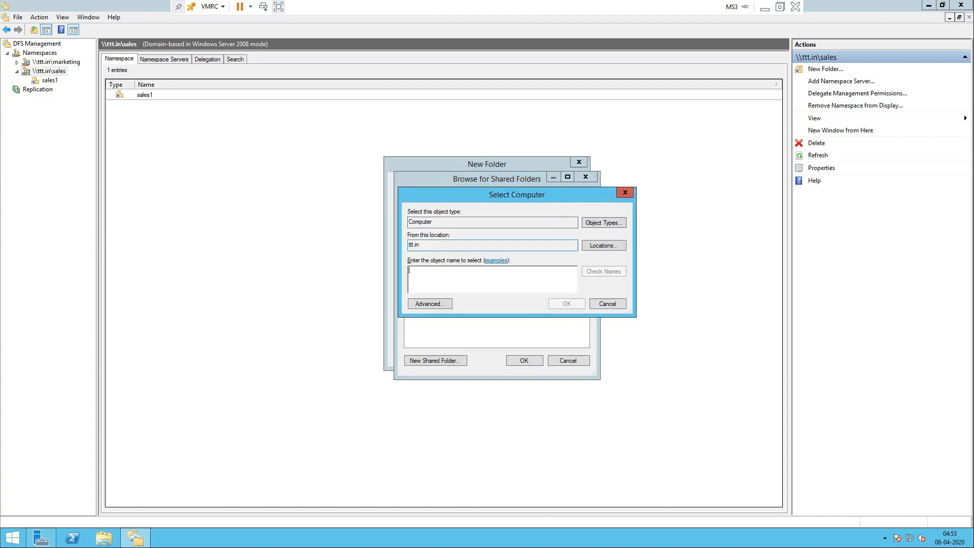
pyautogui.click(430, 304)
pyautogui.click(642, 306)
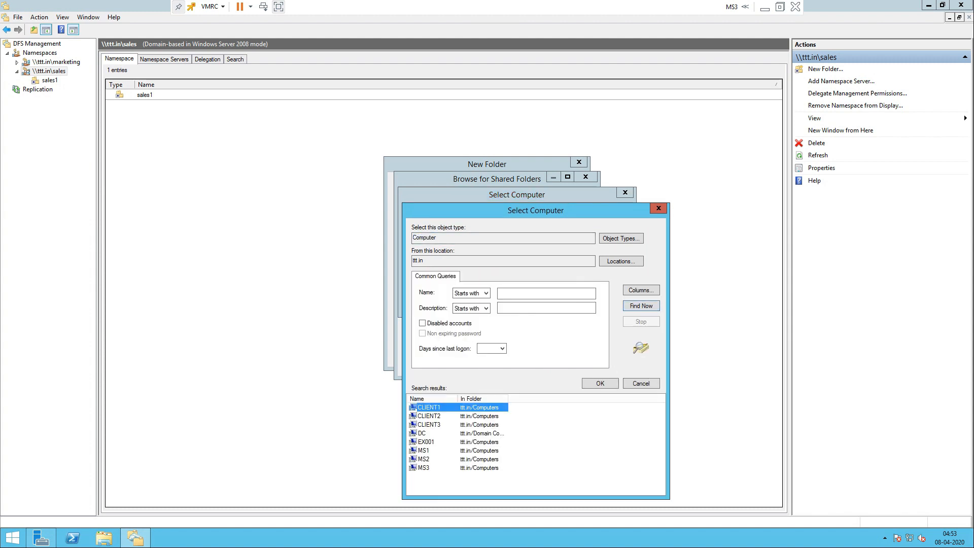
pyautogui.click(424, 459)
pyautogui.press('Return')
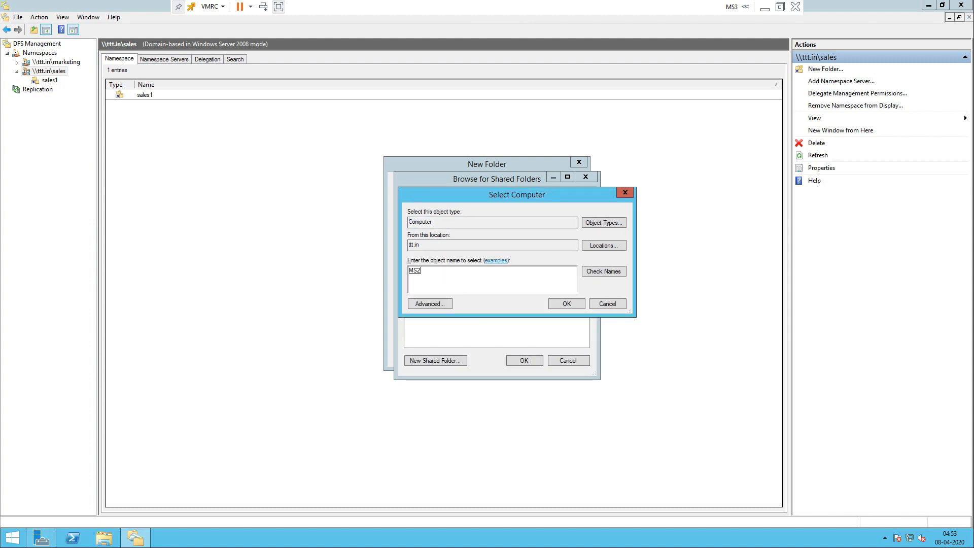
pyautogui.press('Return')
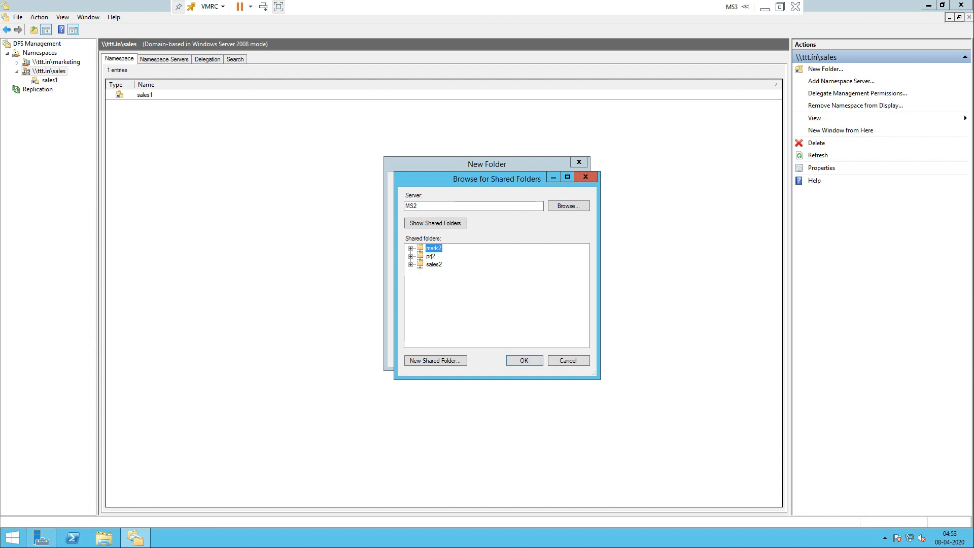
pyautogui.click(434, 265)
pyautogui.press('Return')
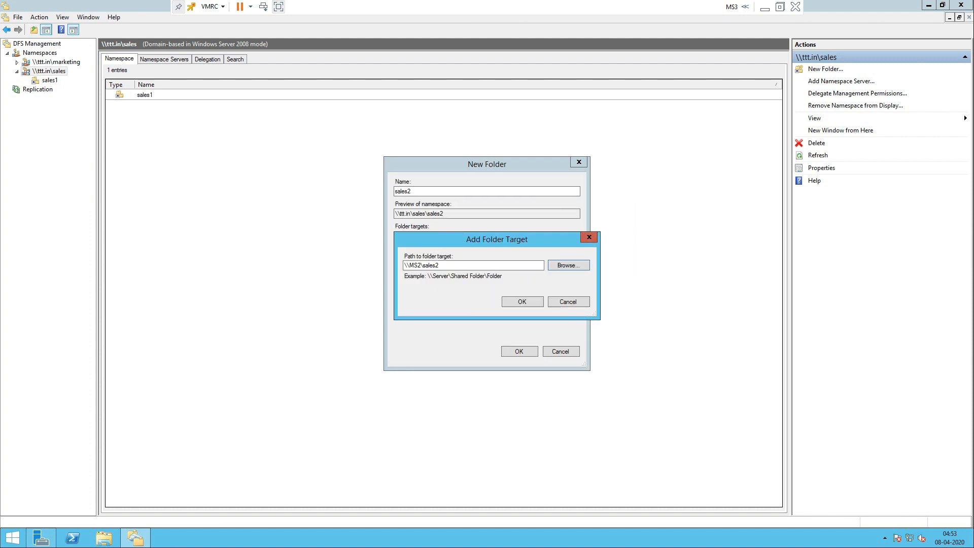
pyautogui.press('Return')
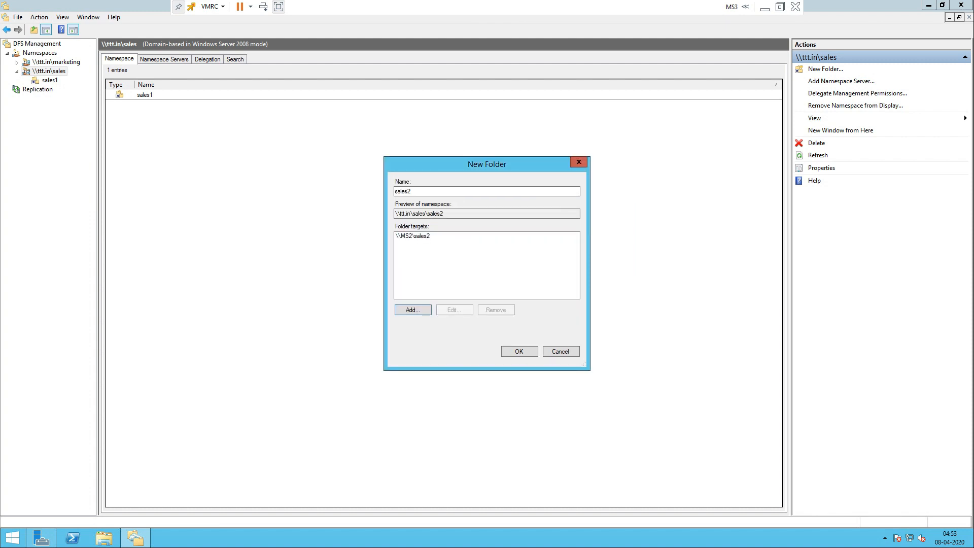
pyautogui.press('Return')
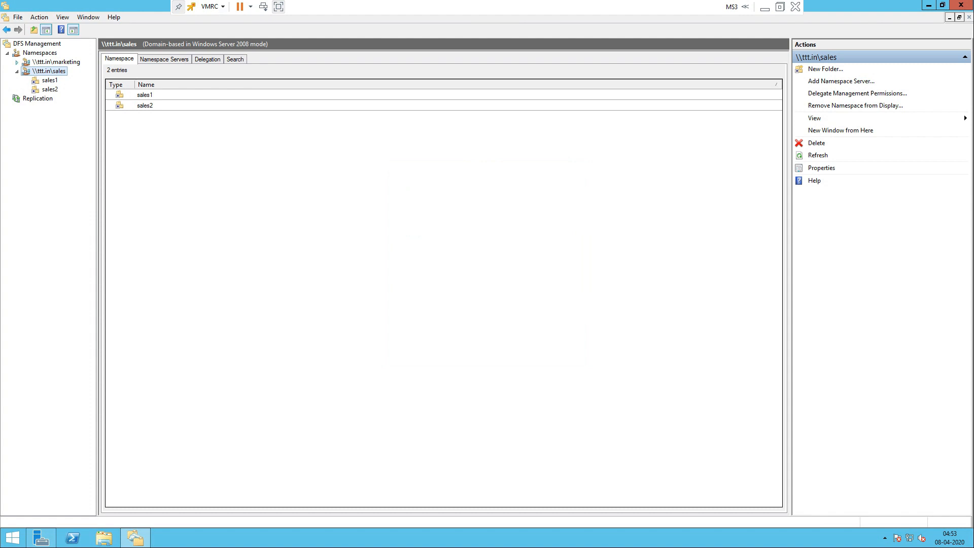
# Step: Check the targets of mark2, mrk1 and sales2, then minimize the DFS console
pyautogui.click(51, 71)
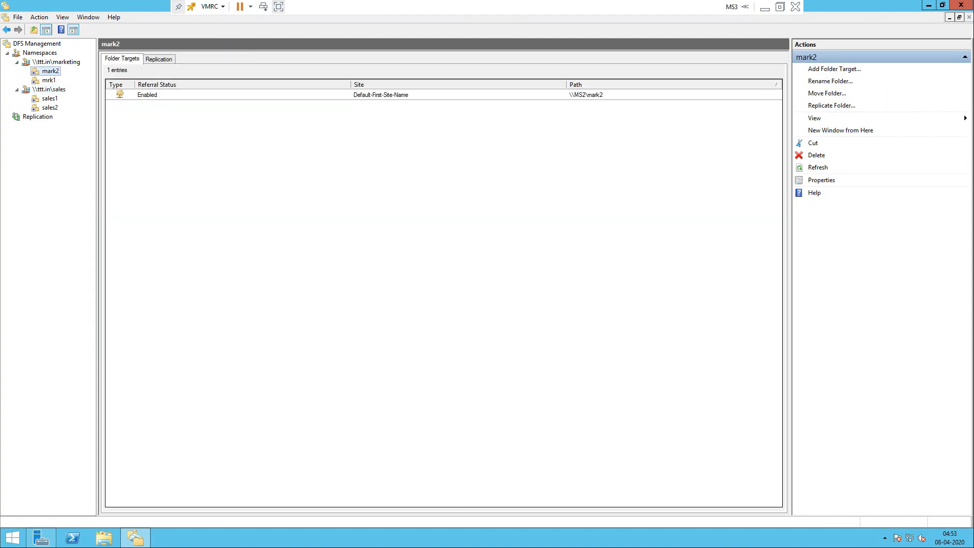
pyautogui.click(49, 89)
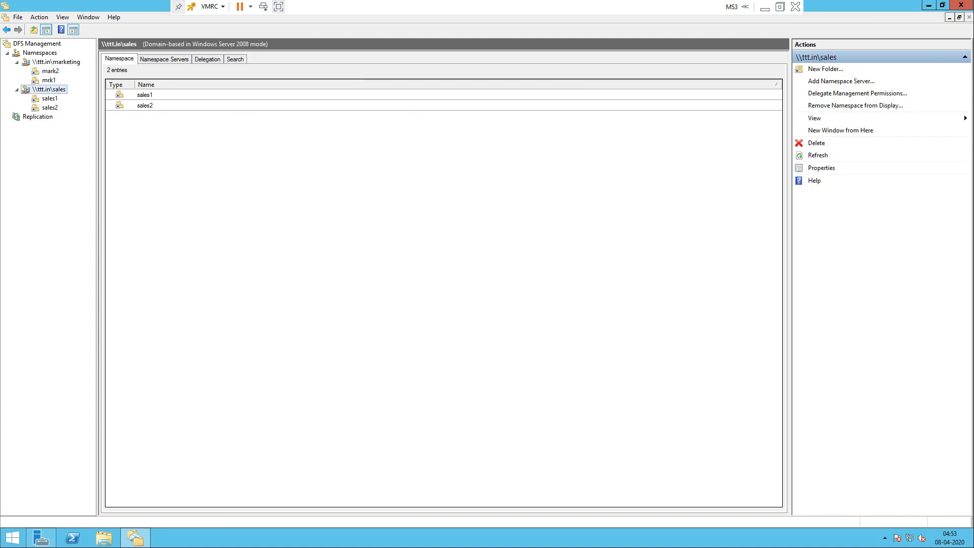
pyautogui.click(49, 80)
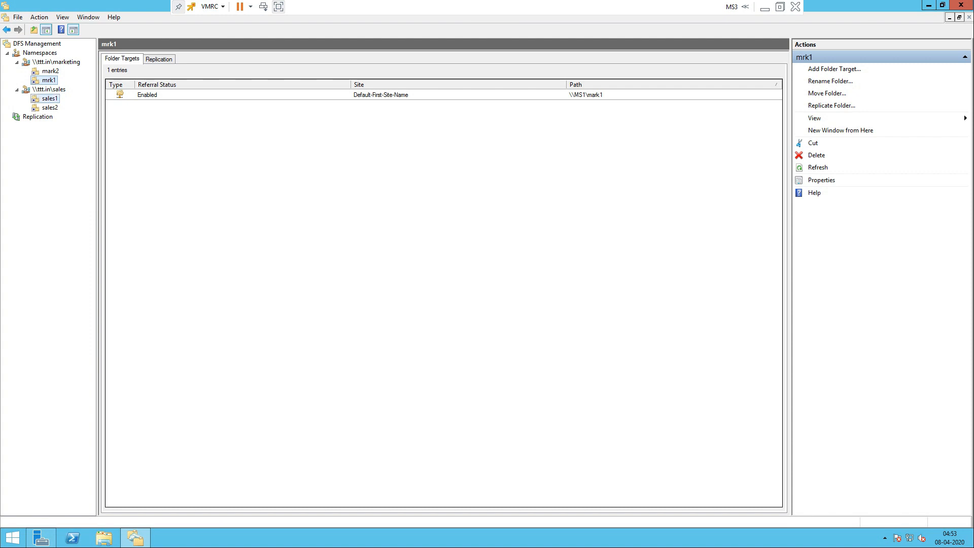
pyautogui.click(50, 107)
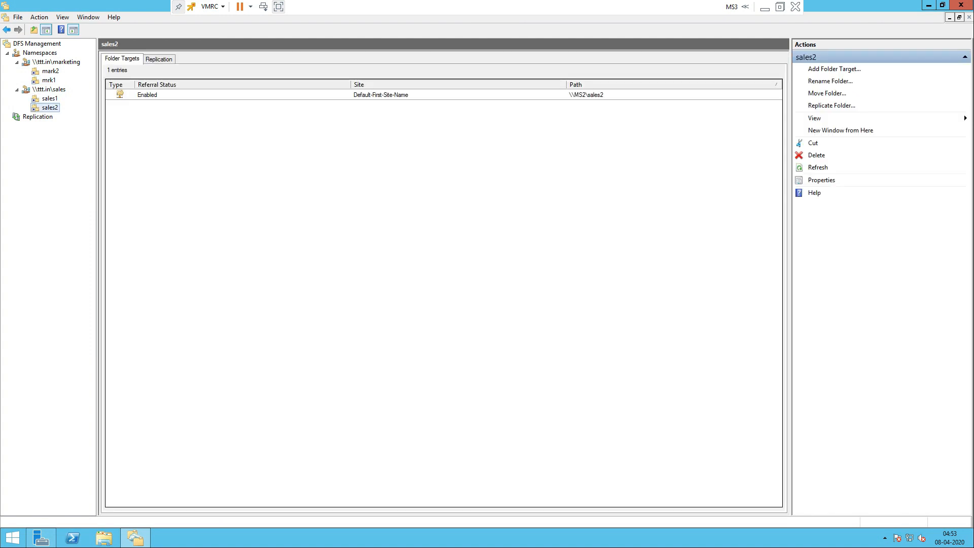
pyautogui.click(49, 80)
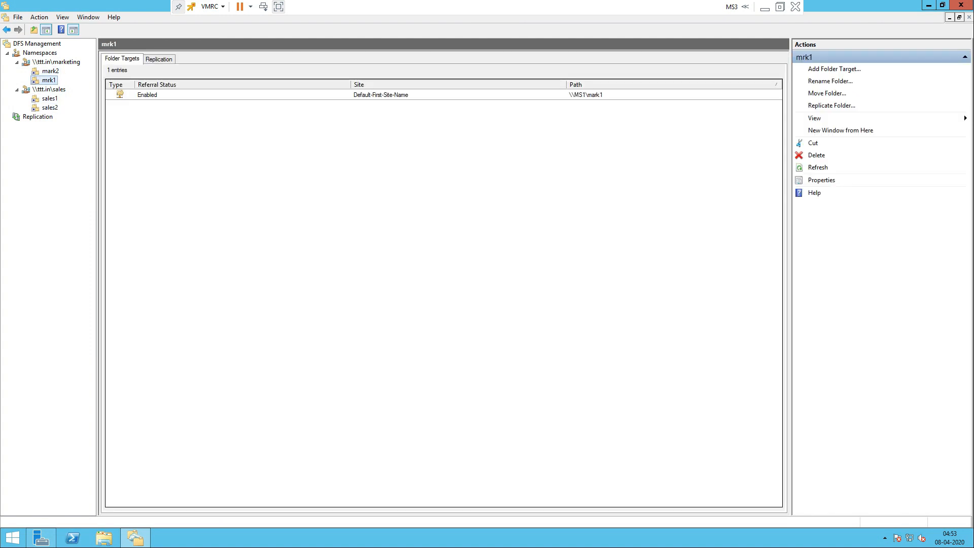
pyautogui.click(50, 107)
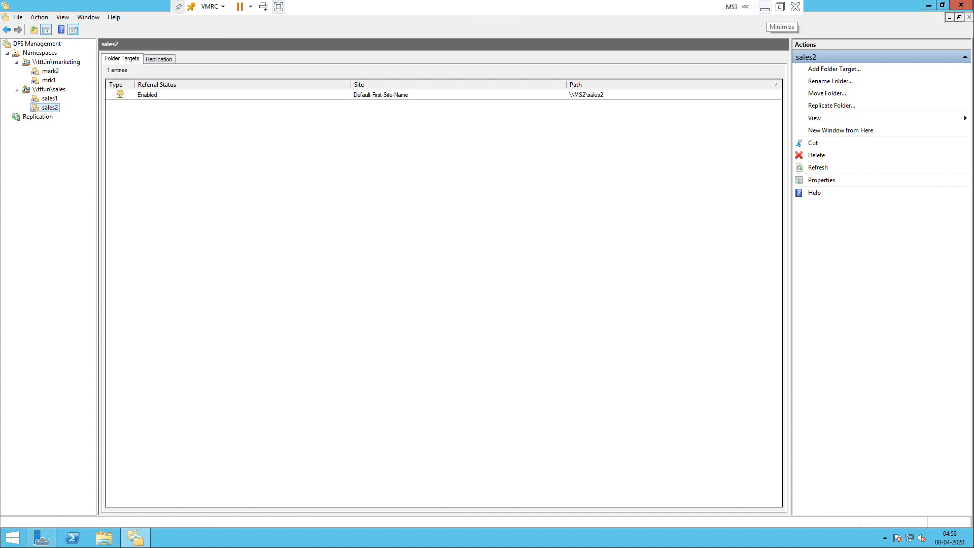
pyautogui.click(765, 7)
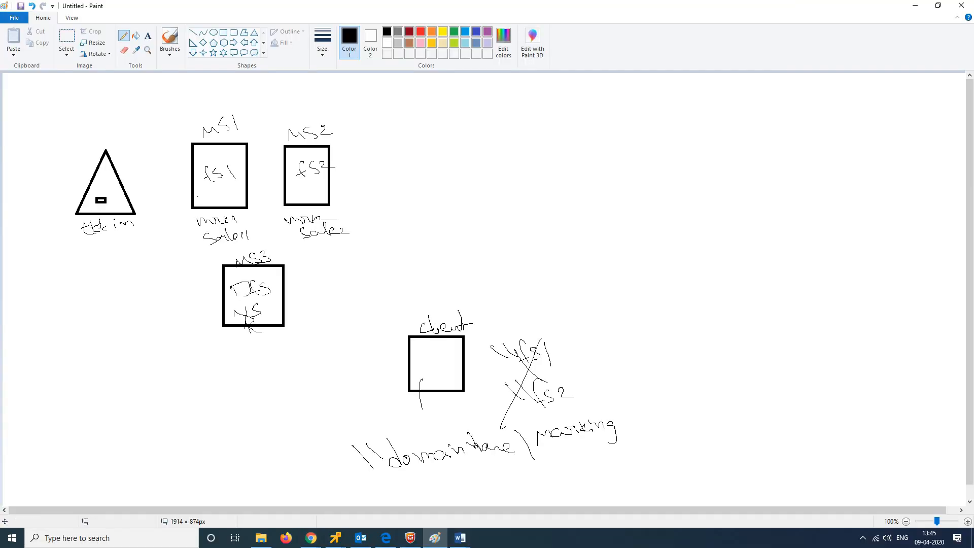
# Step: Sign in to the win 10 client1 VM with the account password
pyautogui.click(335, 538)
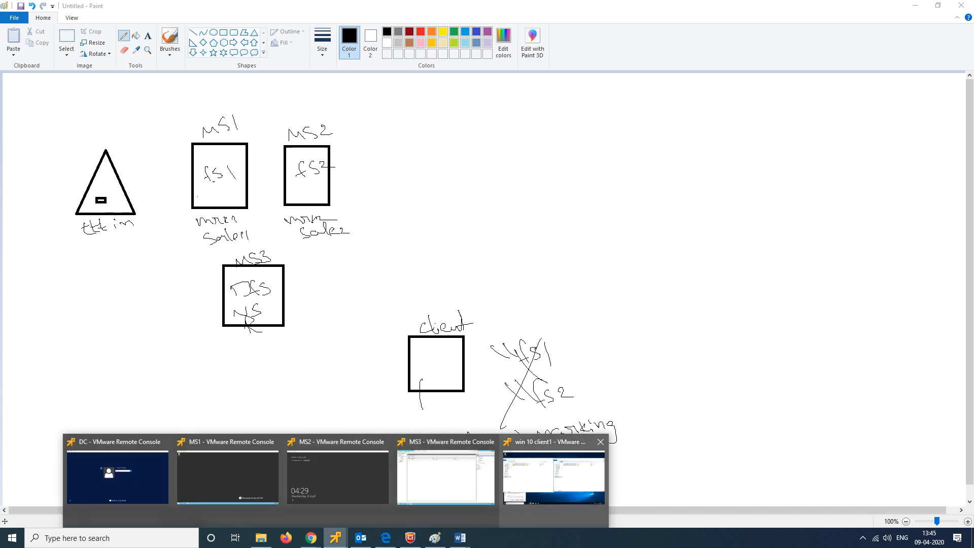
pyautogui.click(554, 477)
pyautogui.press('space')
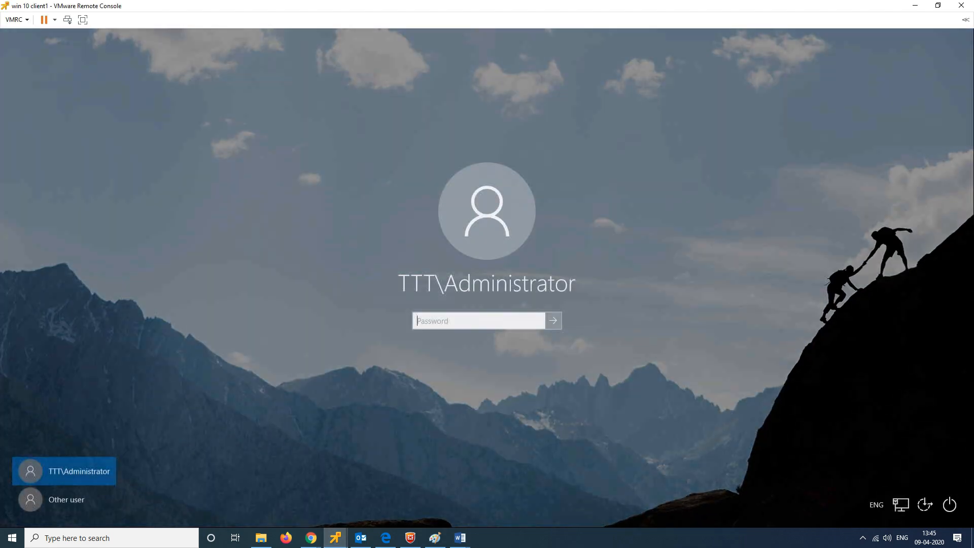
pyautogui.write('******')
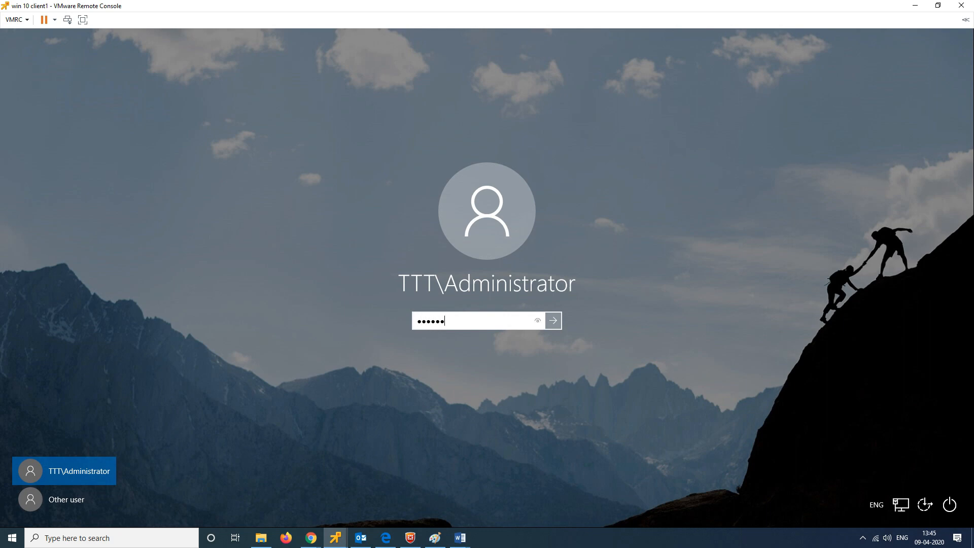
pyautogui.write('***')
pyautogui.press('Return')
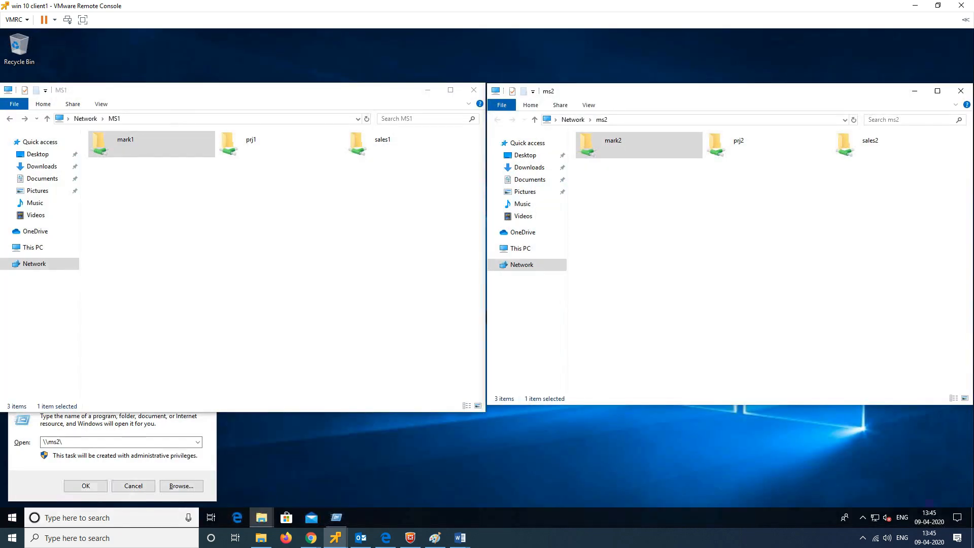
# Step: Close the MS1 and ms2 Explorer windows
pyautogui.click(203, 119)
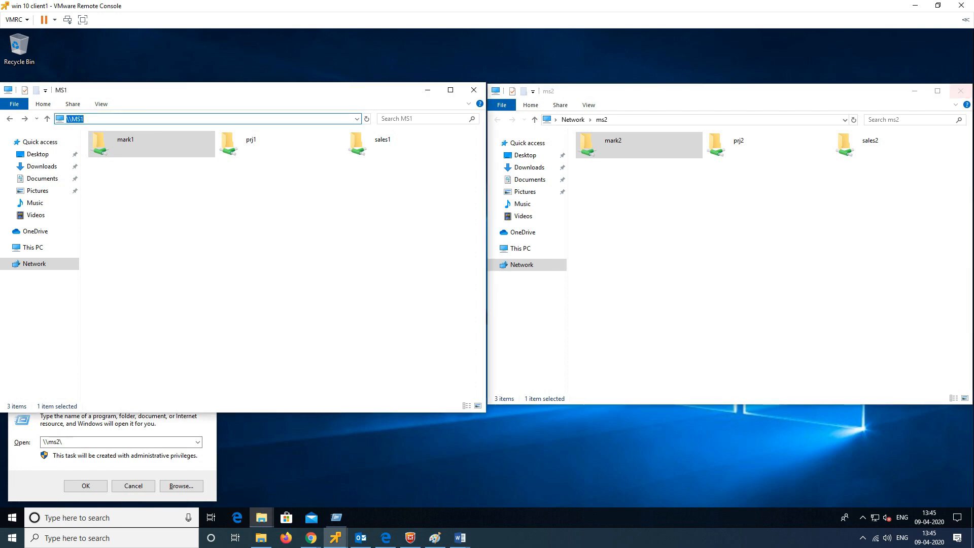
pyautogui.click(695, 119)
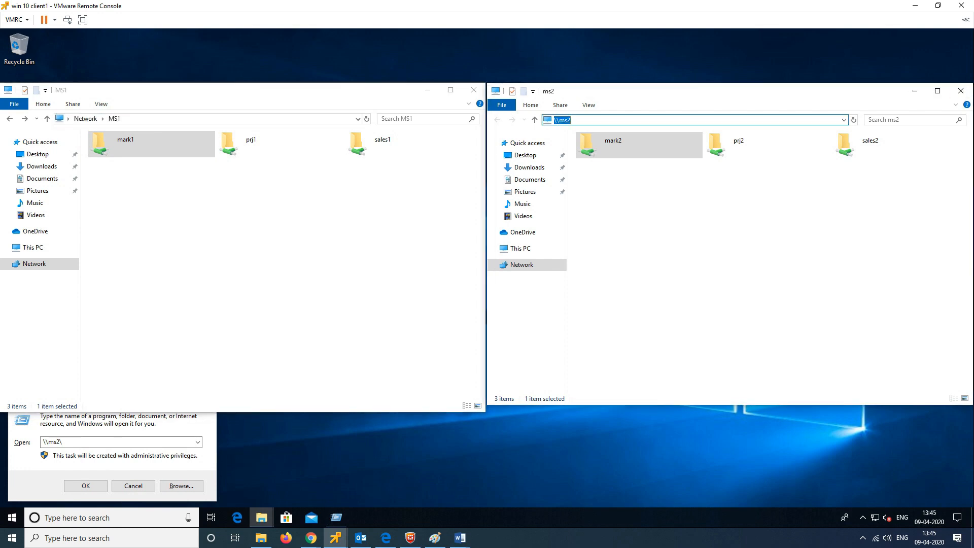
pyautogui.click(474, 90)
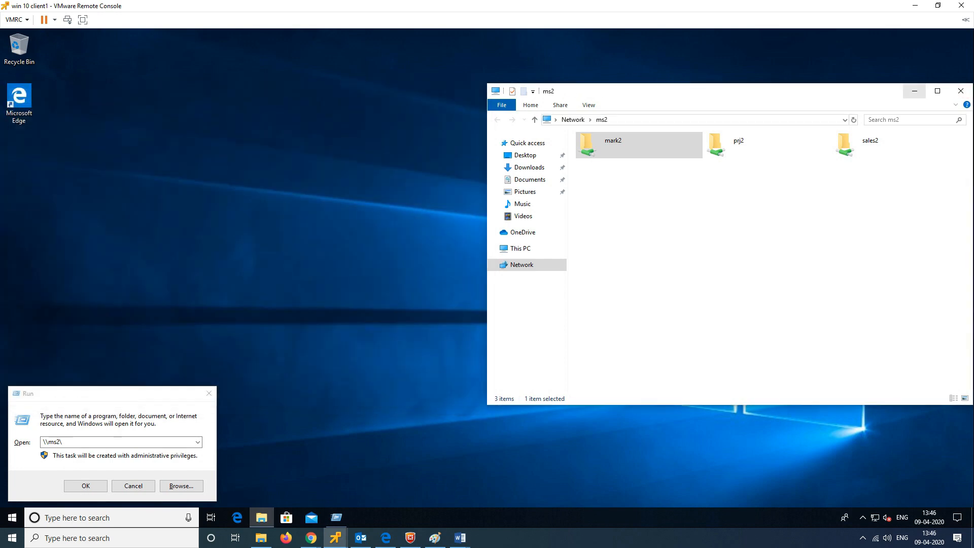
pyautogui.click(960, 91)
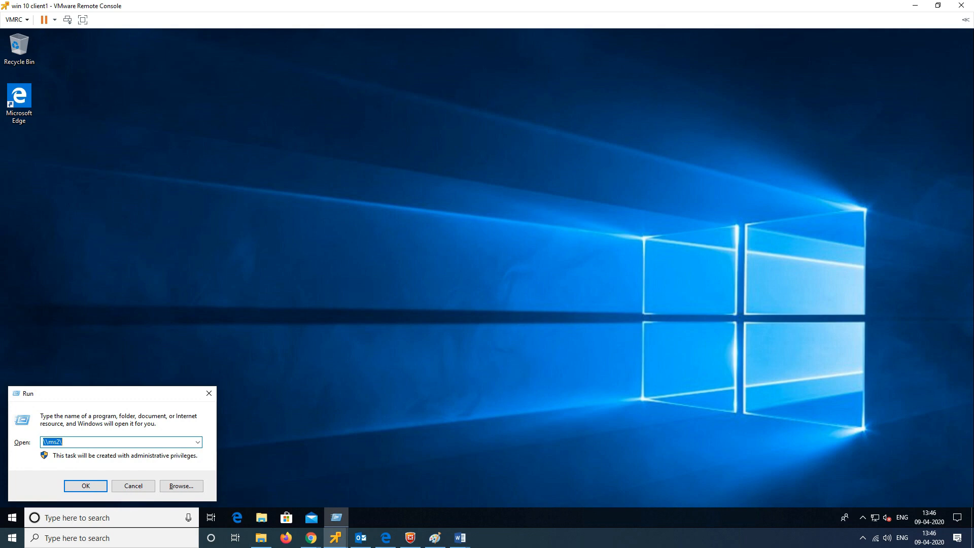
# Step: Open \\ttt.in\marketing maximized in Explorer and confirm mark2 is empty
pyautogui.write('\\\\\\ttt')
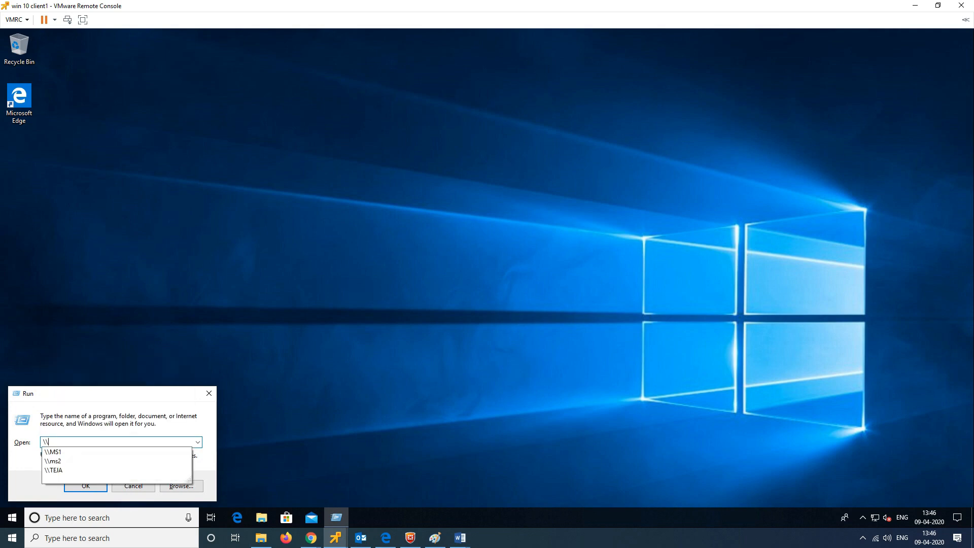
pyautogui.write('.in\\')
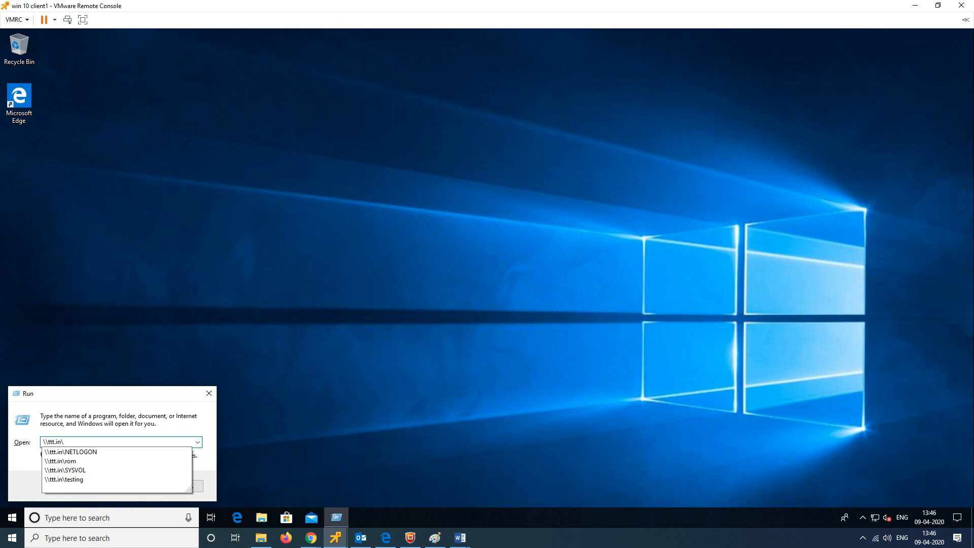
pyautogui.write('mar')
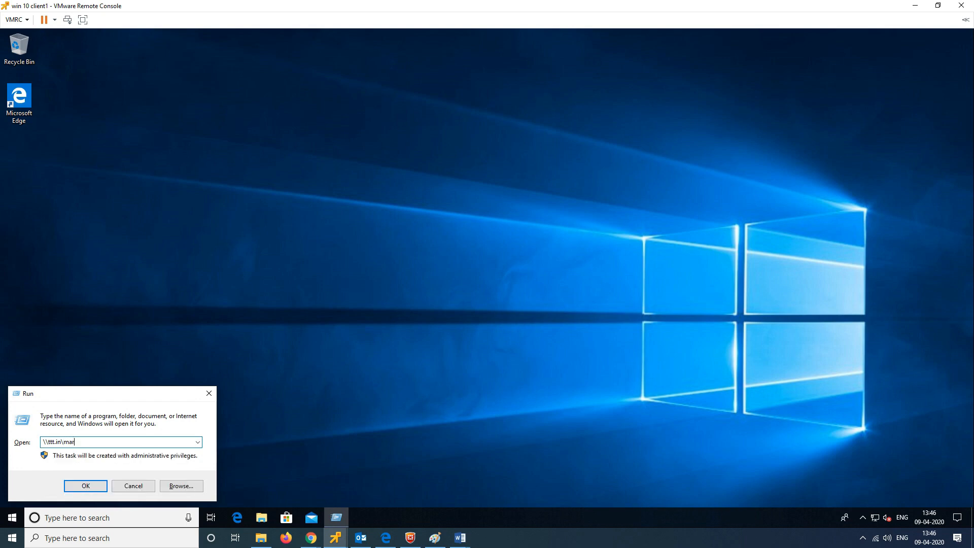
pyautogui.write('keting')
pyautogui.press('Return')
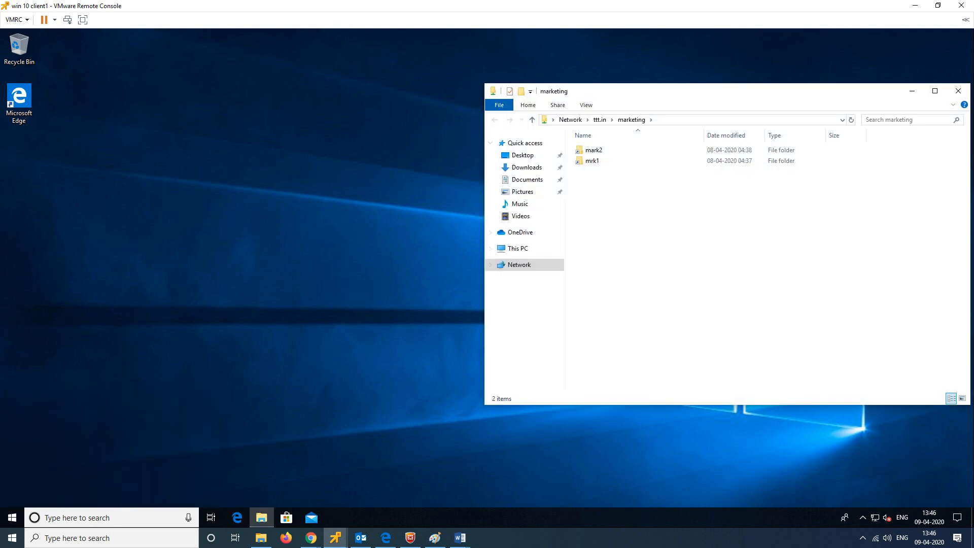
pyautogui.moveTo(829, 95); pyautogui.dragTo(474, 71)
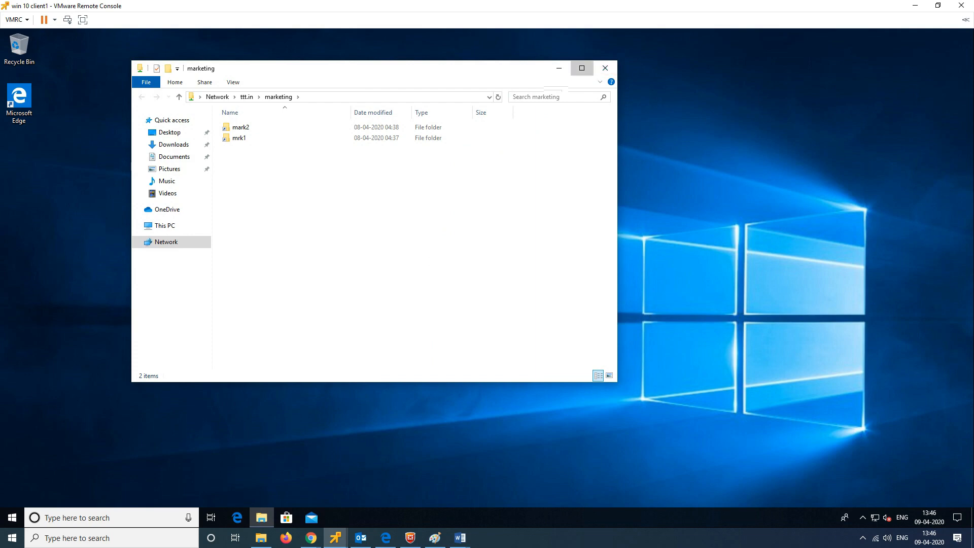
pyautogui.click(583, 67)
pyautogui.click(190, 60)
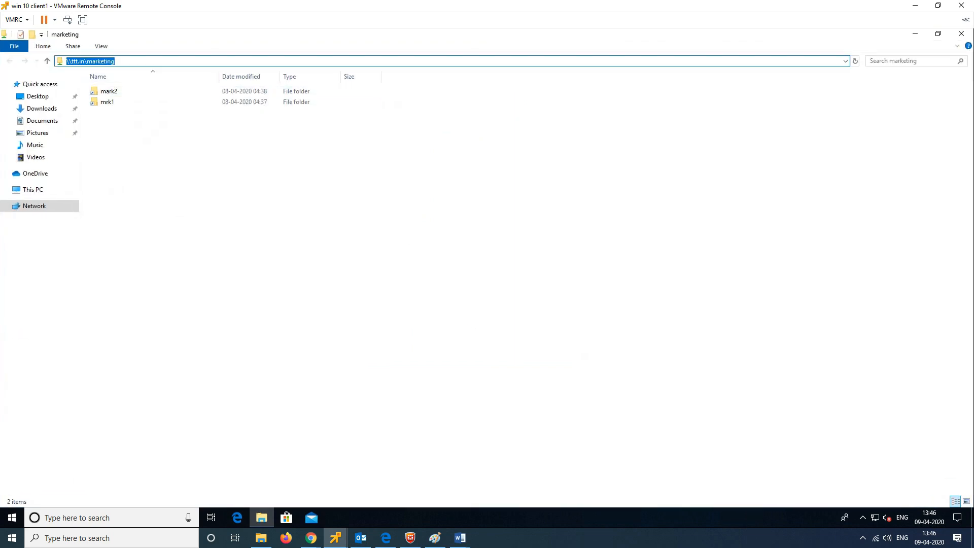
pyautogui.doubleClick(108, 92)
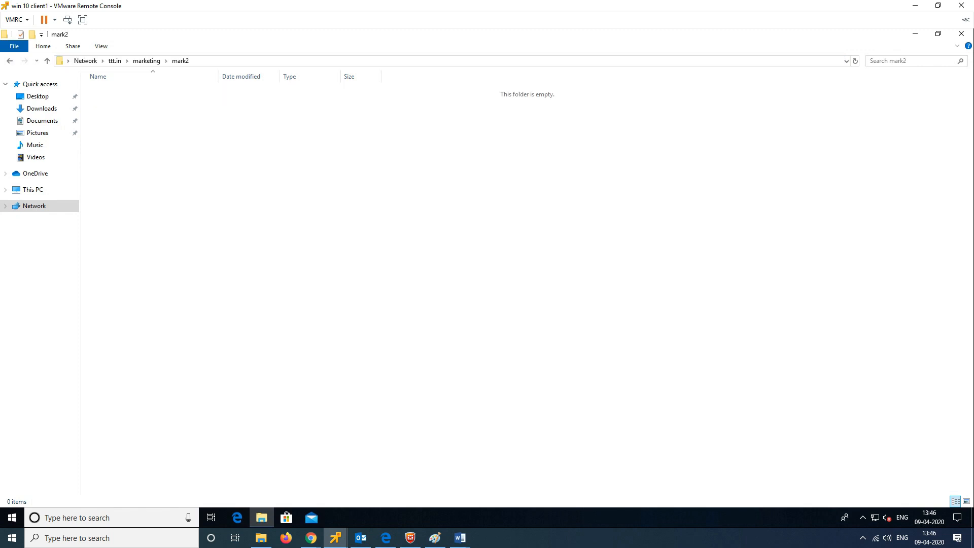
pyautogui.hotkey('alt', 'Left')
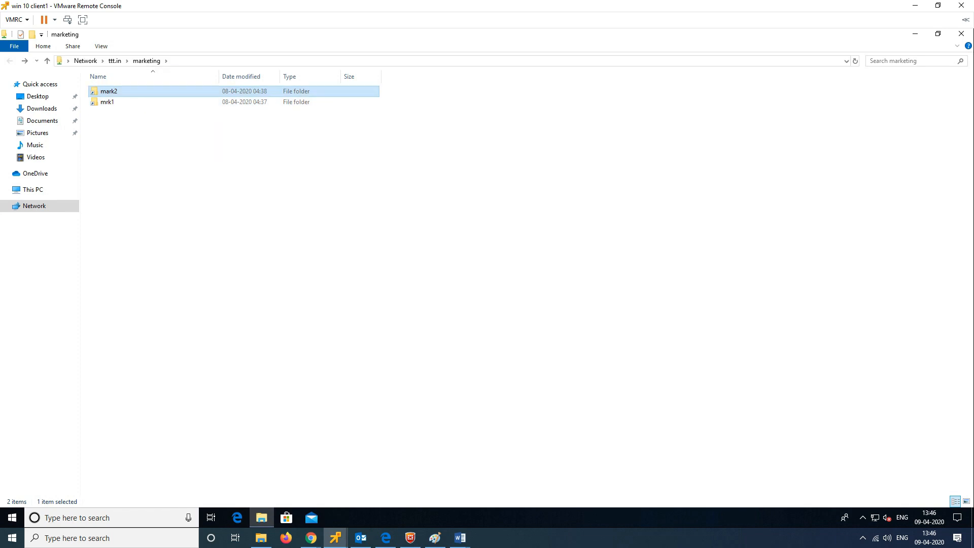
# Step: Browse the mark2 and mrk1 folders in the \\ttt.in\marketing namespace
pyautogui.click(132, 85)
pyautogui.doubleClick(122, 91)
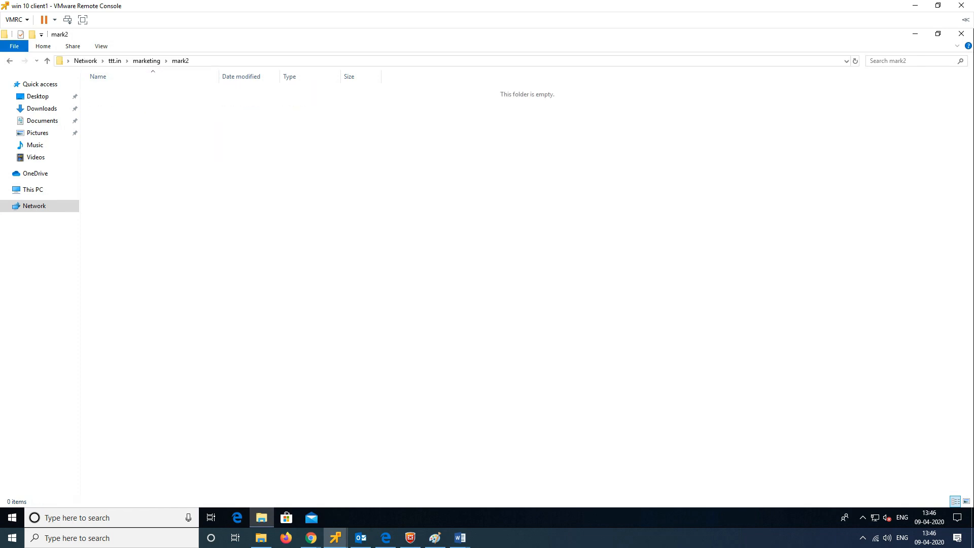
pyautogui.hotkey('alt', 'Left')
pyautogui.doubleClick(120, 102)
pyautogui.click(10, 61)
pyautogui.click(122, 92)
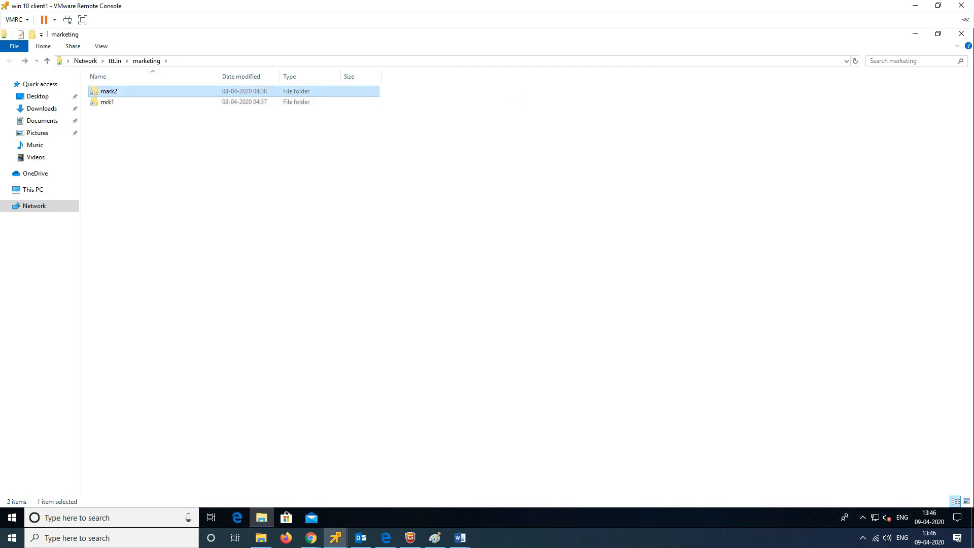
pyautogui.press('F2')
pyautogui.press('Escape')
pyautogui.press('Return')
pyautogui.hotkey('alt', 'Left')
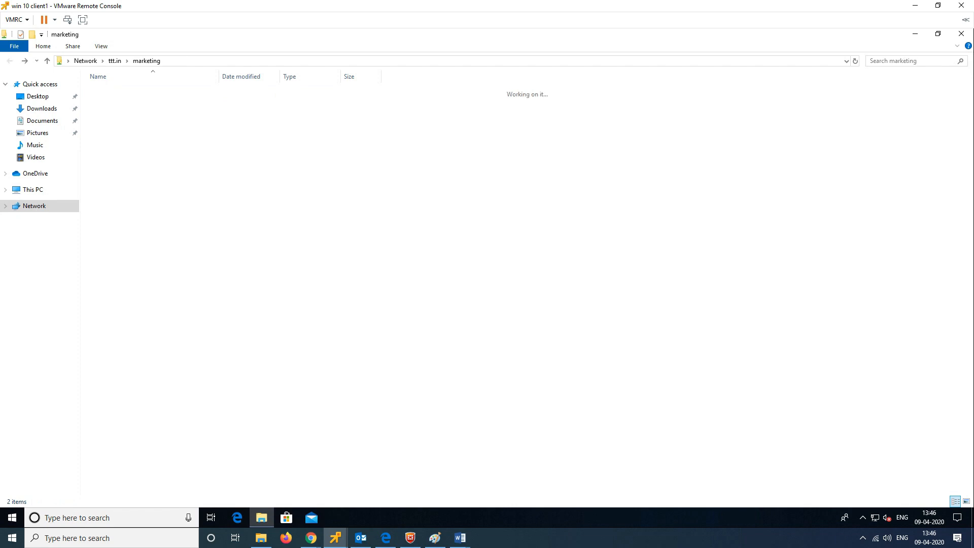
# Step: Change the path to \\ttt.in\sales and check that sales1 is empty
pyautogui.hotkey('alt', 'd')
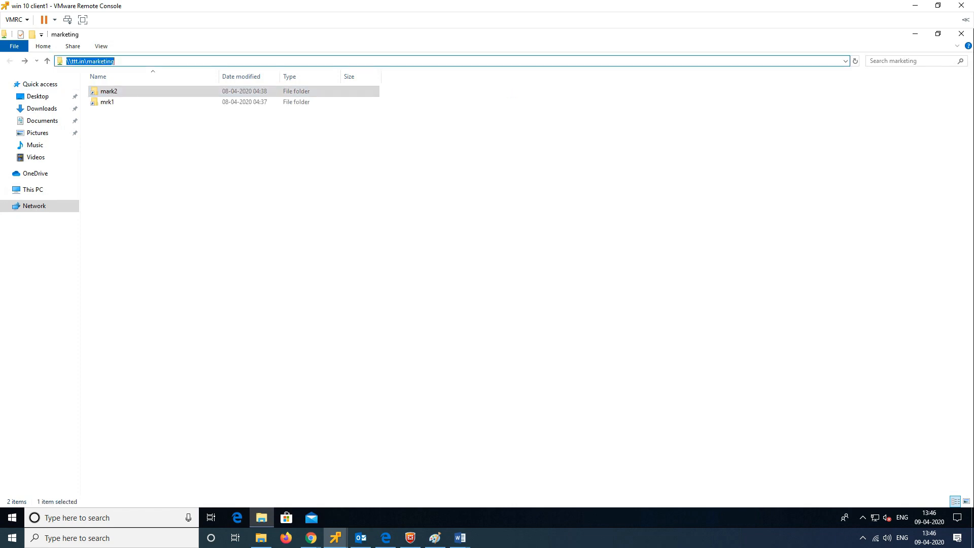
pyautogui.press('End')
pyautogui.press('BackSpace')
pyautogui.press('BackSpace')
pyautogui.press('BackSpace')
pyautogui.press('BackSpace')
pyautogui.press('BackSpace')
pyautogui.press('BackSpace')
pyautogui.press('BackSpace')
pyautogui.press('BackSpace')
pyautogui.press('BackSpace')
pyautogui.write('sales')
pyautogui.press('Return')
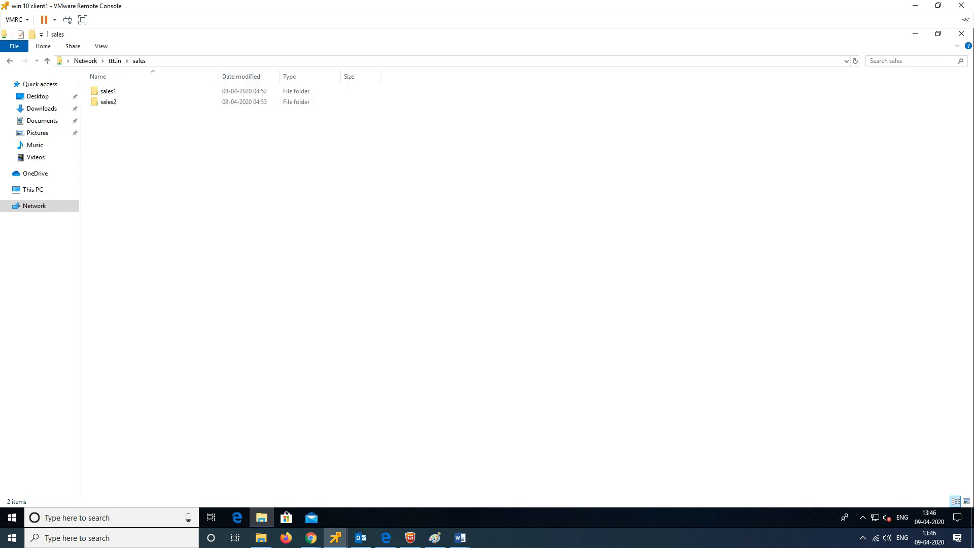
pyautogui.press('Return')
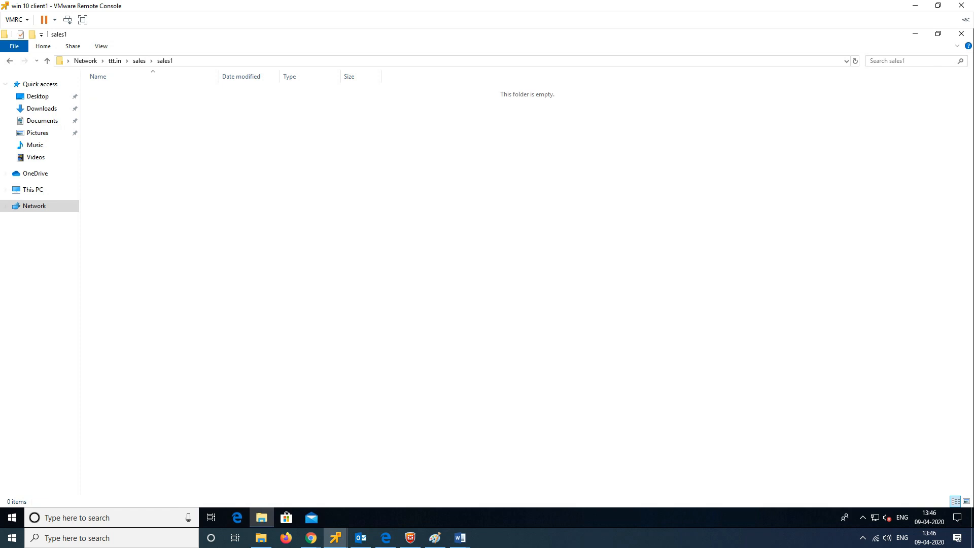
pyautogui.press('BackSpace')
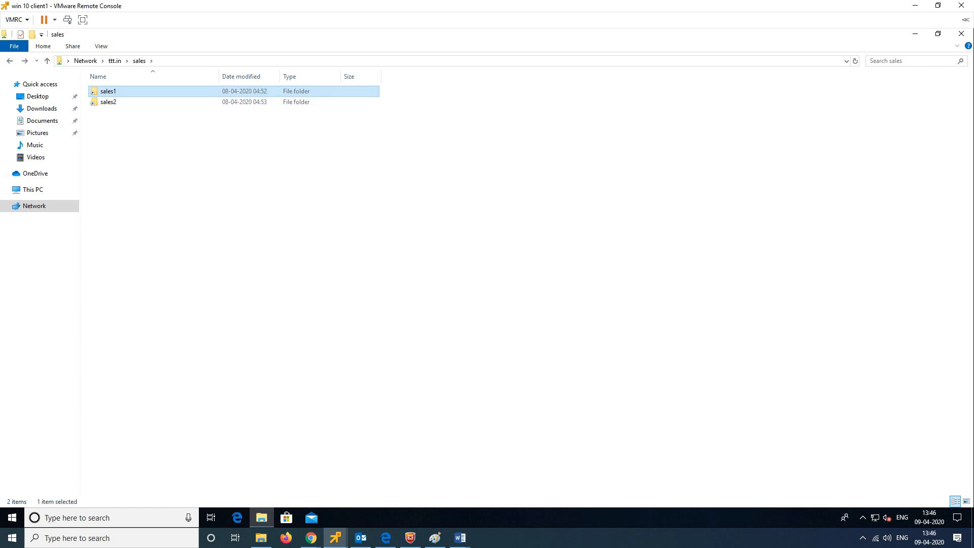
pyautogui.press('alt')
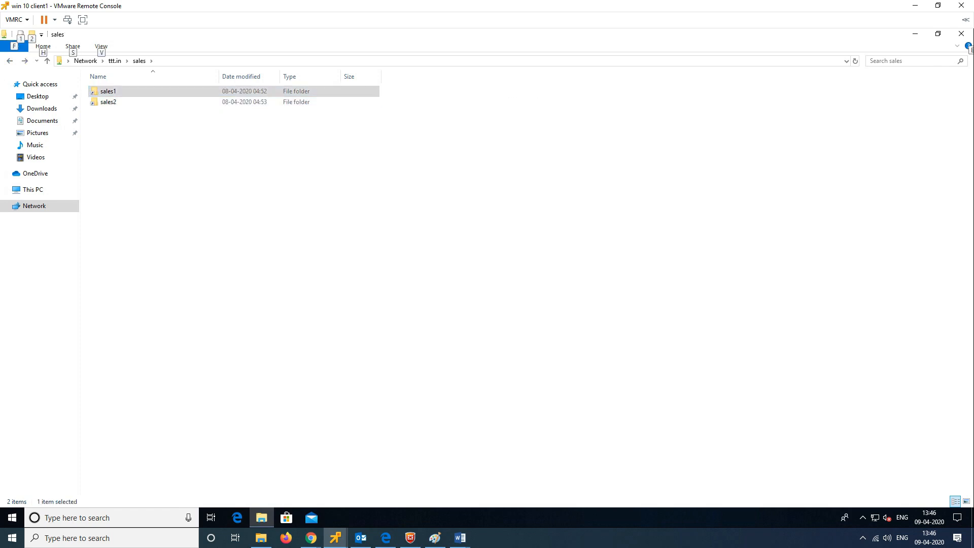
pyautogui.moveTo(156, 481); pyautogui.dragTo(108, 497)
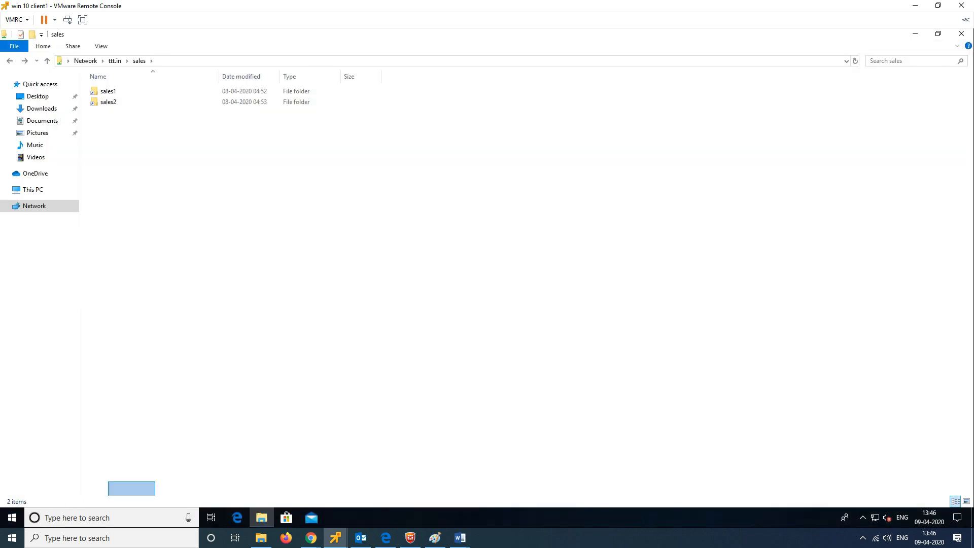
pyautogui.click(108, 518)
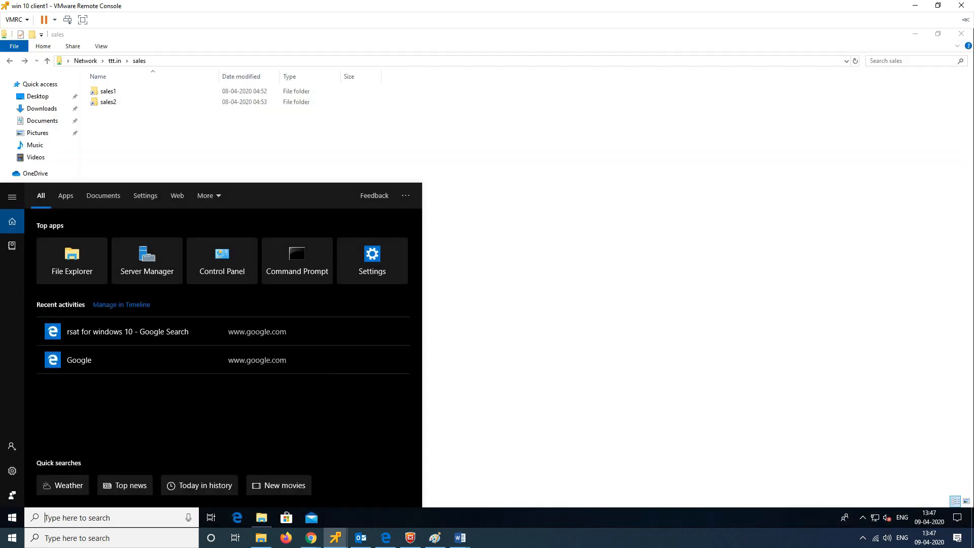
# Step: Open \\ms1 and \\ms2 with Run and stack their Explorer windows on the right
pyautogui.press('super+r')
pyautogui.write('\\\\ms1')
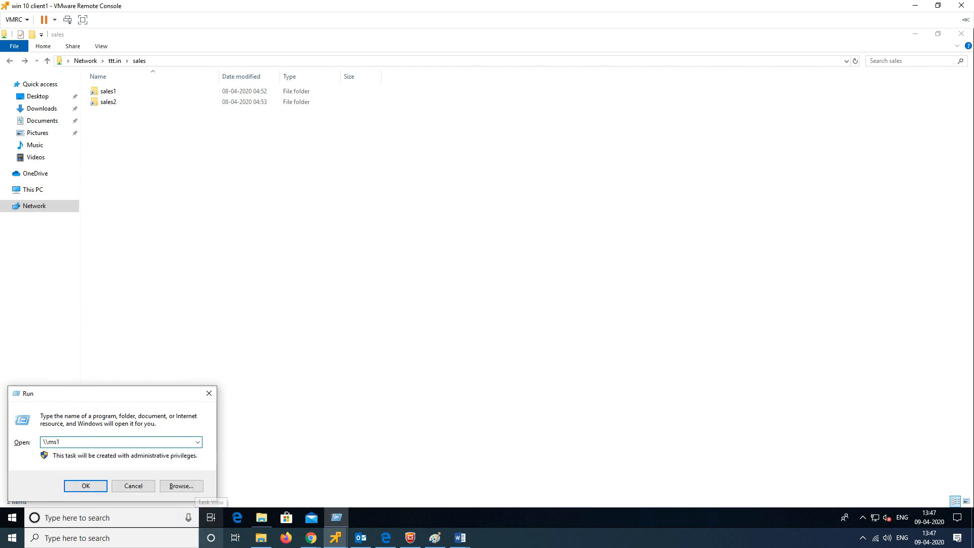
pyautogui.press('Return')
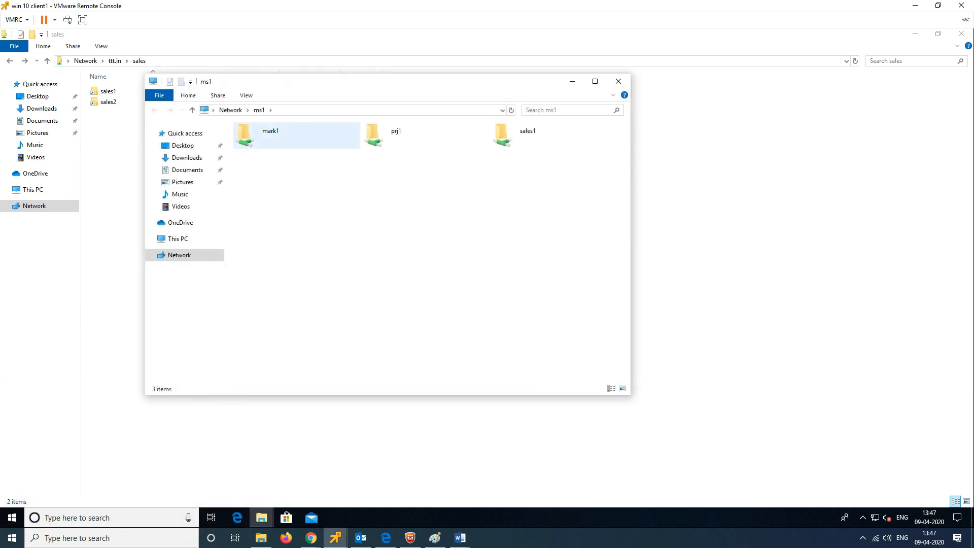
pyautogui.moveTo(357, 83); pyautogui.dragTo(525, 95)
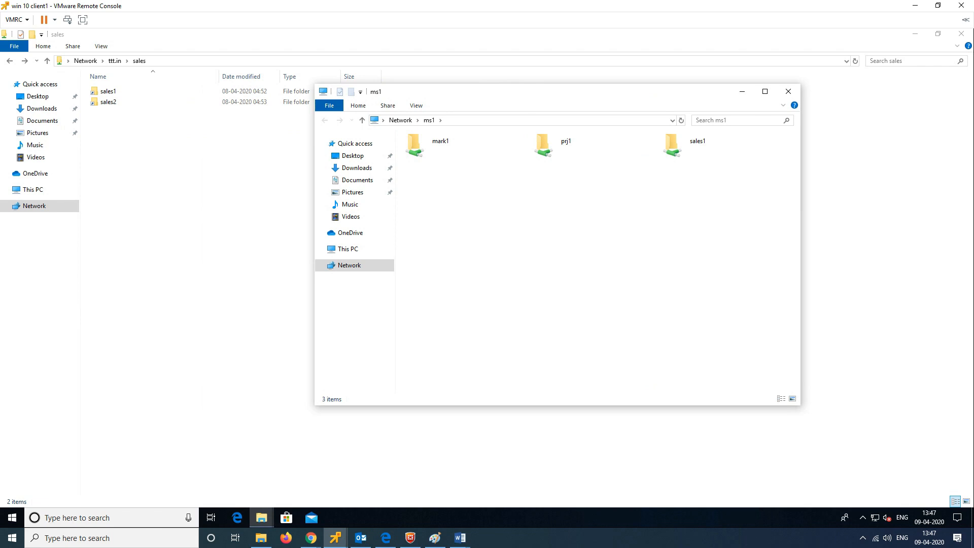
pyautogui.press('super+r')
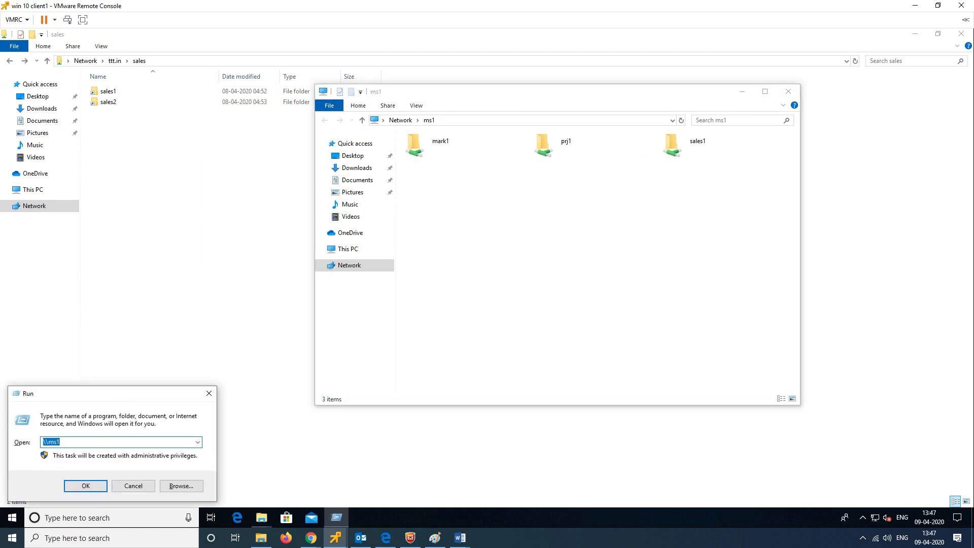
pyautogui.press('Right')
pyautogui.write('2')
pyautogui.press('Return')
pyautogui.moveTo(502, 105); pyautogui.dragTo(491, 205)
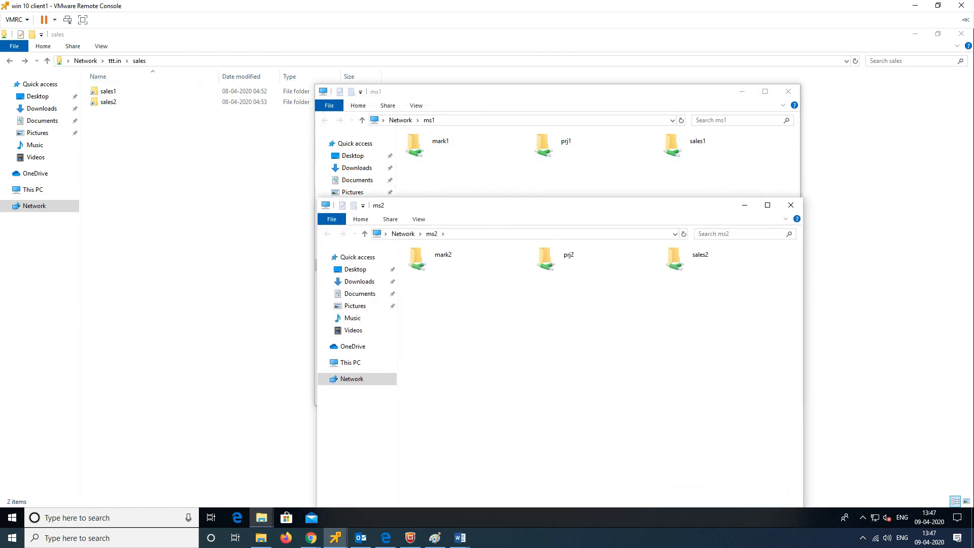
# Step: Bring the sales, ms1 and ms2 windows forward, selecting the sales1 share on ms1
pyautogui.click(199, 61)
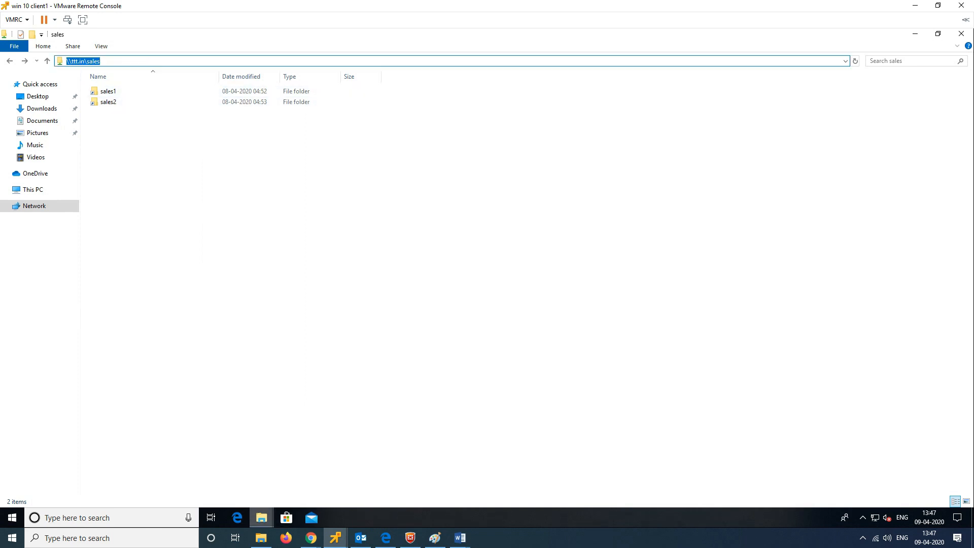
pyautogui.click(261, 518)
pyautogui.click(359, 472)
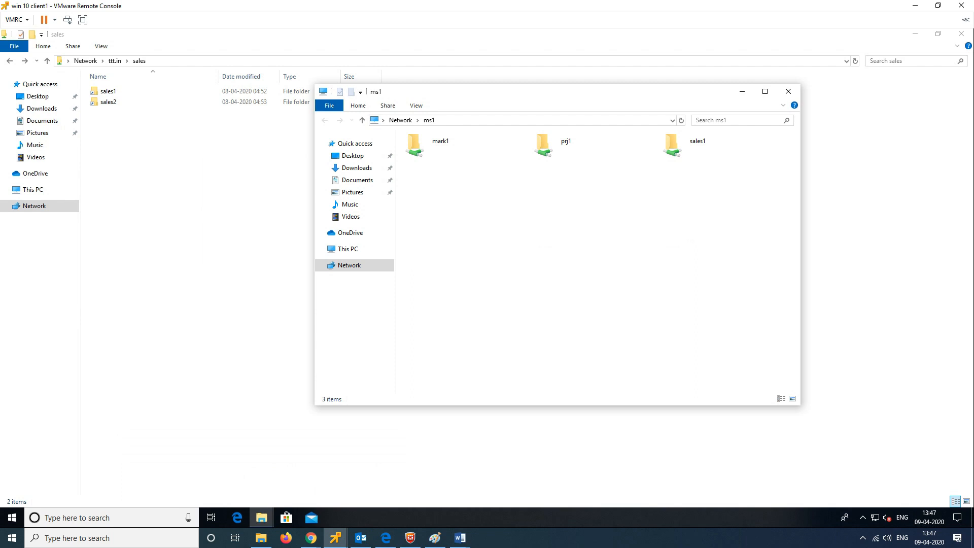
pyautogui.click(698, 145)
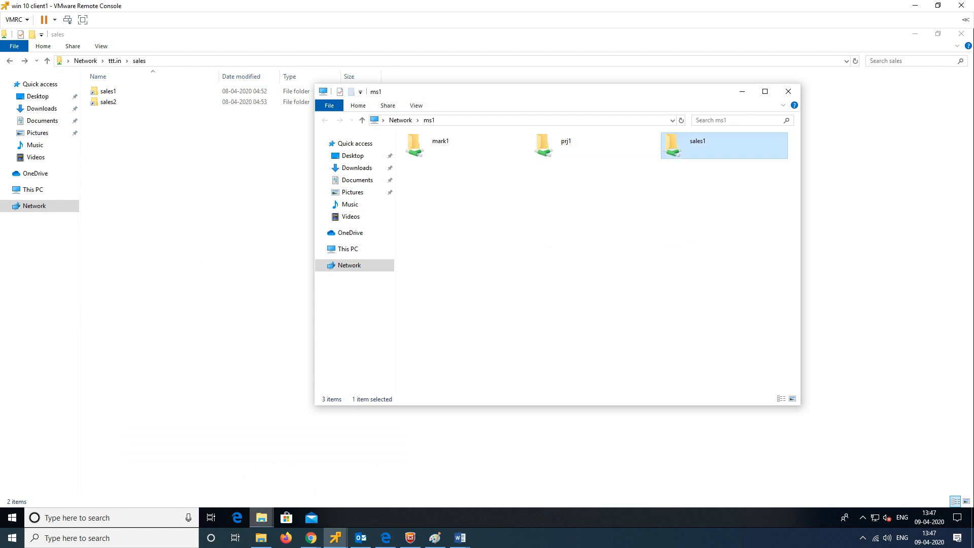
pyautogui.click(261, 517)
pyautogui.click(359, 477)
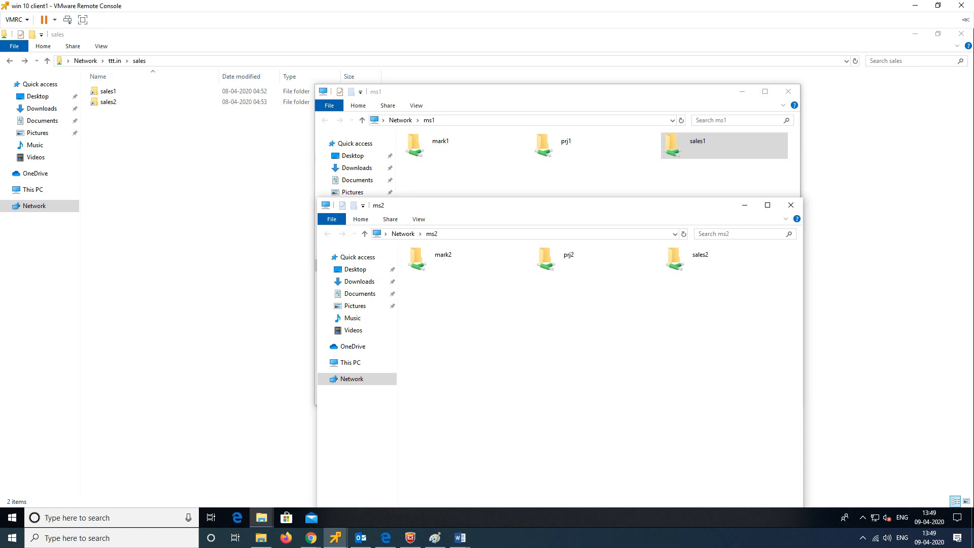
pyautogui.moveTo(335, 538)
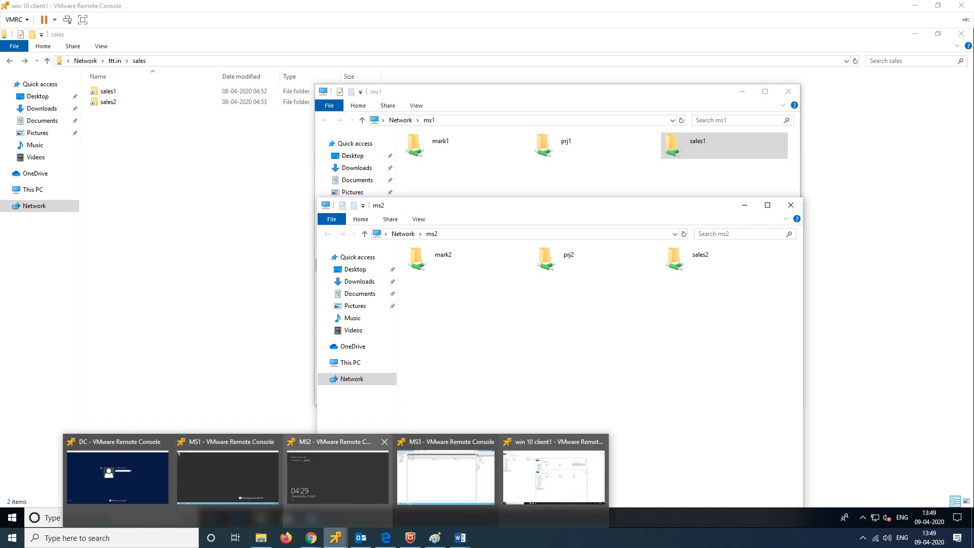
# Step: On MS3, delegate \\ttt.in\marketing management permissions to u1, found via Advanced Find Now
pyautogui.click(446, 477)
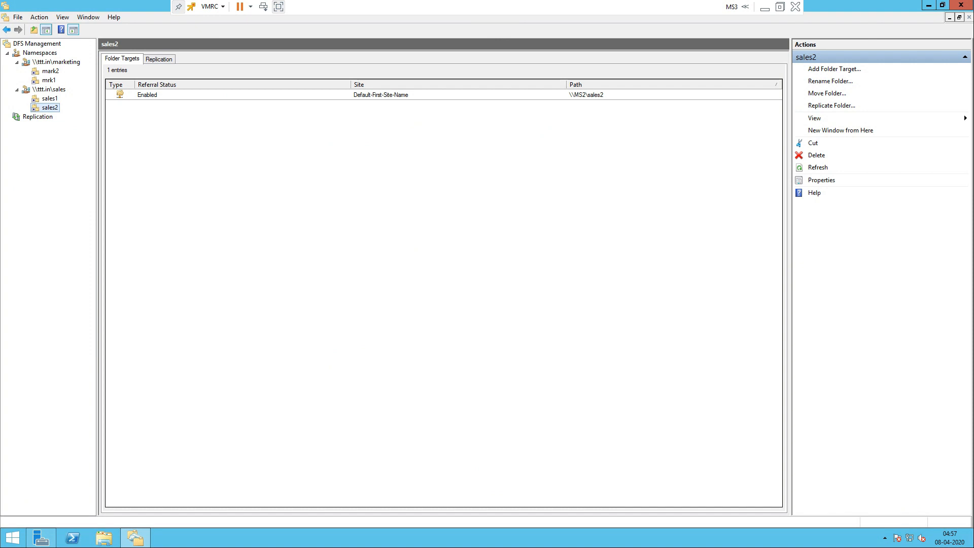
pyautogui.click(43, 62)
pyautogui.rightClick(47, 60)
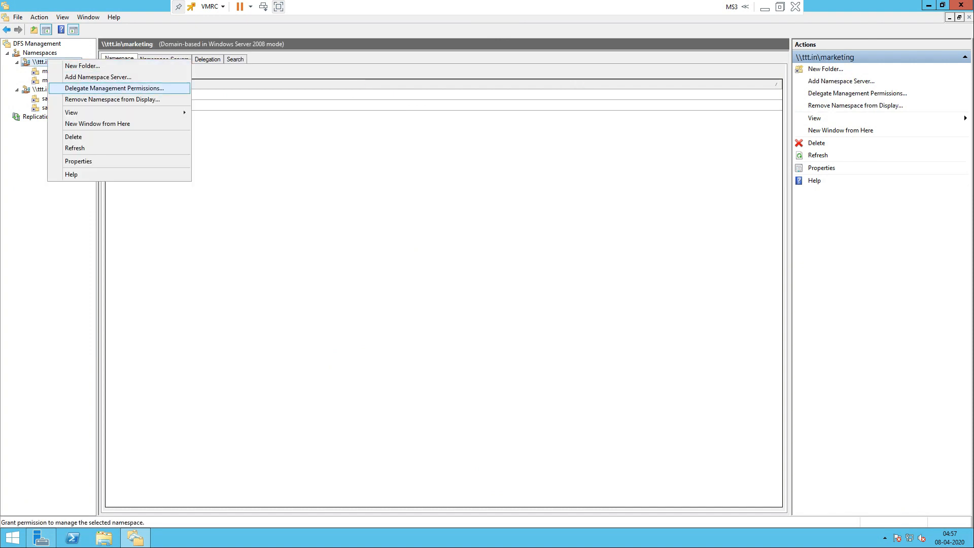
pyautogui.click(114, 89)
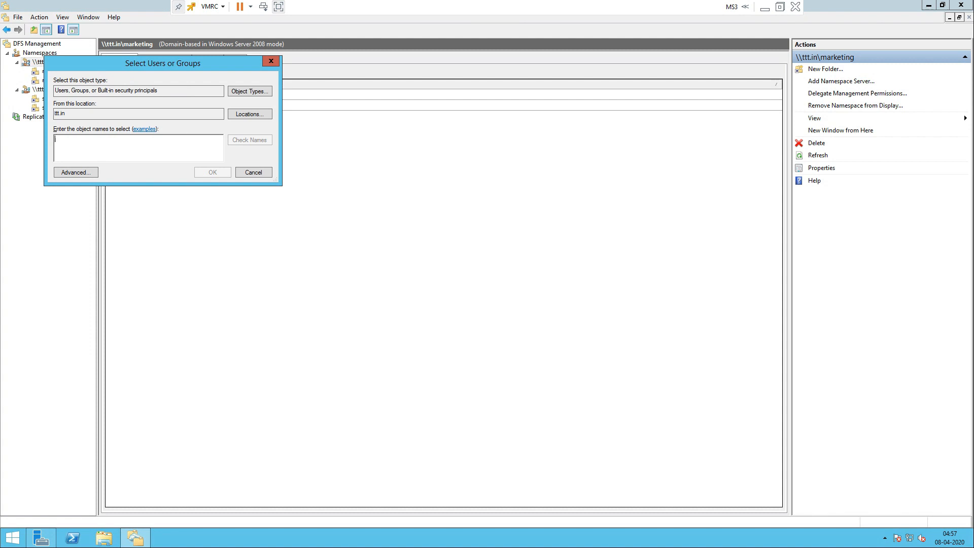
pyautogui.click(76, 172)
pyautogui.press('Return')
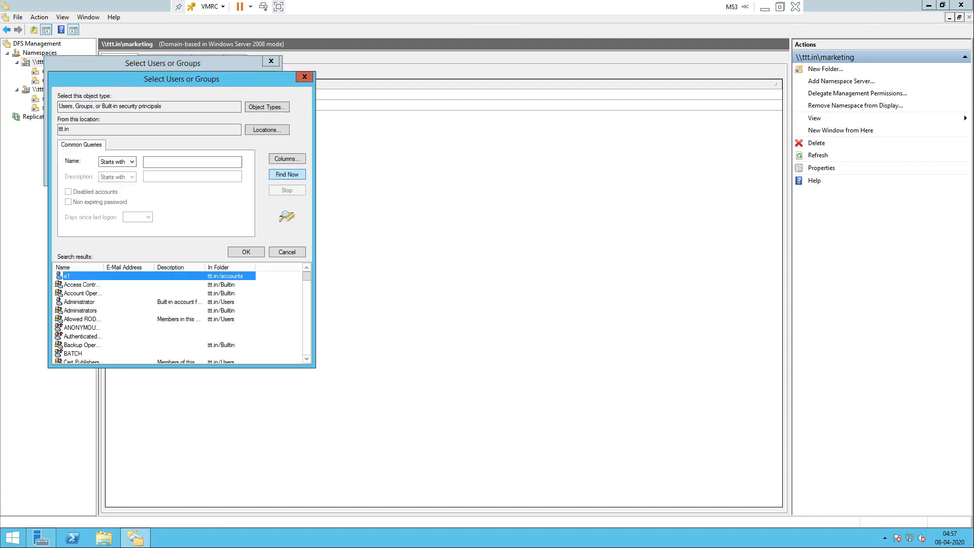
pyautogui.scroll(-3, 180, 317)
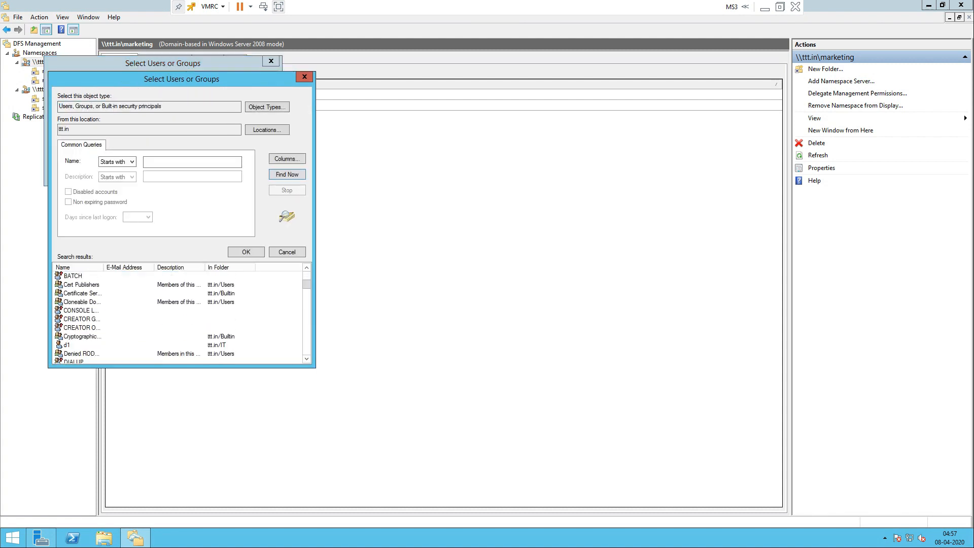
pyautogui.scroll(-6, 181, 317)
pyautogui.scroll(-12, 180, 318)
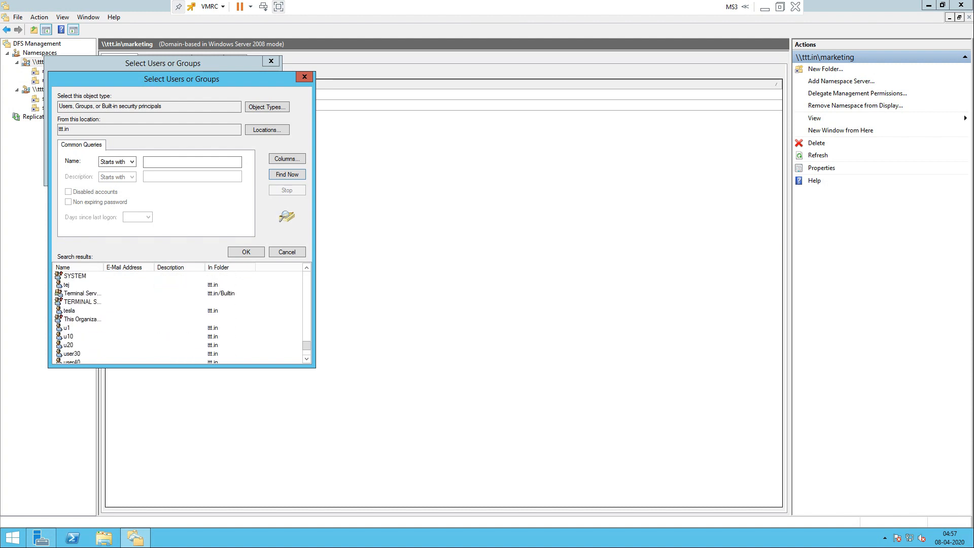
pyautogui.click(67, 328)
pyautogui.click(246, 252)
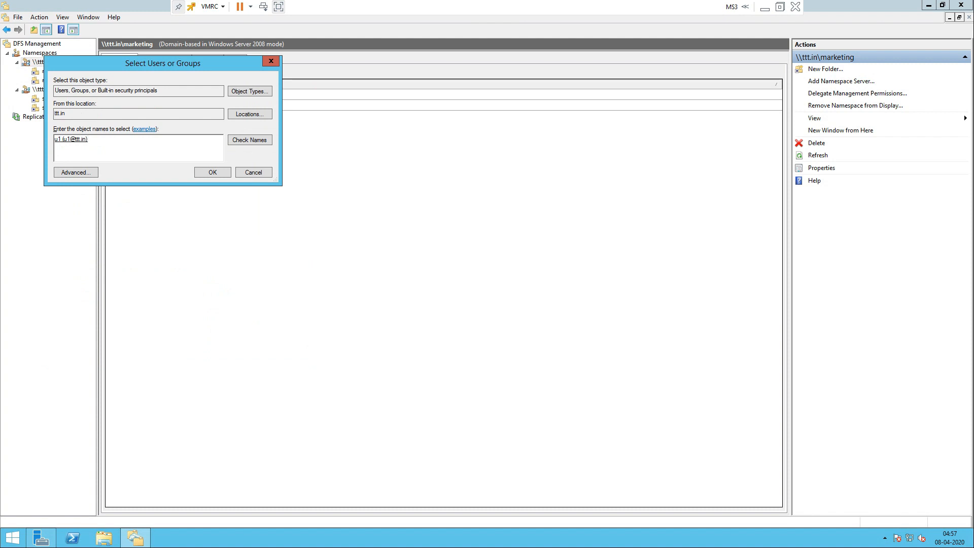
pyautogui.press('Return')
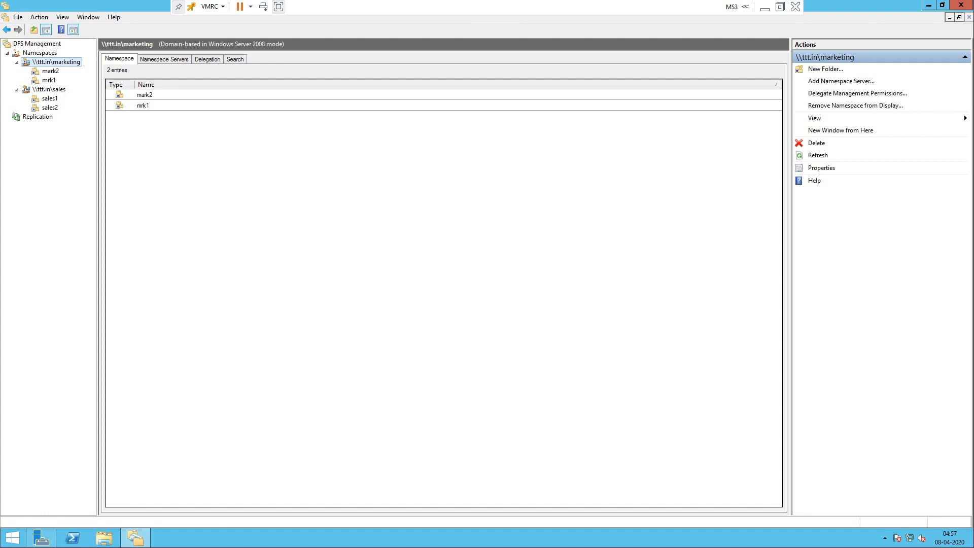
# Step: Delegate \\ttt.in\sales management permissions to user u10, found via Advanced Find Now
pyautogui.click(49, 90)
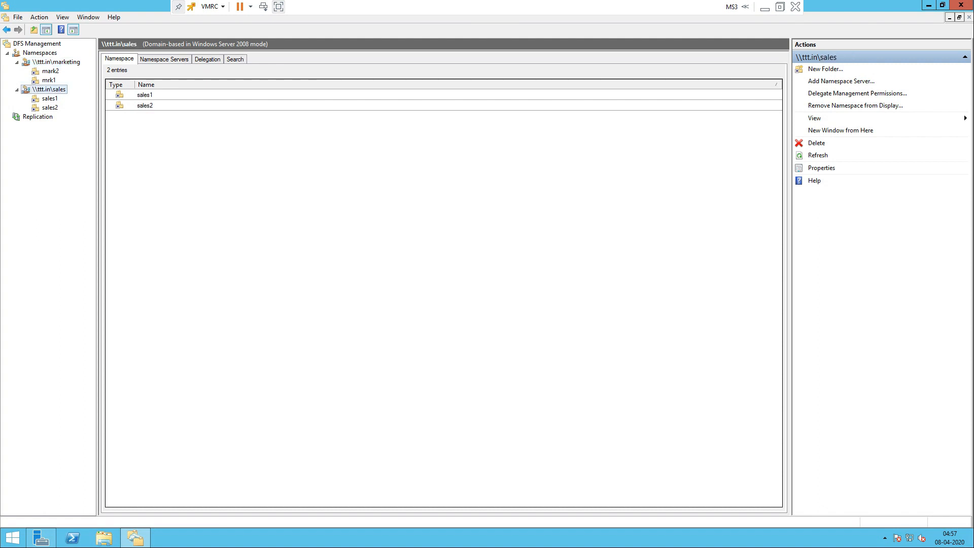
pyautogui.rightClick(51, 89)
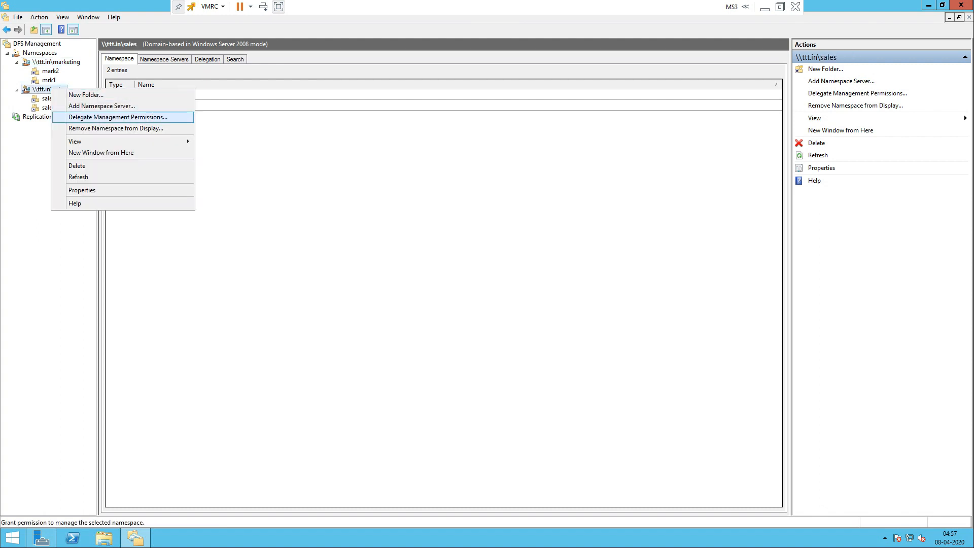
pyautogui.click(118, 117)
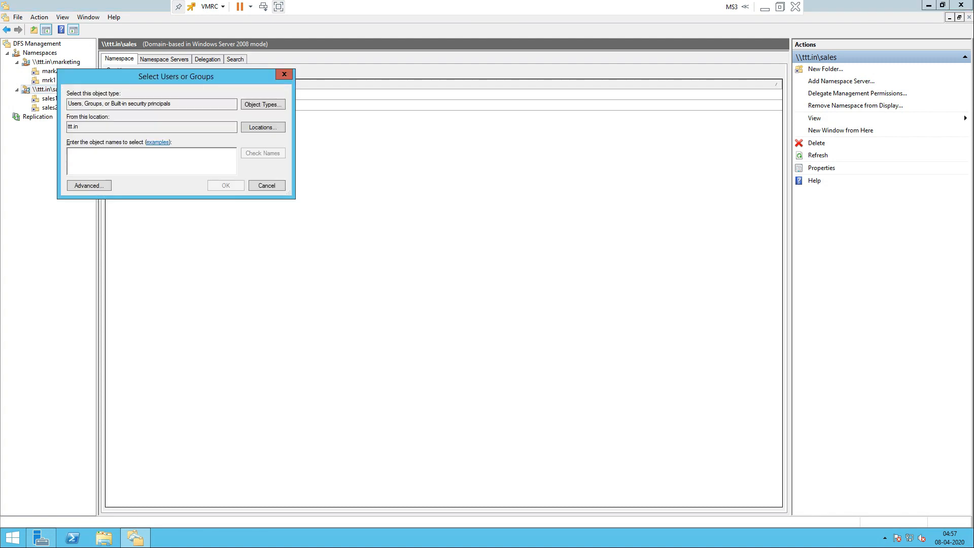
pyautogui.click(89, 186)
pyautogui.click(300, 188)
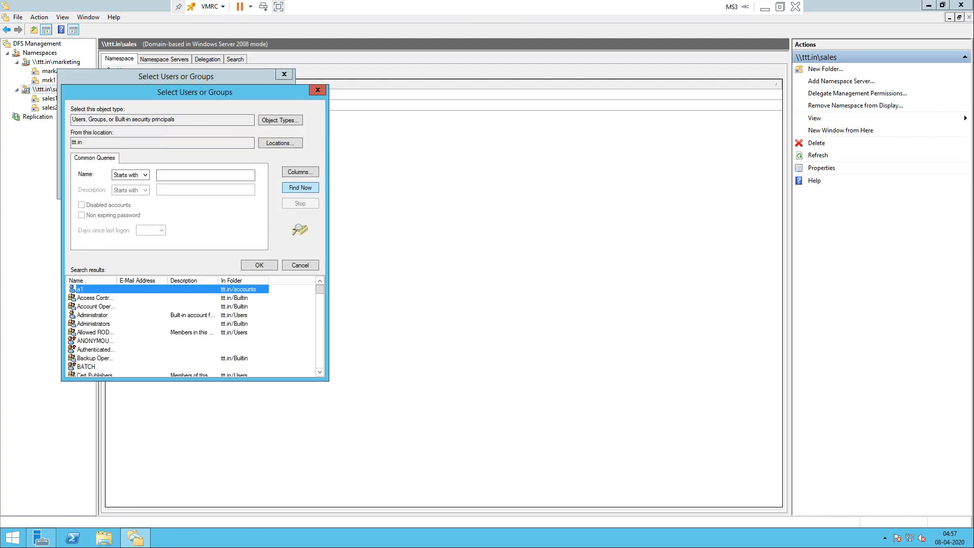
pyautogui.scroll(-20, 203, 327)
pyautogui.scroll(-1, 193, 327)
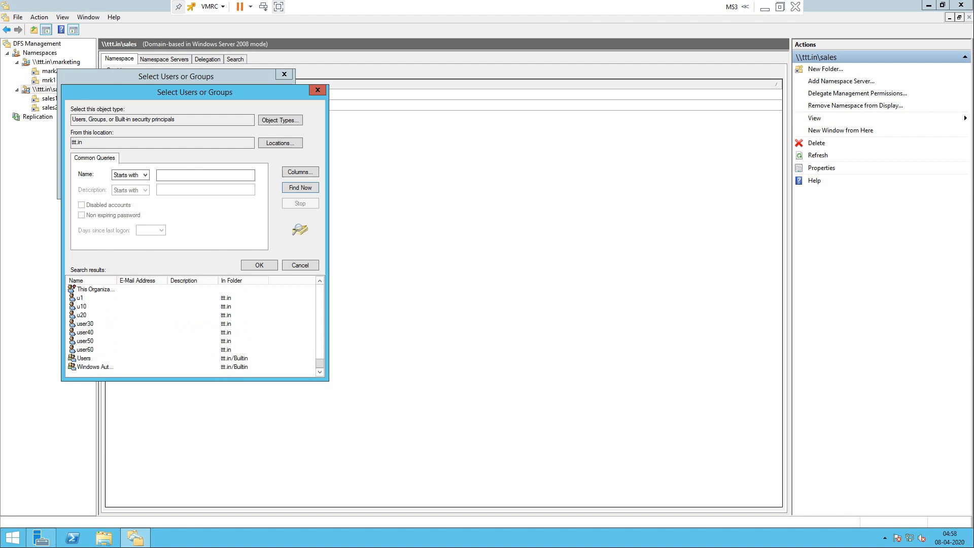
pyautogui.click(82, 306)
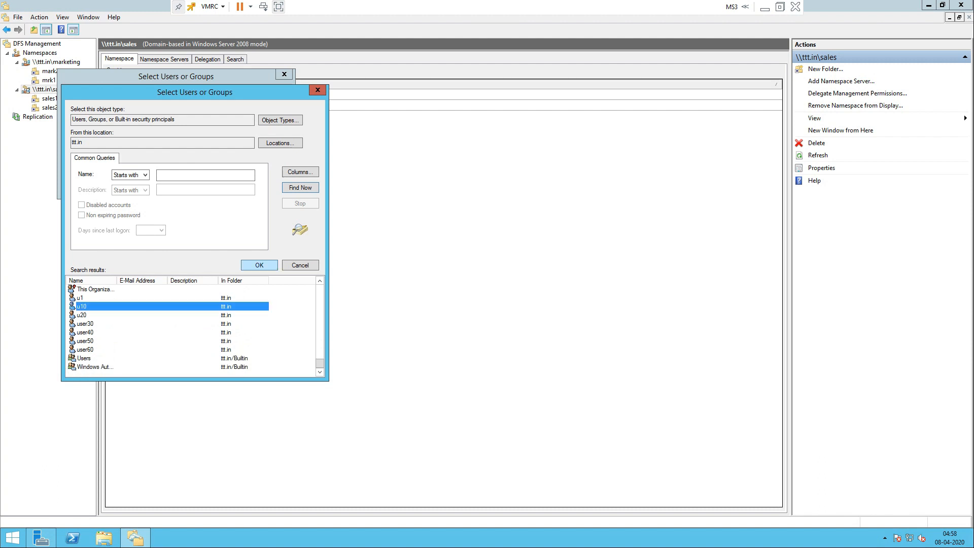
pyautogui.click(259, 266)
pyautogui.press('Return')
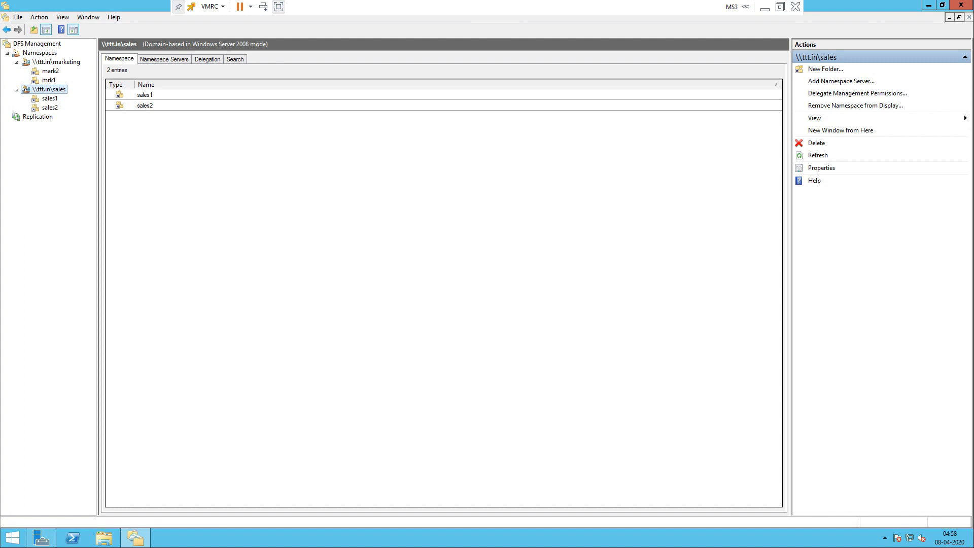
pyautogui.rightClick(57, 89)
# Step: Name the new sales namespace folder sales3 and browse server MS1 for its target
pyautogui.click(91, 95)
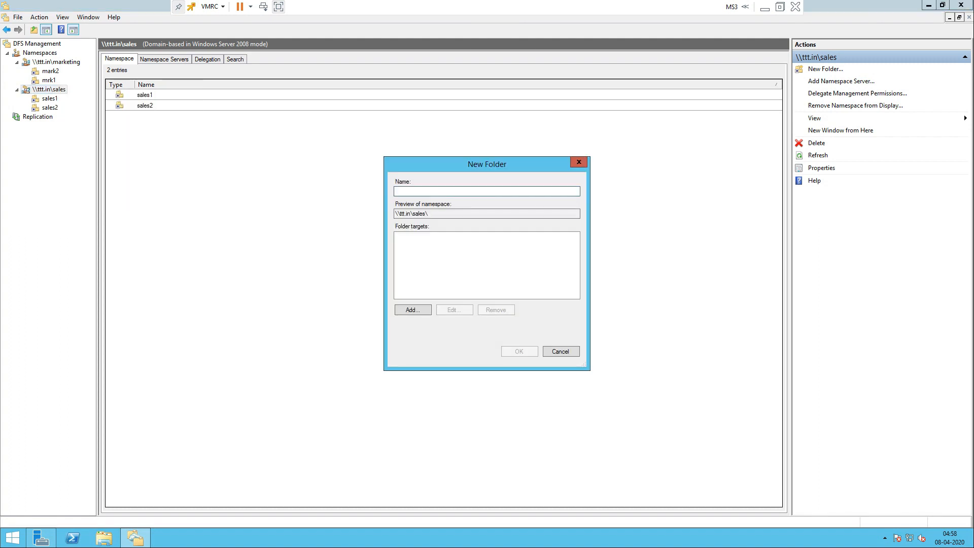
pyautogui.write('sales3')
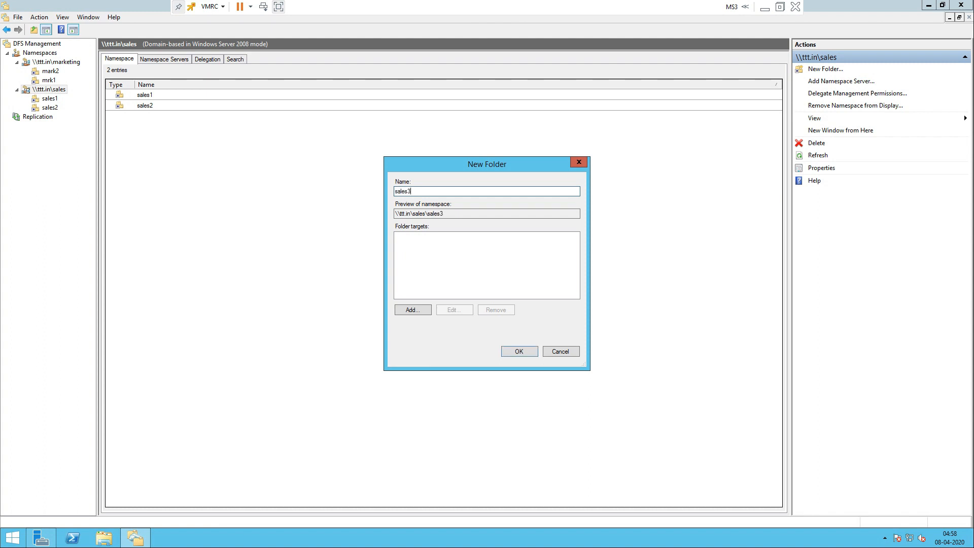
pyautogui.click(413, 310)
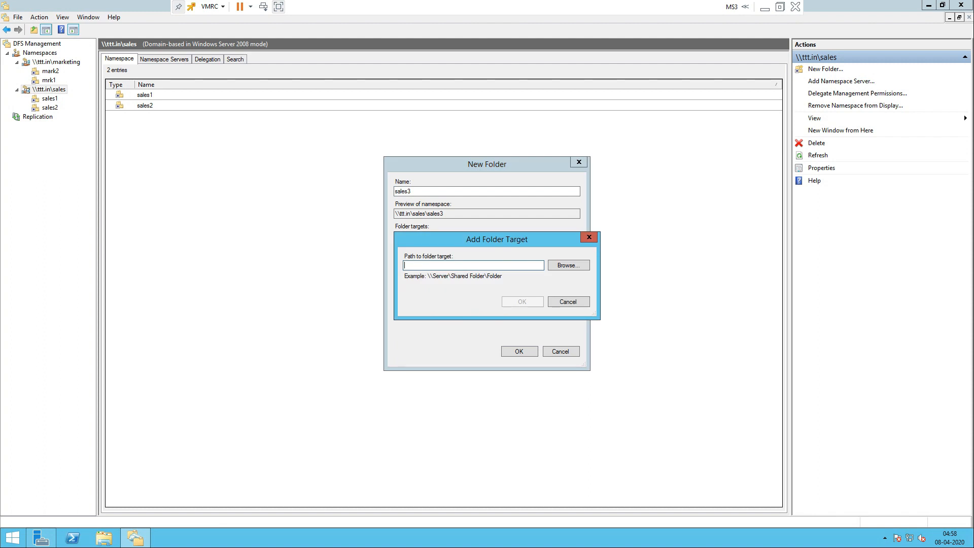
pyautogui.click(568, 265)
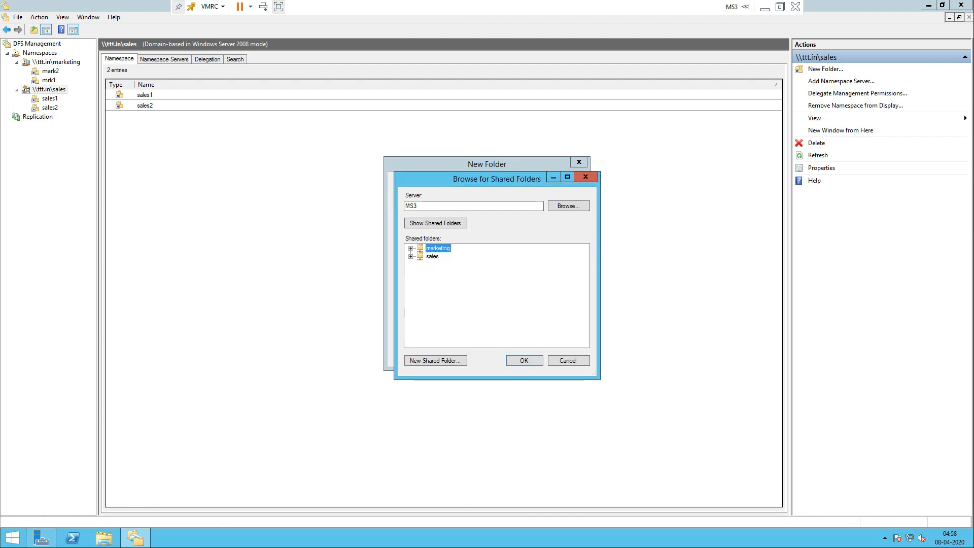
pyautogui.click(568, 206)
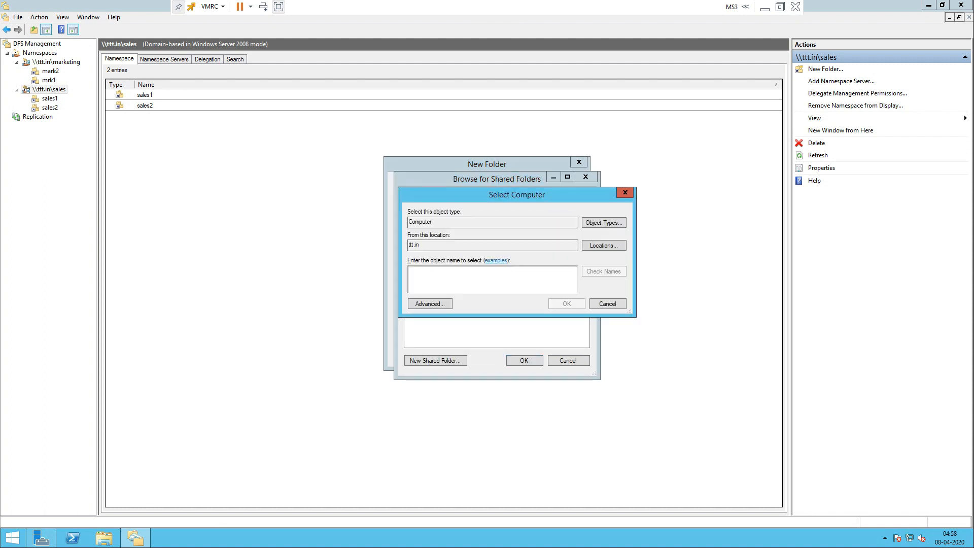
pyautogui.click(430, 304)
pyautogui.click(641, 306)
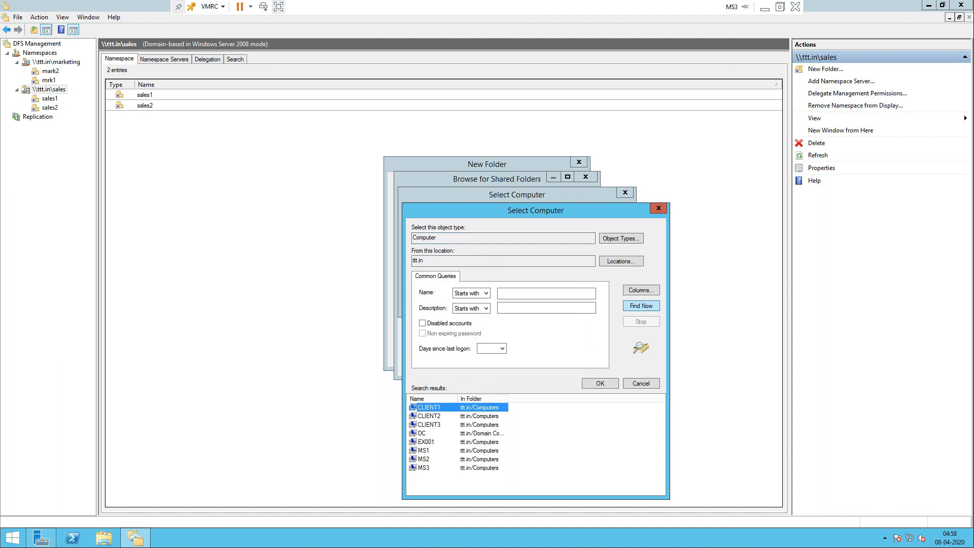
pyautogui.click(414, 451)
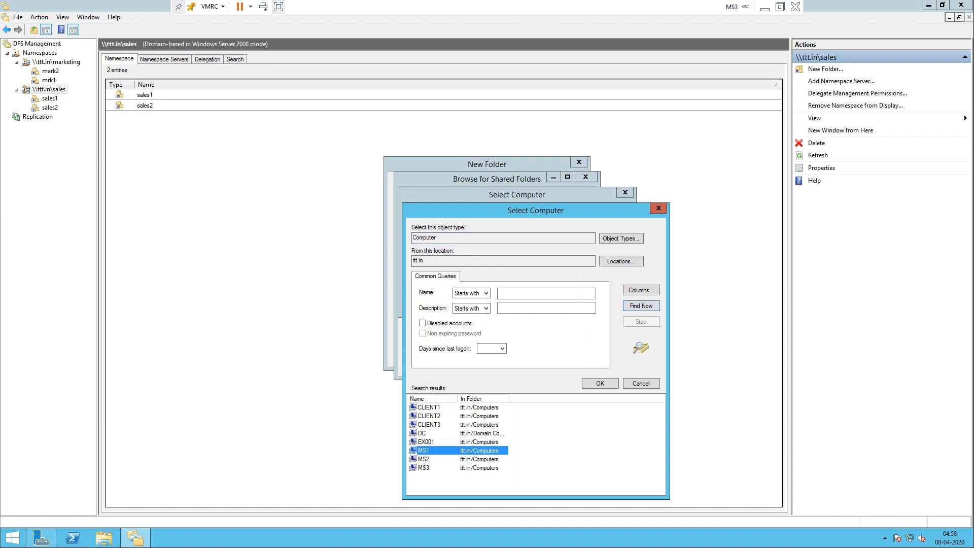
pyautogui.doubleClick(424, 450)
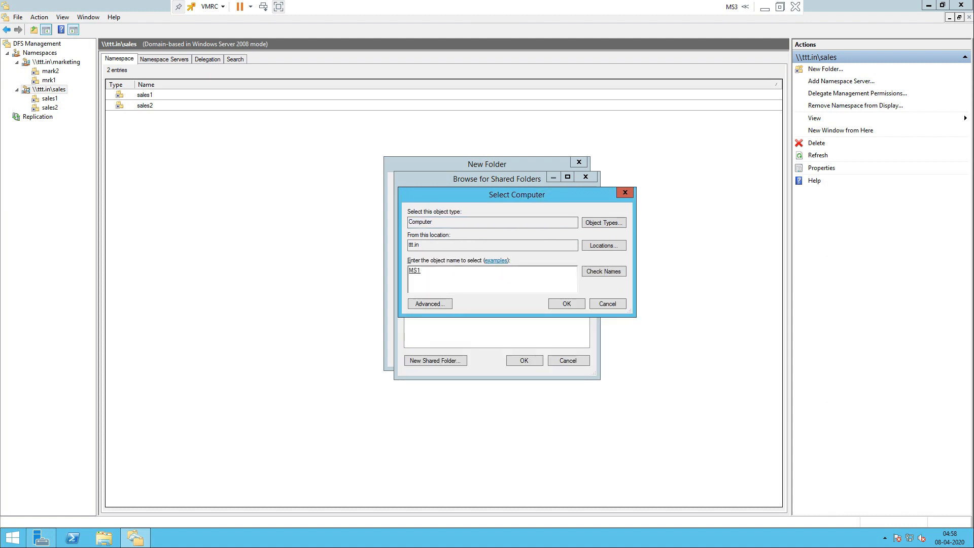
pyautogui.click(561, 303)
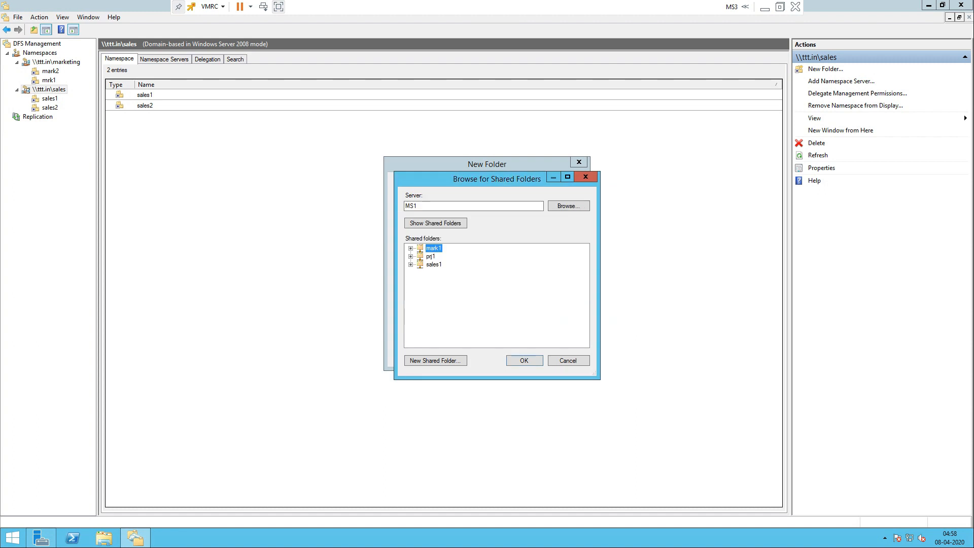
# Step: Create share sales3 at C:\Shares\sales3 on MS1 and confirm \\MS1\sales3 as target
pyautogui.click(435, 360)
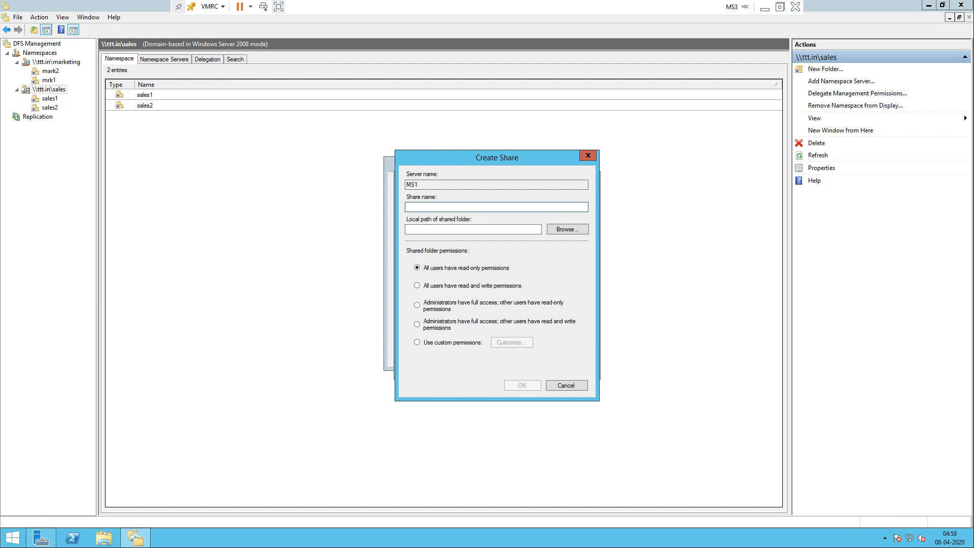
pyautogui.write('sales3')
pyautogui.click(567, 228)
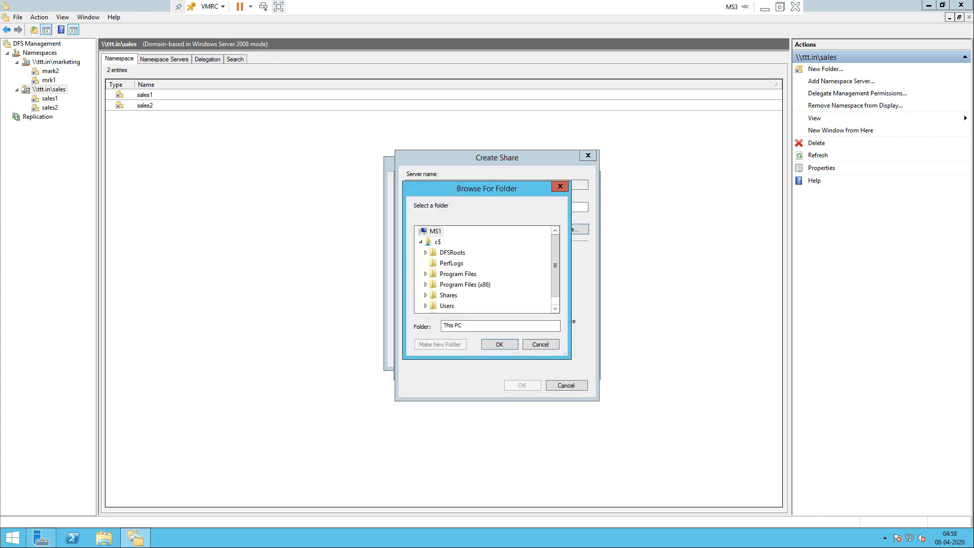
pyautogui.doubleClick(448, 295)
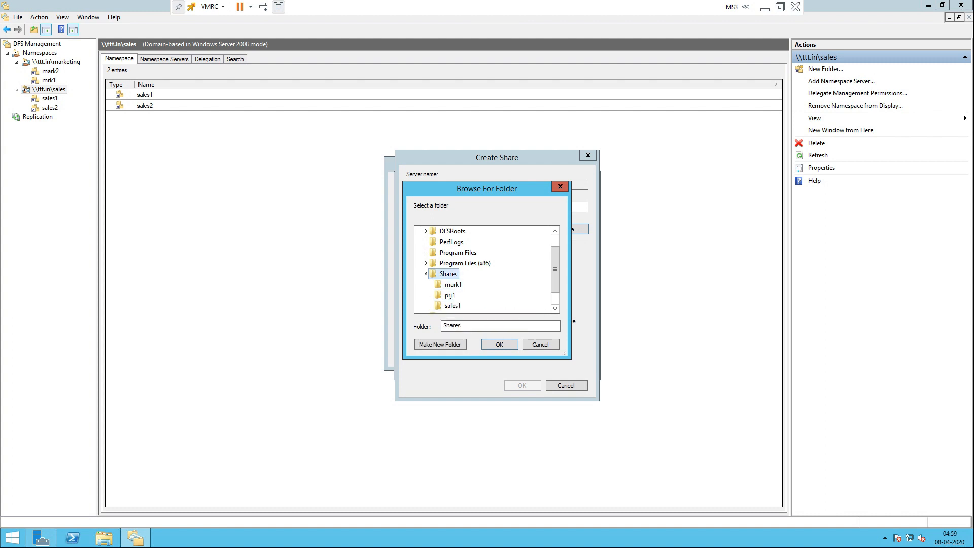
pyautogui.click(440, 344)
pyautogui.write('sa')
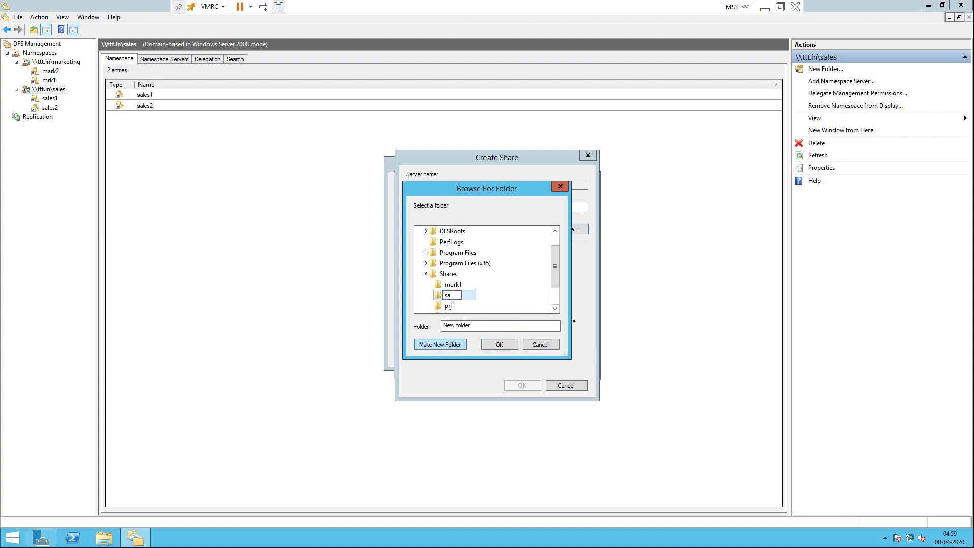
pyautogui.write('les3')
pyautogui.click(500, 344)
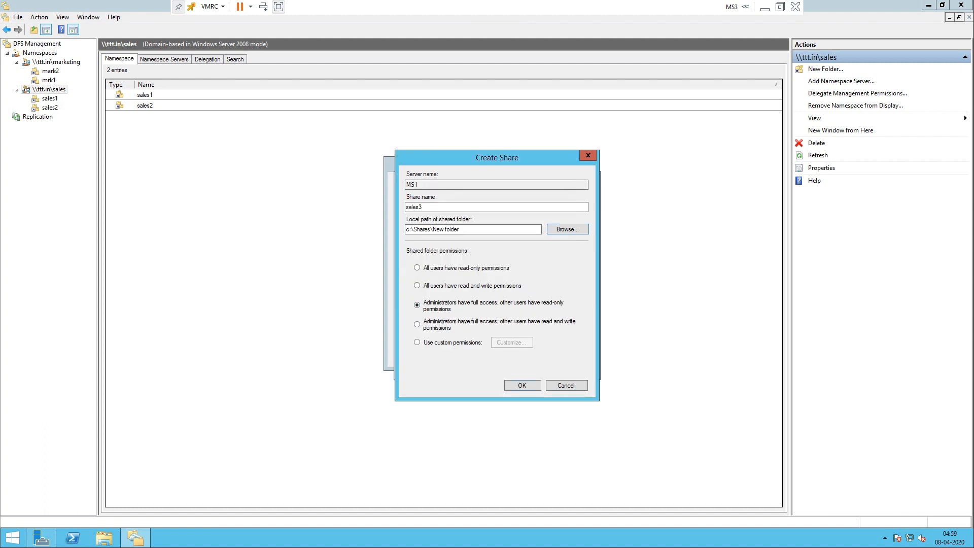
pyautogui.press('Return')
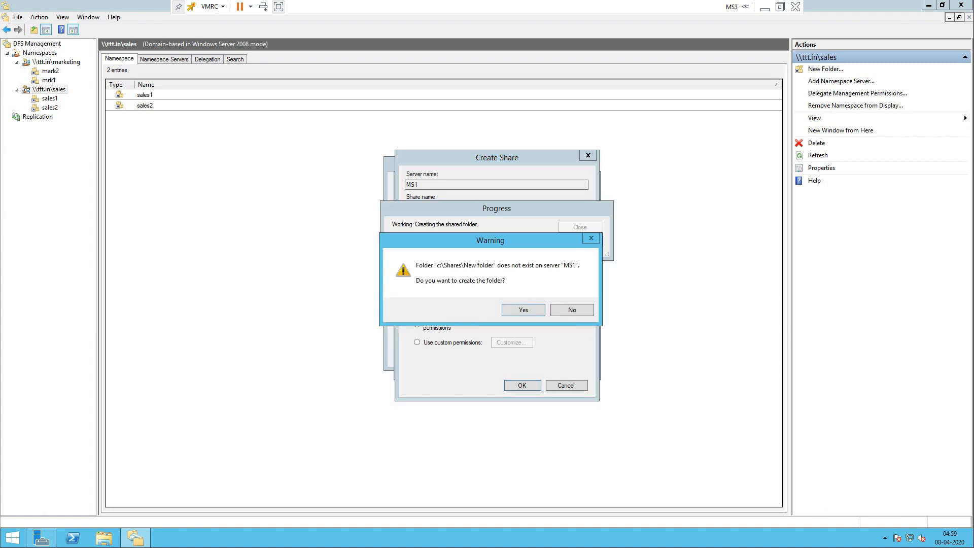
pyautogui.press('Return')
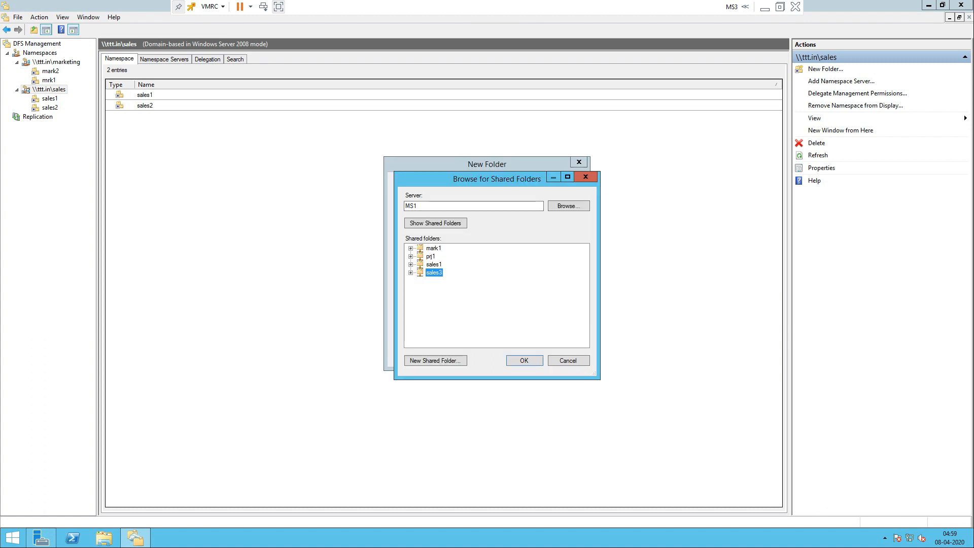
pyautogui.press('Return')
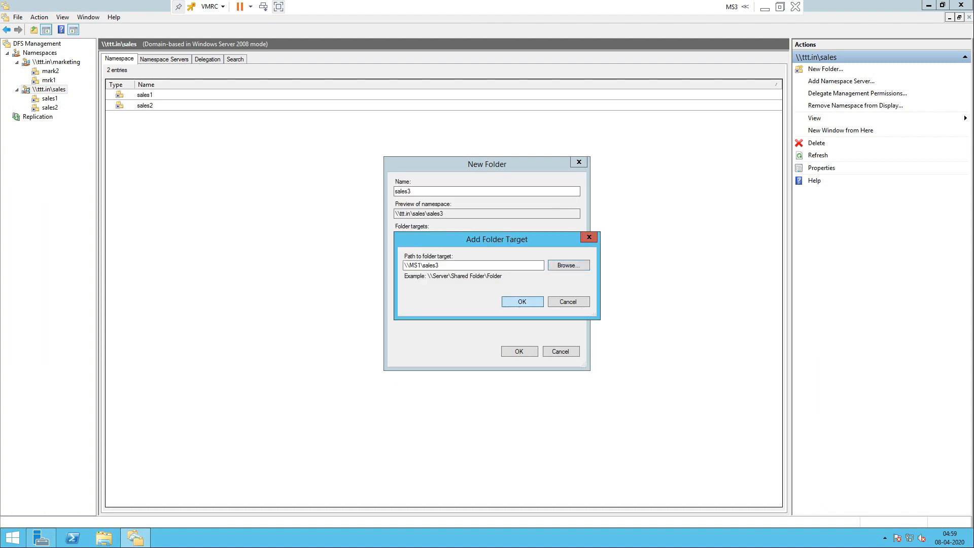
pyautogui.press('Return')
pyautogui.press('Return')
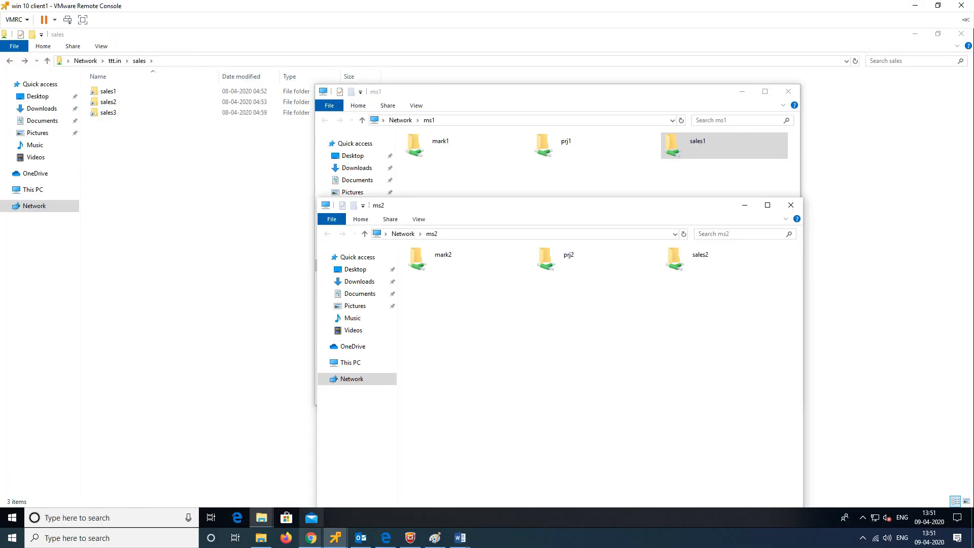
# Step: Sign in to MS1 and open C:\Shares\sales3 to confirm it is empty
pyautogui.moveTo(335, 538)
pyautogui.click(228, 472)
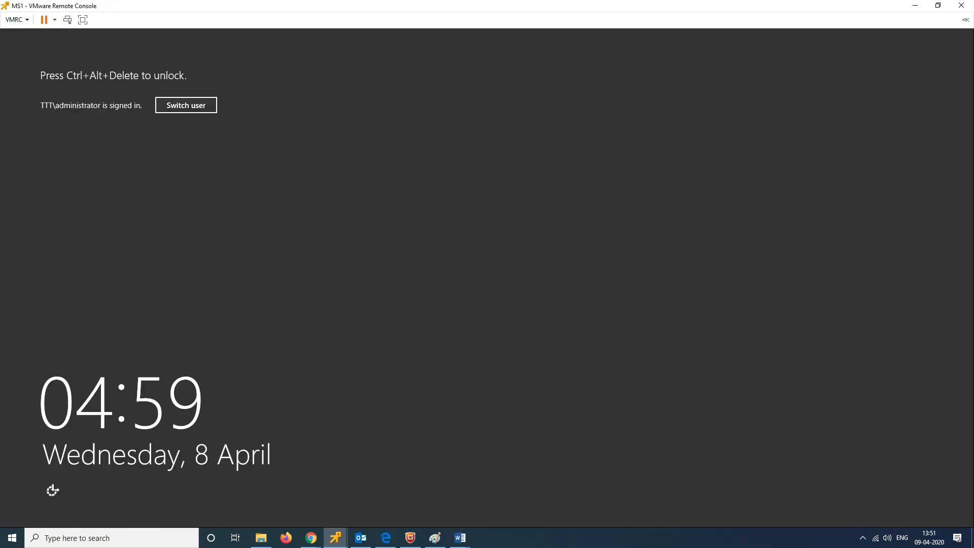
pyautogui.click(67, 20)
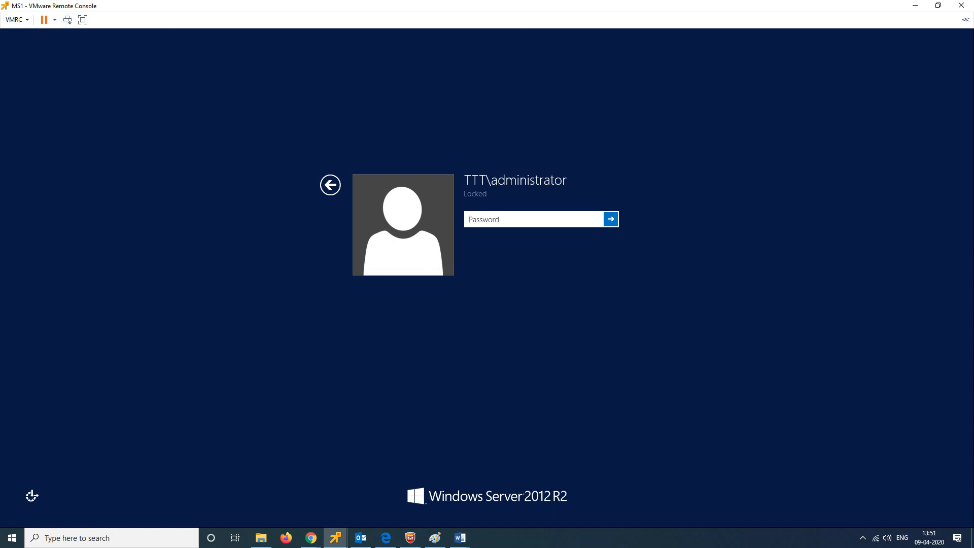
pyautogui.write('•••••••••')
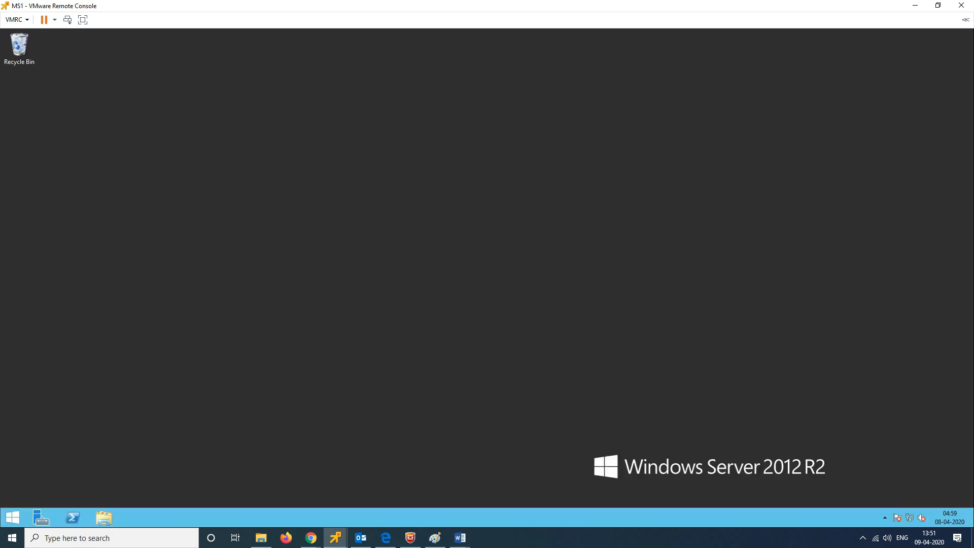
pyautogui.click(104, 518)
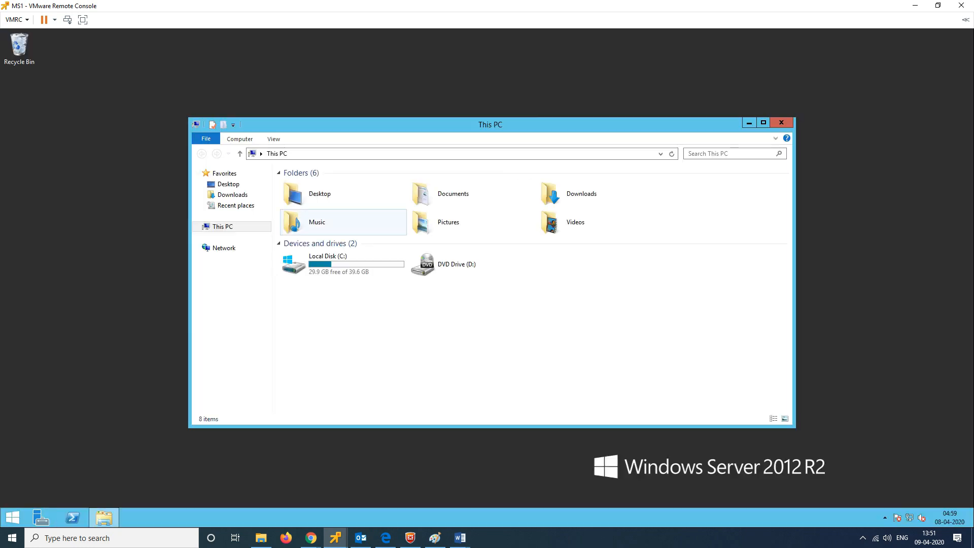
pyautogui.doubleClick(310, 264)
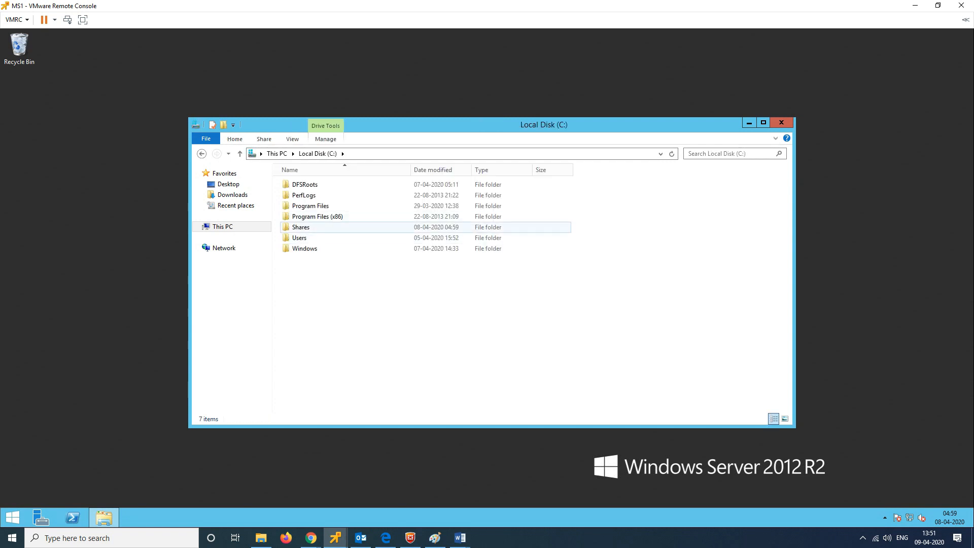
pyautogui.doubleClick(299, 226)
pyautogui.click(300, 227)
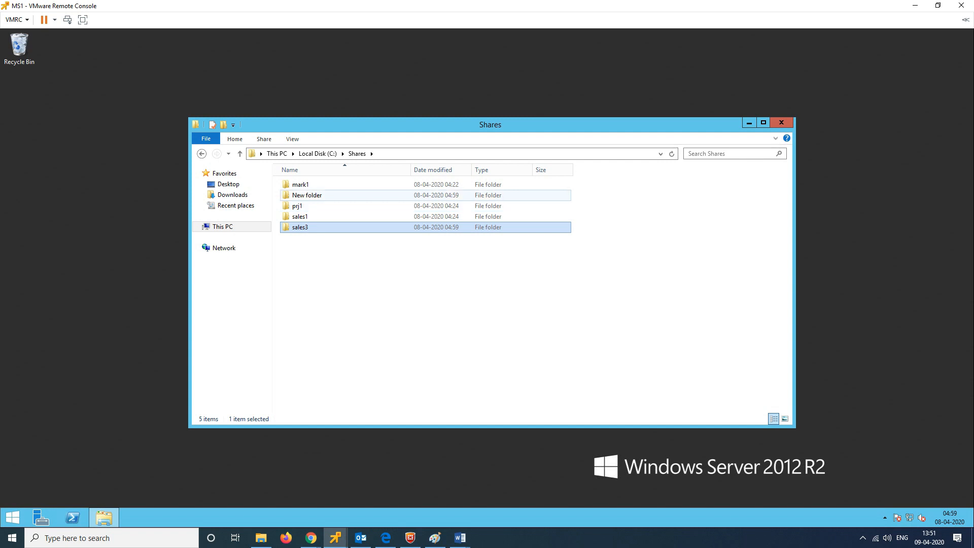
pyautogui.click(301, 185)
pyautogui.click(297, 206)
pyautogui.click(300, 217)
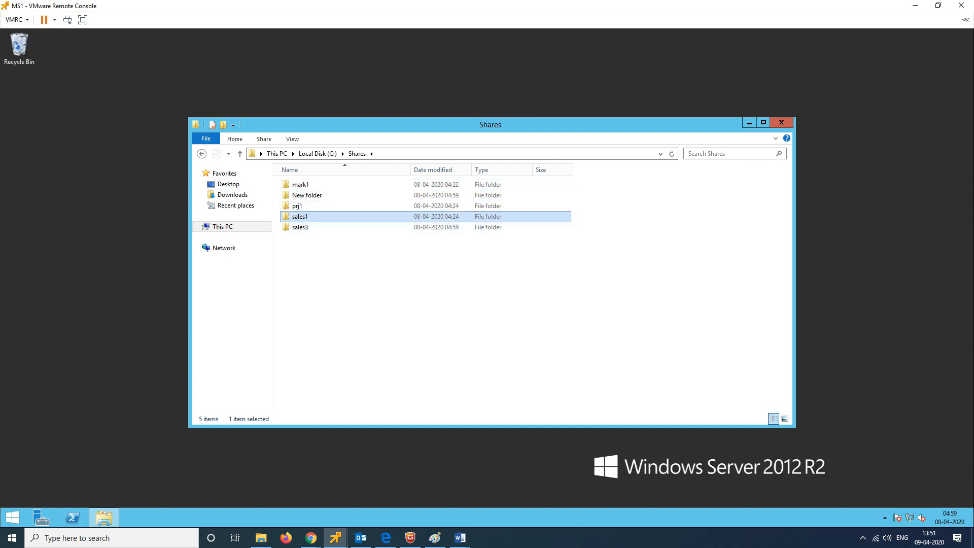
pyautogui.doubleClick(300, 227)
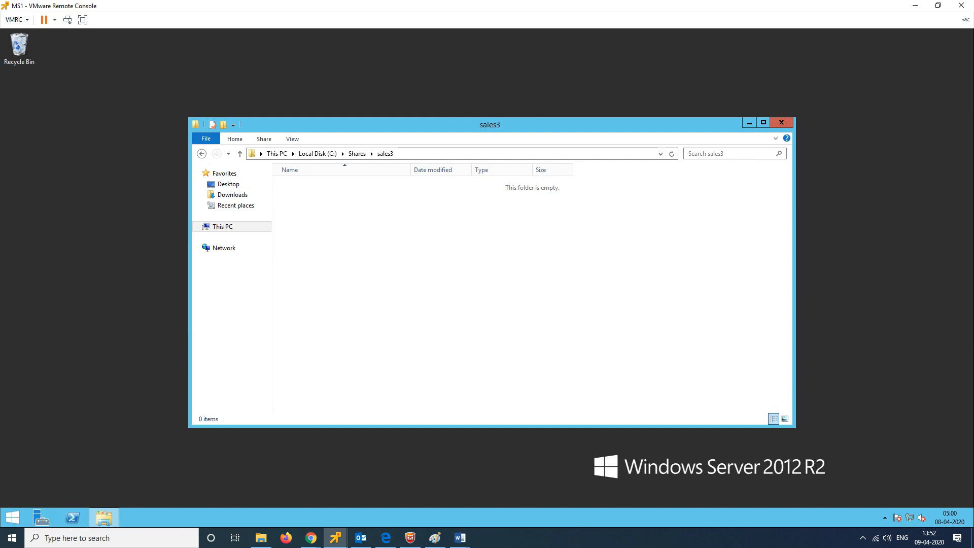
# Step: On the client, close the ms2 and ms1 windows and close the client console
pyautogui.click(916, 6)
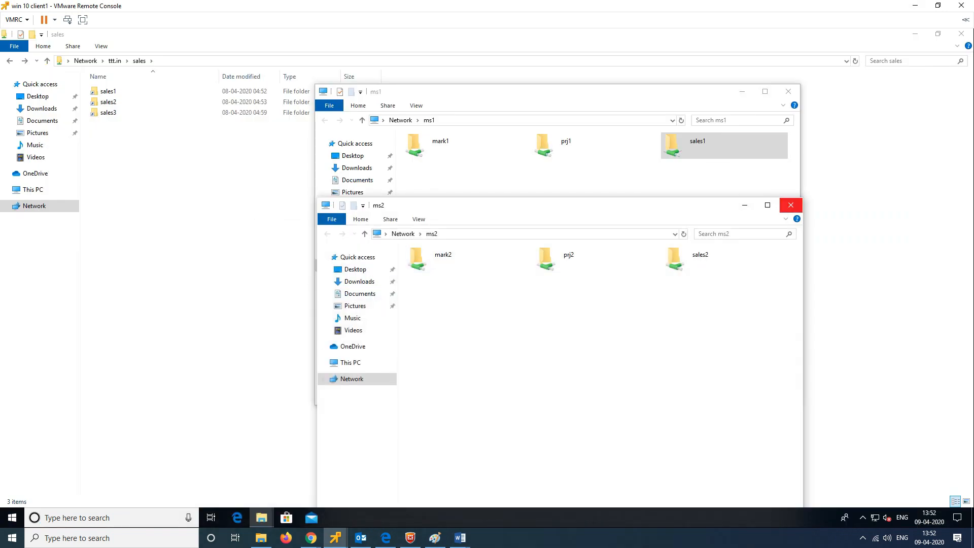
pyautogui.click(791, 205)
pyautogui.click(788, 91)
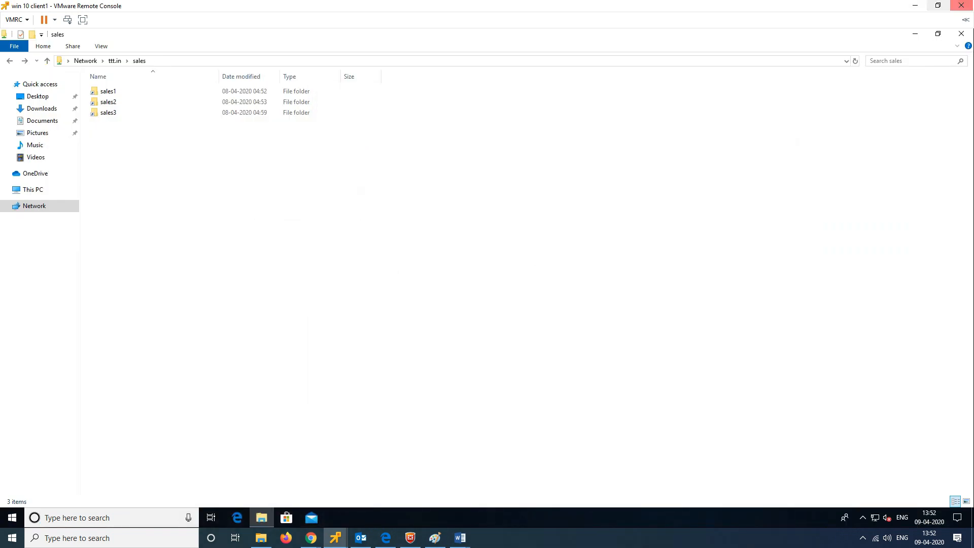
pyautogui.click(457, 61)
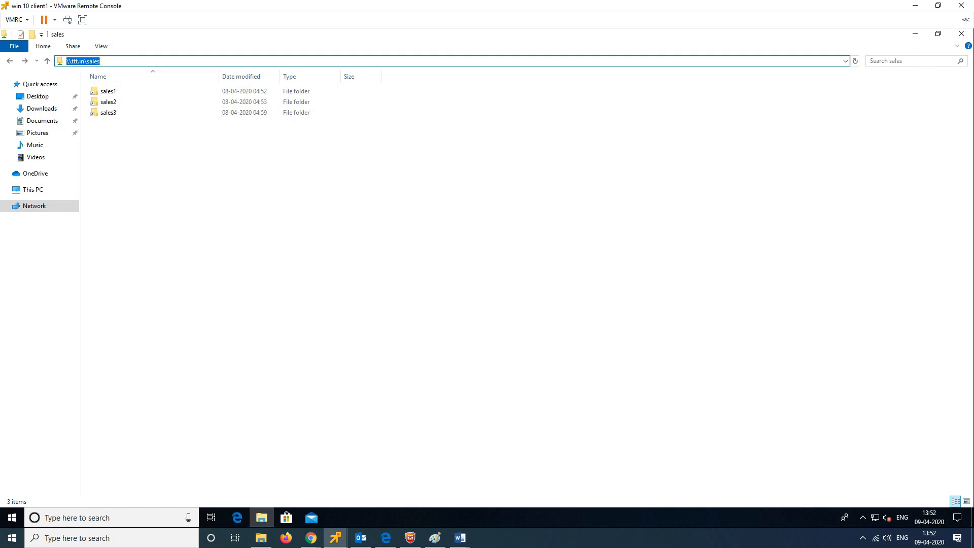
pyautogui.click(962, 5)
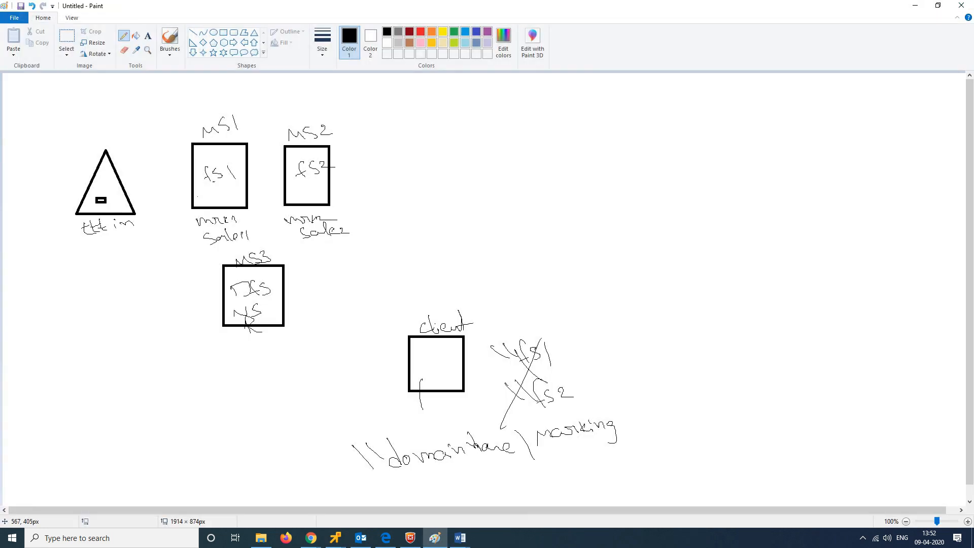
# Step: Draw a tick and 'Rep' beside MS3, then bring up the MS2 console
pyautogui.moveTo(290, 278); pyautogui.dragTo(312, 260)
pyautogui.moveTo(293, 305)
pyautogui.mouseDown()
pyautogui.moveTo(300, 328)
pyautogui.moveTo(303, 311)
pyautogui.moveTo(333, 320)
pyautogui.mouseUp()
pyautogui.moveTo(339, 299); pyautogui.dragTo(341, 319)
pyautogui.click(335, 538)
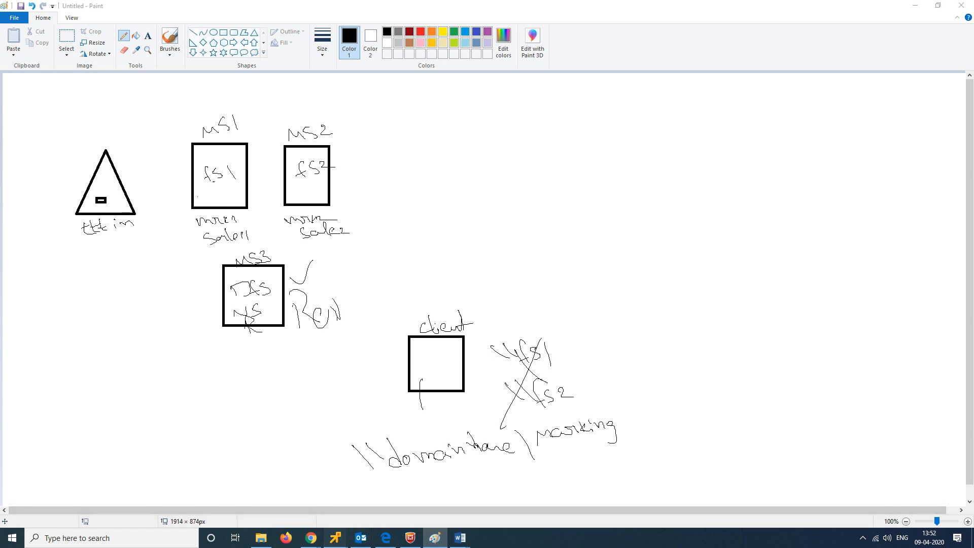
pyautogui.click(391, 474)
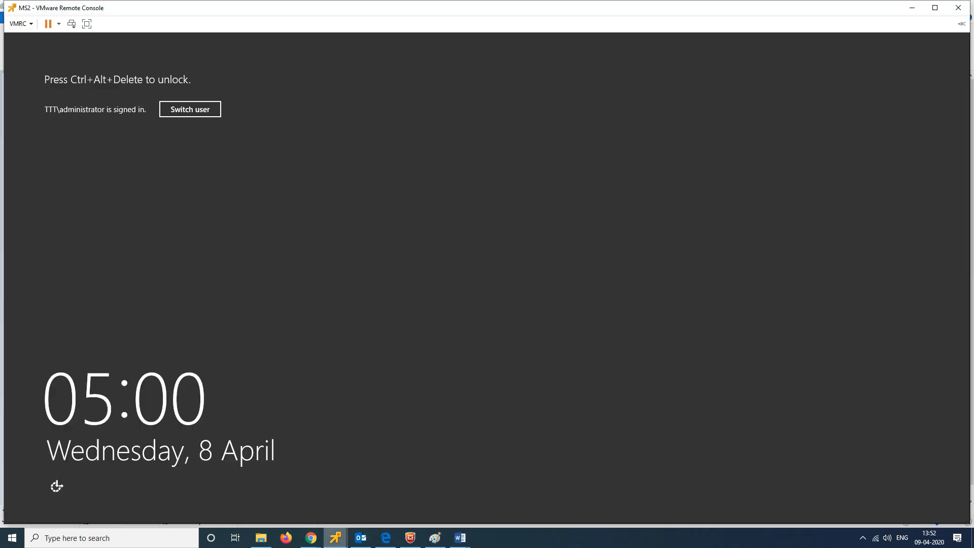
# Step: Inspect MS3's empty Replication node, then minimize the MS3 and MS2 consoles
pyautogui.click(336, 538)
pyautogui.click(500, 478)
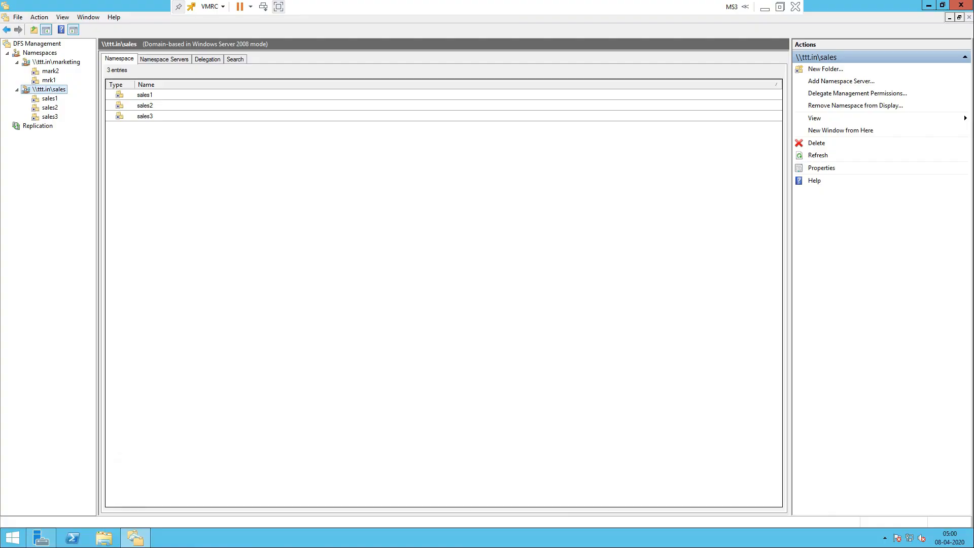
pyautogui.click(38, 126)
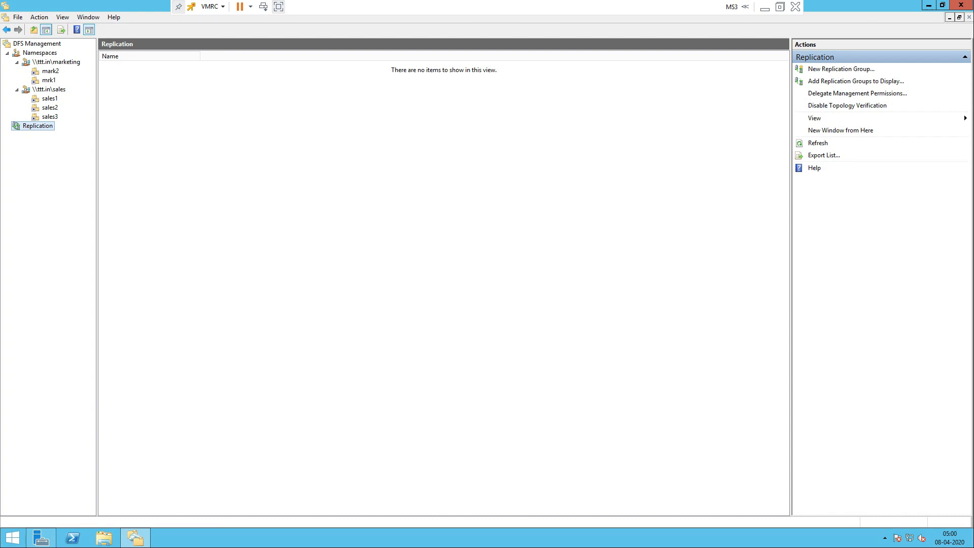
pyautogui.rightClick(47, 129)
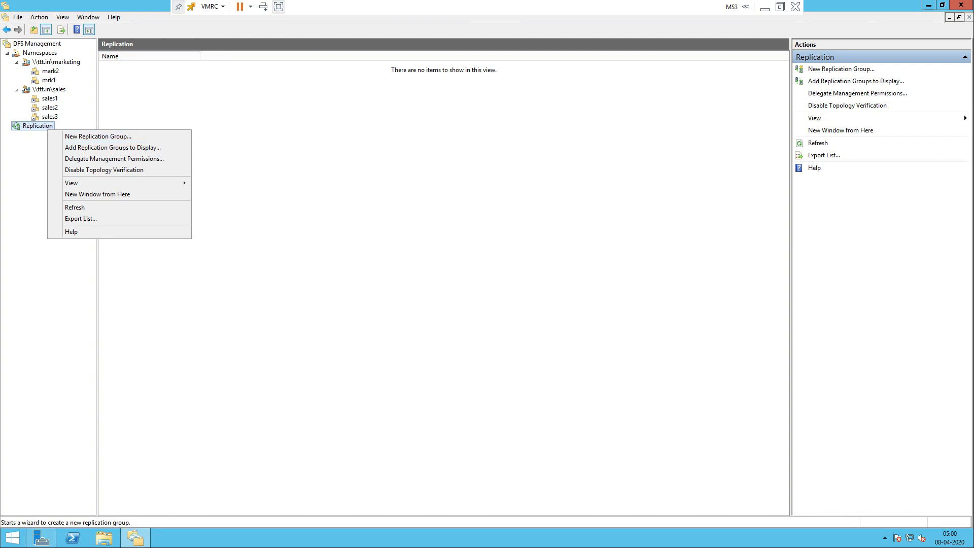
pyautogui.click(765, 7)
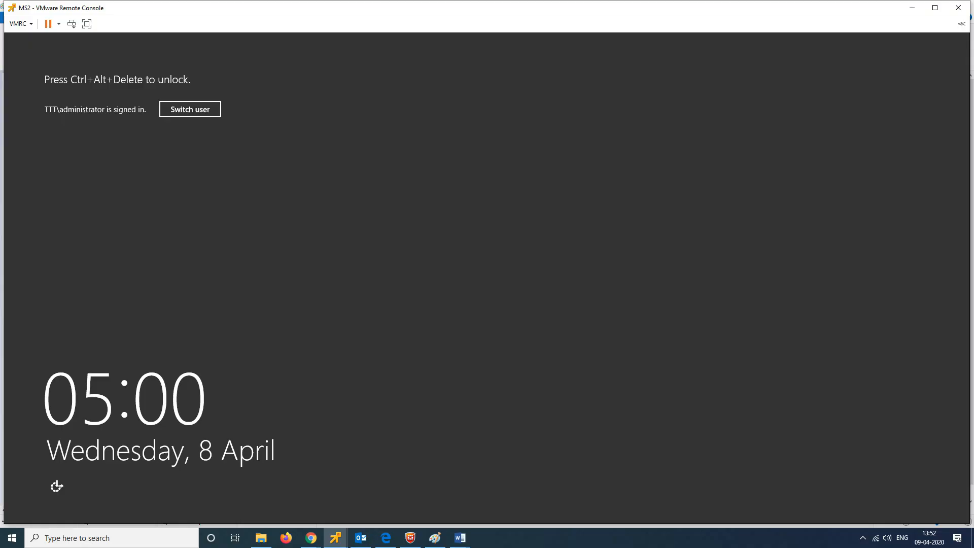
pyautogui.click(912, 8)
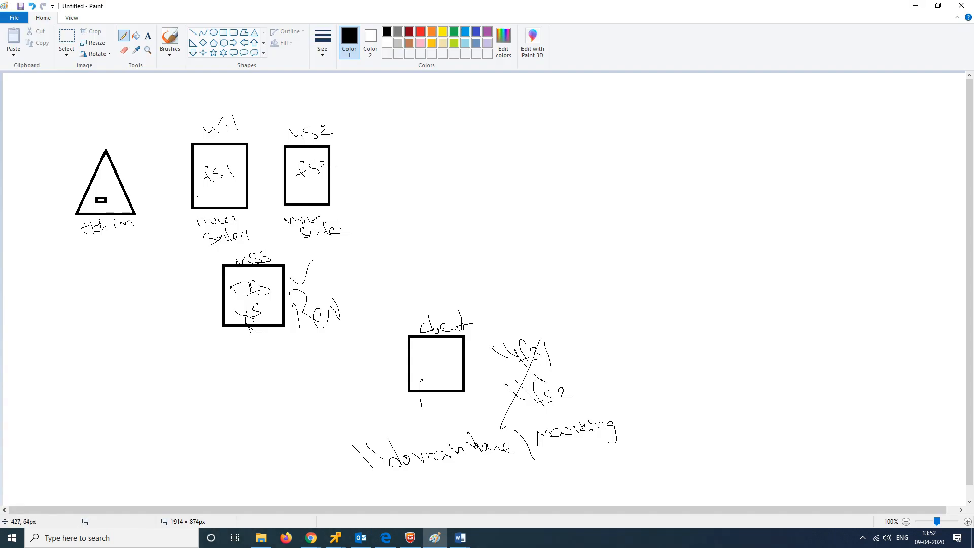
# Step: Bracket MS1 and MS2, draw lines from fs1 and fs2 to Prj1/Prj2, join them
pyautogui.moveTo(214, 110)
pyautogui.mouseDown()
pyautogui.moveTo(301, 84)
pyautogui.moveTo(318, 108)
pyautogui.mouseUp()
pyautogui.moveTo(317, 90)
pyautogui.mouseDown()
pyautogui.moveTo(327, 133)
pyautogui.moveTo(317, 100)
pyautogui.mouseUp()
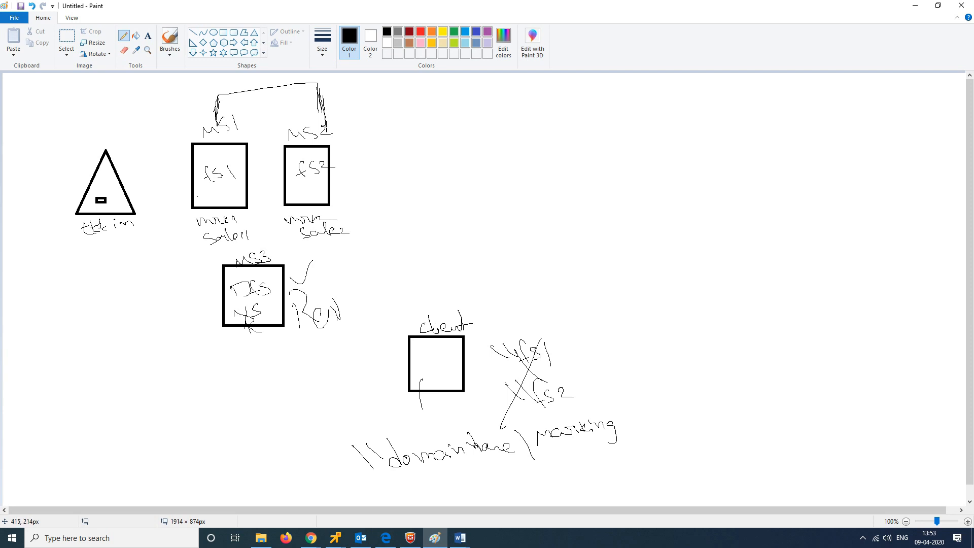
pyautogui.moveTo(236, 157)
pyautogui.mouseDown()
pyautogui.moveTo(535, 129)
pyautogui.moveTo(559, 138)
pyautogui.moveTo(561, 124)
pyautogui.moveTo(587, 138)
pyautogui.mouseUp()
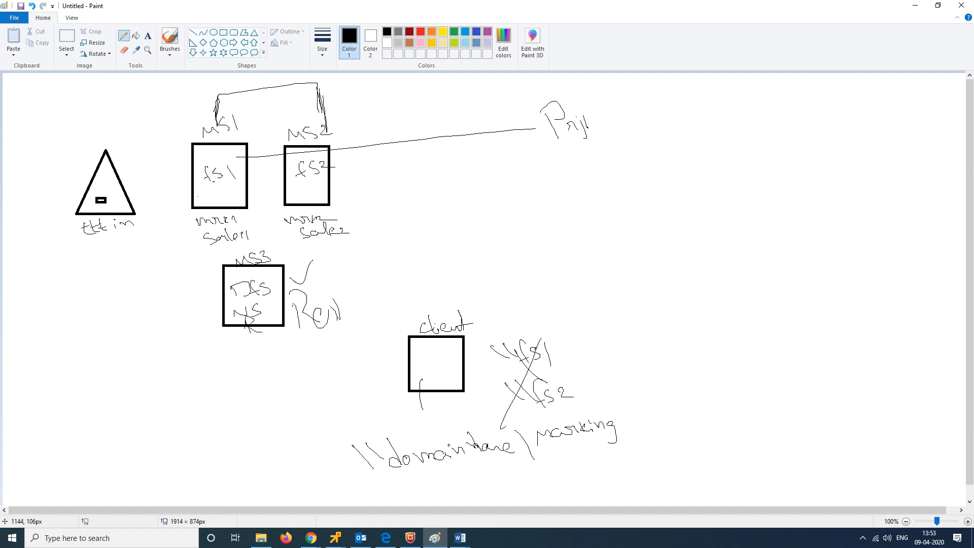
pyautogui.moveTo(320, 194)
pyautogui.mouseDown()
pyautogui.moveTo(560, 176)
pyautogui.moveTo(583, 194)
pyautogui.mouseUp()
pyautogui.moveTo(564, 159)
pyautogui.mouseDown()
pyautogui.moveTo(578, 174)
pyautogui.moveTo(600, 161)
pyautogui.moveTo(608, 179)
pyautogui.moveTo(622, 160)
pyautogui.mouseUp()
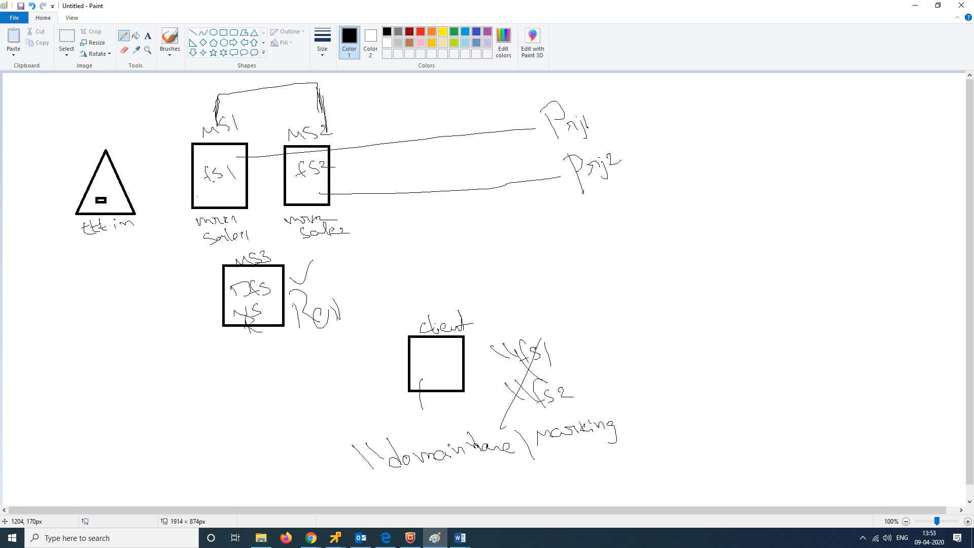
pyautogui.moveTo(593, 115)
pyautogui.mouseDown()
pyautogui.moveTo(643, 141)
pyautogui.moveTo(621, 168)
pyautogui.mouseUp()
# Step: Extend the Prj1 line, sketch two folder shapes, and strike the sales label under fs1
pyautogui.moveTo(612, 115); pyautogui.dragTo(652, 111)
pyautogui.moveTo(694, 98); pyautogui.dragTo(716, 96)
pyautogui.moveTo(706, 155)
pyautogui.mouseDown()
pyautogui.moveTo(744, 162)
pyautogui.moveTo(720, 161)
pyautogui.mouseUp()
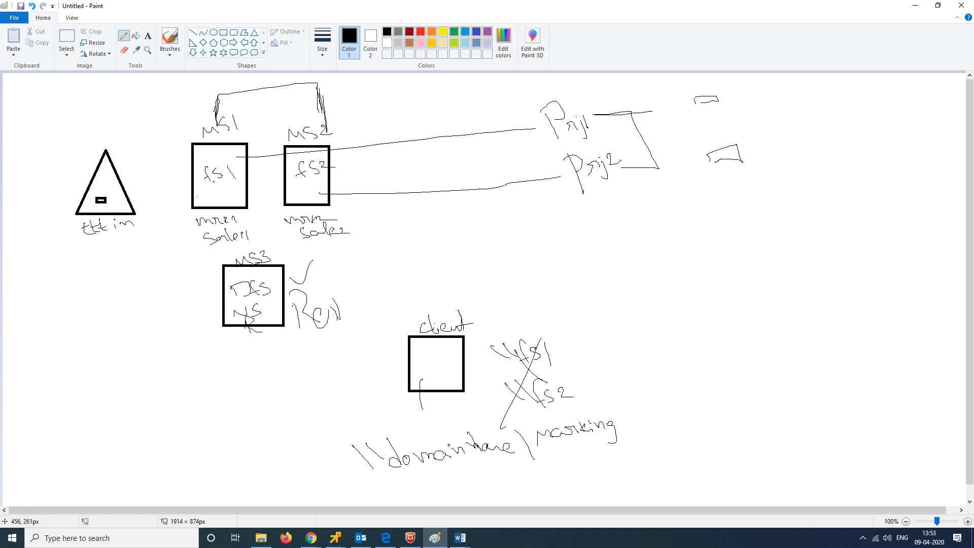
pyautogui.moveTo(230, 216); pyautogui.dragTo(208, 253)
pyautogui.moveTo(300, 198); pyautogui.dragTo(303, 225)
# Step: On MS3, start a Multipurpose replication group and name it REPL1
pyautogui.moveTo(335, 537)
pyautogui.click(502, 468)
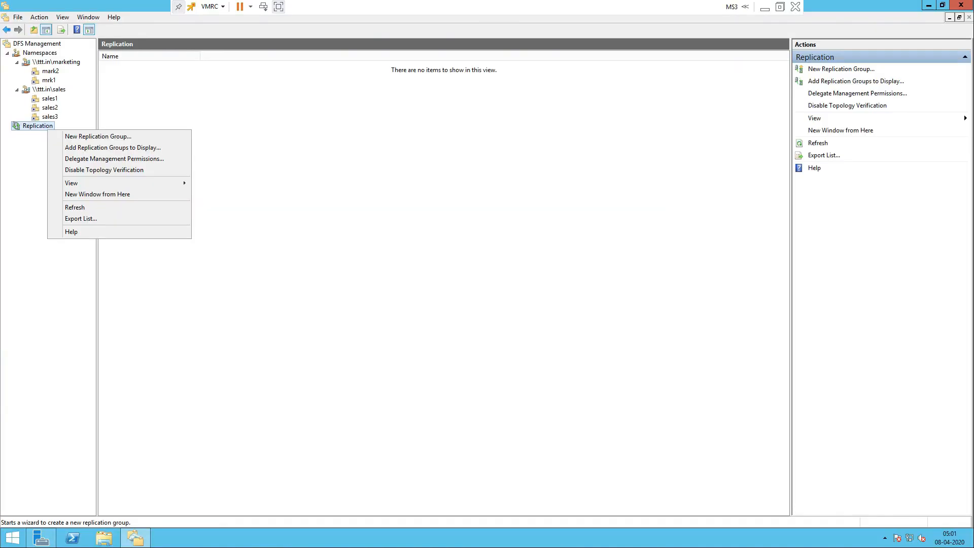
pyautogui.press('Return')
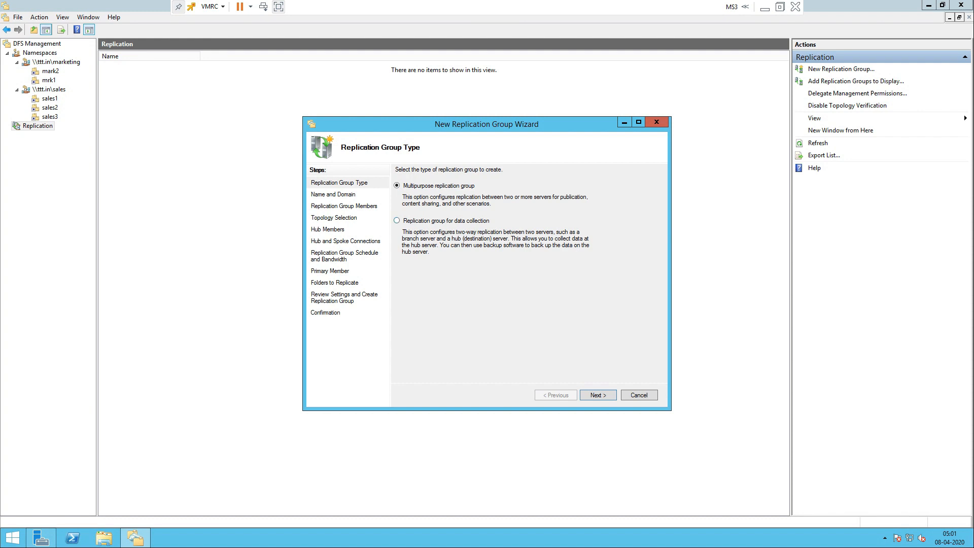
pyautogui.click(397, 221)
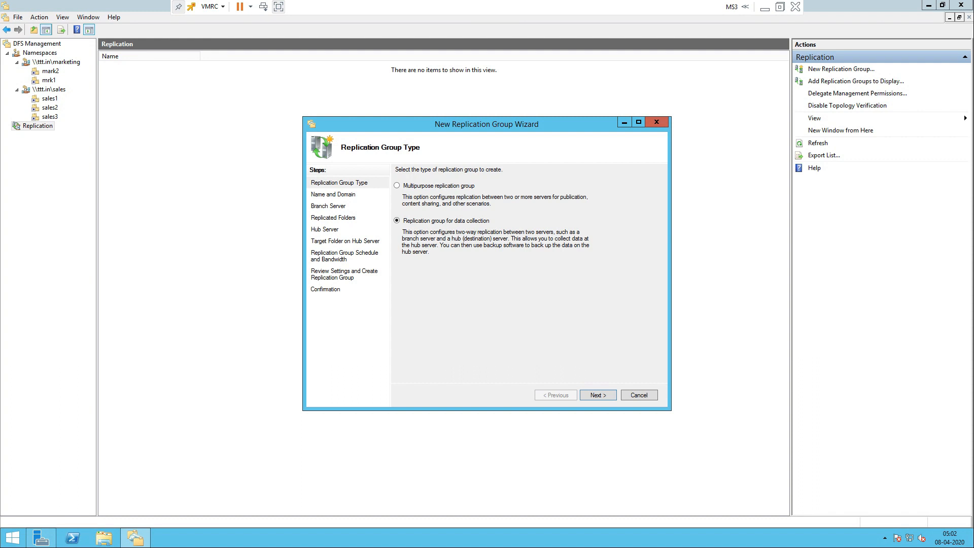
pyautogui.click(397, 185)
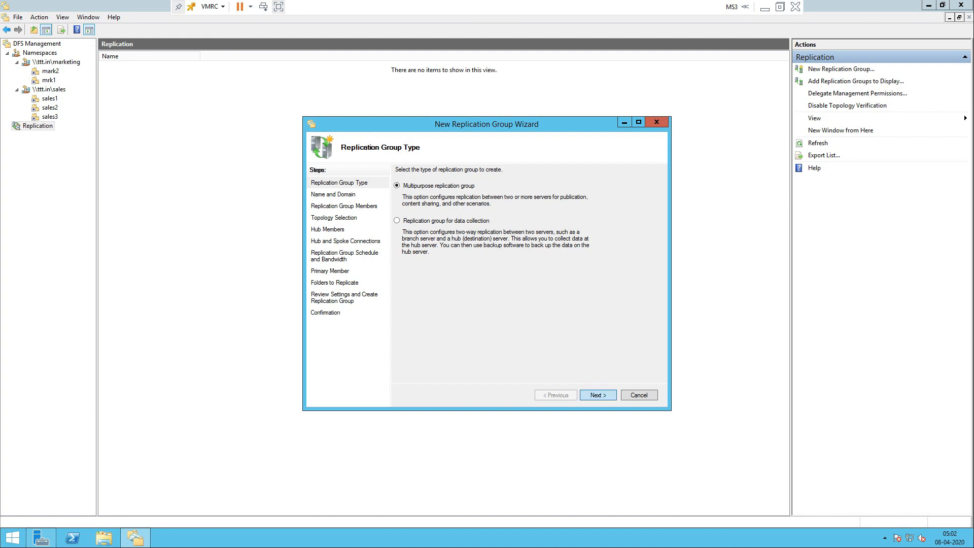
pyautogui.click(599, 395)
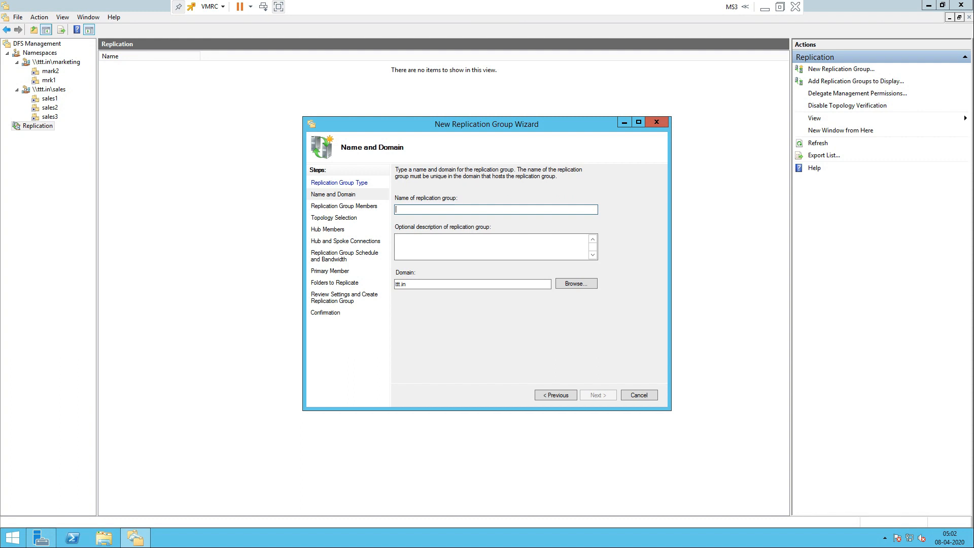
pyautogui.write('REPL1')
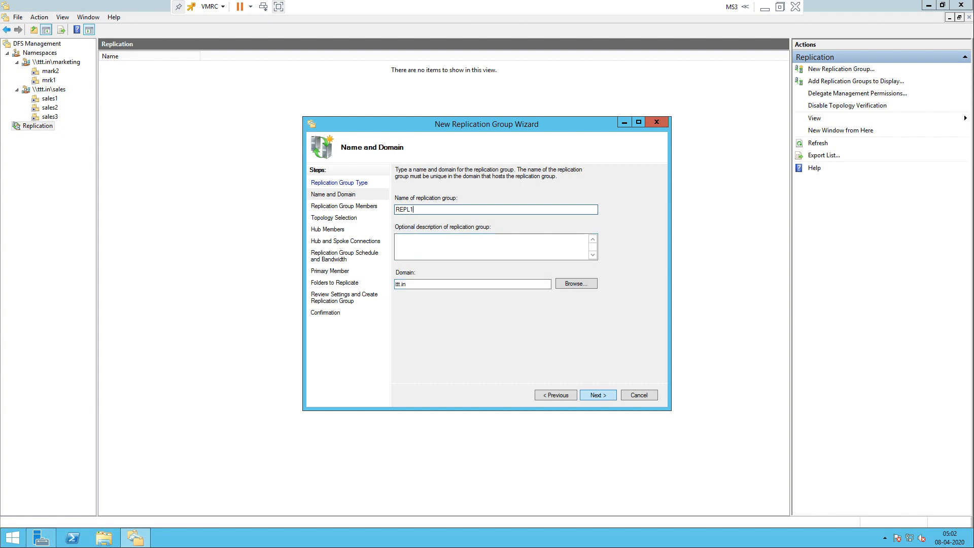
pyautogui.press('Return')
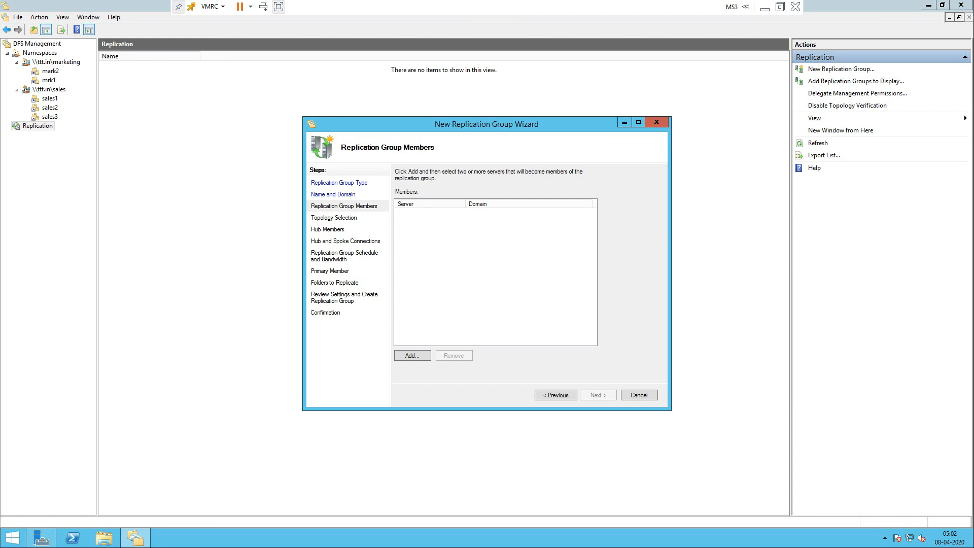
# Step: Add MS1 and MS2 as replication group members through the advanced computer search
pyautogui.click(413, 356)
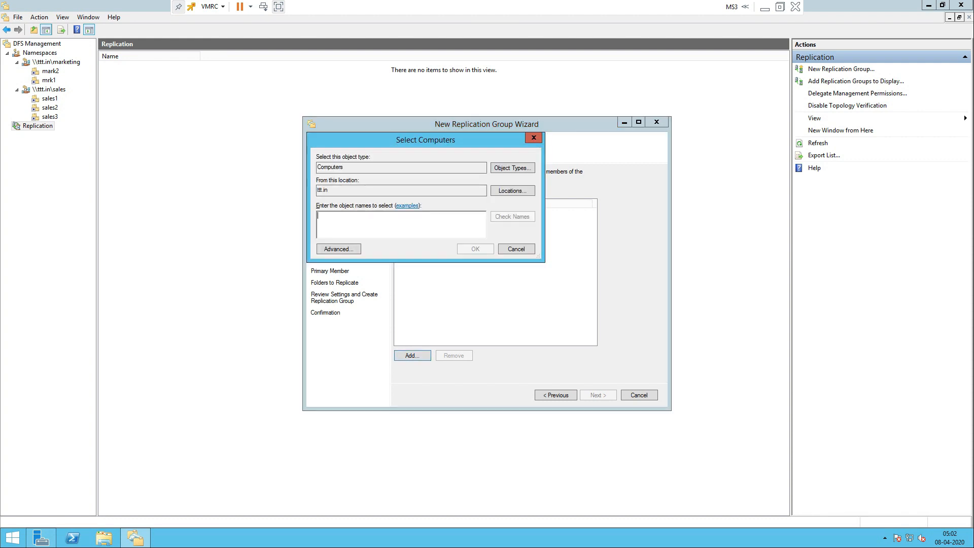
pyautogui.click(338, 248)
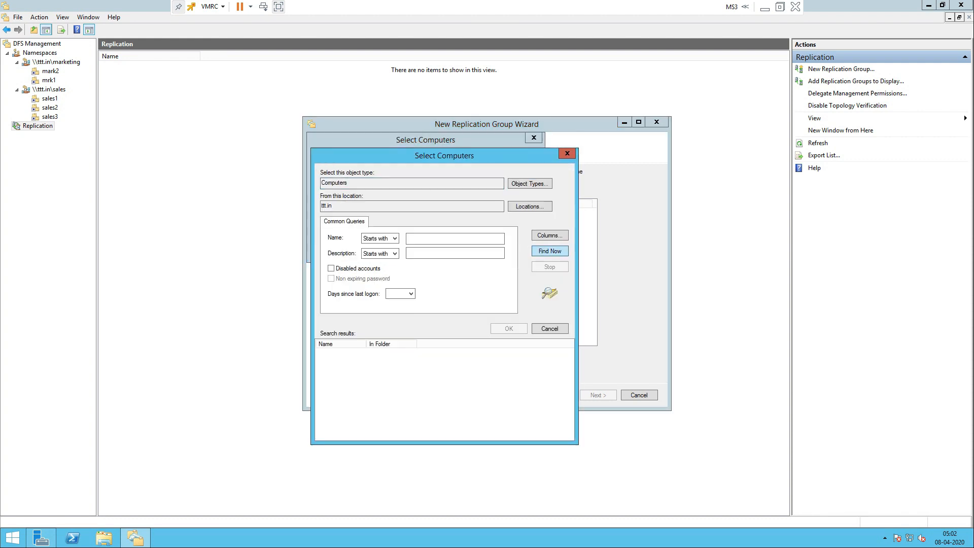
pyautogui.click(550, 251)
pyautogui.click(333, 396)
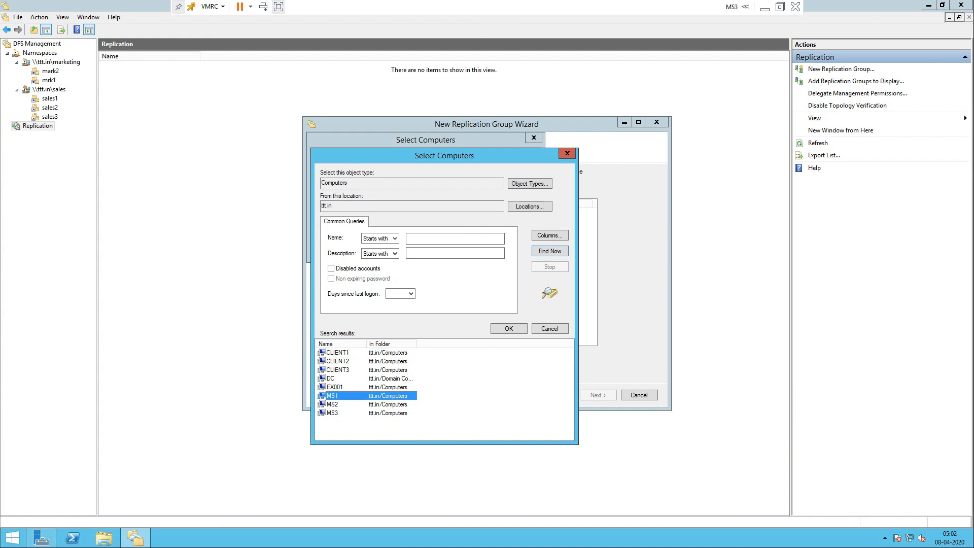
pyautogui.keyDown('ctrl'); pyautogui.click(332, 405); pyautogui.keyUp('ctrl')
pyautogui.press('Return')
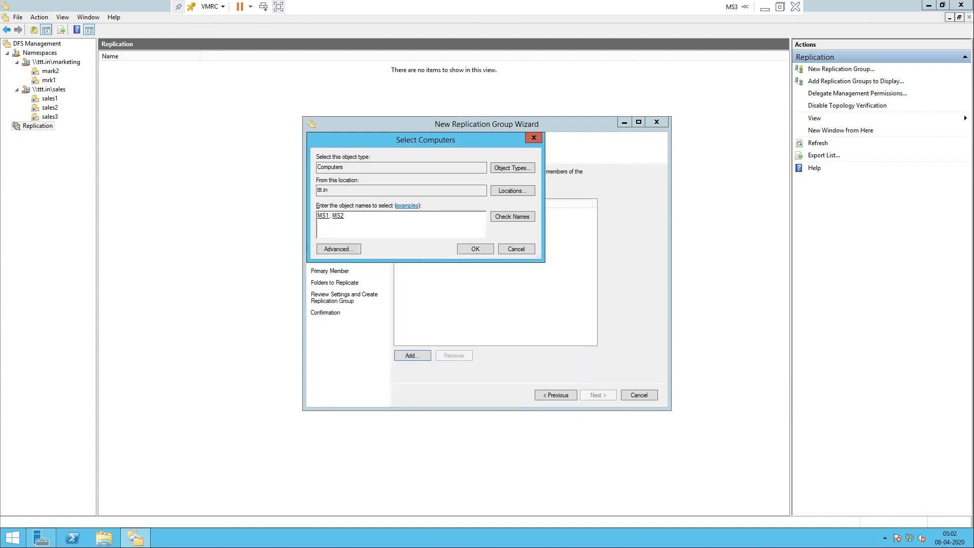
pyautogui.press('Return')
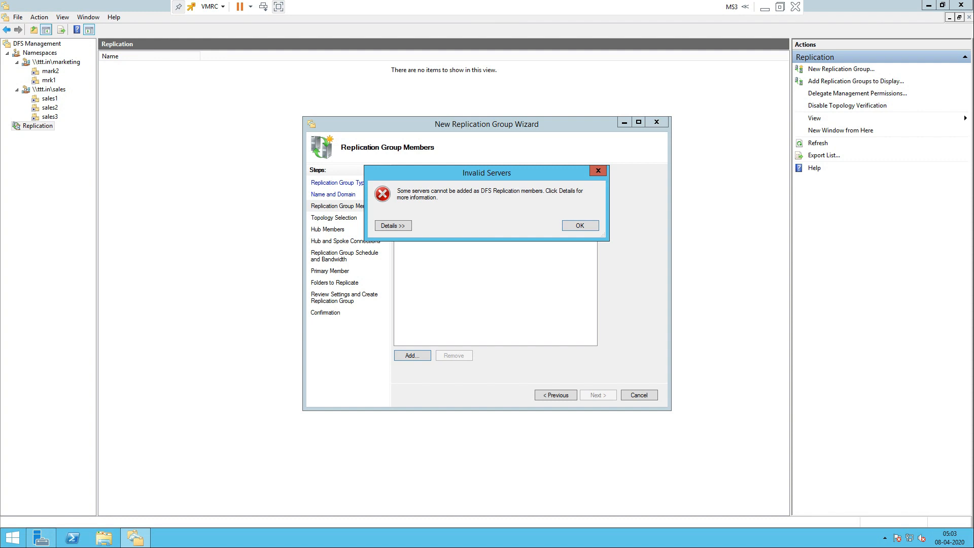
# Step: Dismiss the Invalid Servers error, retry adding MS1, then minimize the MS3 console to reveal the Paint diagram
pyautogui.press('Return')
pyautogui.press('Return')
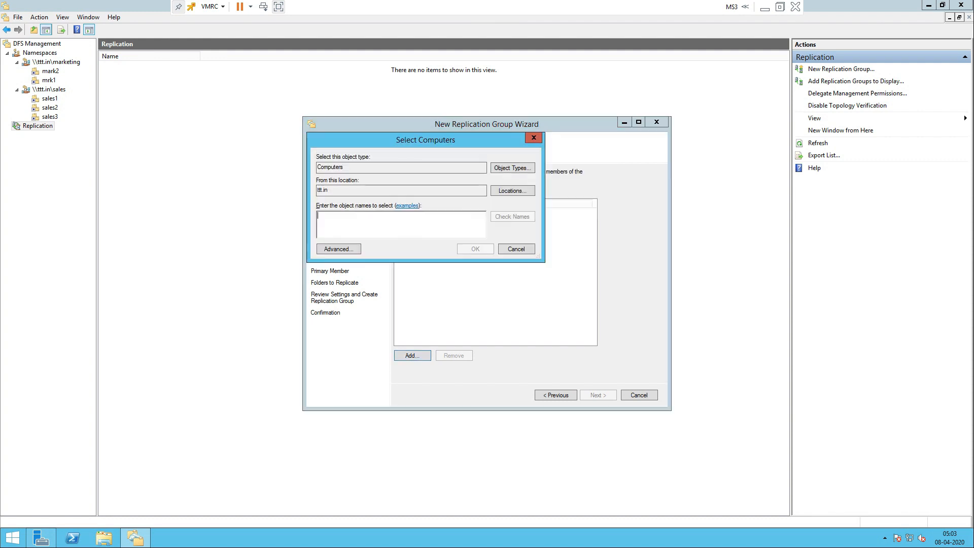
pyautogui.press('Return')
pyautogui.press('Return')
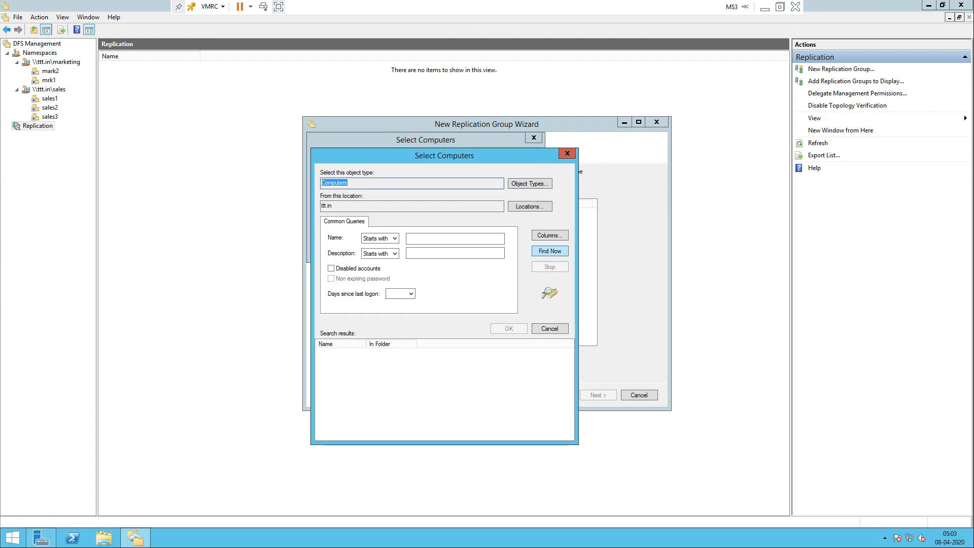
pyautogui.click(332, 396)
pyautogui.press('Return')
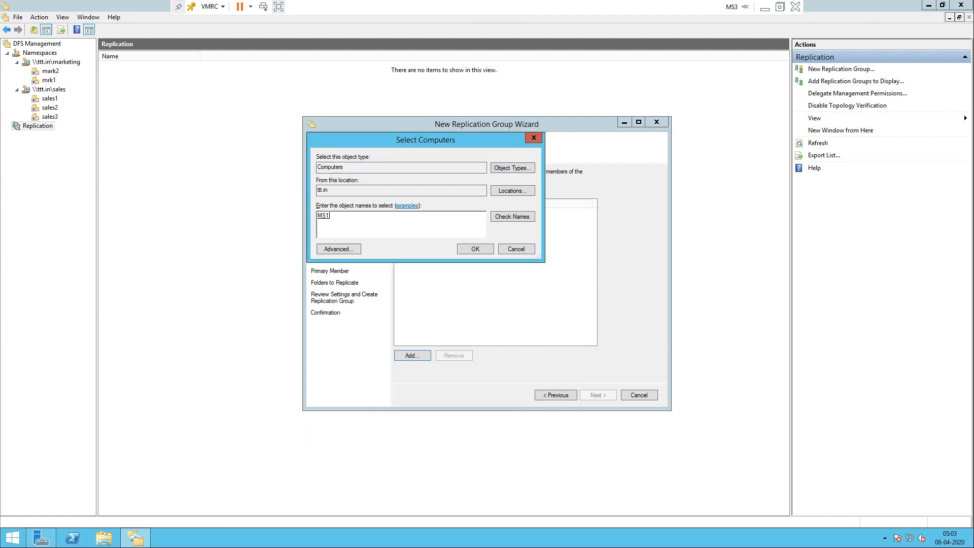
pyautogui.press('Return')
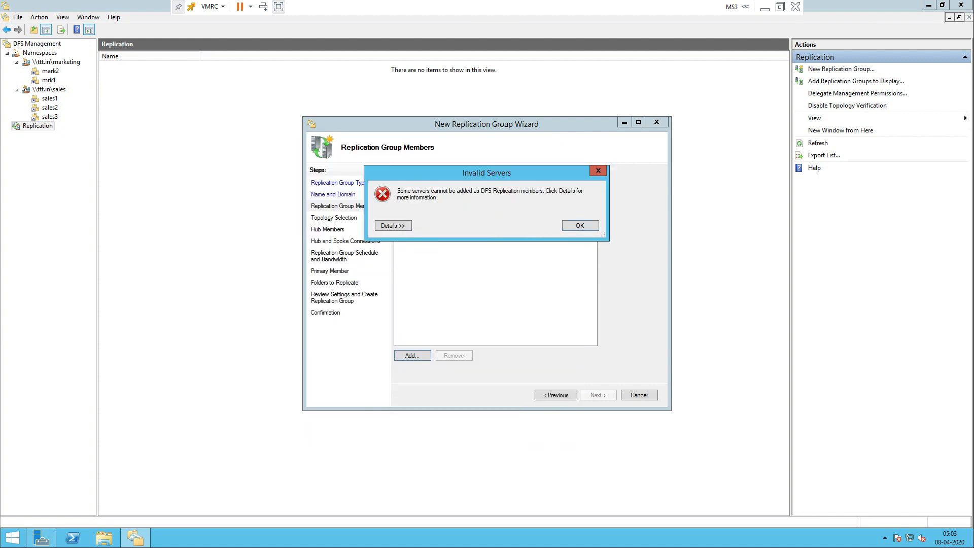
pyautogui.click(765, 7)
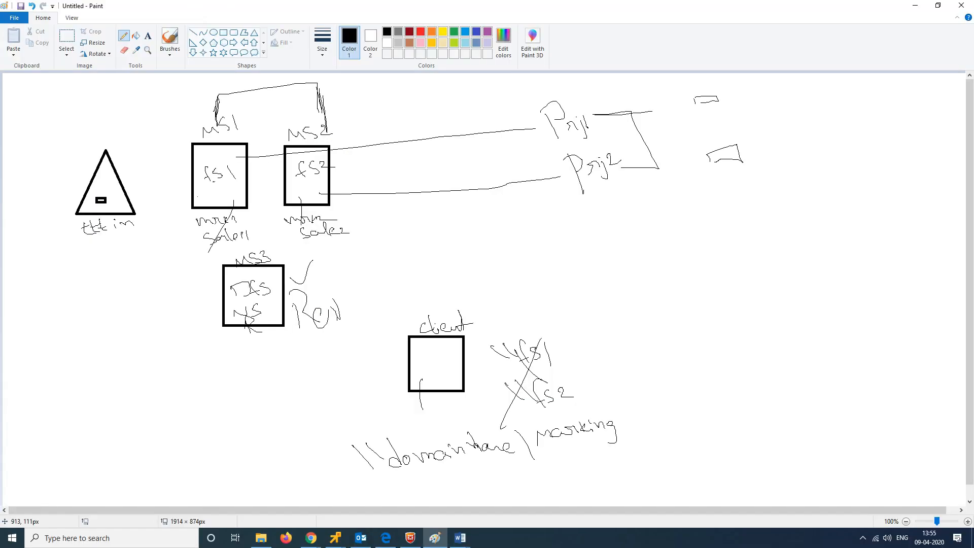
# Step: Switch between the MS1 and MS2 consoles from the taskbar, ending back on MS1
pyautogui.moveTo(335, 538)
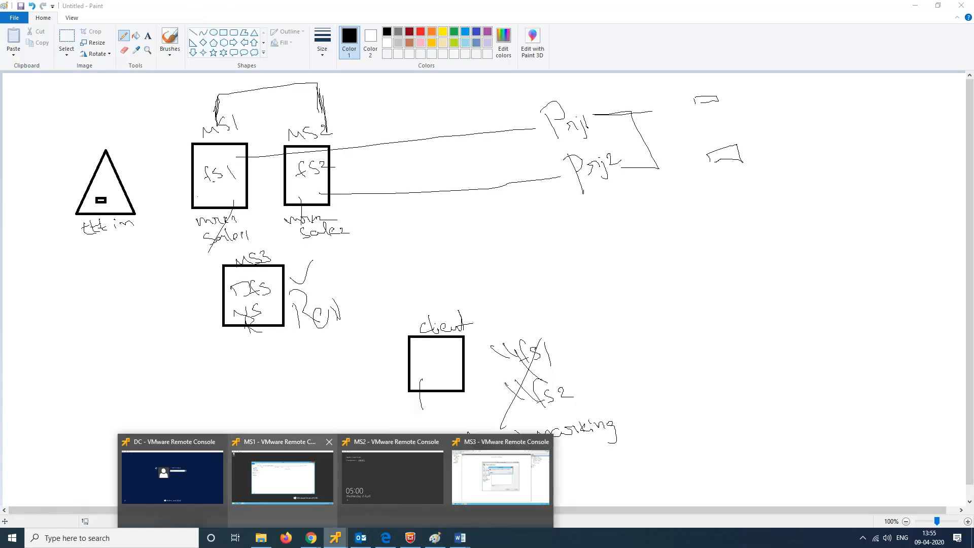
pyautogui.click(289, 483)
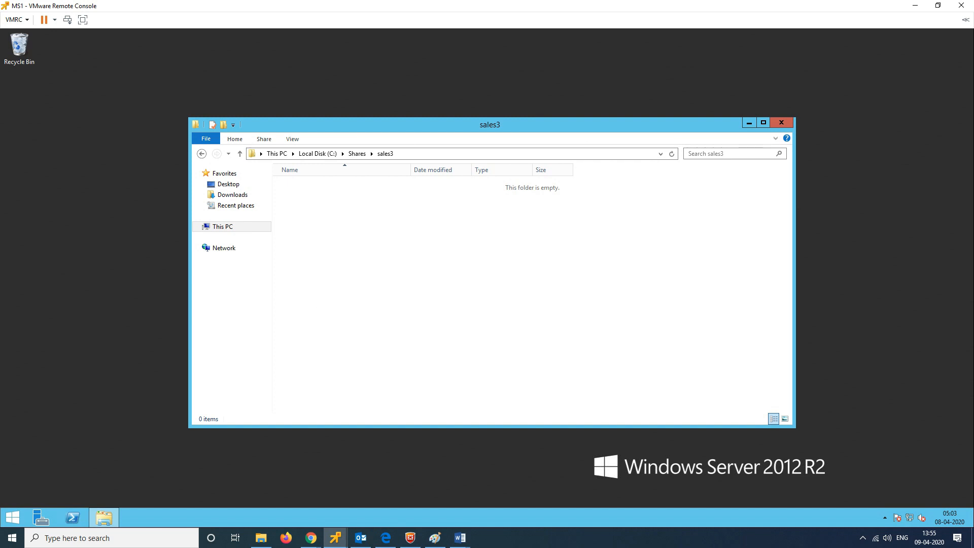
pyautogui.moveTo(335, 538)
pyautogui.click(392, 477)
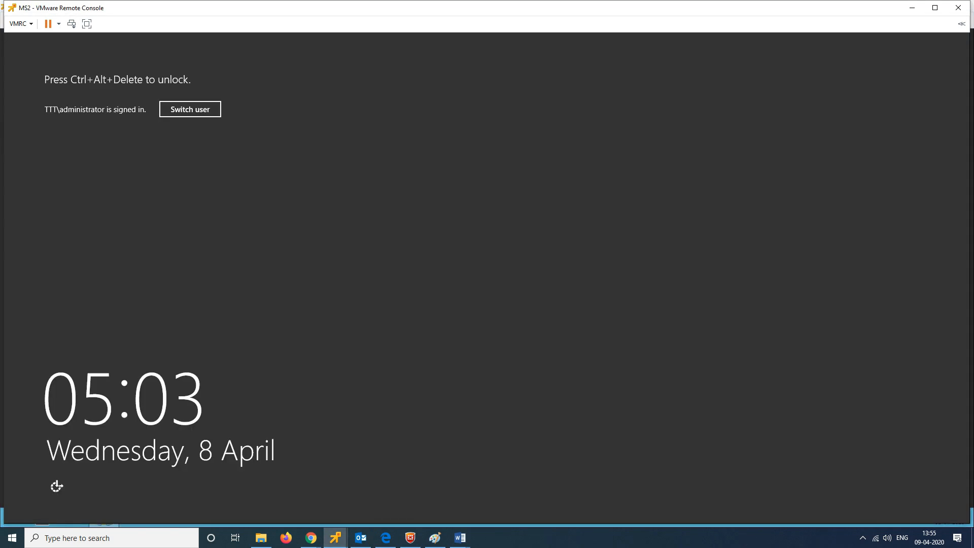
pyautogui.click(912, 7)
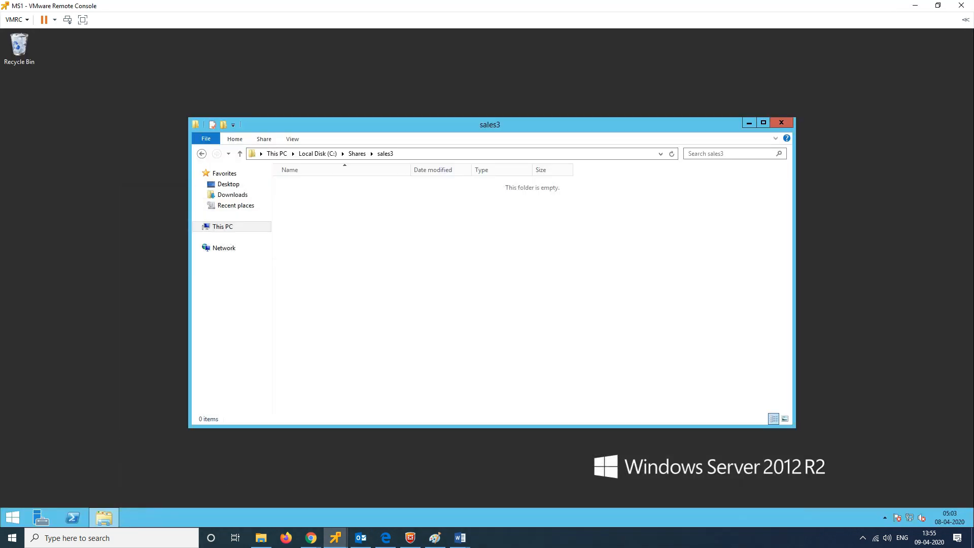
# Step: Open the Invalid Servers details on MS3, showing MS1 lacks the DFS Replication service, then return to MS1
pyautogui.moveTo(335, 538)
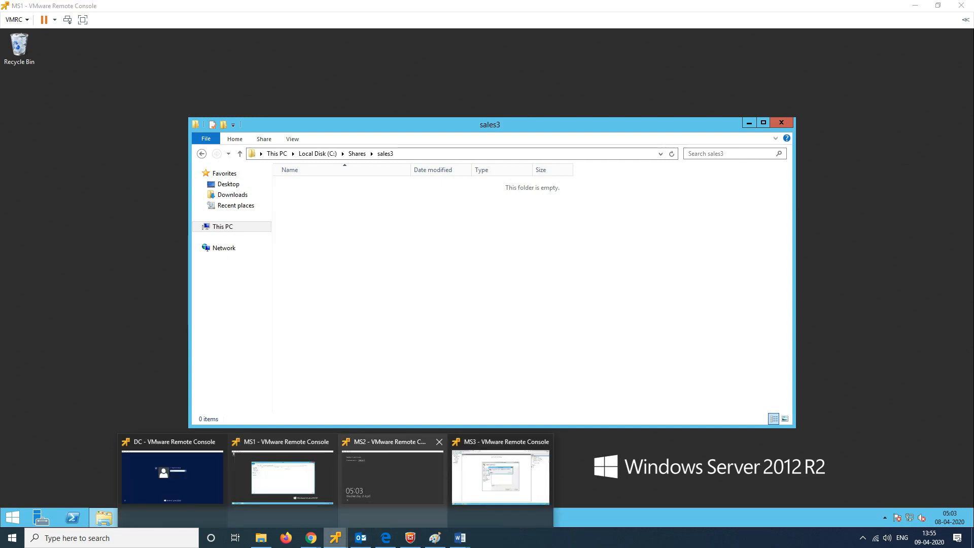
pyautogui.click(501, 477)
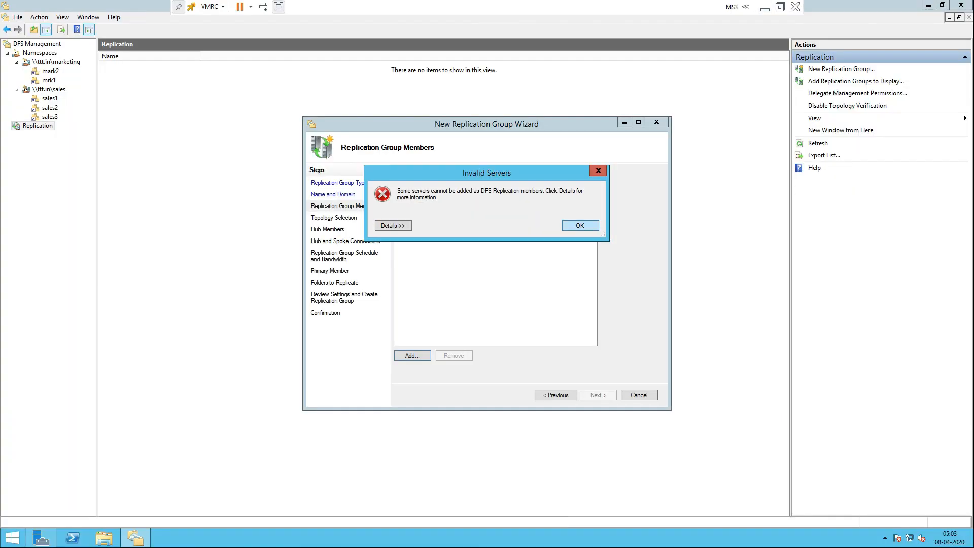
pyautogui.click(393, 226)
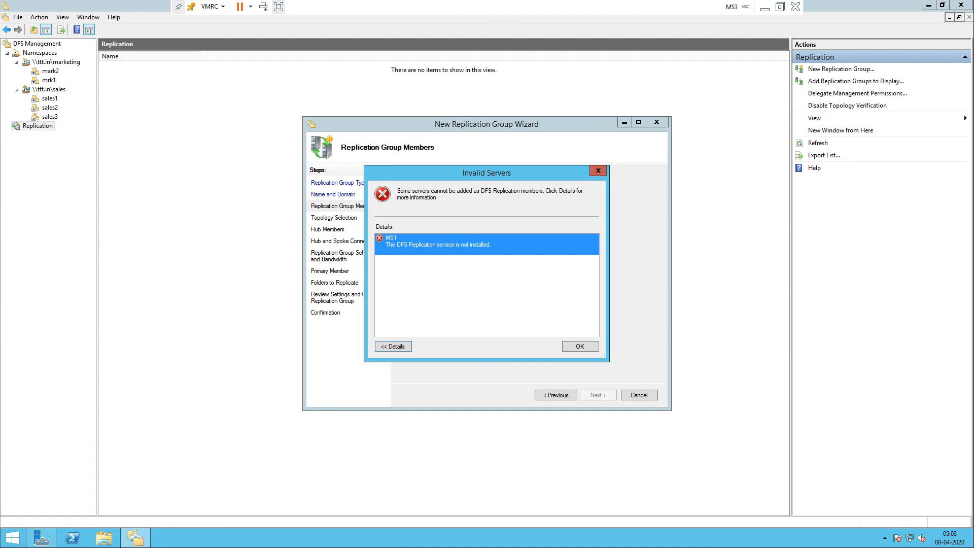
pyautogui.click(764, 7)
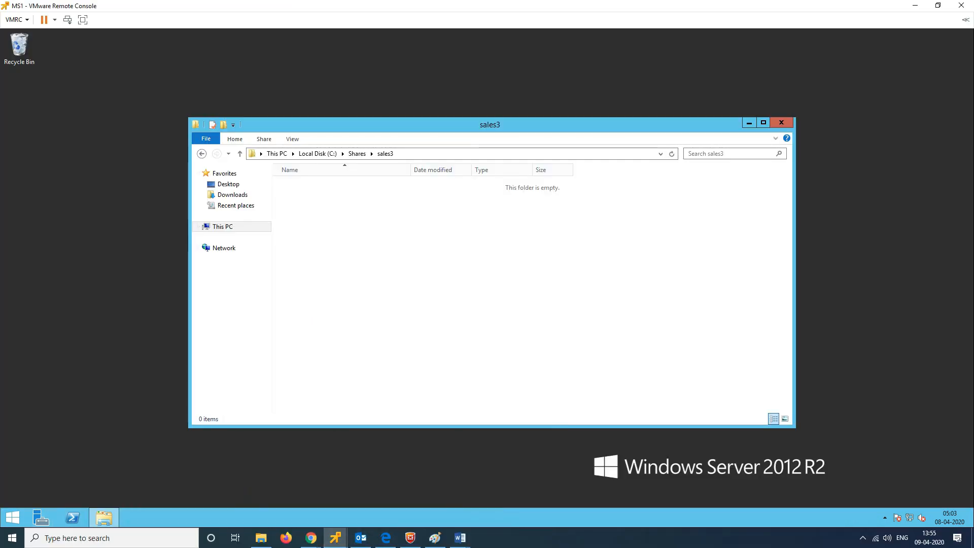
# Step: Close the sales3 folder and start a role-based Add Roles and Features install targeting ms1
pyautogui.click(782, 122)
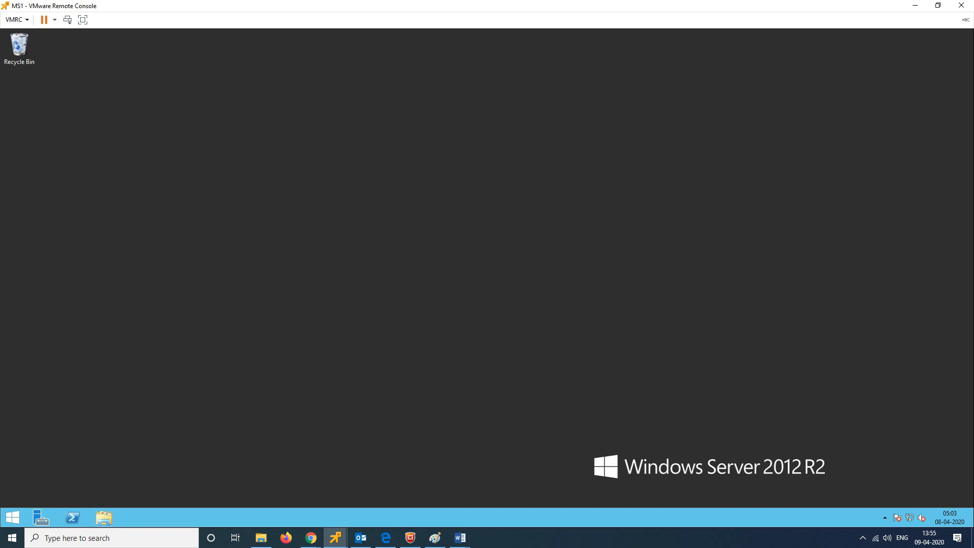
pyautogui.click(41, 518)
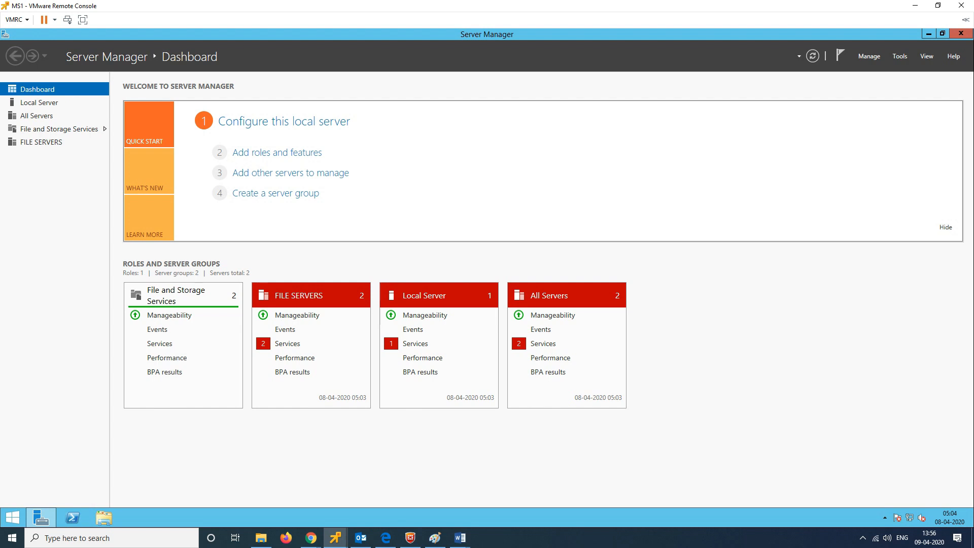
pyautogui.click(870, 56)
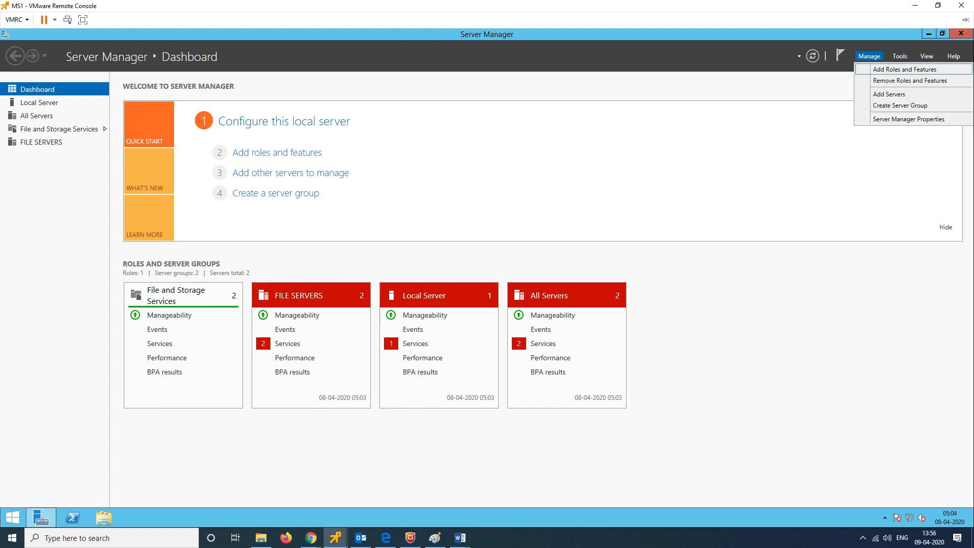
pyautogui.click(905, 69)
pyautogui.press('Return')
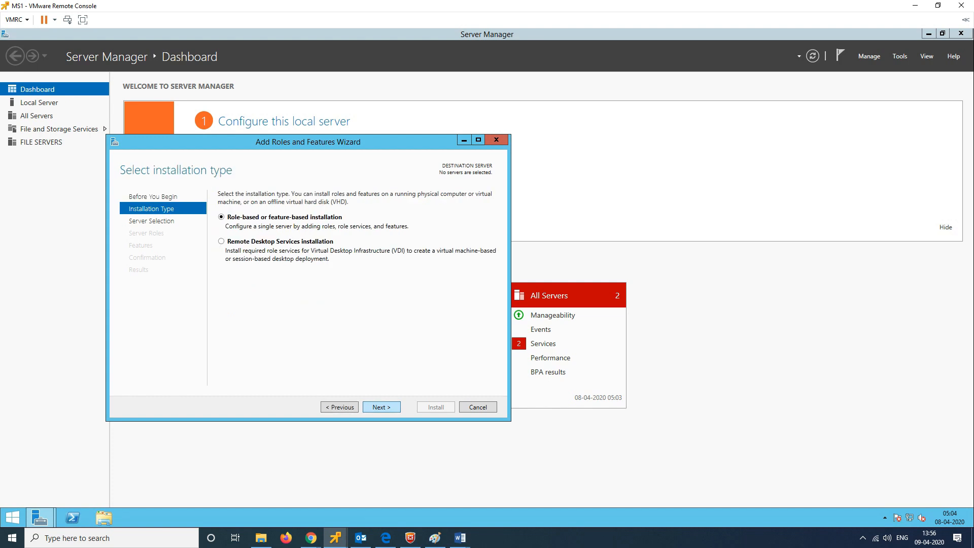
pyautogui.press('Return')
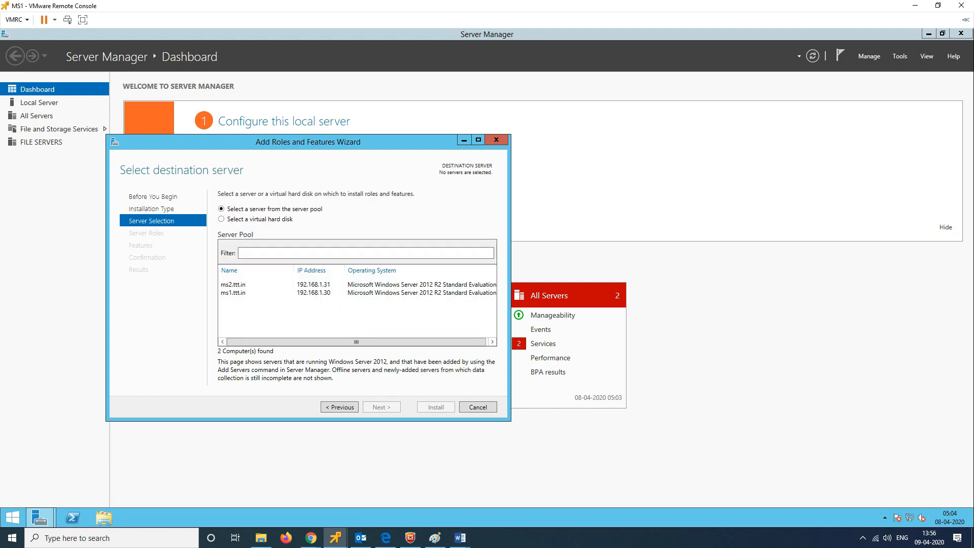
pyautogui.press('Return')
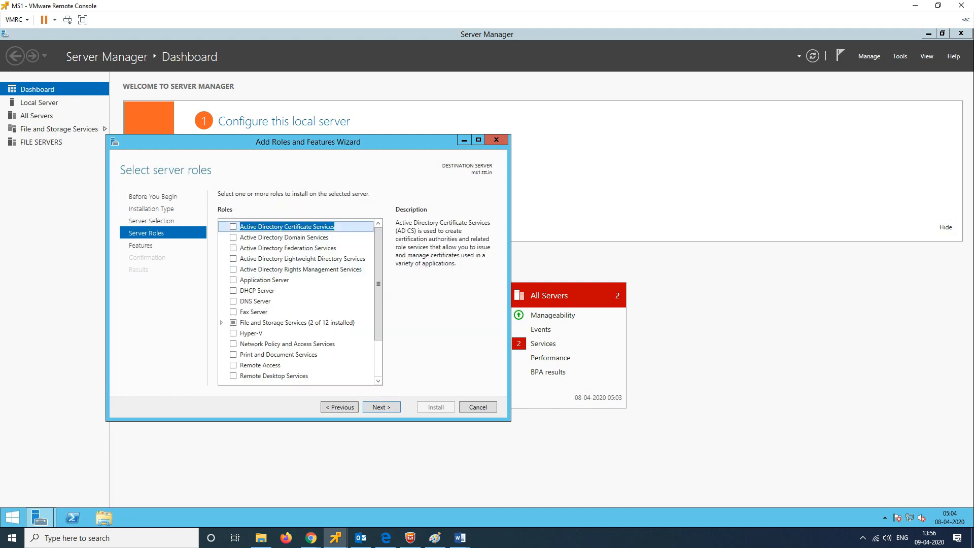
# Step: Select DFS Replication under File and iSCSI Services, including DFS Management Tools, and reach confirmation
pyautogui.click(221, 323)
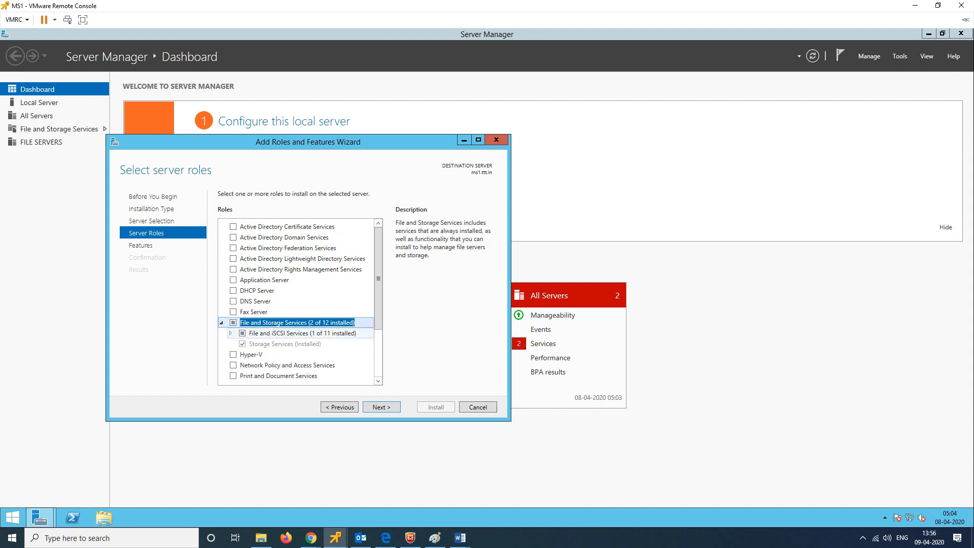
pyautogui.click(231, 334)
pyautogui.scroll(-3, 299, 325)
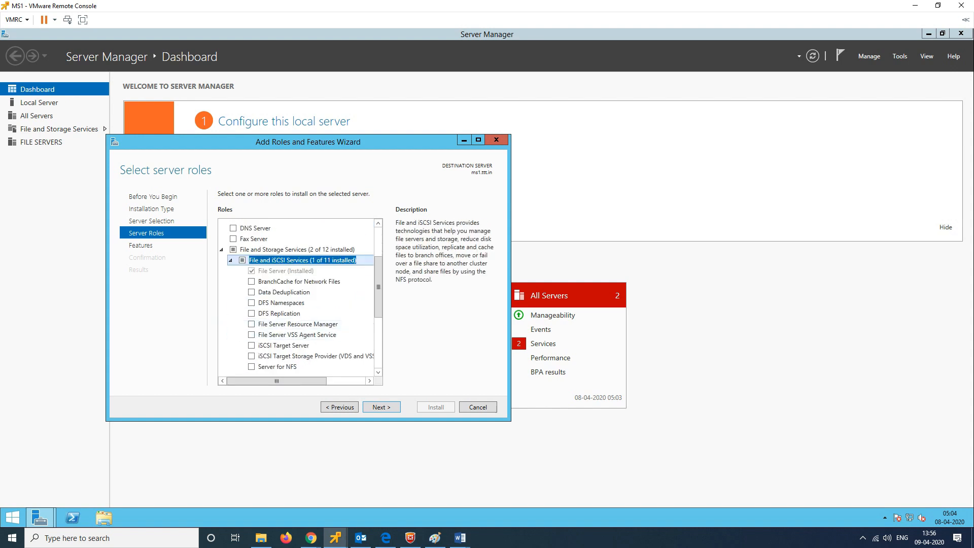
pyautogui.click(252, 313)
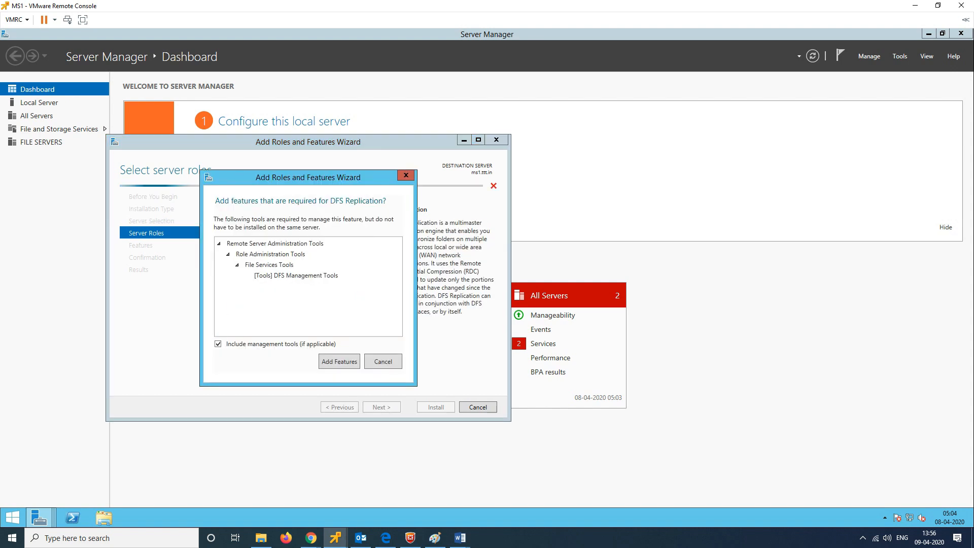
pyautogui.click(339, 361)
pyautogui.click(381, 407)
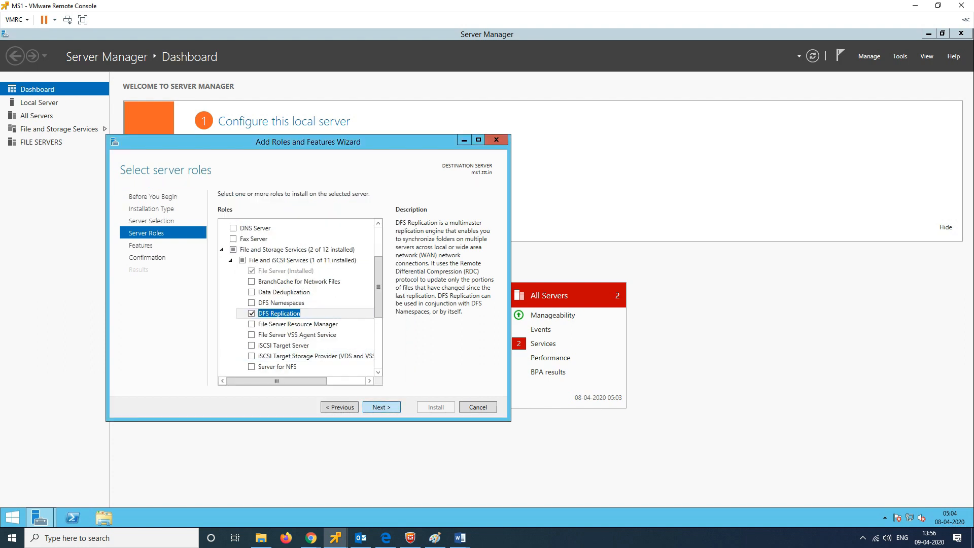
pyautogui.click(340, 407)
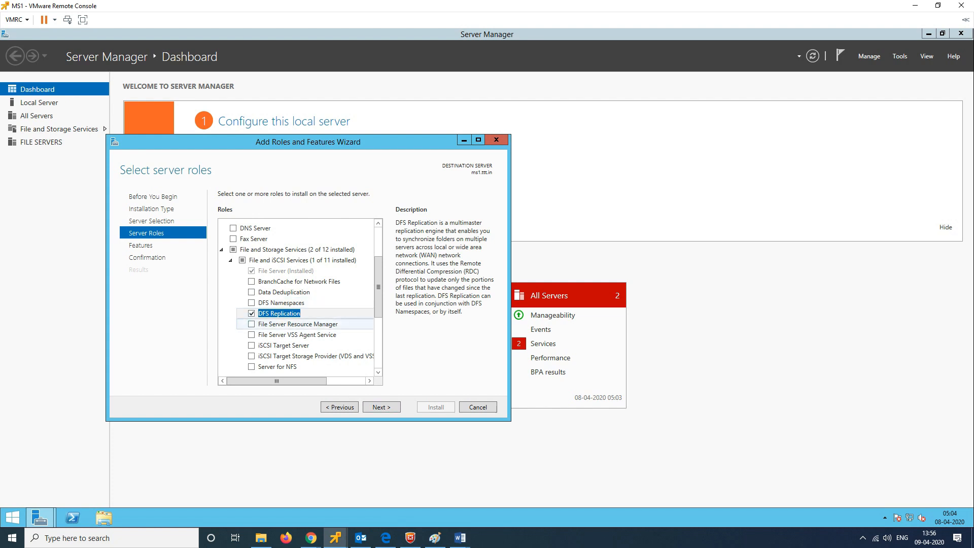
pyautogui.click(381, 407)
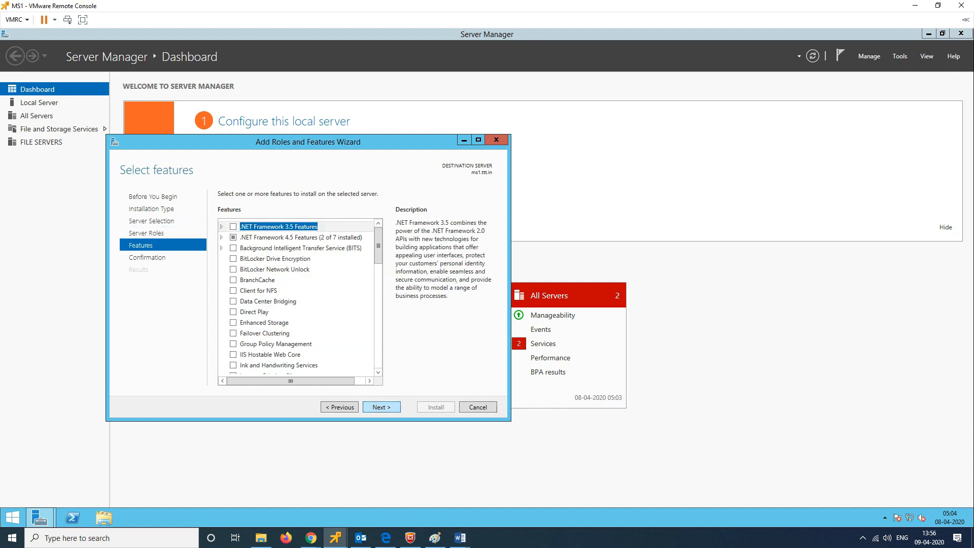
pyautogui.click(381, 407)
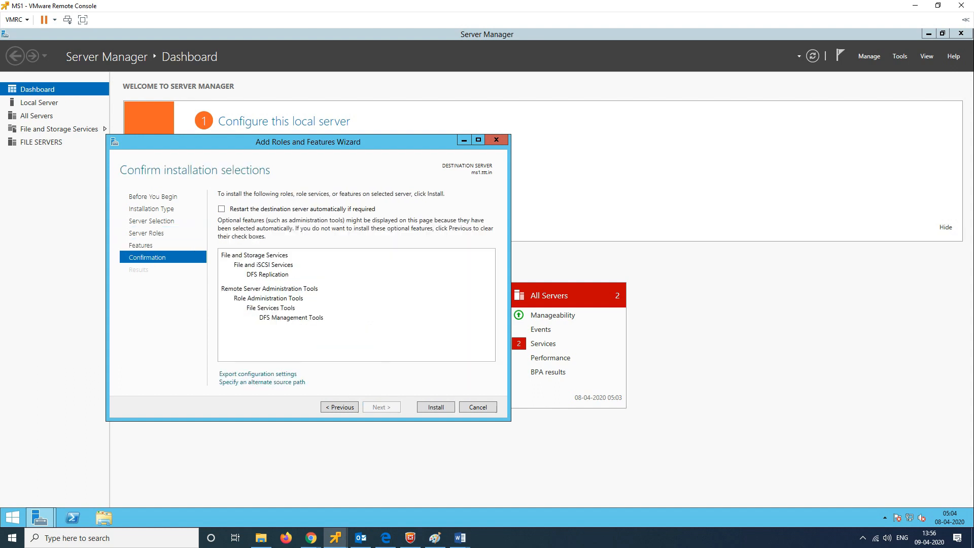
# Step: Enable automatic restart and install DFS Replication on ms1, closing the wizard while it runs
pyautogui.click(221, 209)
pyautogui.click(523, 308)
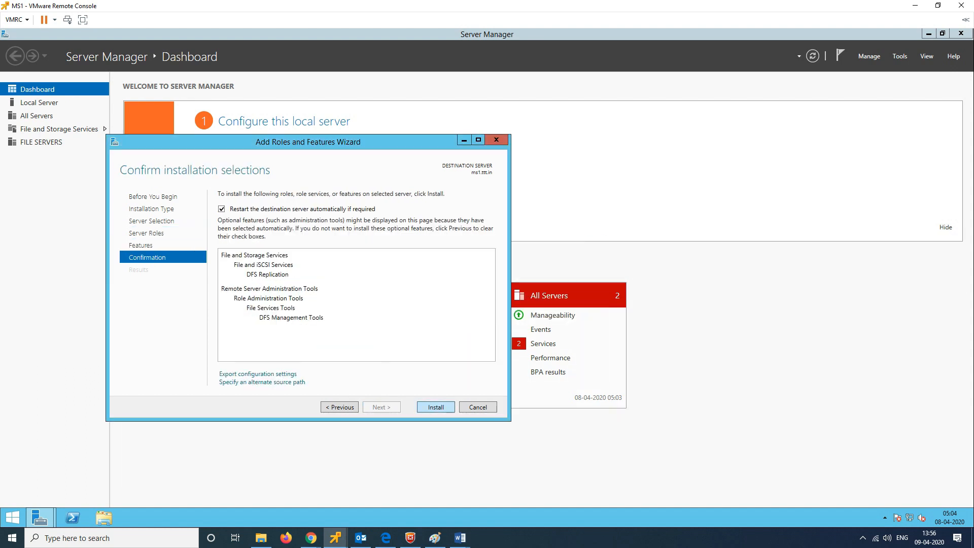
pyautogui.click(436, 407)
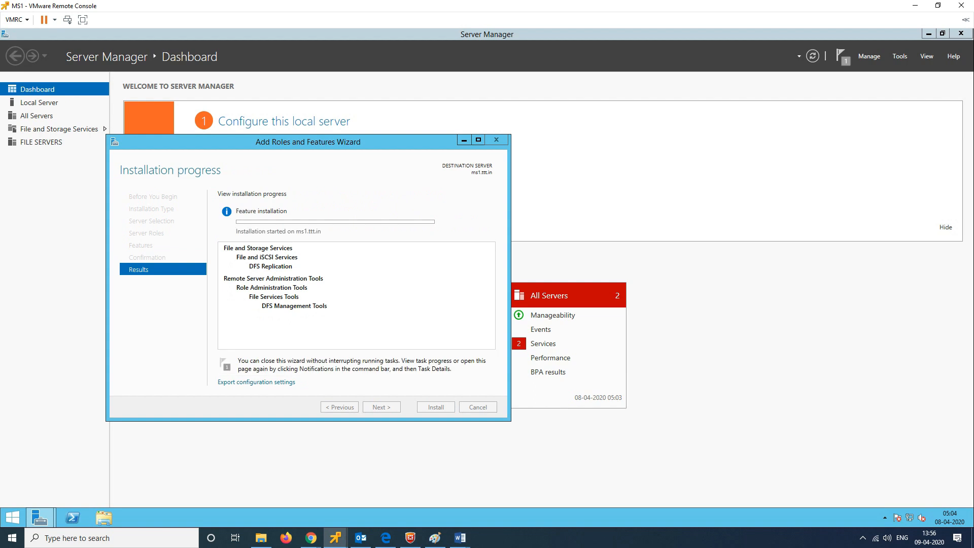
pyautogui.click(436, 407)
pyautogui.click(869, 57)
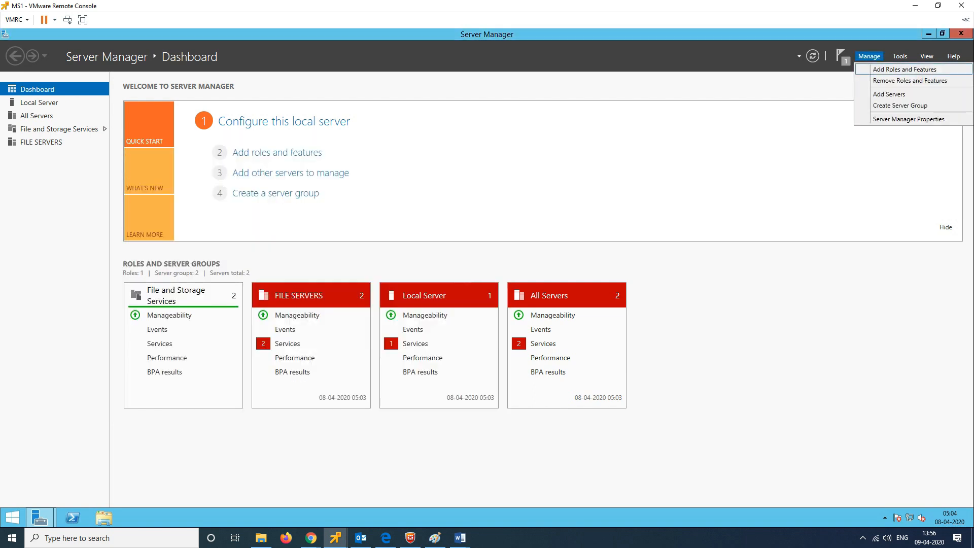
# Step: Start a role-based Add Roles and Features install with ms2.ttt.in as the destination server
pyautogui.click(904, 69)
pyautogui.click(302, 328)
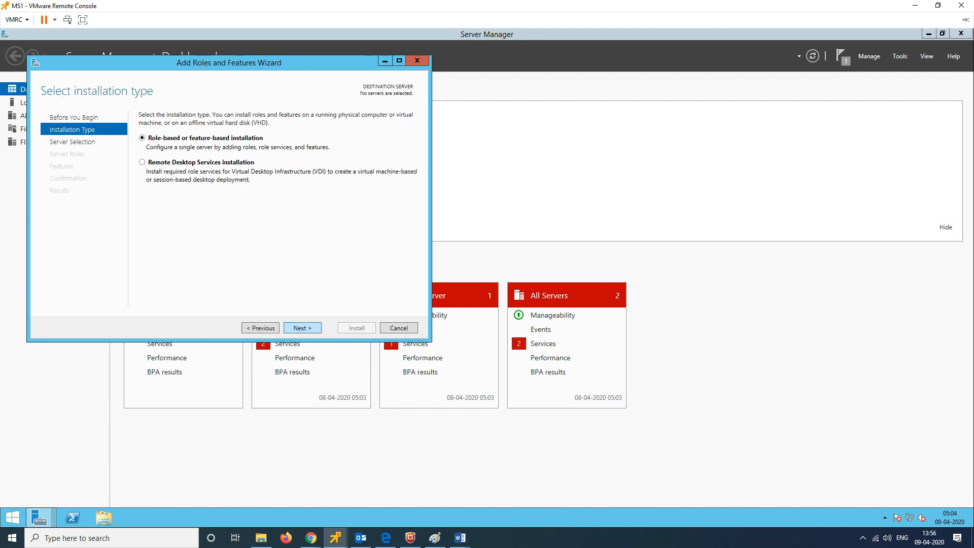
pyautogui.click(303, 328)
pyautogui.click(223, 206)
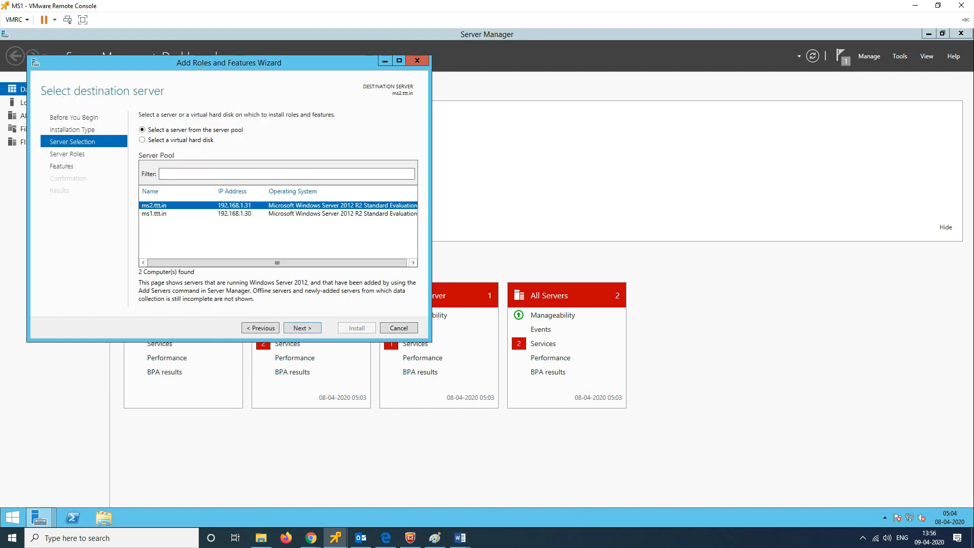
pyautogui.click(303, 328)
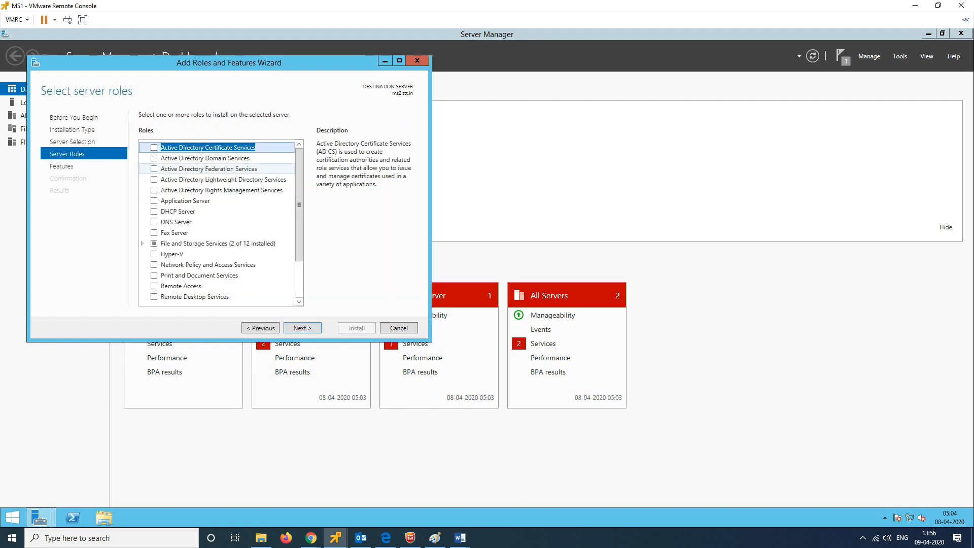
# Step: Select DFS Replication with its DFS Management Tools and install it on ms2
pyautogui.click(142, 244)
pyautogui.scroll(-3, 144, 244)
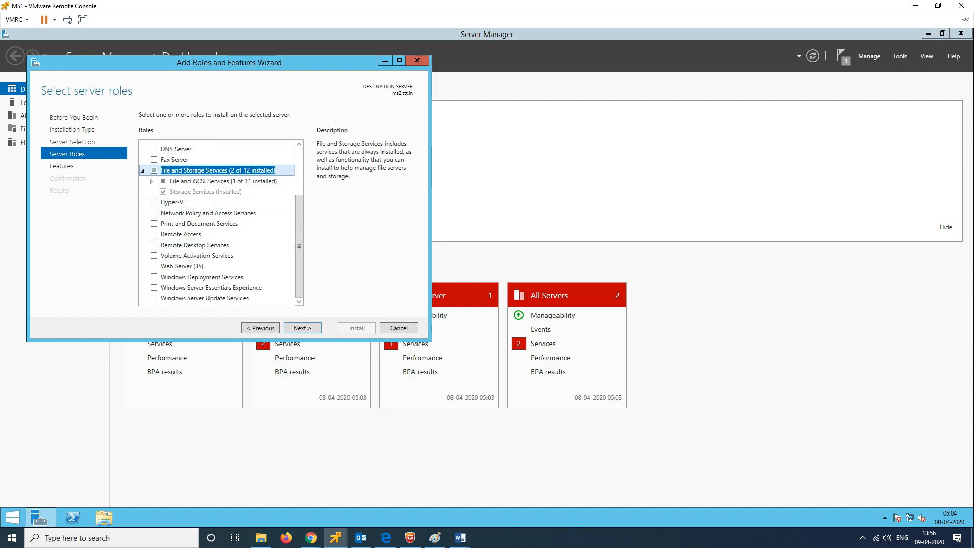
pyautogui.click(151, 181)
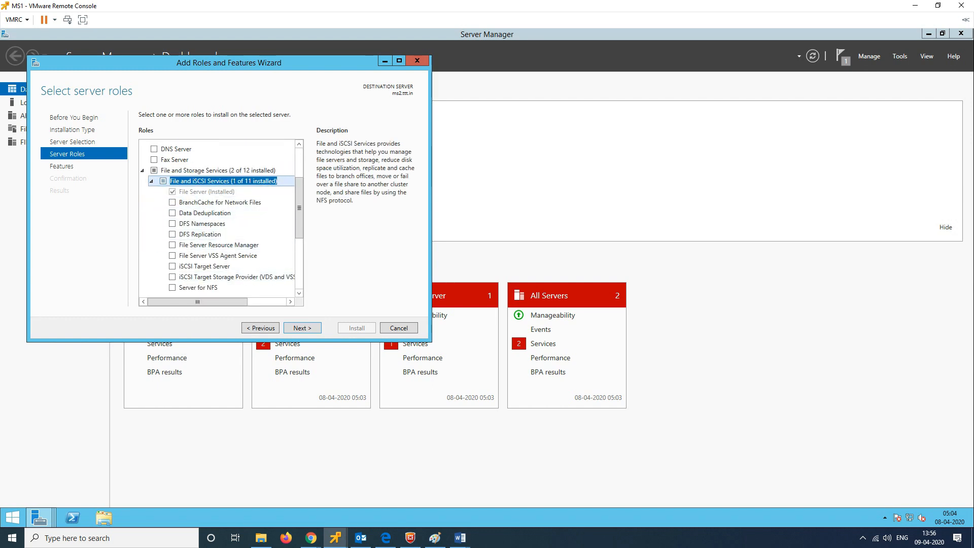
pyautogui.click(172, 234)
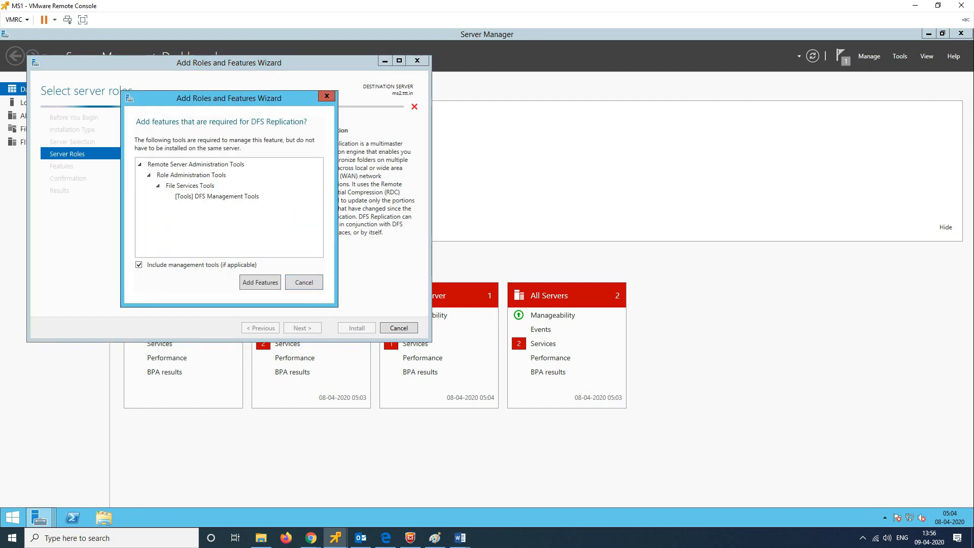
pyautogui.click(261, 281)
pyautogui.click(302, 328)
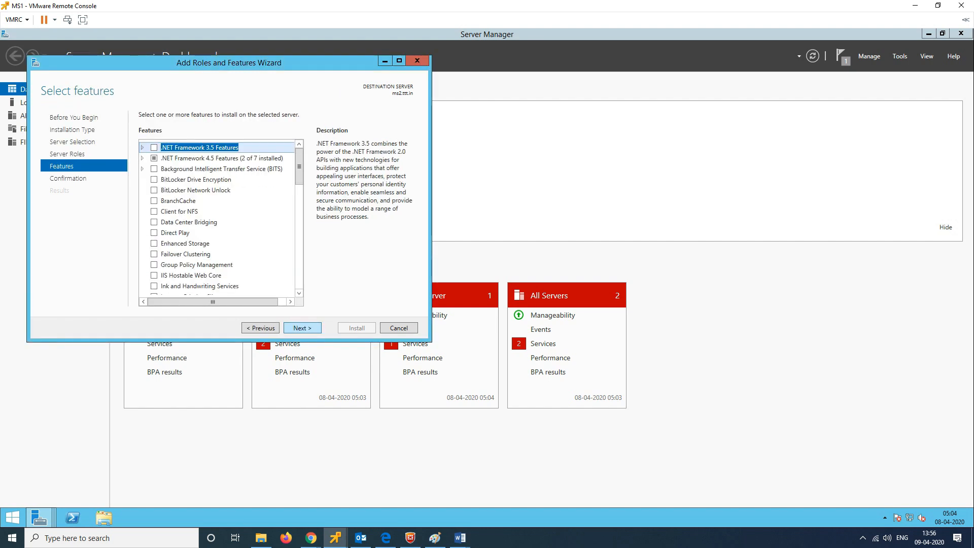
pyautogui.click(302, 328)
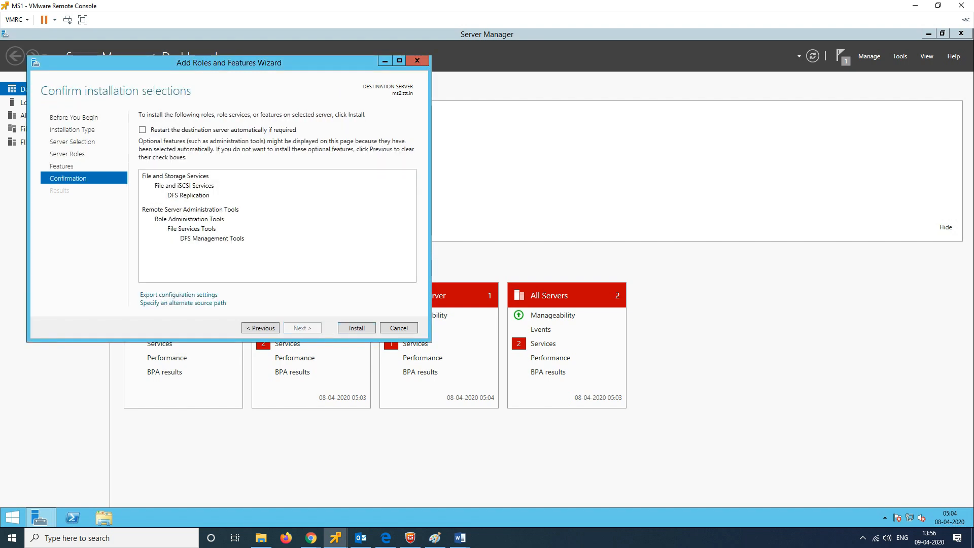
pyautogui.click(357, 327)
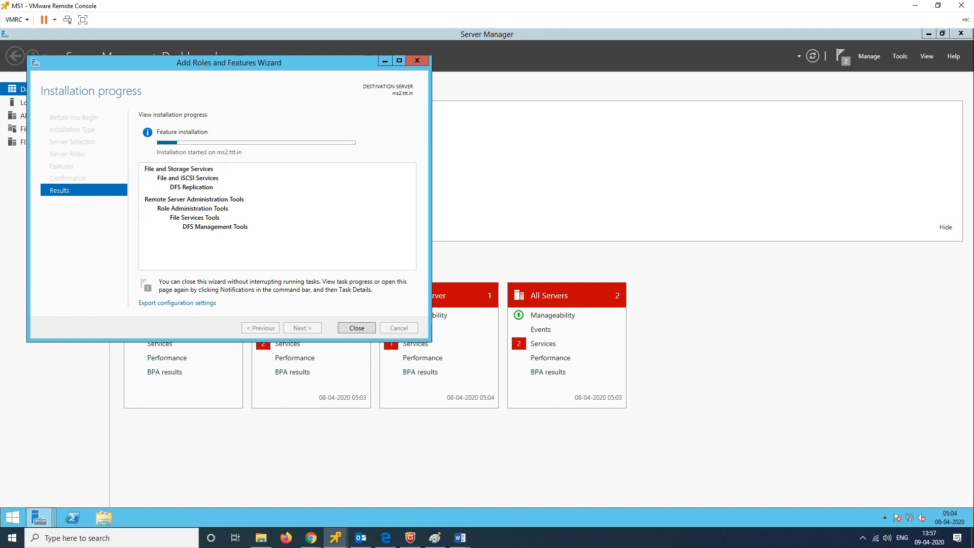
# Step: Close the wizard and confirm in notifications that both DFS Replication installations succeeded
pyautogui.click(840, 56)
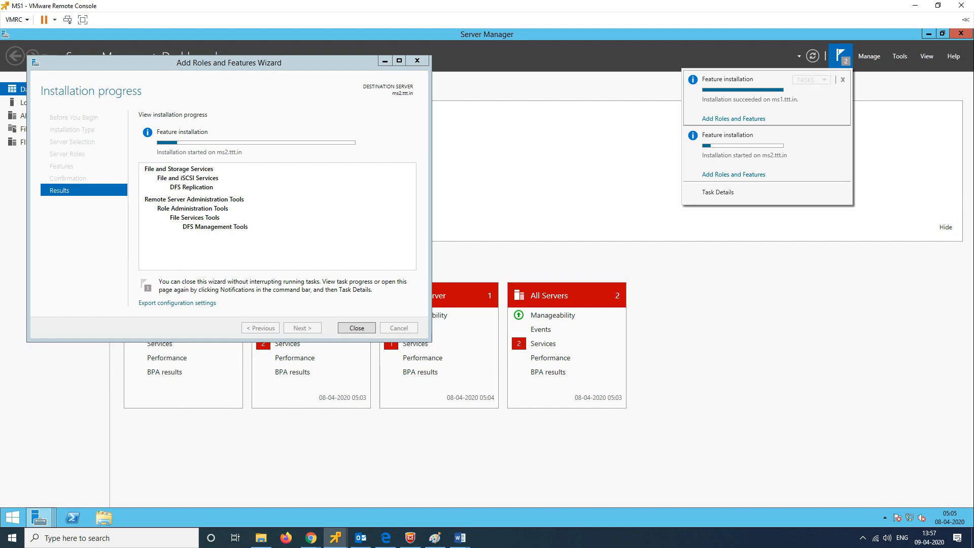
pyautogui.click(356, 329)
pyautogui.click(357, 328)
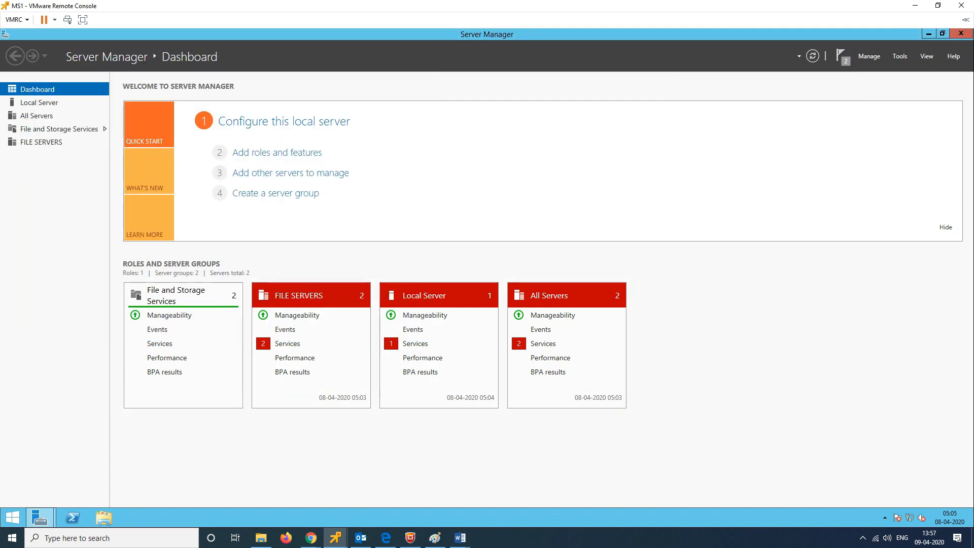
pyautogui.click(841, 56)
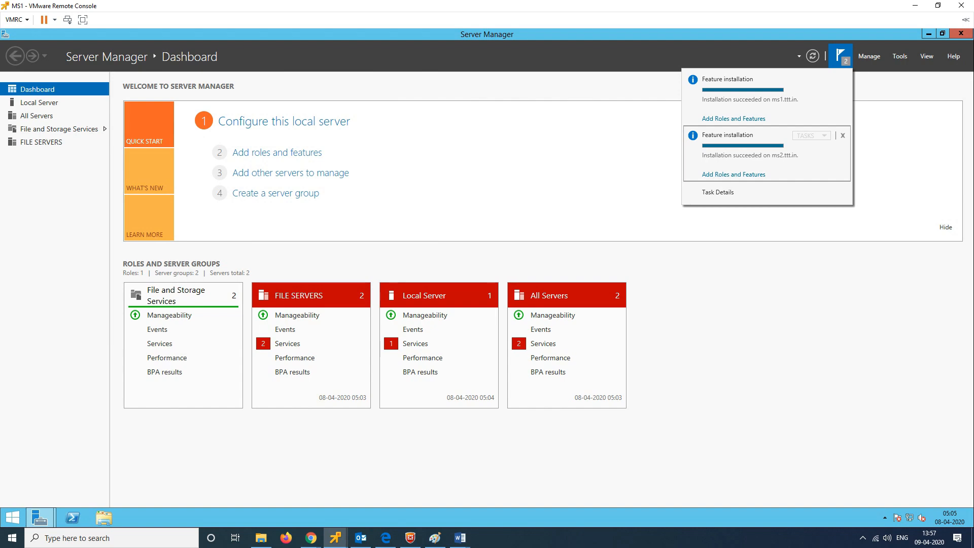
# Step: Return to the MS3 console, dismiss the Invalid Servers error, and add MS1 as a member
pyautogui.click(916, 5)
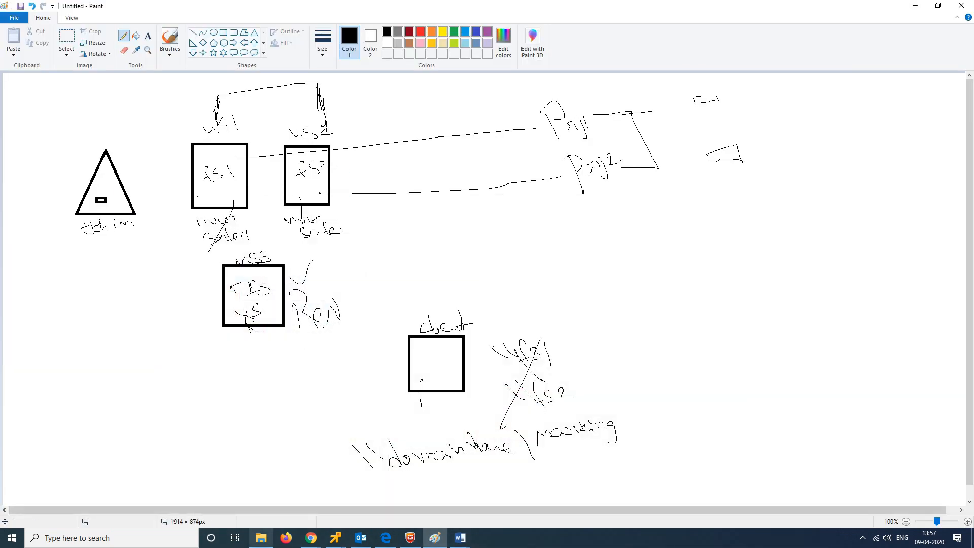
pyautogui.moveTo(335, 538)
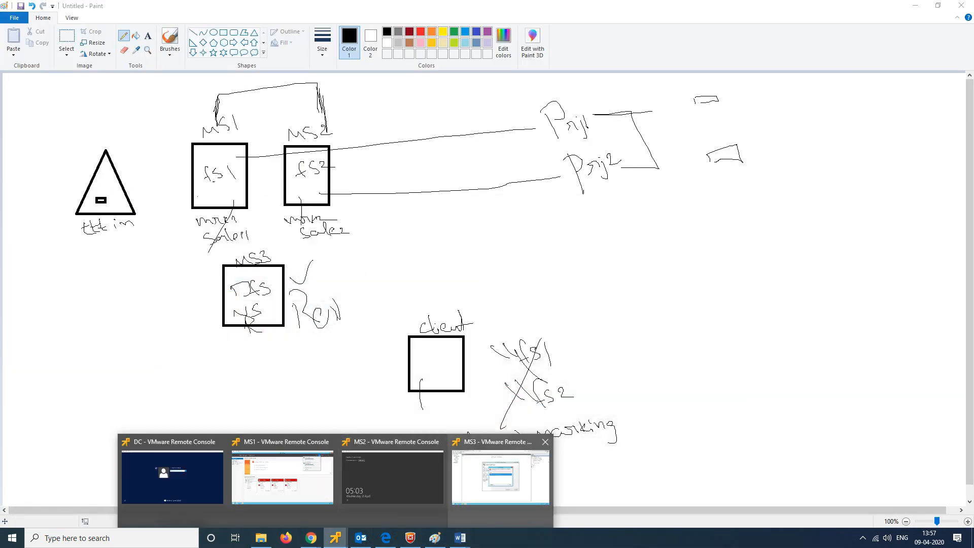
pyautogui.click(500, 470)
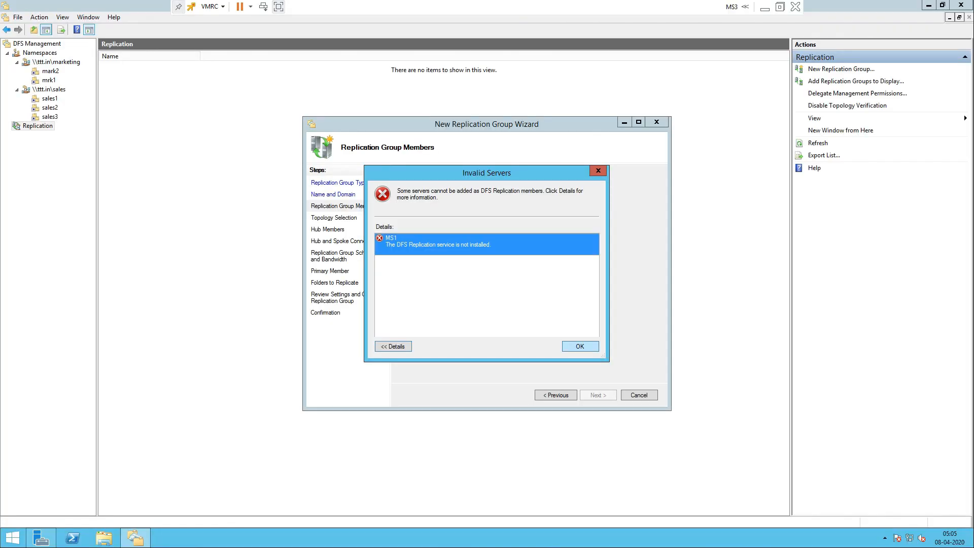
pyautogui.press('Return')
pyautogui.press('Return')
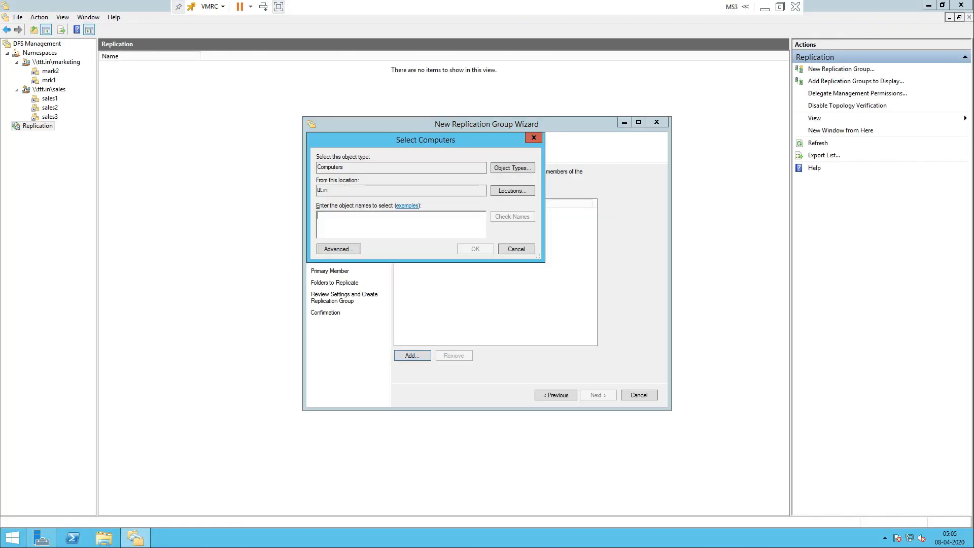
pyautogui.click(551, 251)
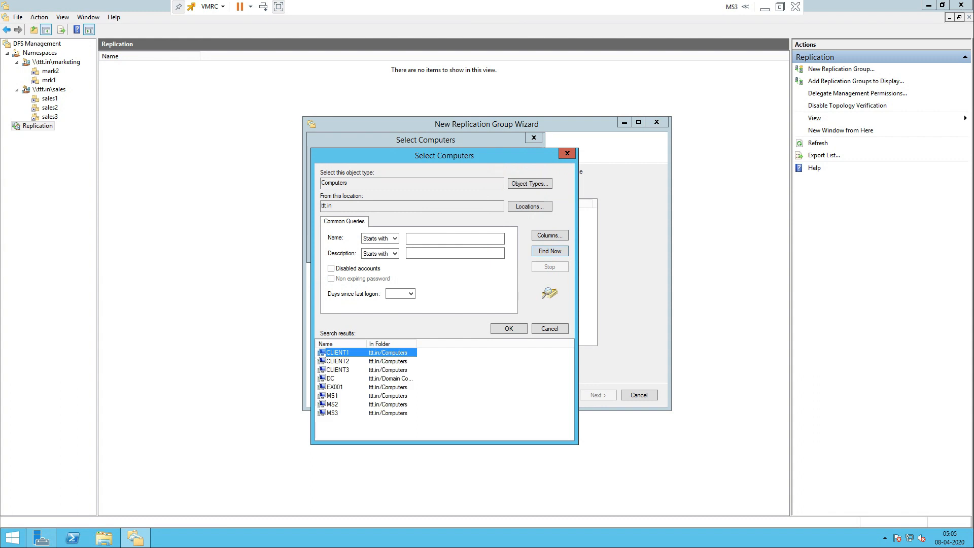
pyautogui.click(332, 396)
pyautogui.press('Return')
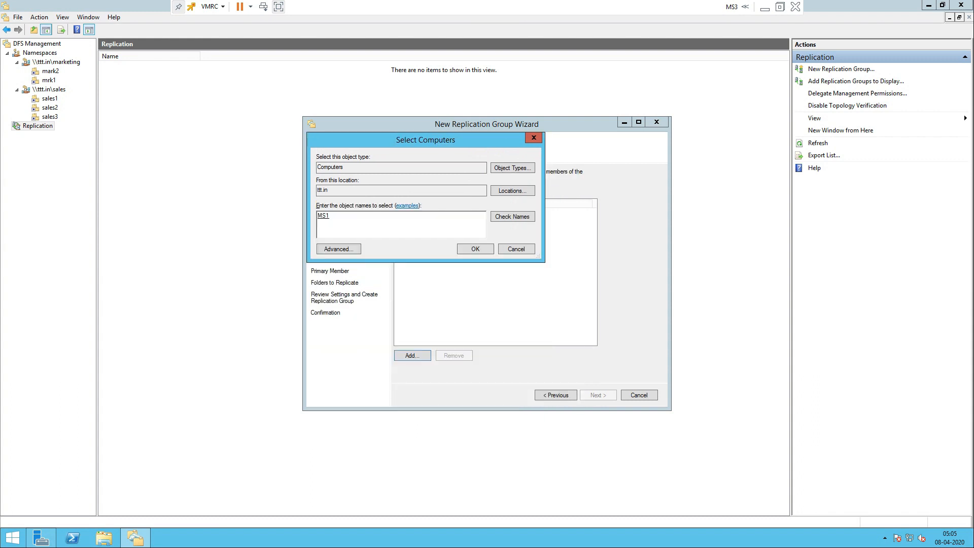
pyautogui.press('Return')
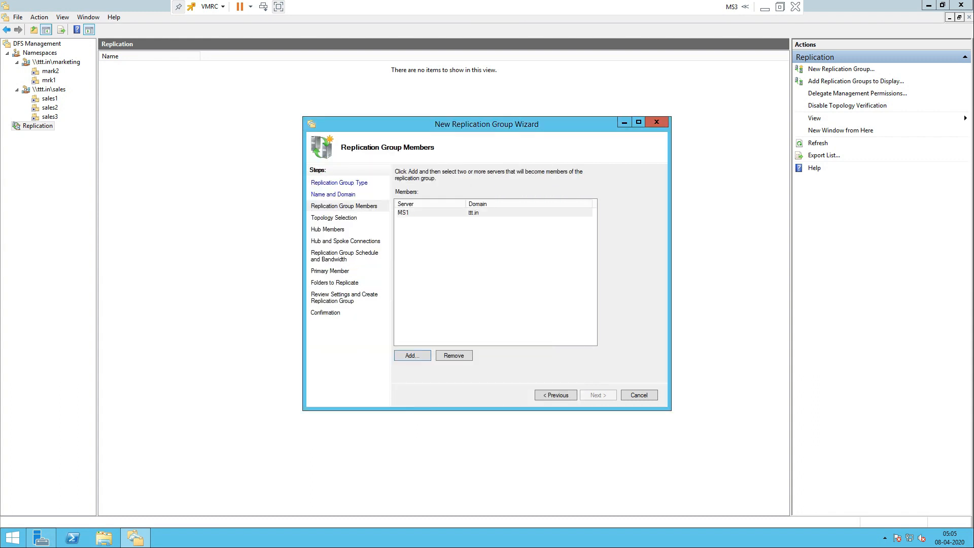
# Step: Add MS2 as a second replication group member via the advanced search
pyautogui.press('Return')
pyautogui.press('Tab')
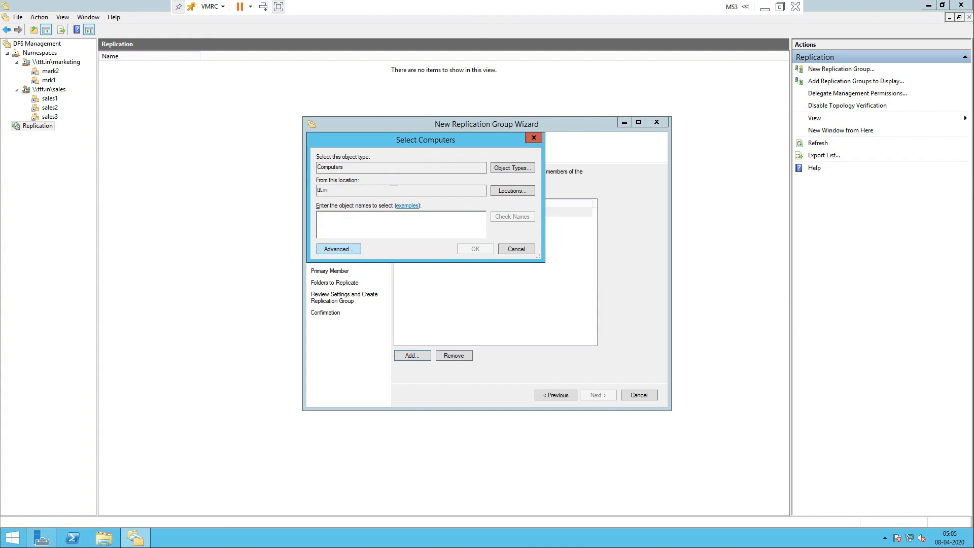
pyautogui.press('Return')
pyautogui.press('Return')
pyautogui.click(332, 405)
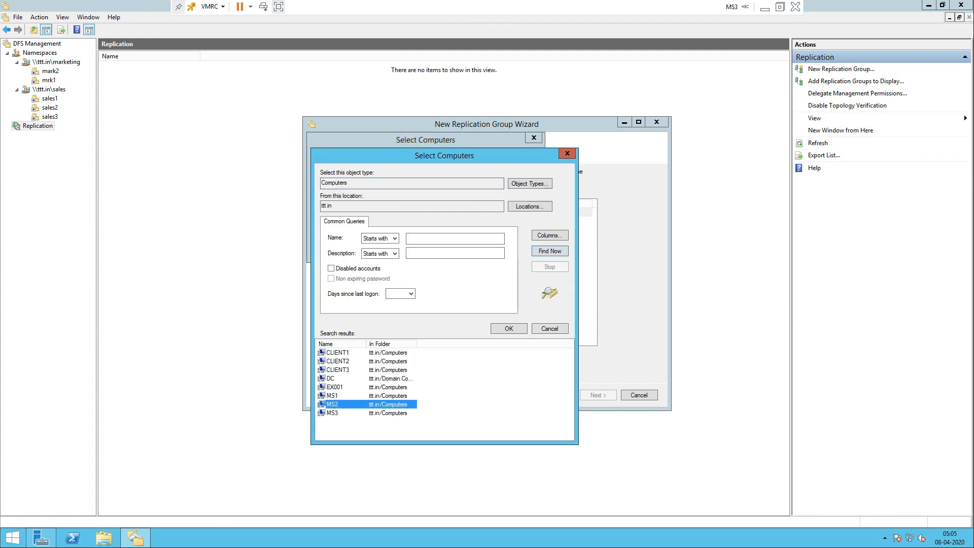
pyautogui.press('Return')
pyautogui.press('Return')
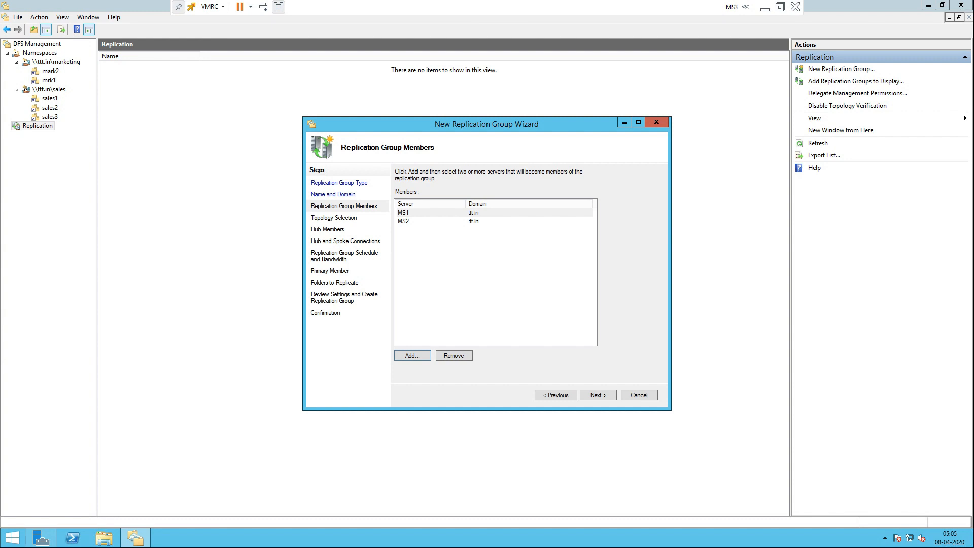
# Step: Check MS1 and MS2 in the members list and continue to topology selection
pyautogui.click(404, 213)
pyautogui.click(405, 222)
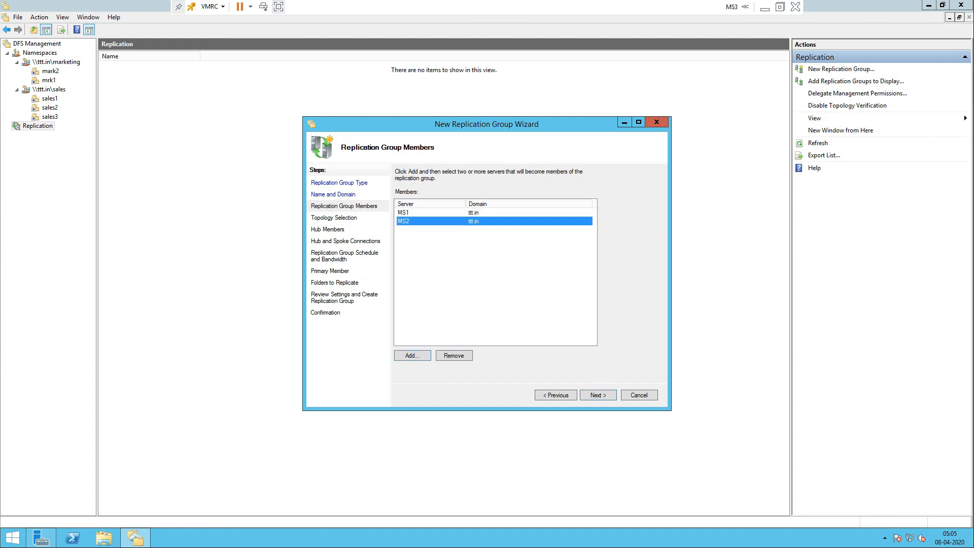
pyautogui.click(598, 396)
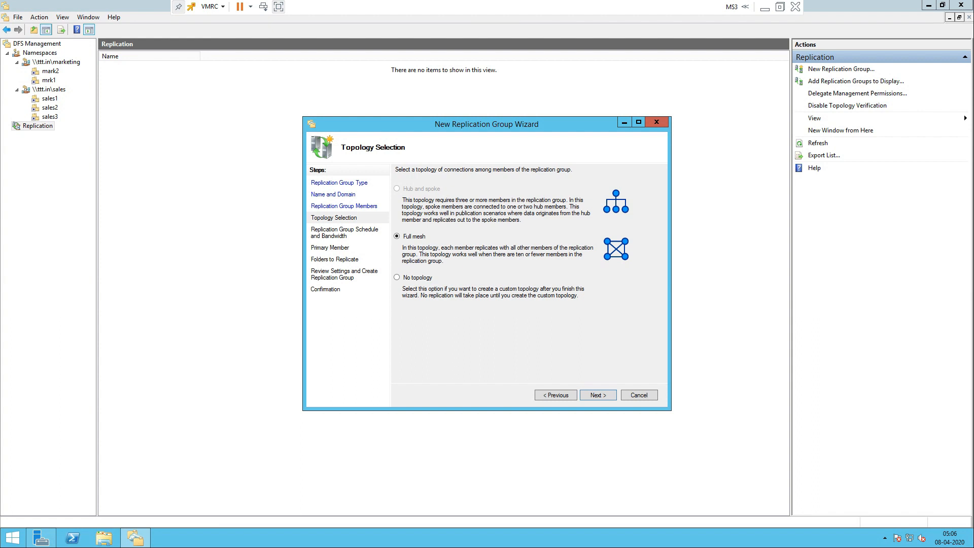
# Step: Accept the Full mesh topology for the replication group and continue
pyautogui.press('Return')
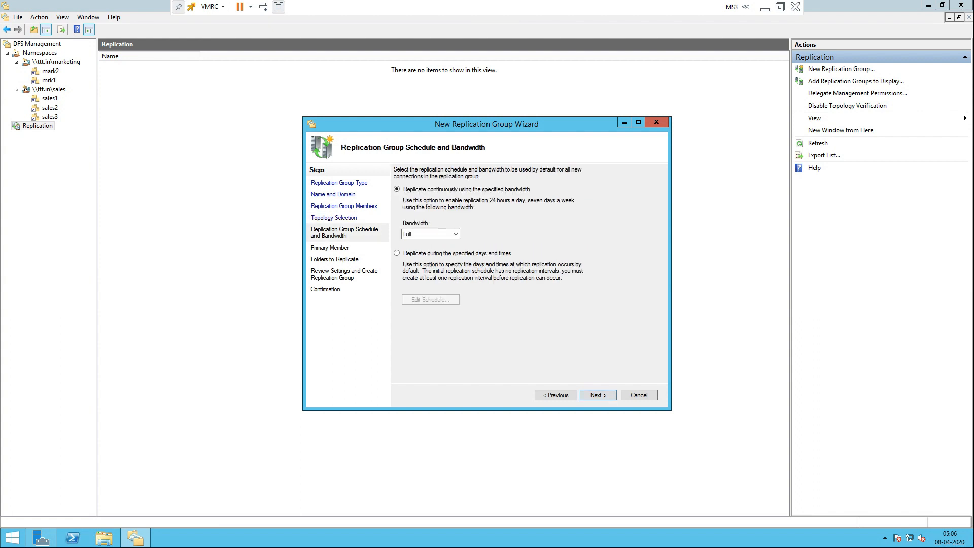
# Step: Look through the bandwidth limits and keep replication bandwidth at Full
pyautogui.click(432, 234)
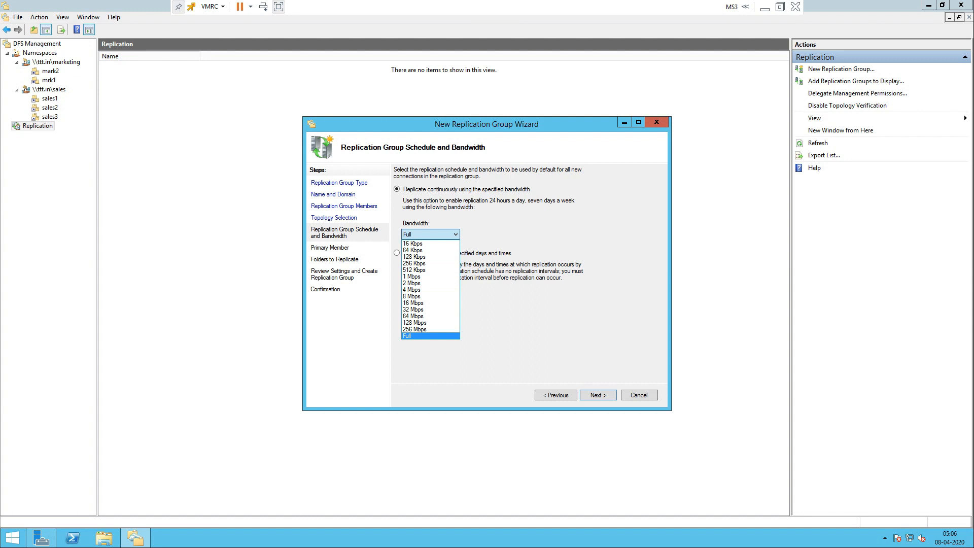
pyautogui.click(430, 336)
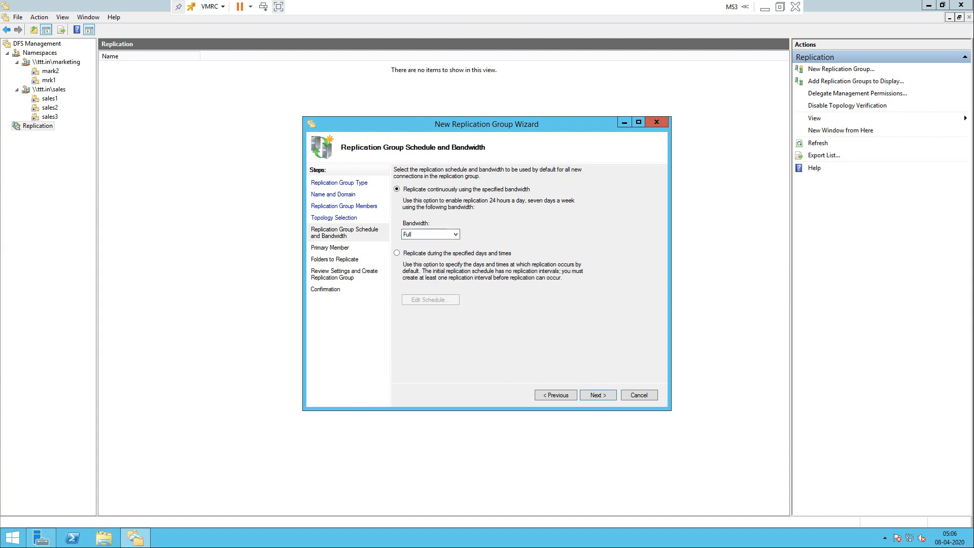
pyautogui.click(431, 234)
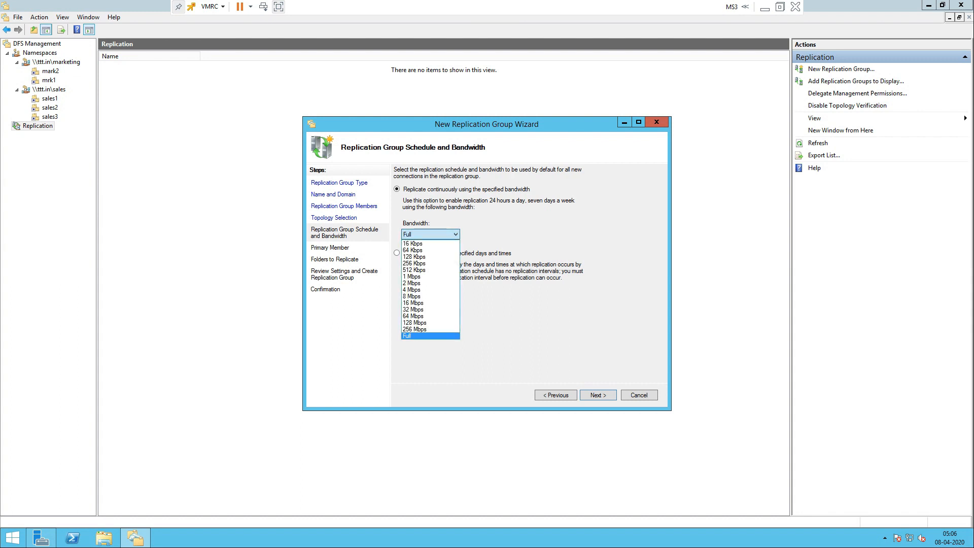
pyautogui.click(430, 336)
# Step: Try a roughly 3:00–20:00 weekly schedule, discard it, and return to continuous replication
pyautogui.click(396, 253)
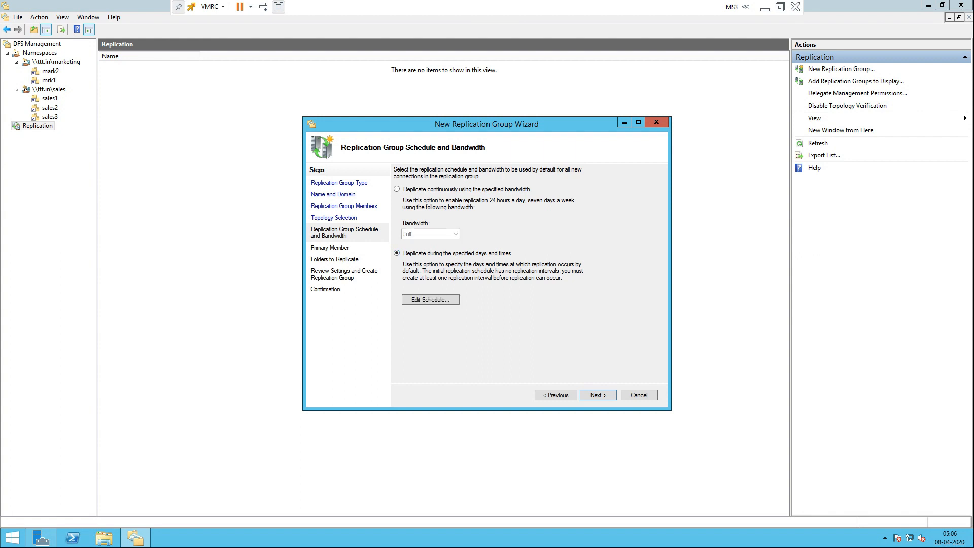
pyautogui.click(430, 300)
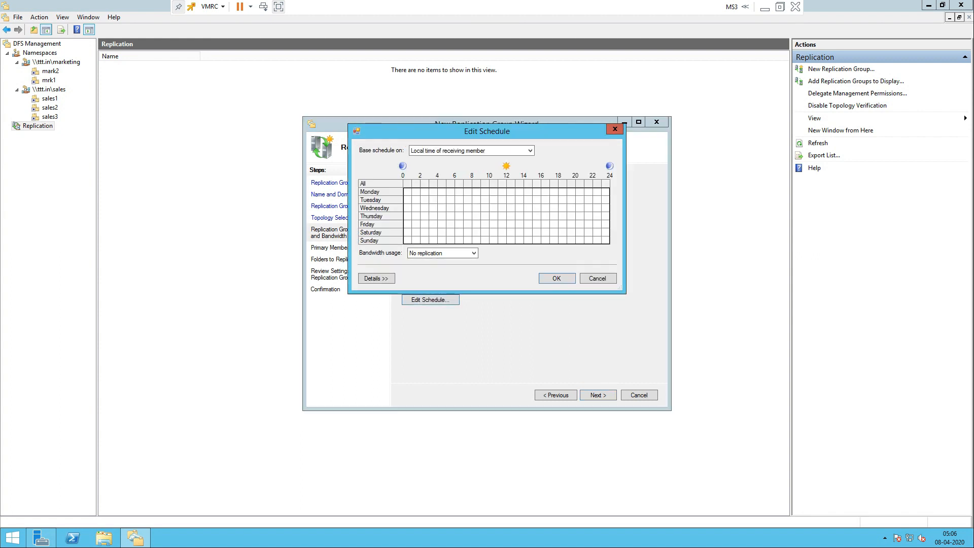
pyautogui.moveTo(434, 192); pyautogui.dragTo(572, 240)
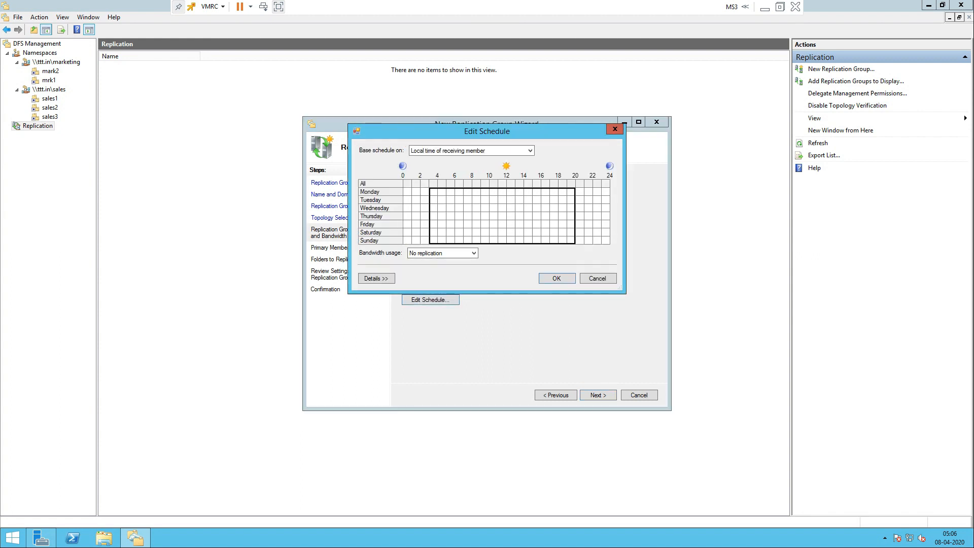
pyautogui.click(442, 253)
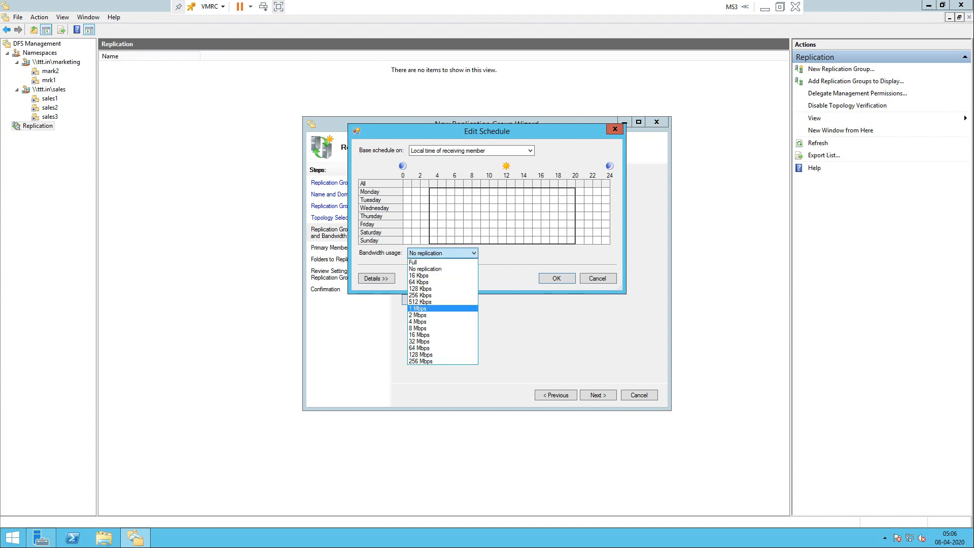
pyautogui.click(615, 129)
pyautogui.click(615, 129)
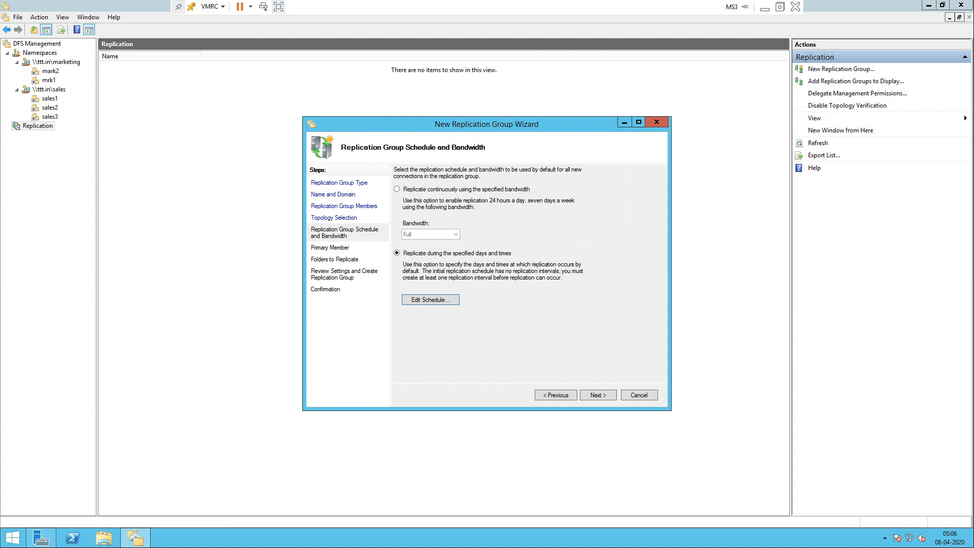
pyautogui.click(397, 188)
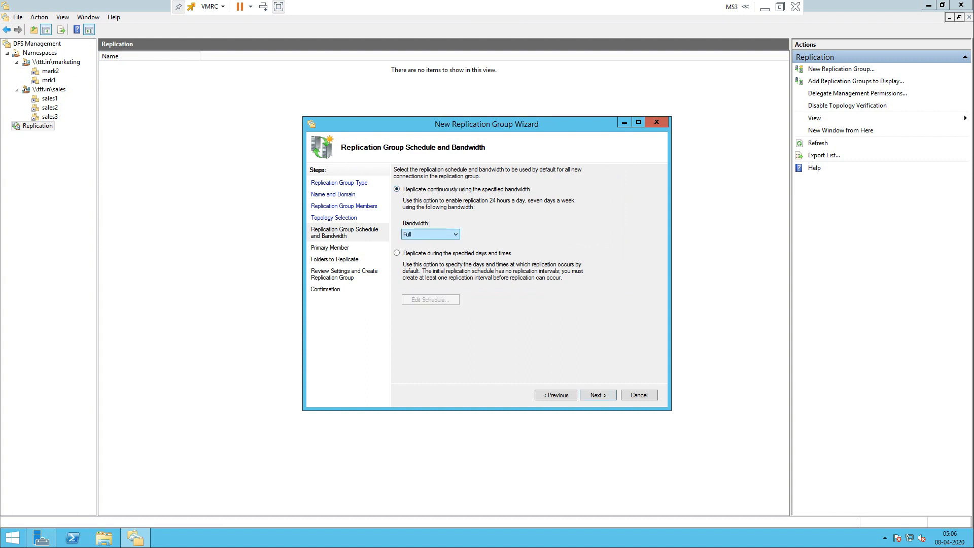
pyautogui.click(598, 395)
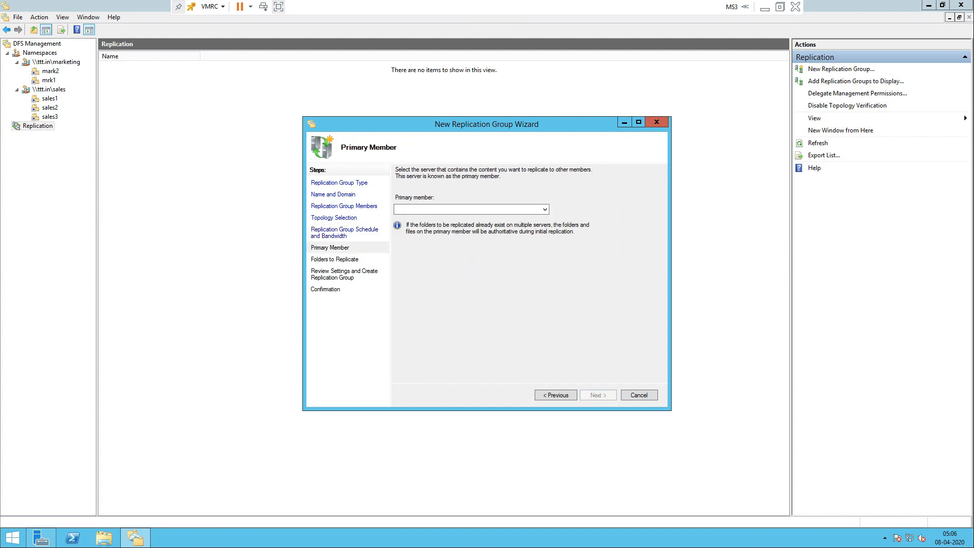
# Step: Make MS1 primary member and add C:\Shares\prj1 as replicated folder prj1 with existing permissions
pyautogui.click(471, 209)
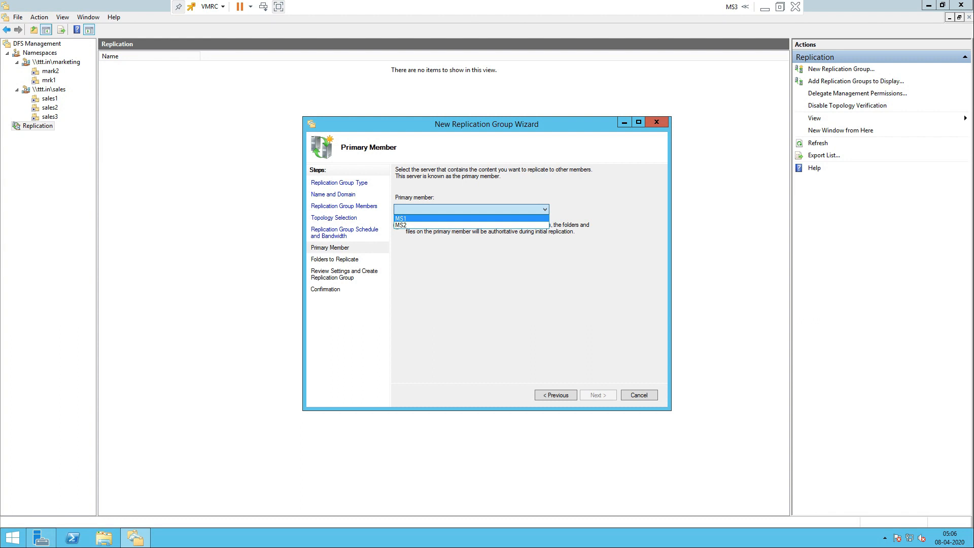
pyautogui.press('Return')
pyautogui.press('Return')
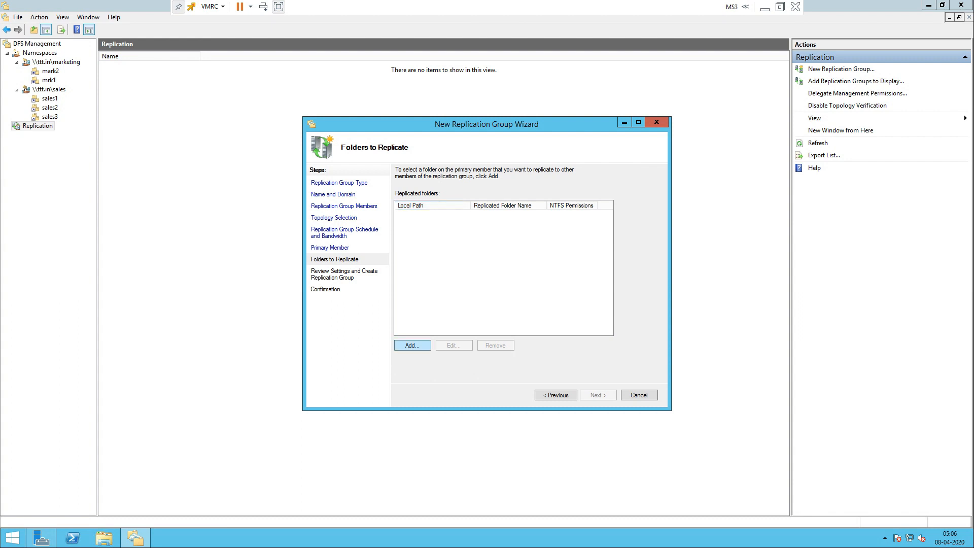
pyautogui.press('Return')
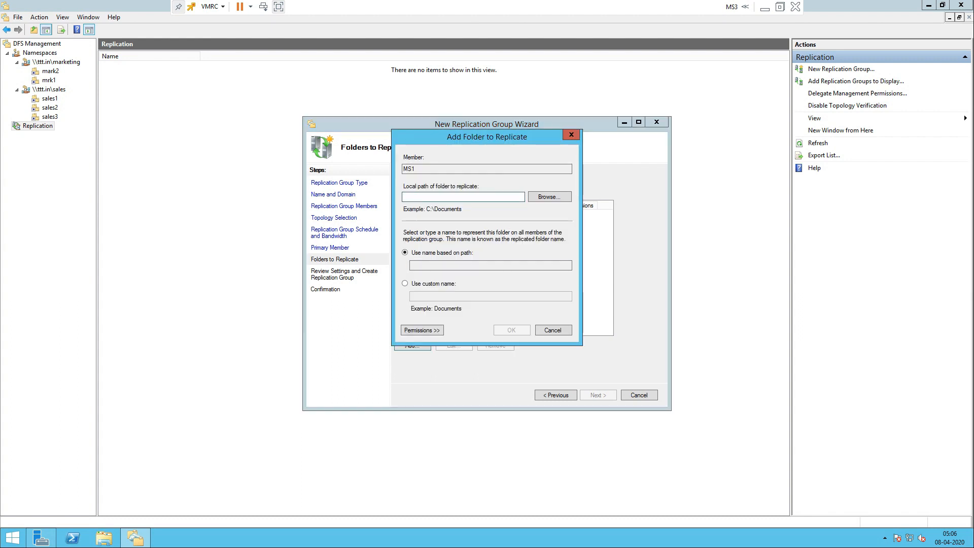
pyautogui.press('Tab')
pyautogui.press('Return')
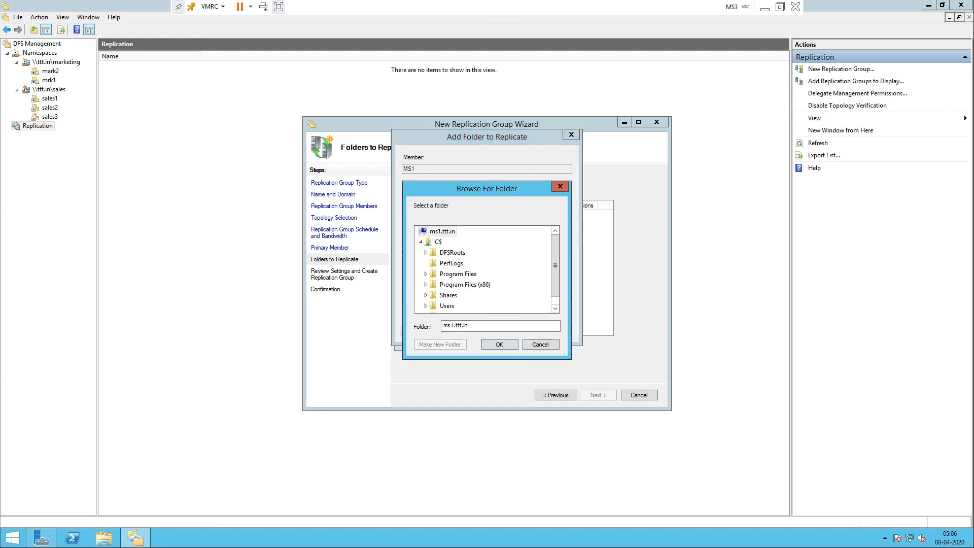
pyautogui.click(425, 295)
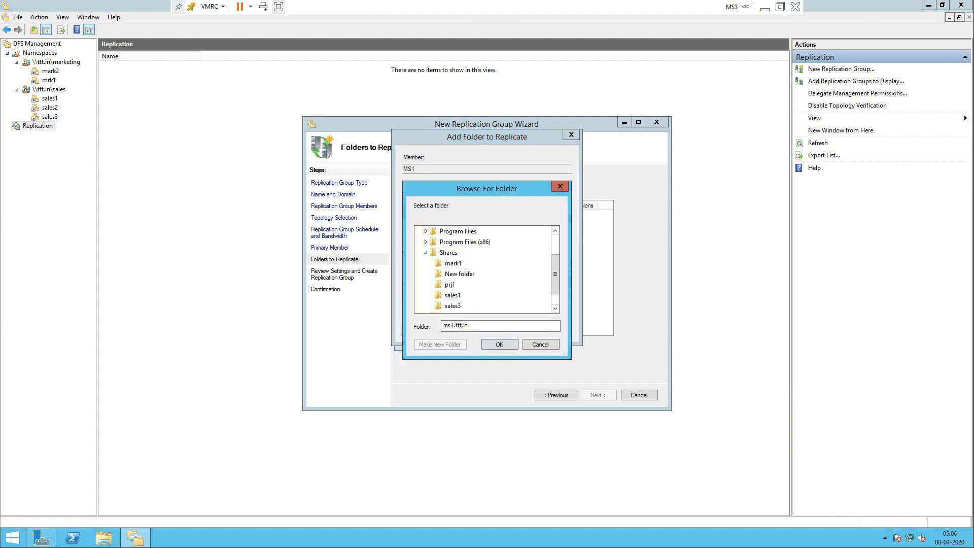
pyautogui.click(450, 263)
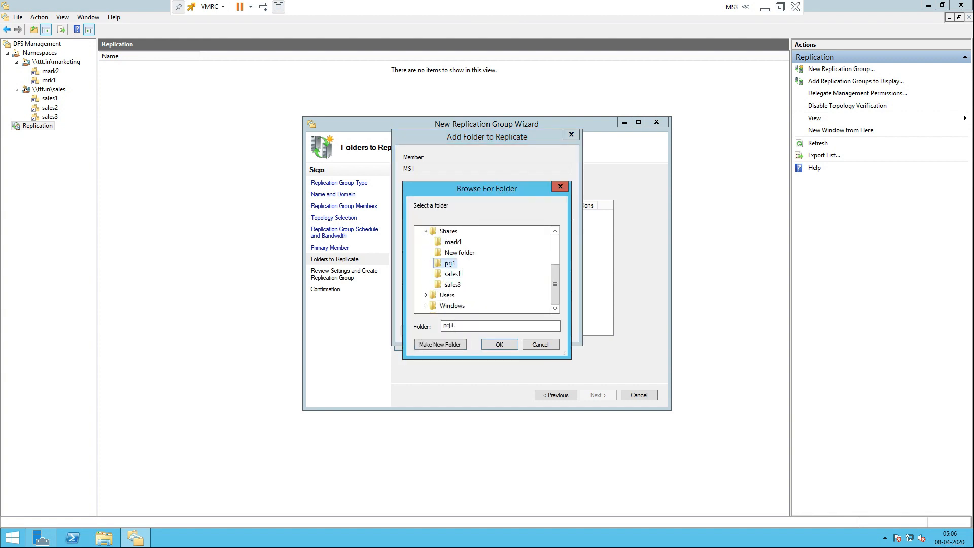
pyautogui.press('Return')
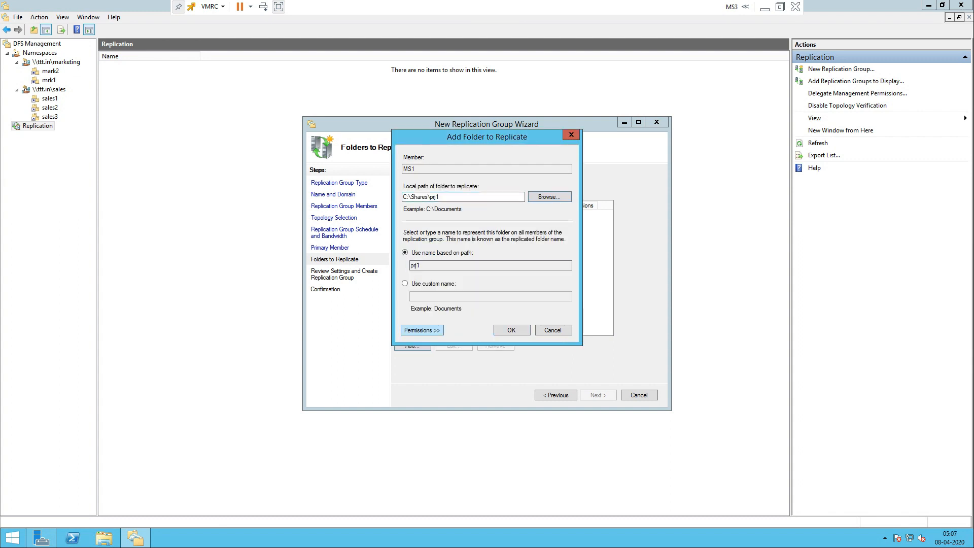
pyautogui.click(422, 330)
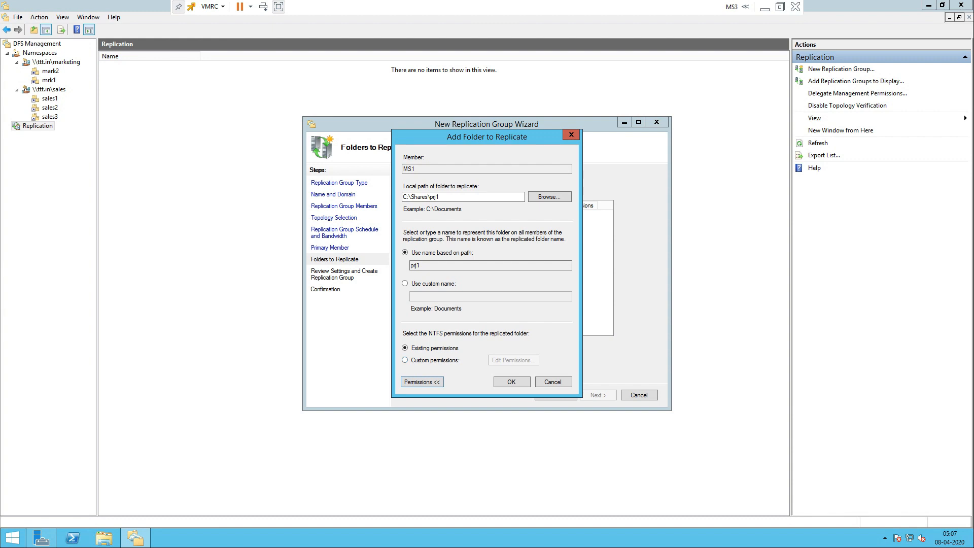
pyautogui.press('Return')
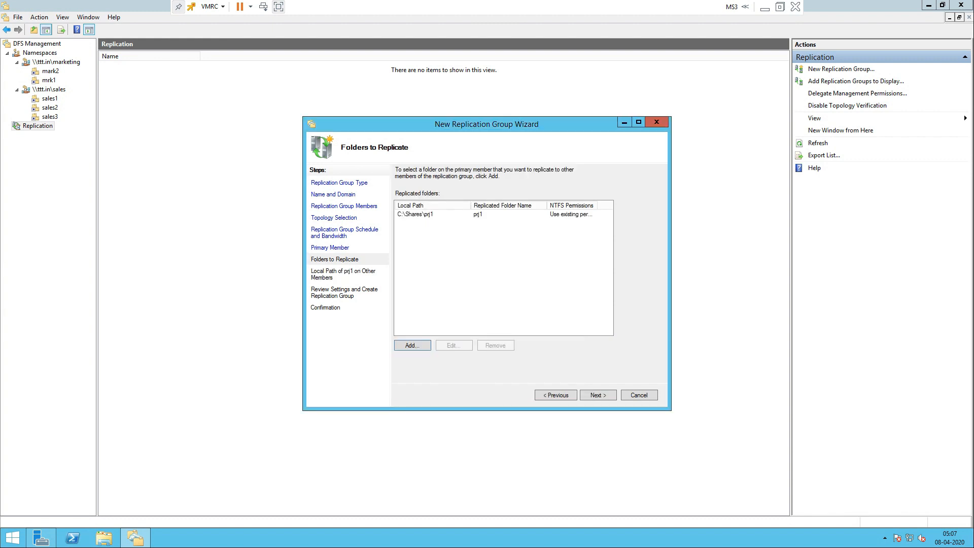
# Step: Enable MS2's membership for prj1 with local path C:\Shares\prj2, then advance to review
pyautogui.click(598, 395)
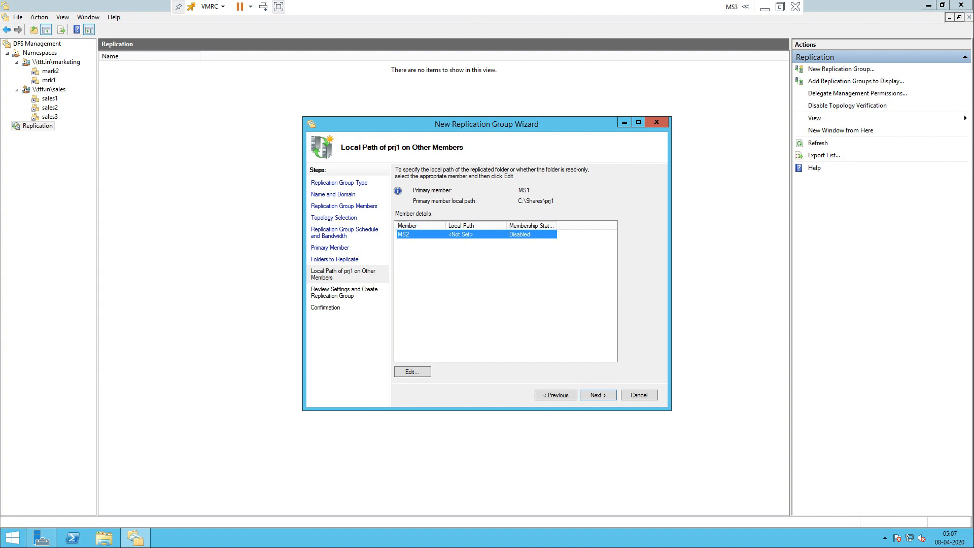
pyautogui.click(412, 372)
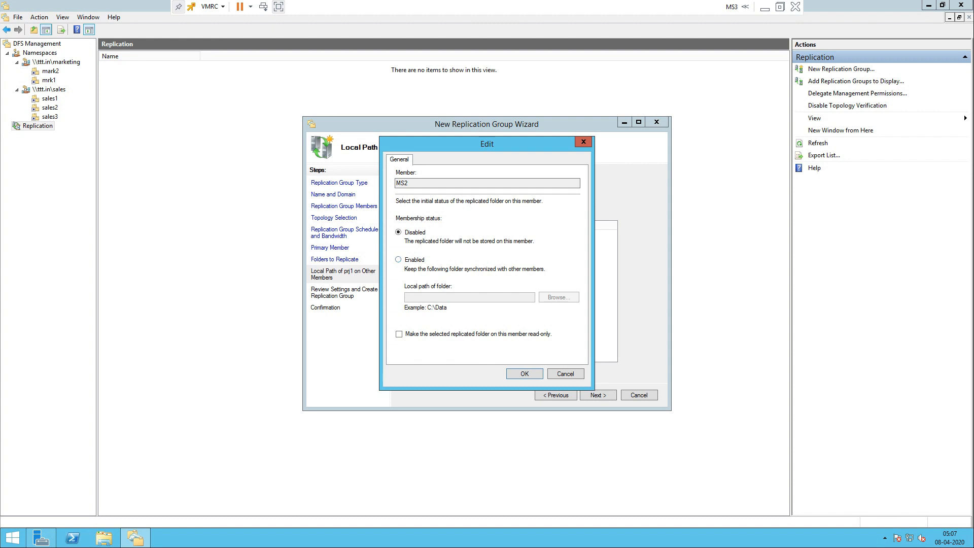
pyautogui.click(398, 260)
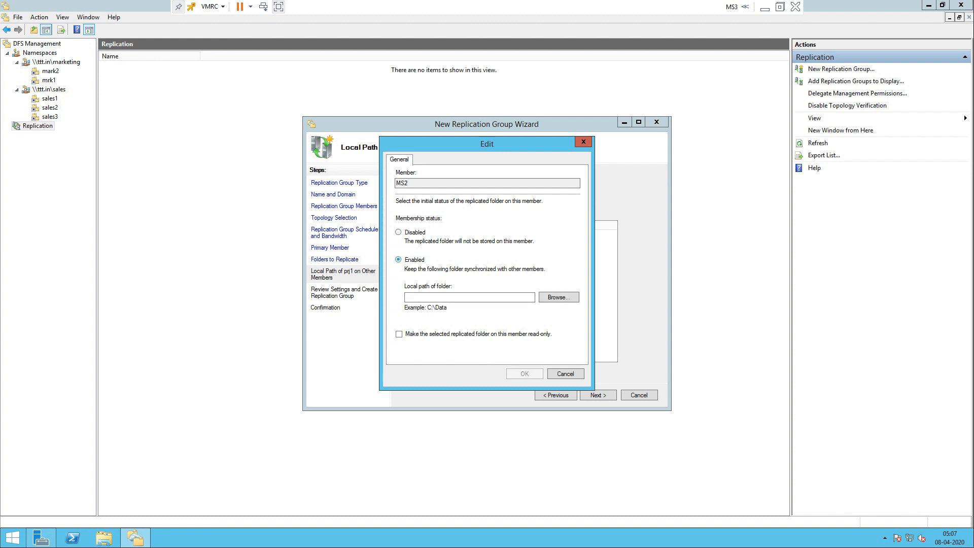
pyautogui.click(559, 297)
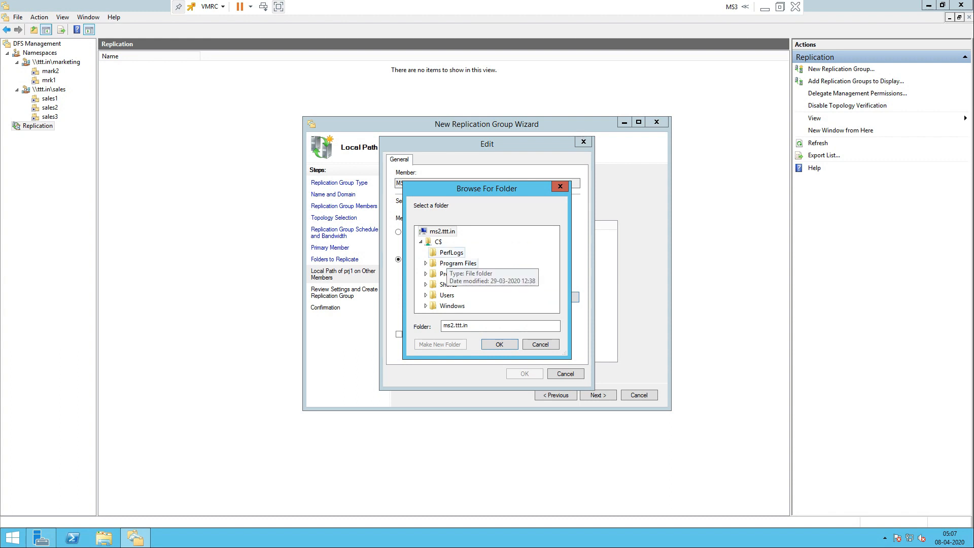
pyautogui.click(426, 284)
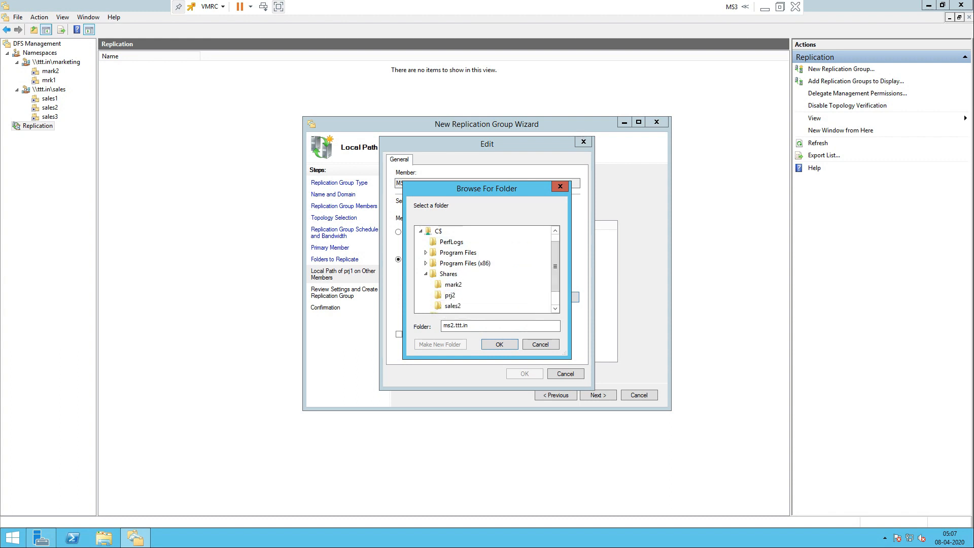
pyautogui.click(451, 274)
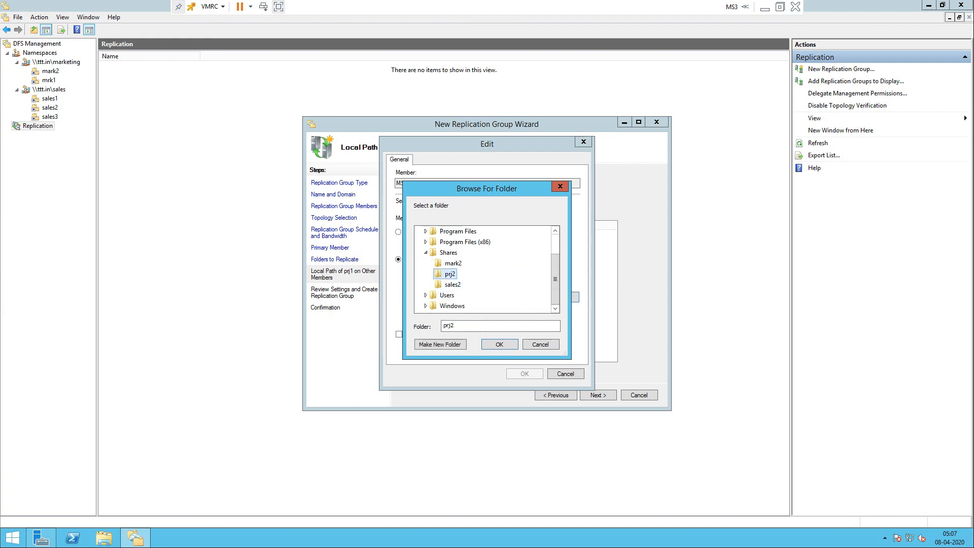
pyautogui.click(500, 344)
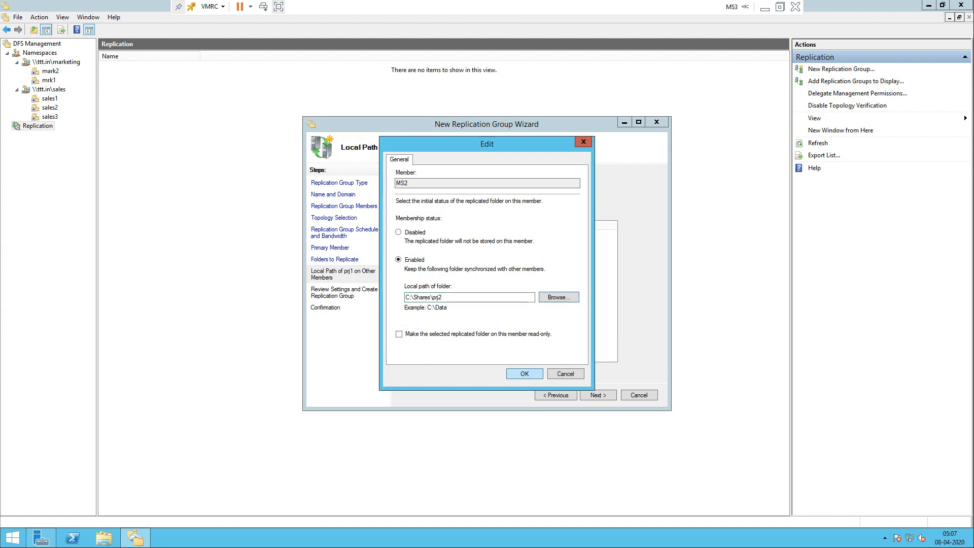
pyautogui.press('Return')
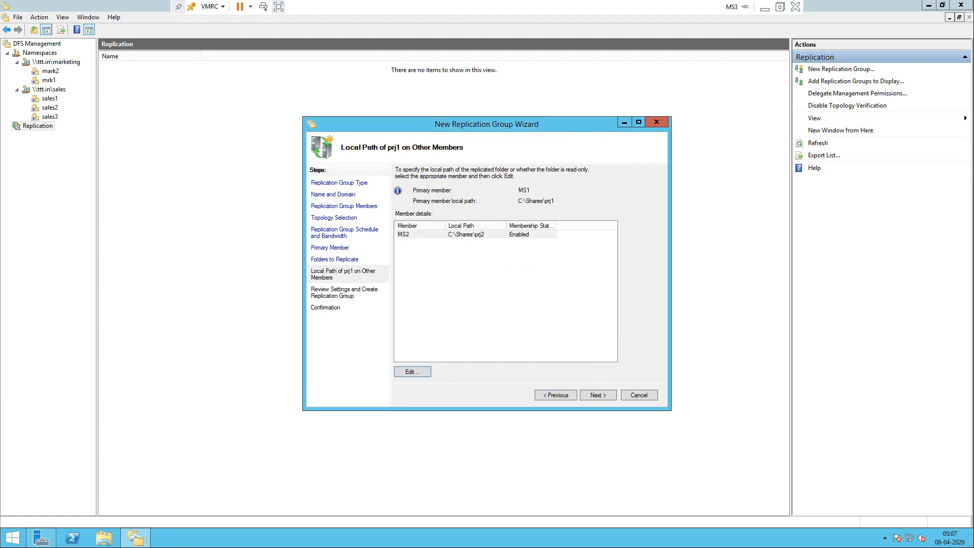
pyautogui.press('Return')
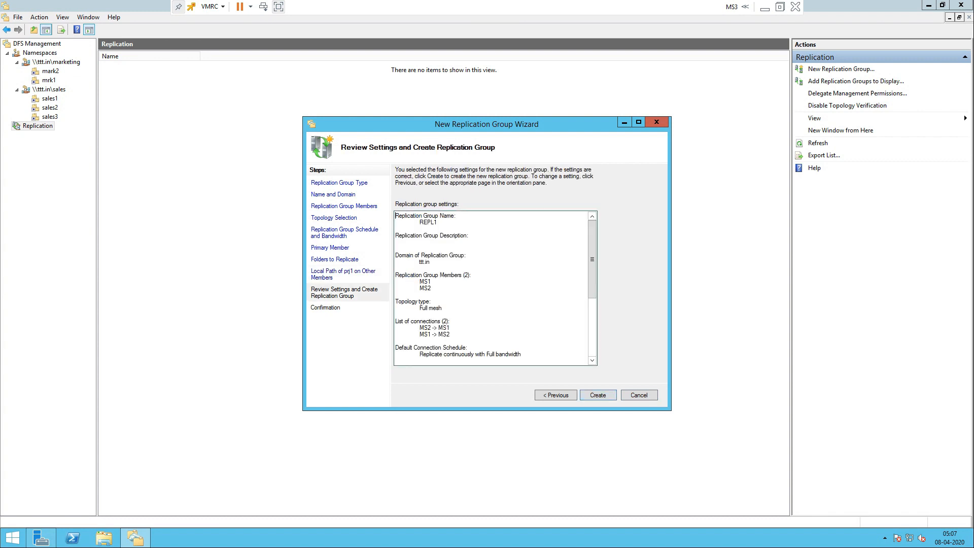
# Step: Review the REPL1 summary: group name, domain, members MS1 and MS2, and their connections
pyautogui.scroll(-5, 495, 287)
pyautogui.scroll(5, 495, 287)
pyautogui.moveTo(410, 216); pyautogui.dragTo(438, 222)
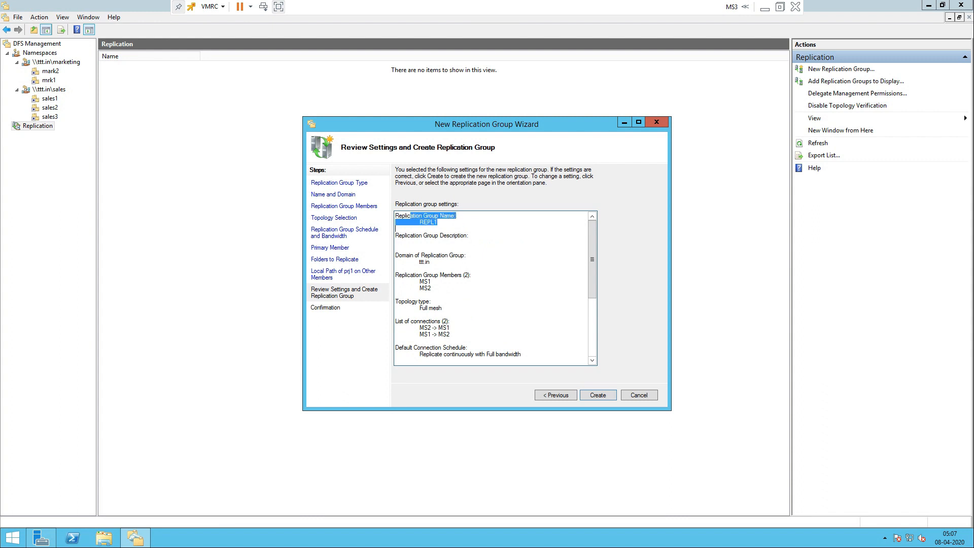
pyautogui.moveTo(409, 255); pyautogui.dragTo(455, 255)
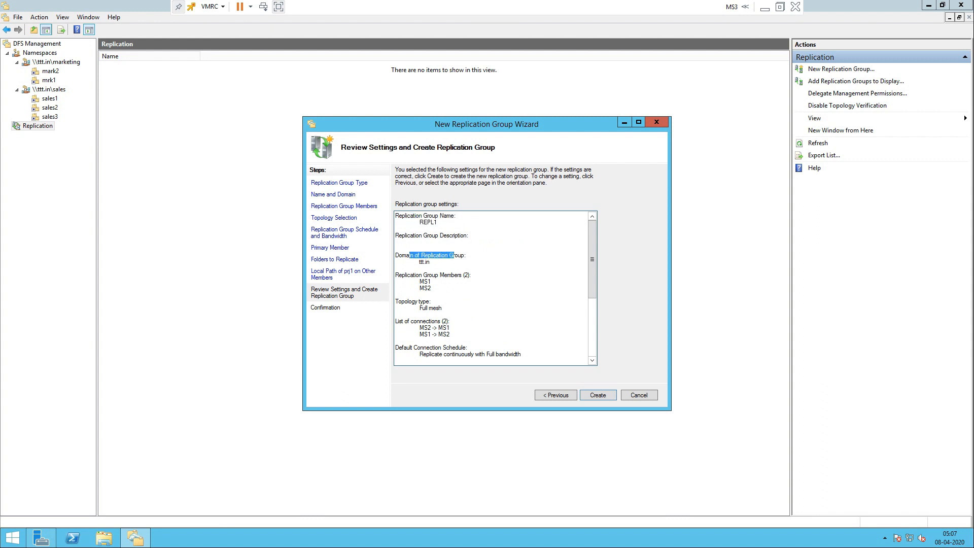
pyautogui.scroll(-1, 495, 287)
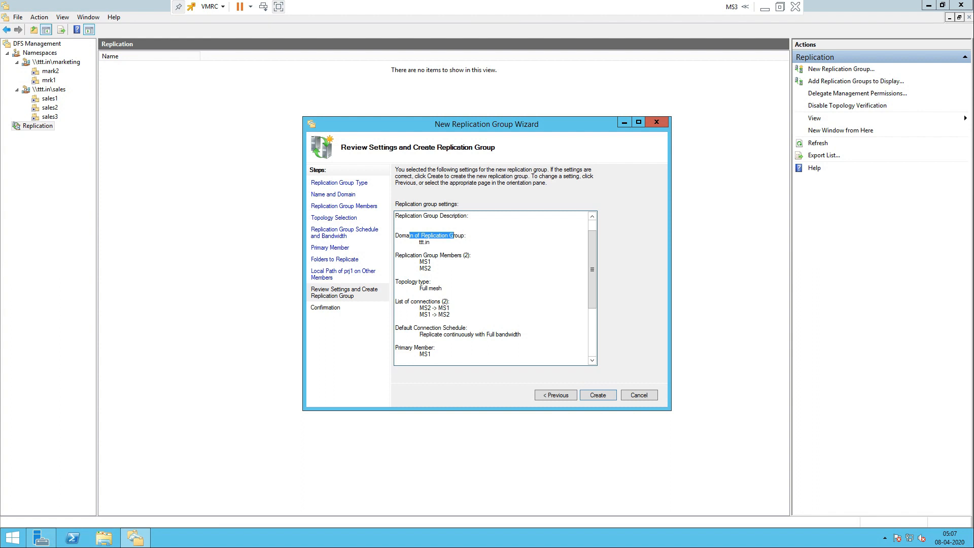
pyautogui.moveTo(421, 255); pyautogui.dragTo(431, 262)
pyautogui.scroll(-1, 495, 286)
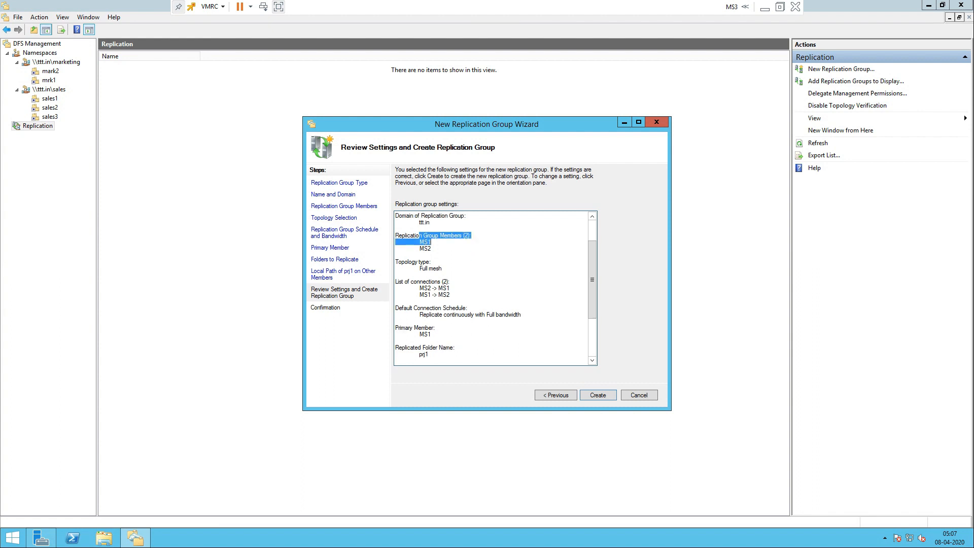
pyautogui.moveTo(395, 268); pyautogui.dragTo(443, 268)
pyautogui.scroll(-1, 495, 288)
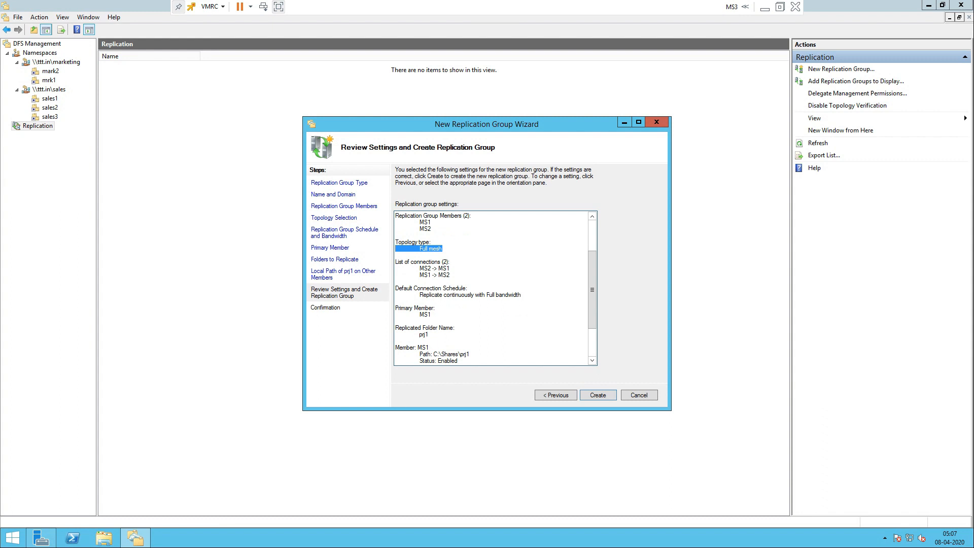
pyautogui.moveTo(420, 268); pyautogui.dragTo(450, 275)
# Step: Check the continuous schedule, primary member MS1 and MS2's C:\Shares\prj2 path, then create the group
pyautogui.scroll(-2, 395, 243)
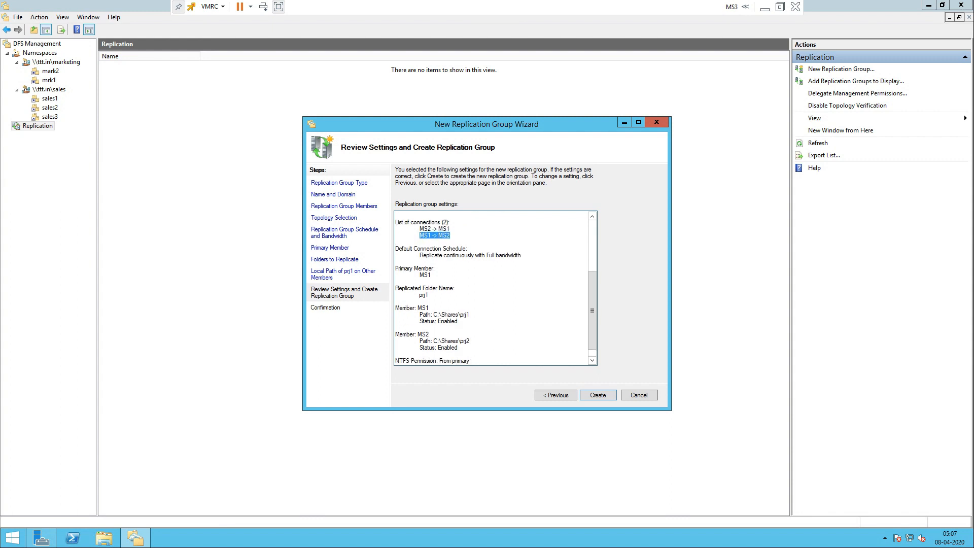
pyautogui.moveTo(420, 255); pyautogui.dragTo(395, 262)
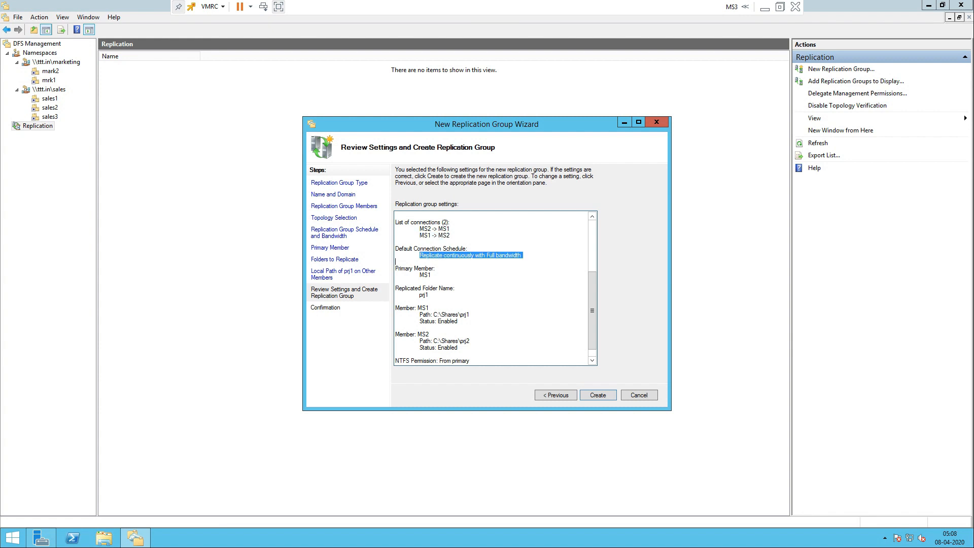
pyautogui.doubleClick(425, 275)
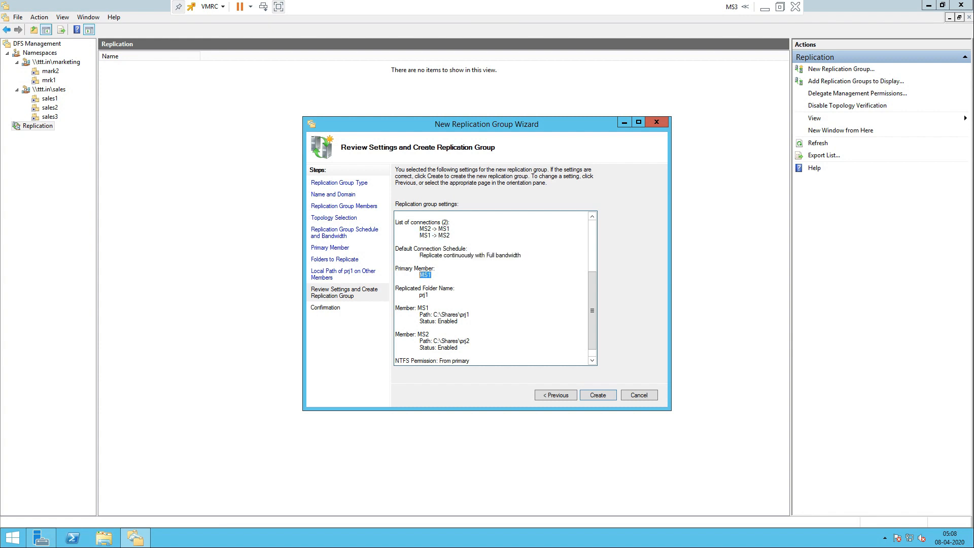
pyautogui.moveTo(395, 288); pyautogui.dragTo(429, 295)
pyautogui.scroll(-1, 429, 295)
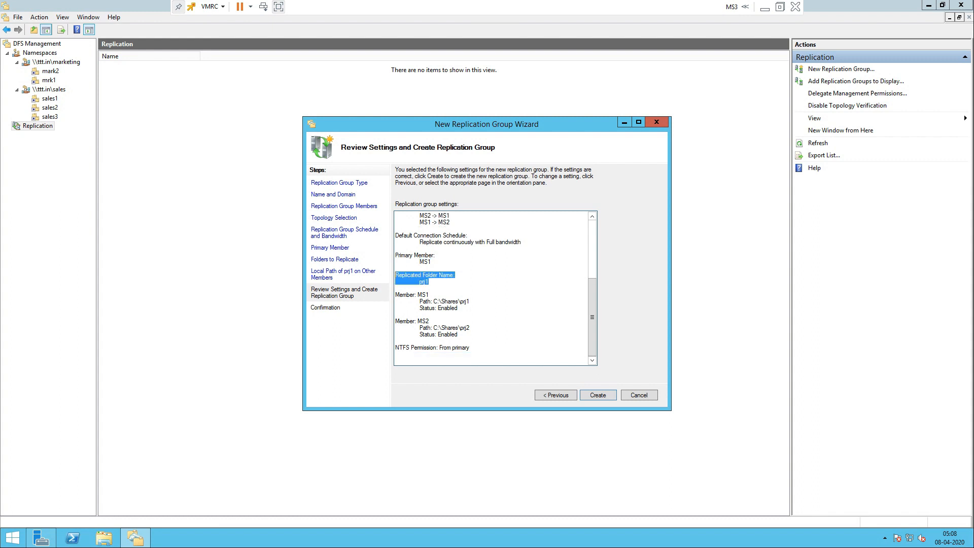
pyautogui.moveTo(458, 335); pyautogui.dragTo(426, 321)
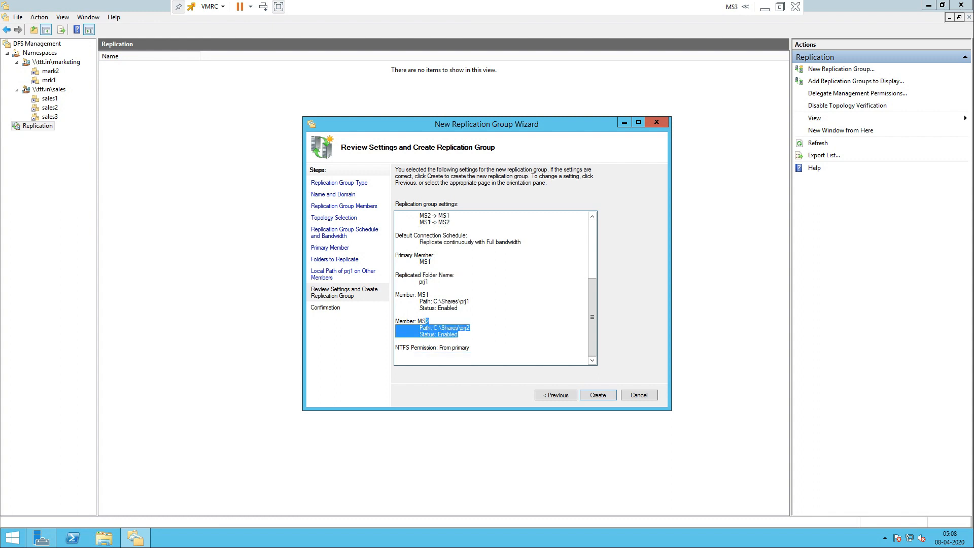
pyautogui.click(459, 334)
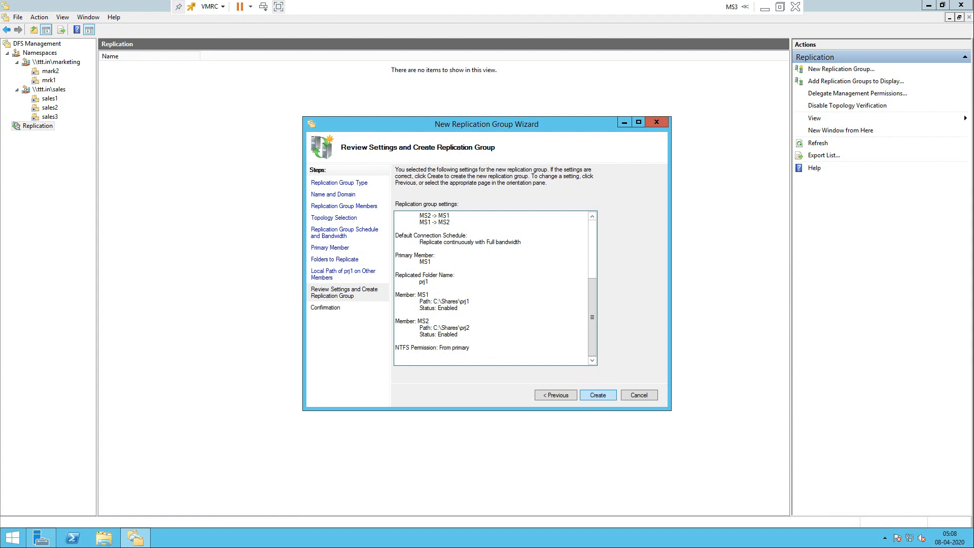
pyautogui.click(598, 395)
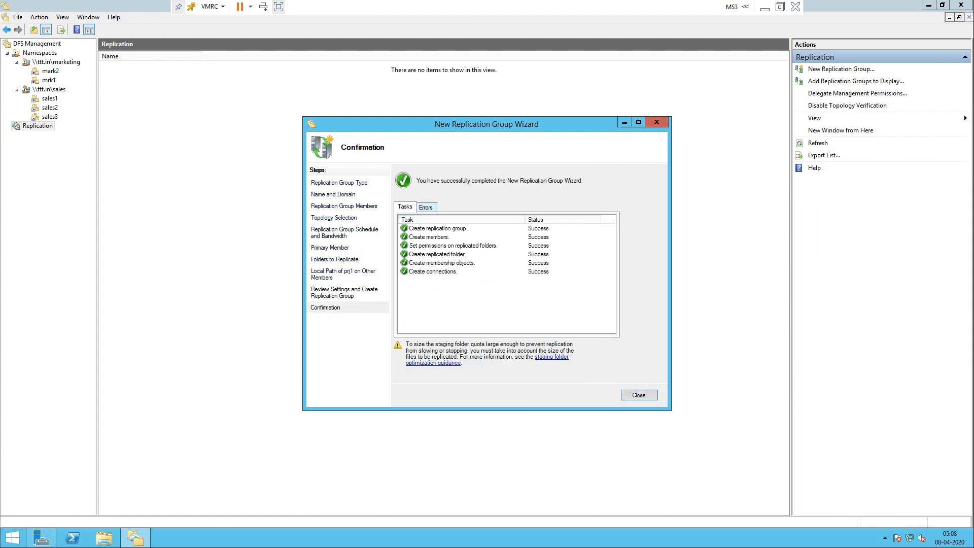
# Step: Confirm no errors occurred, close the wizard, and dismiss the replication delay notice
pyautogui.click(427, 207)
pyautogui.click(405, 207)
pyautogui.click(639, 395)
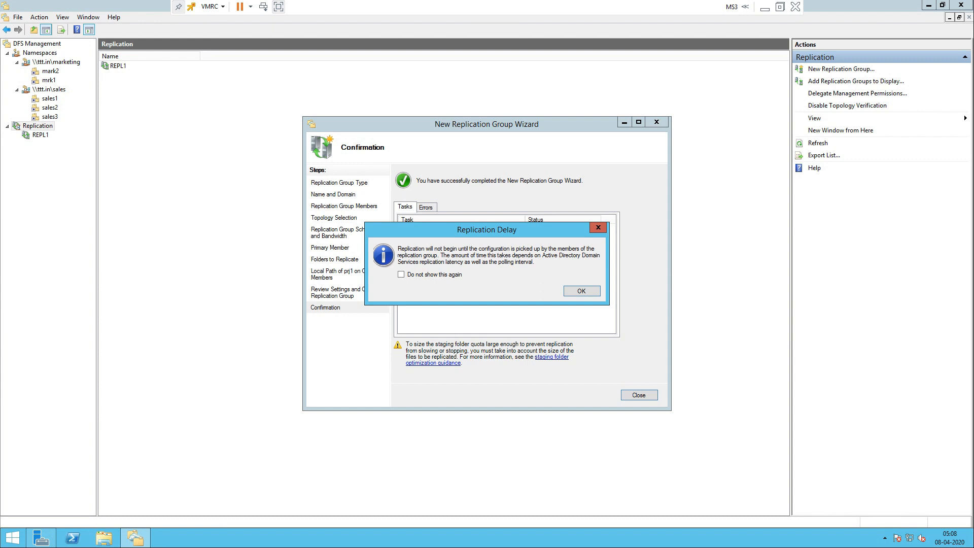
pyautogui.press('Return')
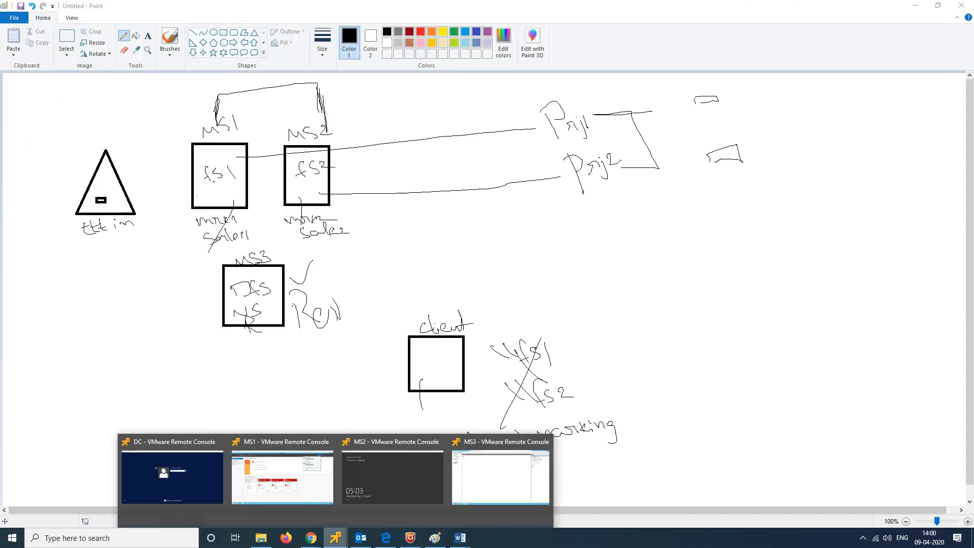
# Step: Clear MS1's feature installation notifications, then switch to the browser's ESXi login page
pyautogui.click(335, 538)
pyautogui.click(282, 477)
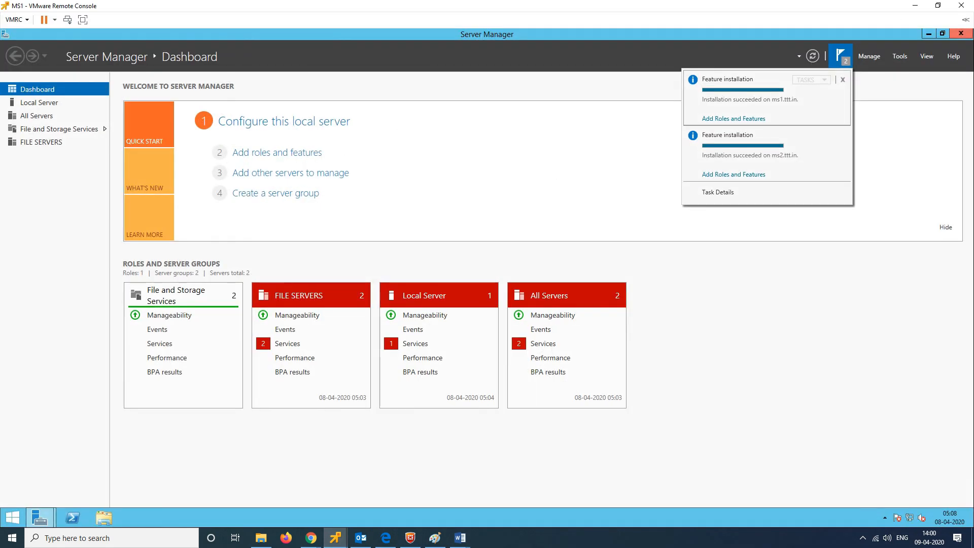
pyautogui.press('Escape')
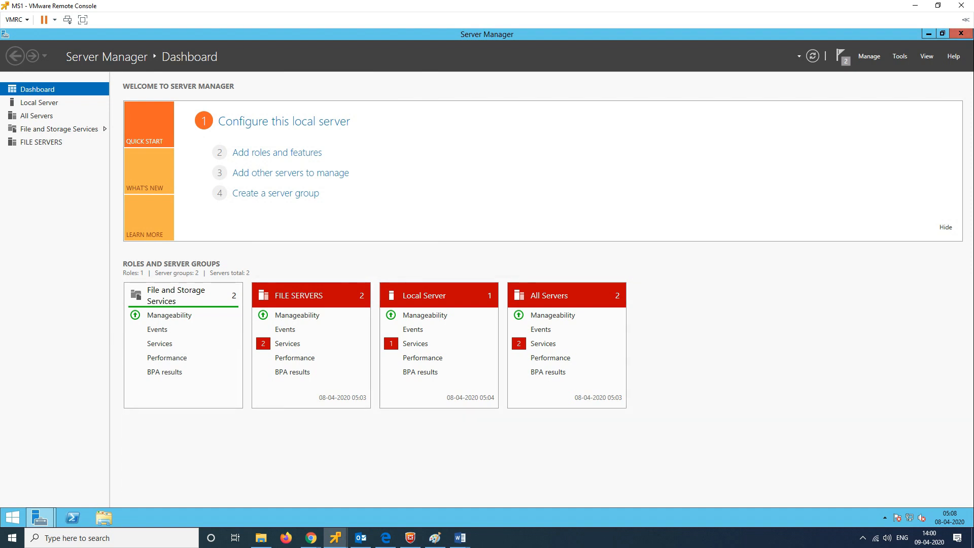
pyautogui.moveTo(335, 538)
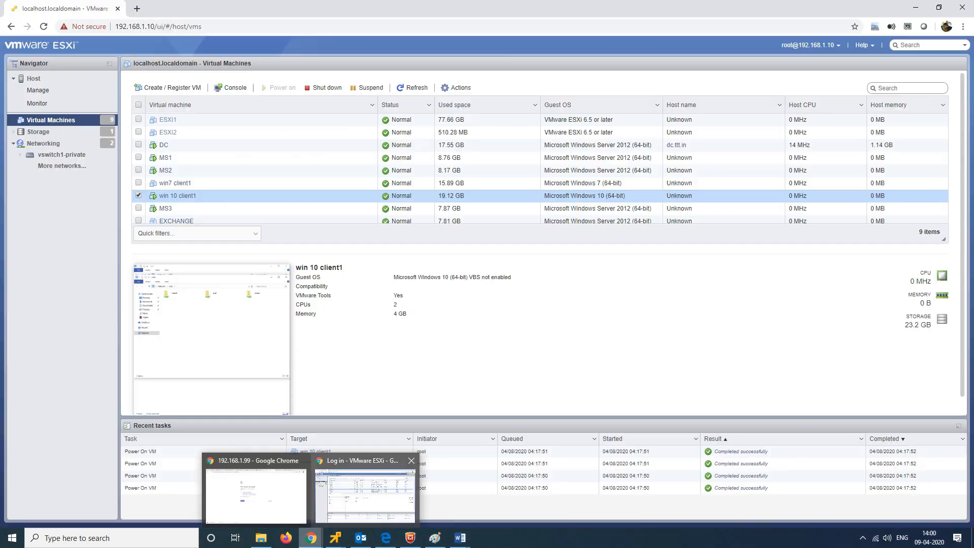
pyautogui.click(360, 495)
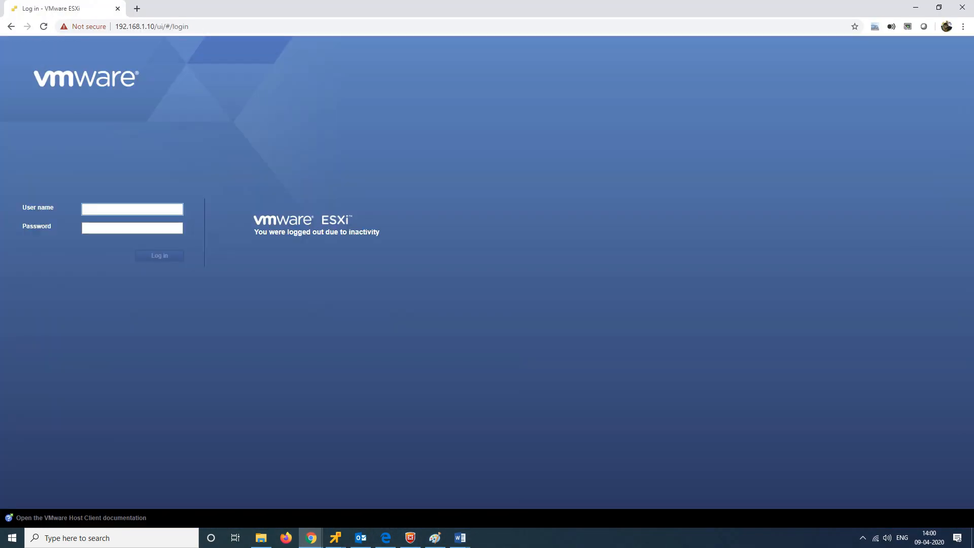
# Step: Log in to the ESXi host as root with the account password
pyautogui.click(132, 209)
pyautogui.write('root')
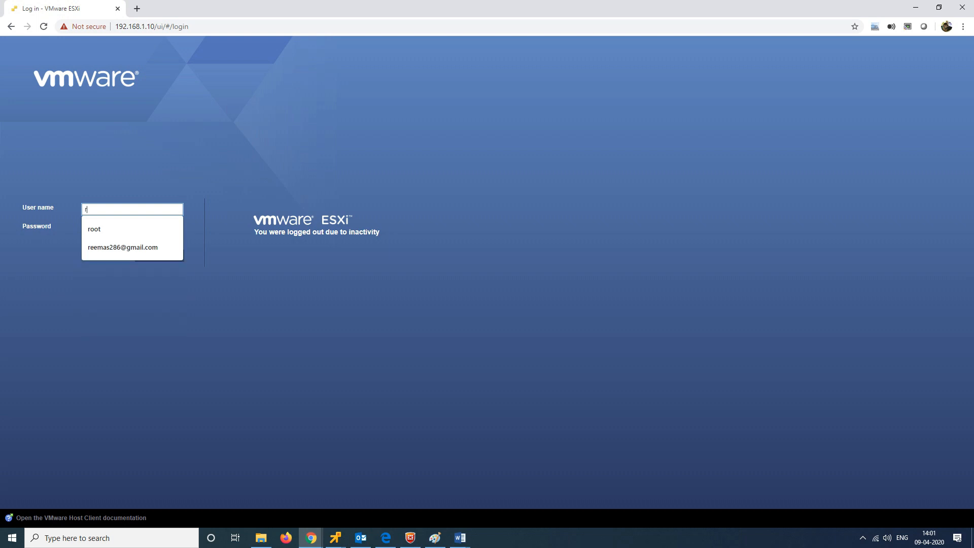
pyautogui.press('Tab')
pyautogui.write('••••')
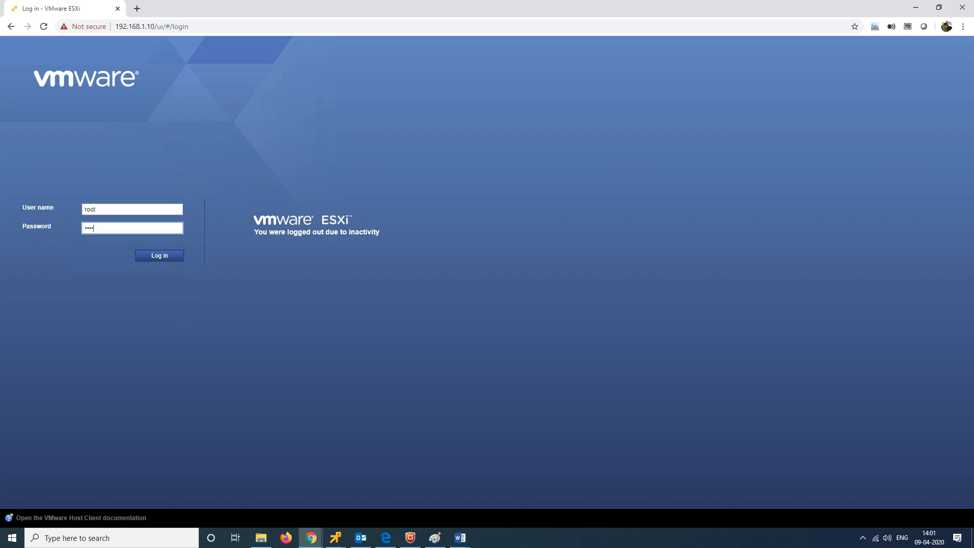
pyautogui.write('••••')
pyautogui.press('Return')
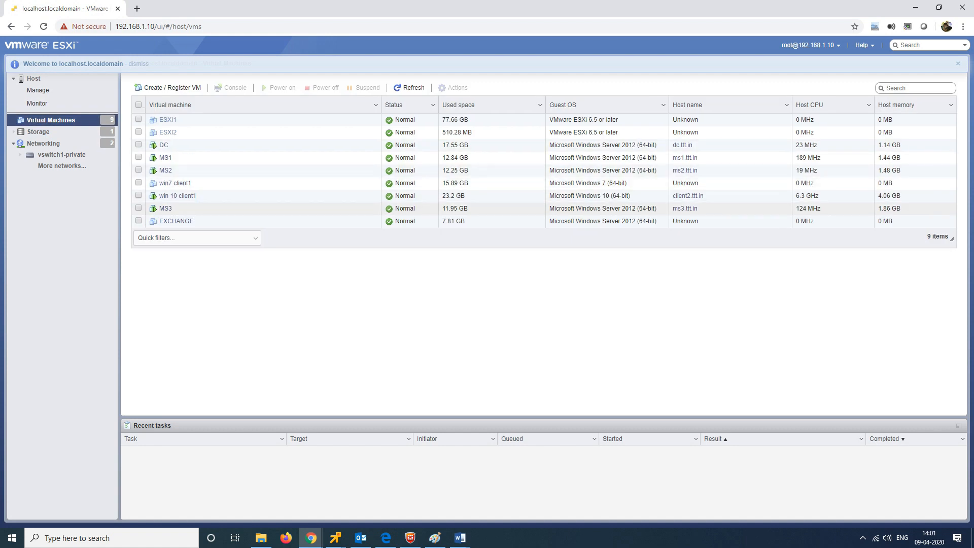
# Step: Launch a maximized VMware Remote Console to the win 10 client1 virtual machine
pyautogui.rightClick(218, 198)
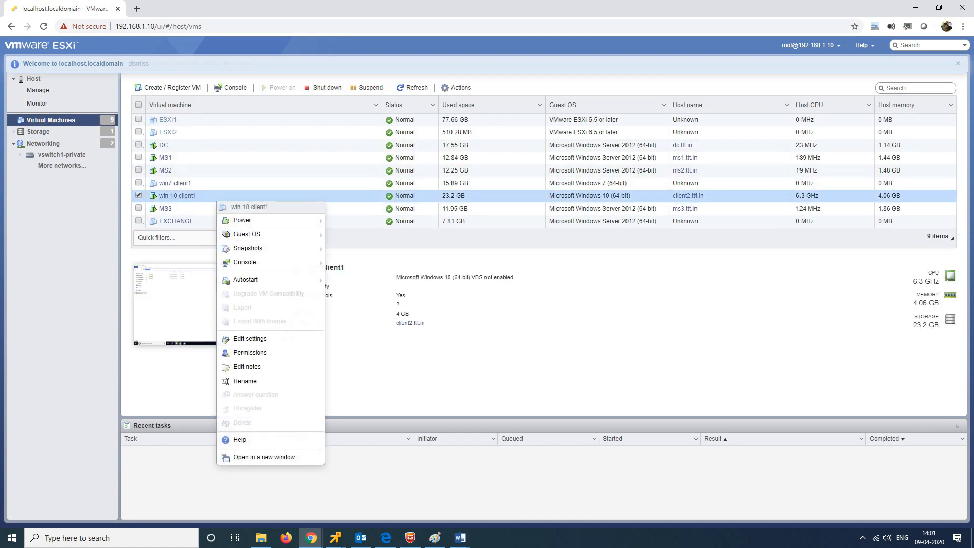
pyautogui.moveTo(274, 263)
pyautogui.click(374, 303)
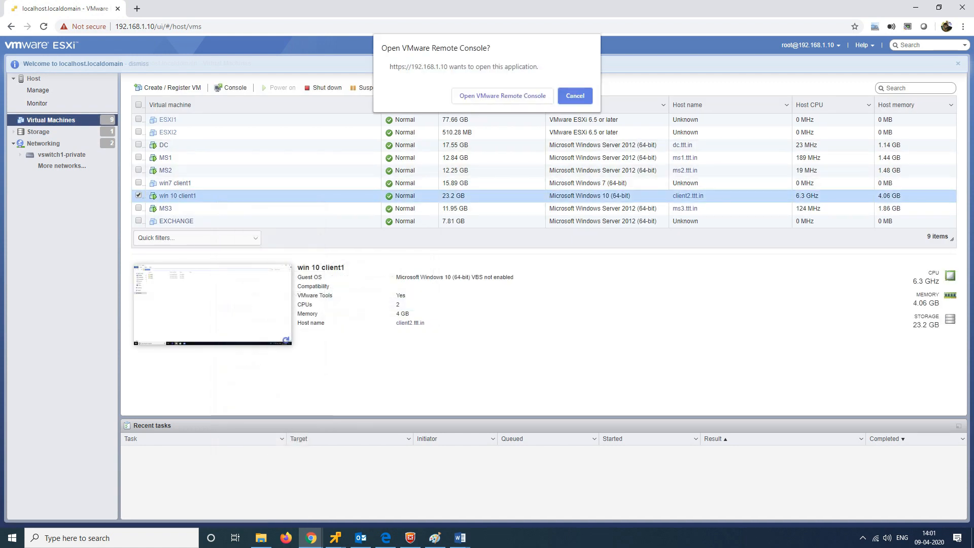
pyautogui.click(502, 96)
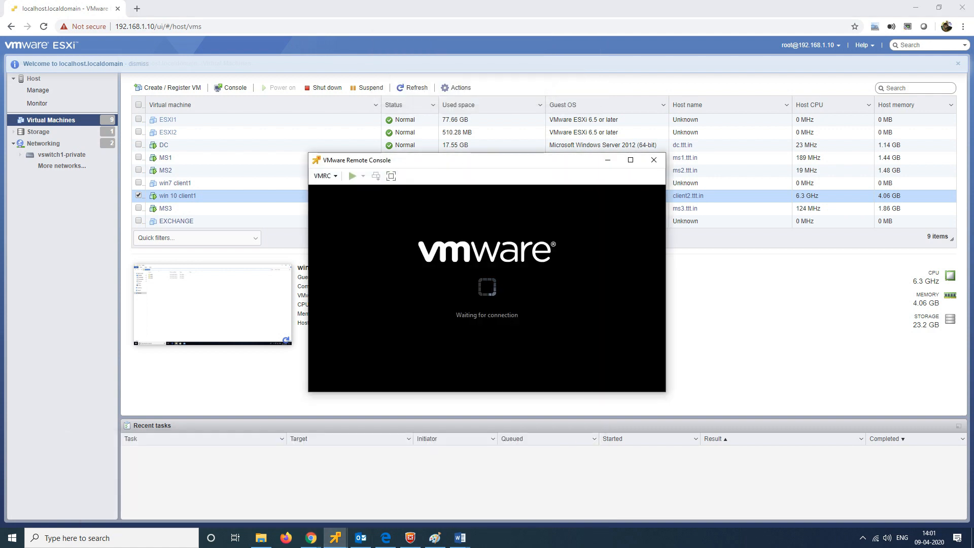
pyautogui.click(630, 160)
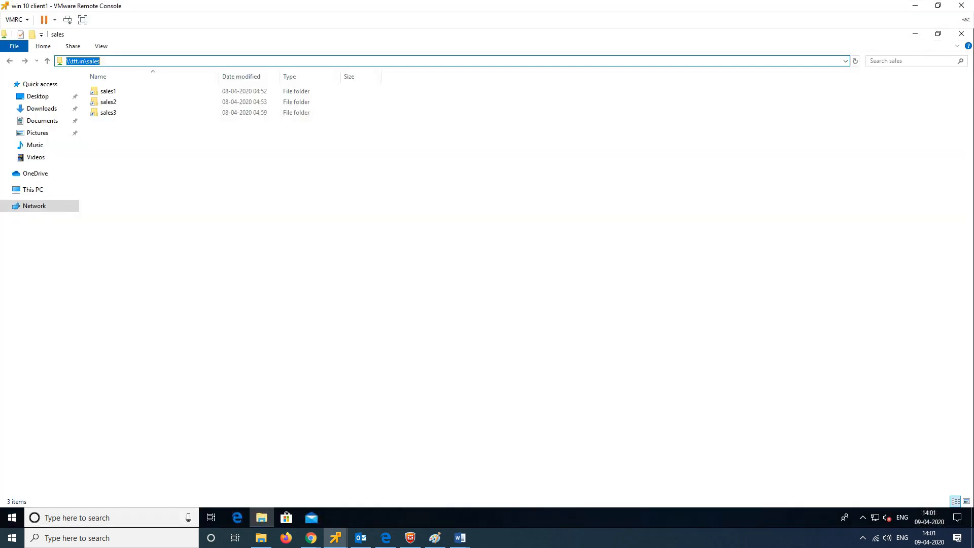
# Step: Close the sales window, open \\ms1\prj1, and shrink it to the upper left
pyautogui.click(962, 34)
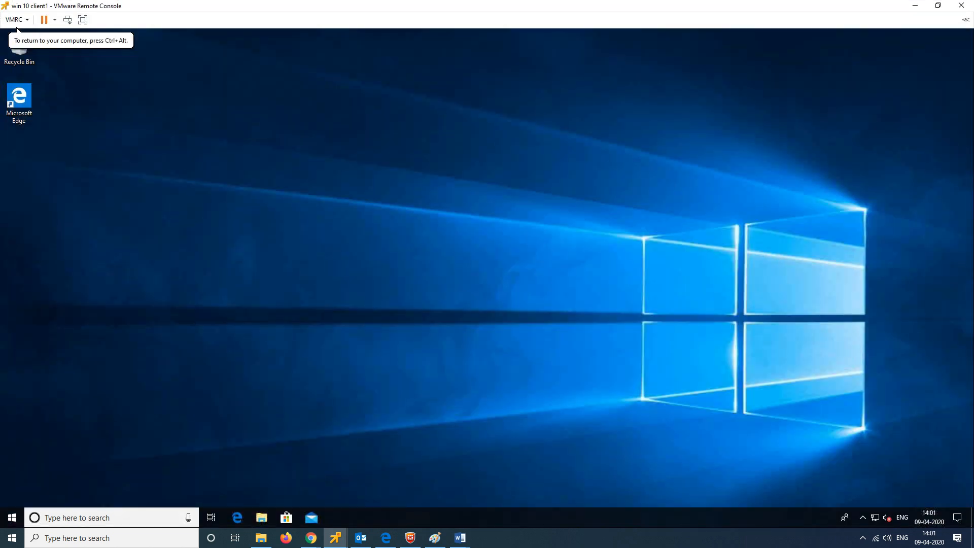
pyautogui.press('super+r')
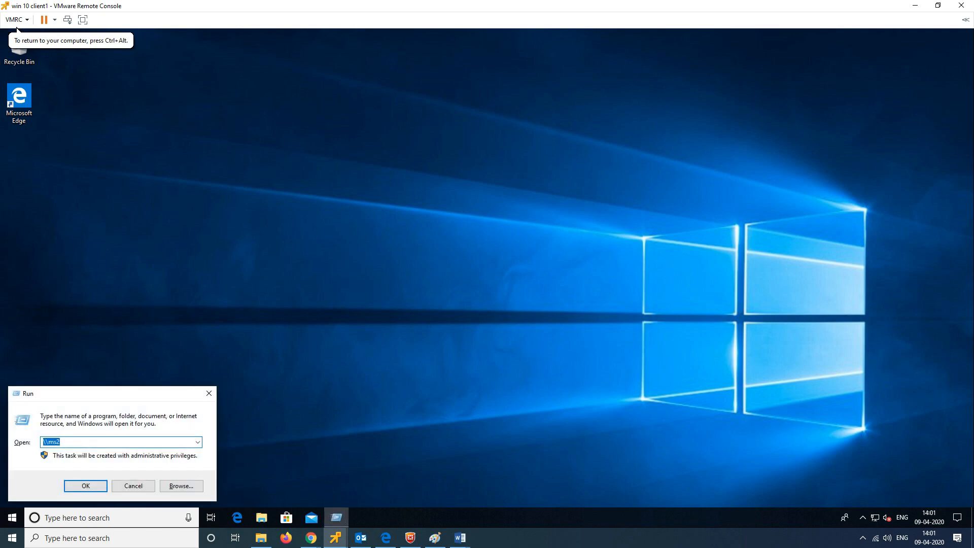
pyautogui.press('Right')
pyautogui.press('BackSpace')
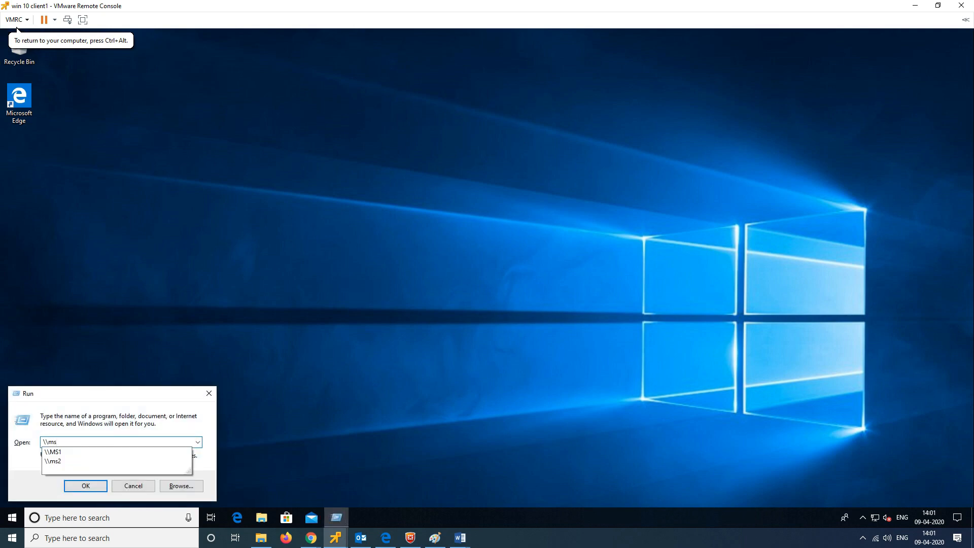
pyautogui.write('1')
pyautogui.press('Return')
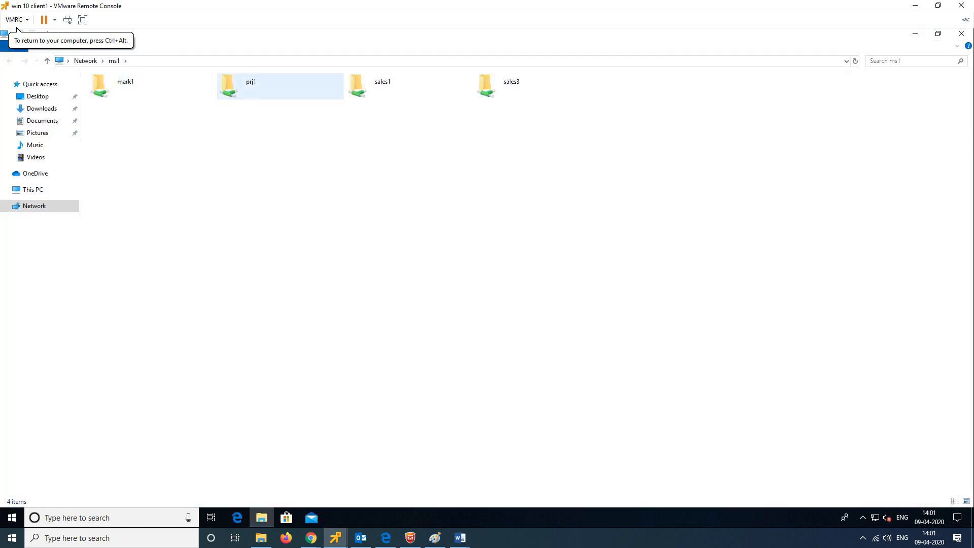
pyautogui.click(254, 86)
pyautogui.press('Return')
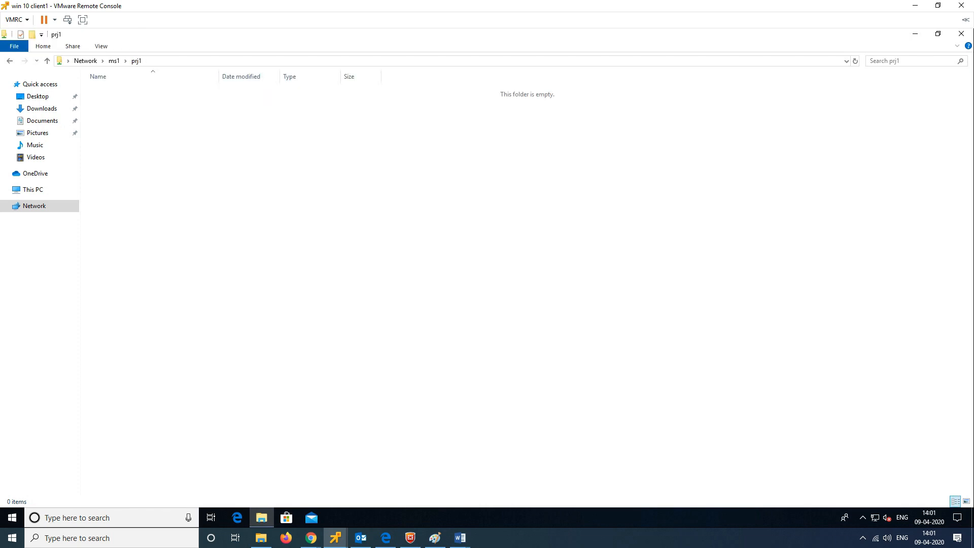
pyautogui.moveTo(378, 34); pyautogui.dragTo(264, 50)
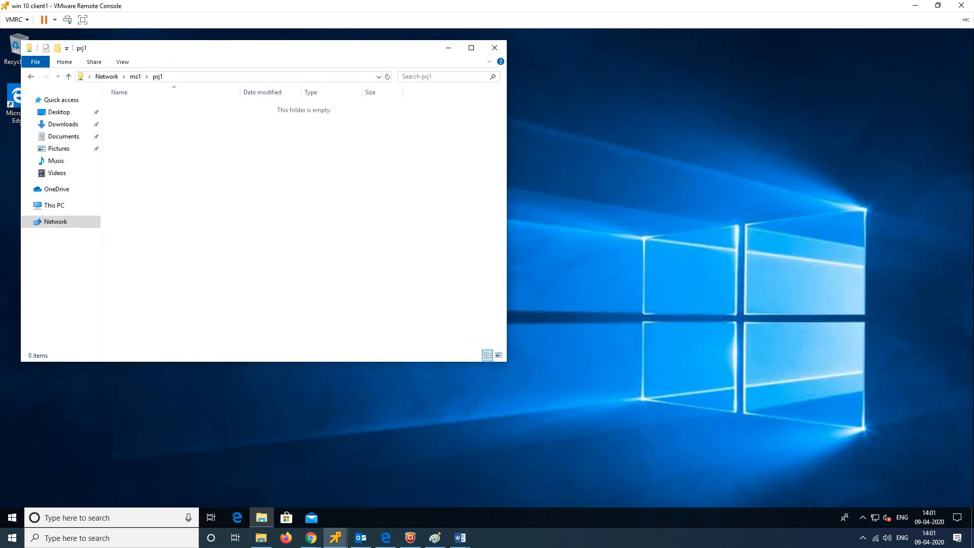
# Step: Open \\ms2\prj2 and place its window on the right beside prj1
pyautogui.moveTo(261, 518)
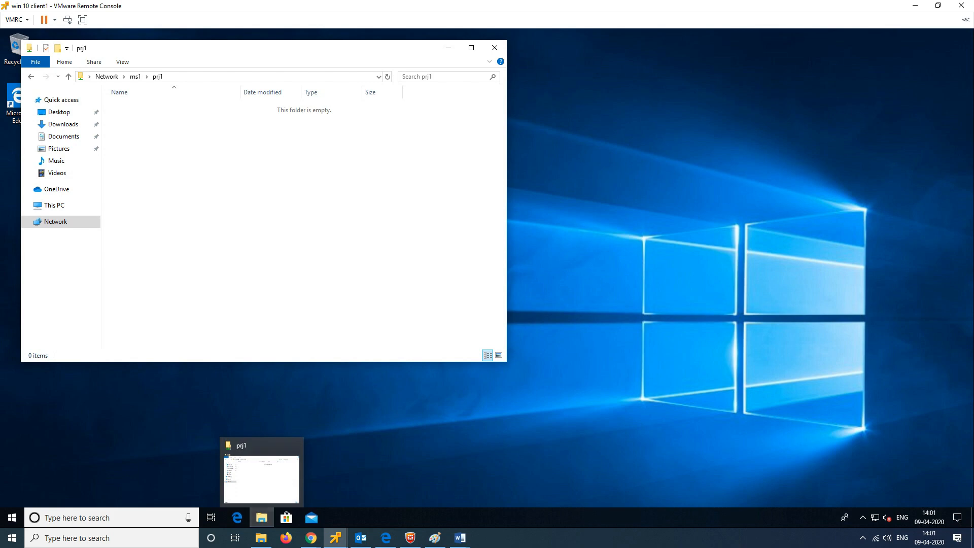
pyautogui.press('super+r')
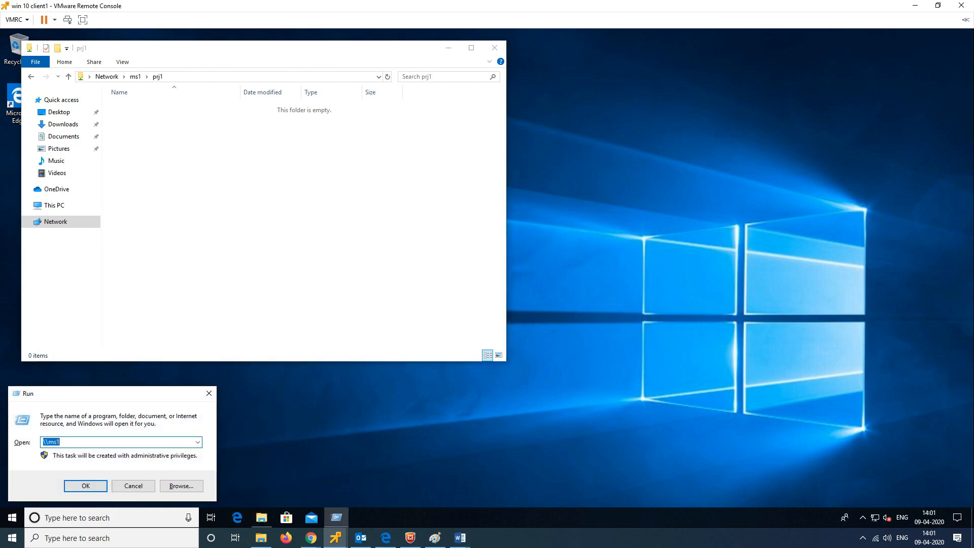
pyautogui.write('\\ms2')
pyautogui.press('Return')
pyautogui.doubleClick(288, 114)
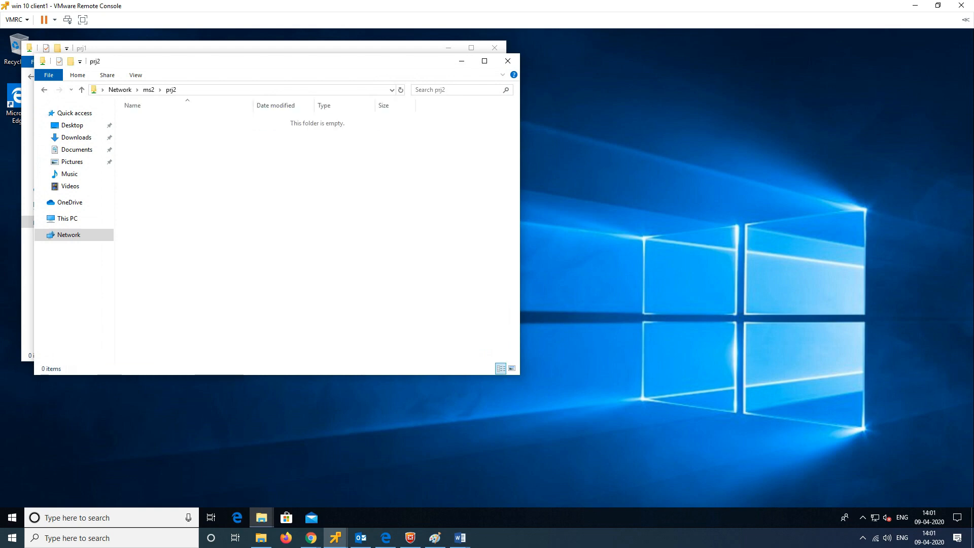
pyautogui.moveTo(279, 66); pyautogui.dragTo(760, 53)
# Step: Create three new folders in prj1, naming one of them test1
pyautogui.rightClick(228, 165)
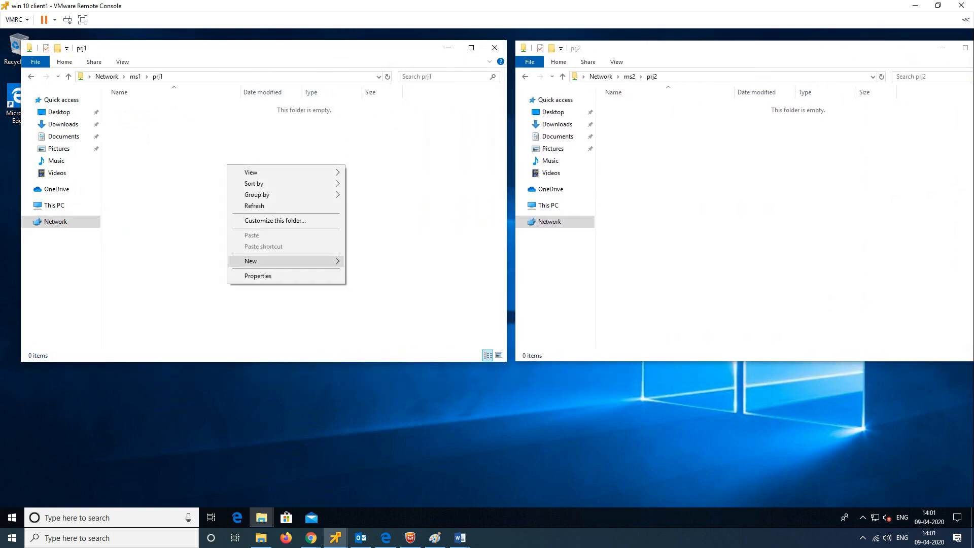
pyautogui.moveTo(288, 261)
pyautogui.click(370, 261)
pyautogui.click(179, 171)
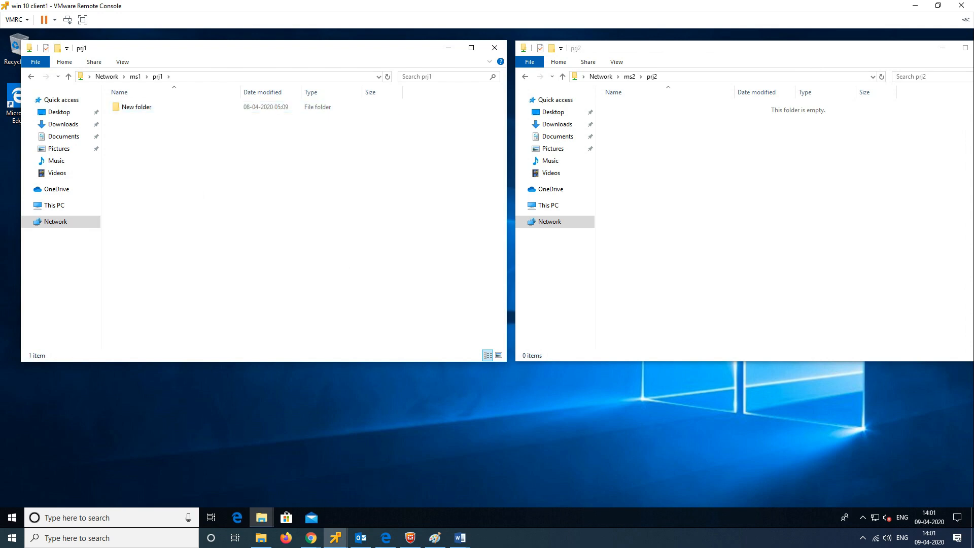
pyautogui.rightClick(179, 172)
pyautogui.moveTo(253, 279)
pyautogui.click(355, 279)
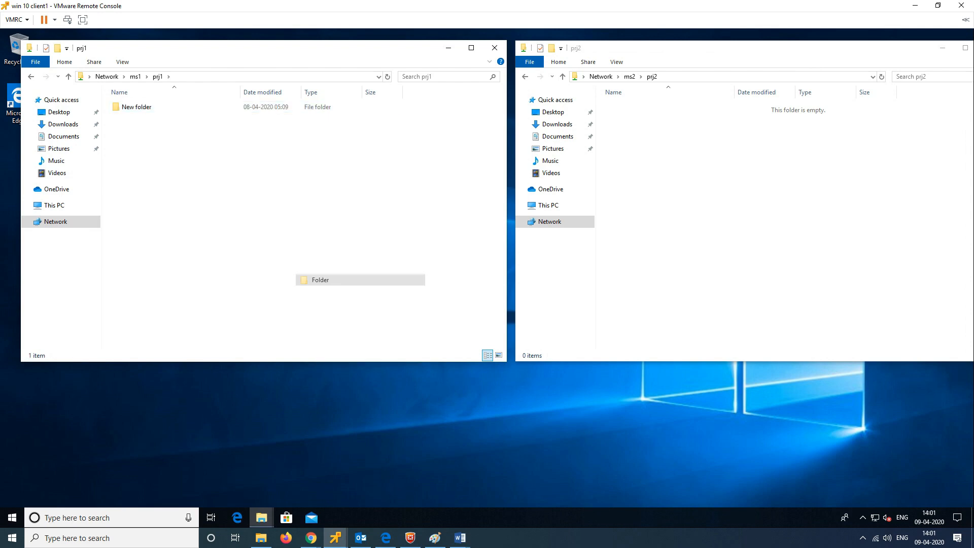
pyautogui.write('test')
pyautogui.write('1')
pyautogui.press('Return')
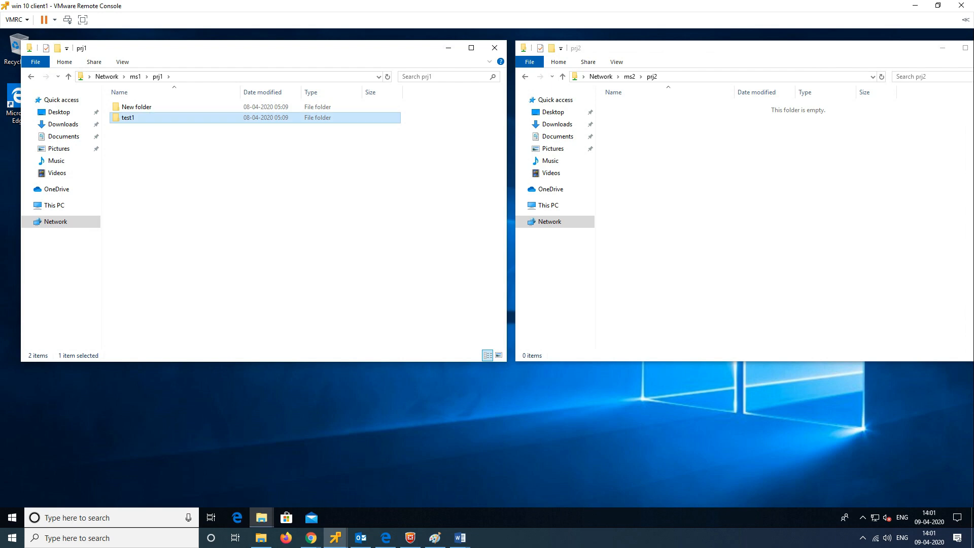
pyautogui.rightClick(198, 225)
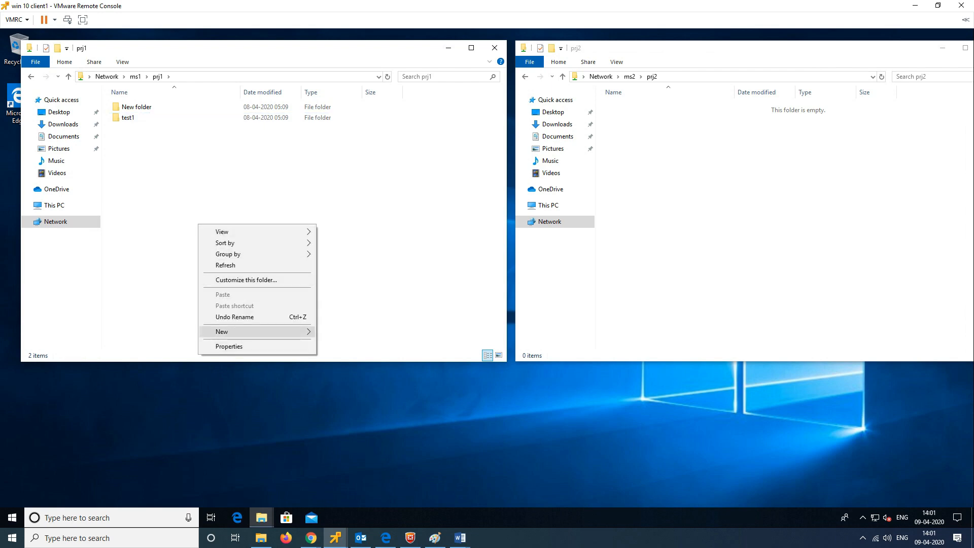
pyautogui.moveTo(239, 332)
pyautogui.click(340, 333)
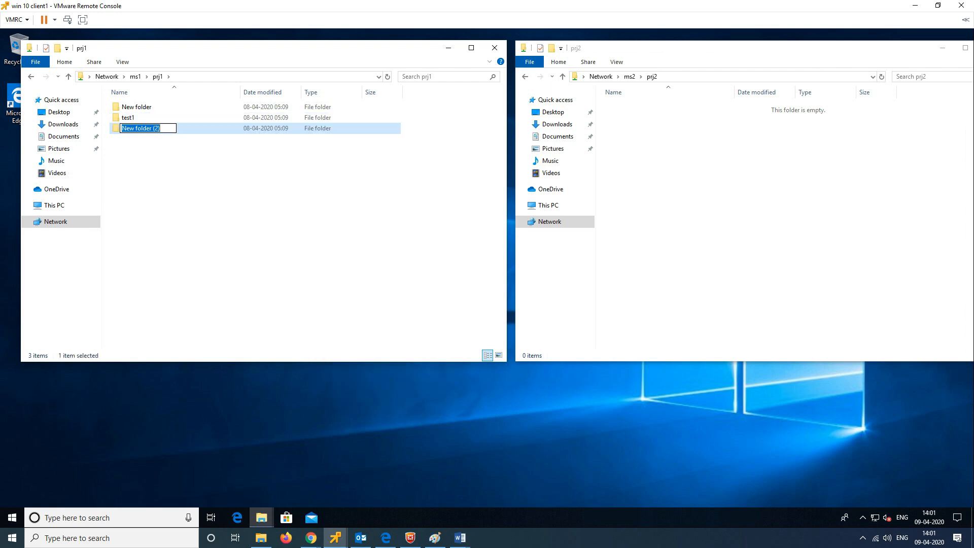
pyautogui.click(204, 219)
# Step: Add a new bitmap image, text document and zipped folder to prj1, then refresh
pyautogui.rightClick(203, 219)
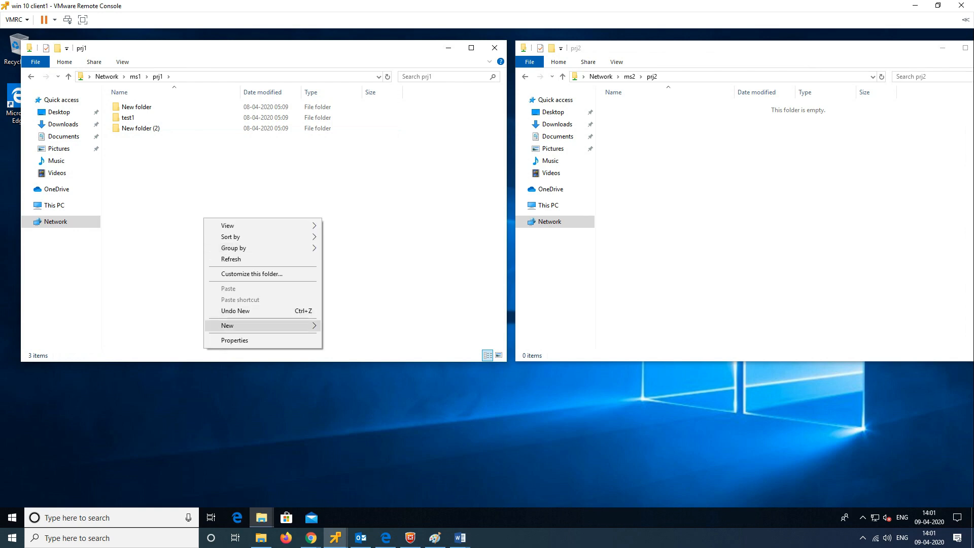
pyautogui.moveTo(264, 325)
pyautogui.click(355, 353)
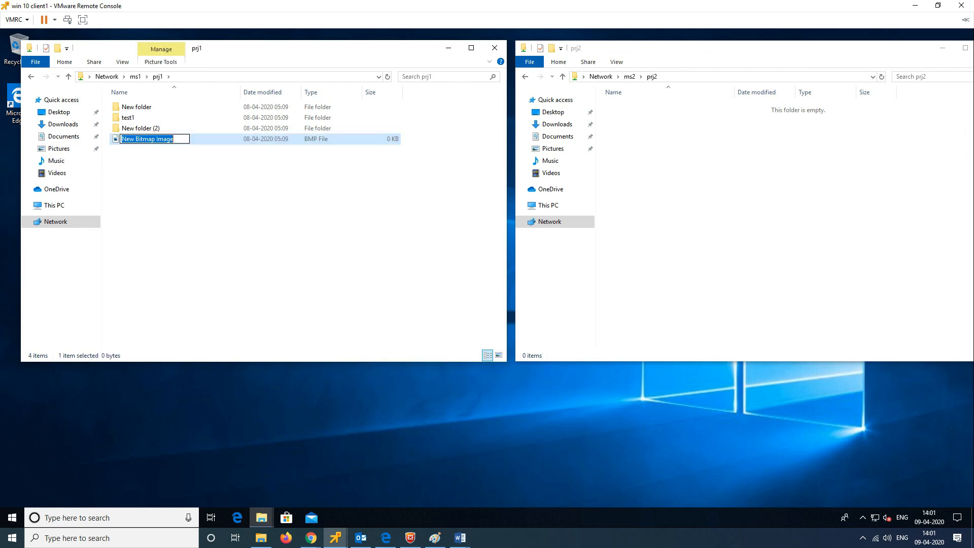
pyautogui.rightClick(182, 229)
pyautogui.moveTo(238, 335)
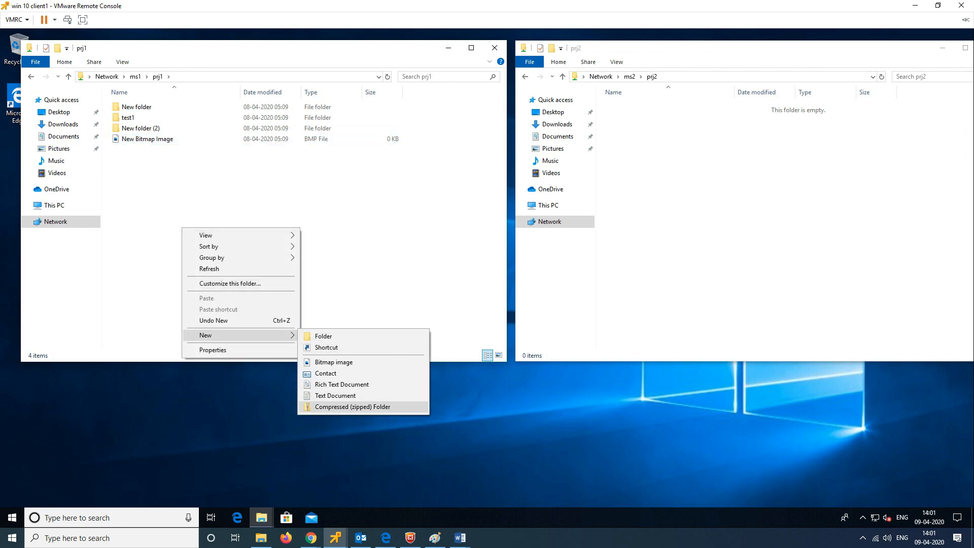
pyautogui.click(335, 395)
pyautogui.click(182, 238)
pyautogui.rightClick(182, 239)
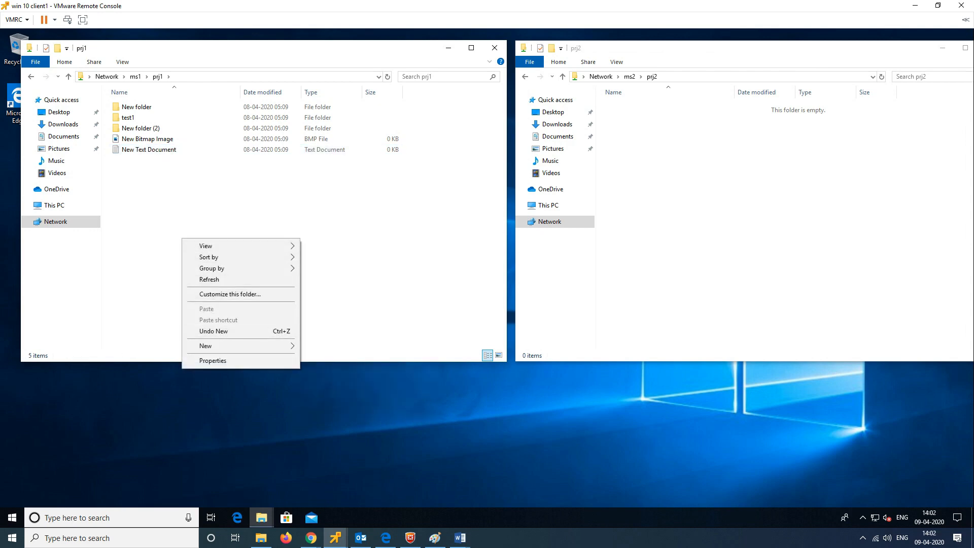
pyautogui.moveTo(239, 345)
pyautogui.click(351, 418)
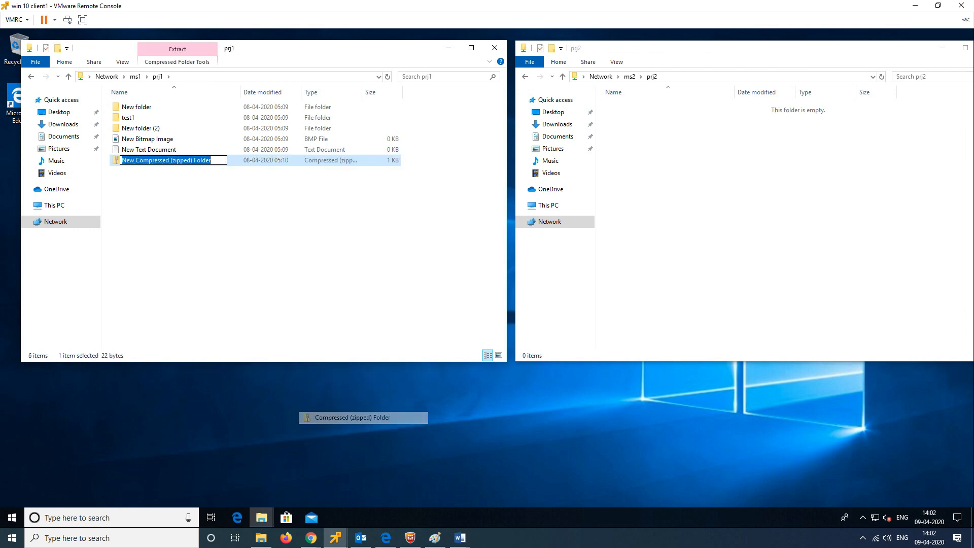
pyautogui.click(174, 214)
pyautogui.rightClick(174, 214)
pyautogui.click(199, 256)
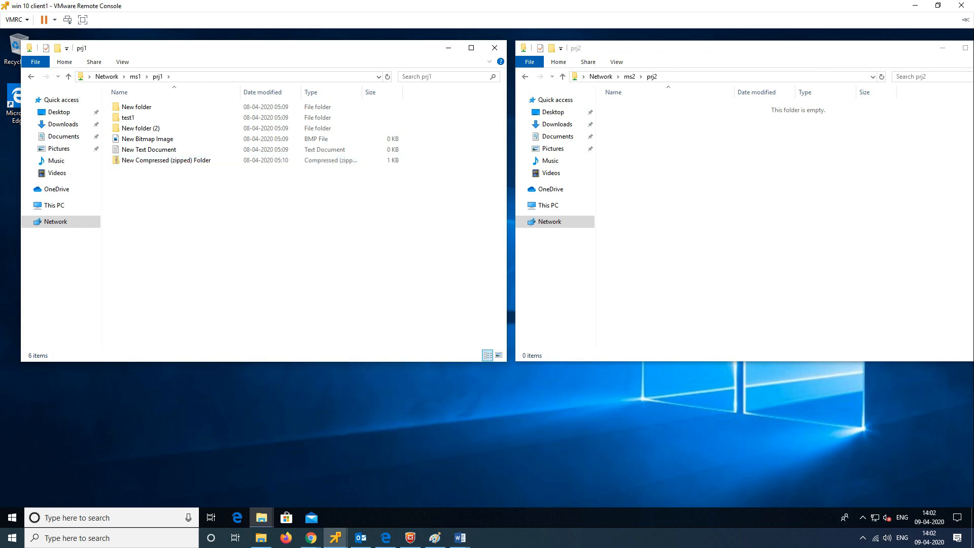
# Step: Refresh the prj2 and prj1 listings repeatedly until prj2 shows the six replicated items
pyautogui.rightClick(687, 197)
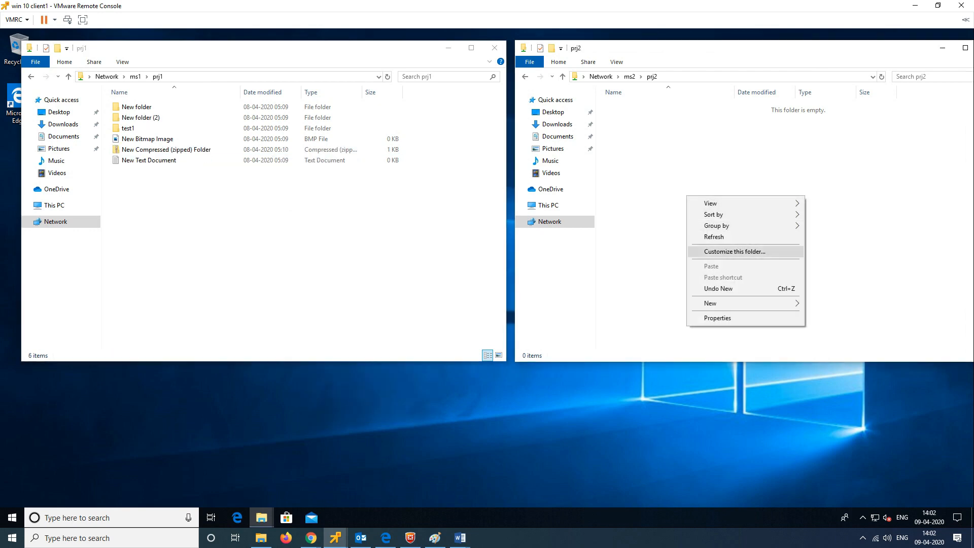
pyautogui.click(714, 237)
pyautogui.click(295, 223)
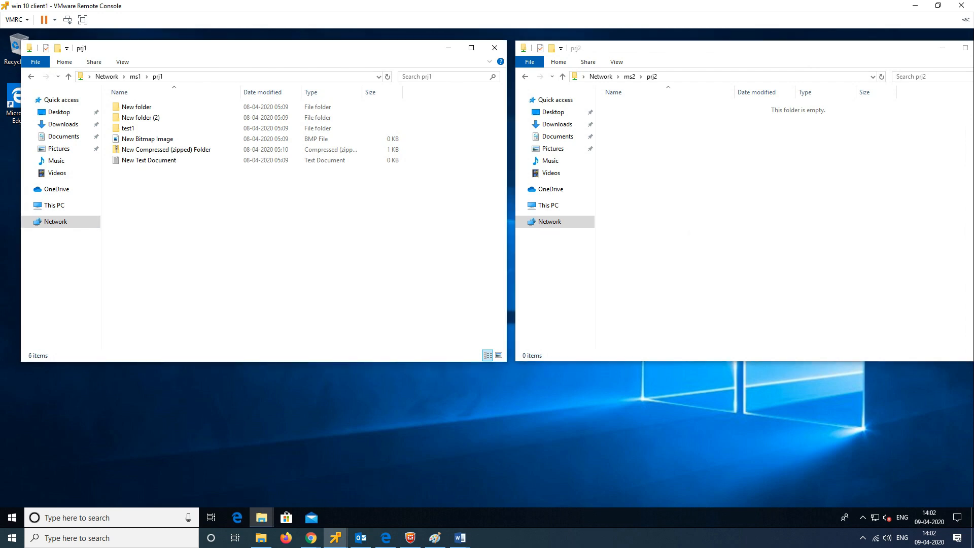
pyautogui.rightClick(192, 227)
pyautogui.click(198, 268)
pyautogui.rightClick(191, 225)
pyautogui.click(208, 265)
pyautogui.rightClick(203, 231)
pyautogui.click(223, 272)
pyautogui.rightClick(703, 181)
pyautogui.click(720, 222)
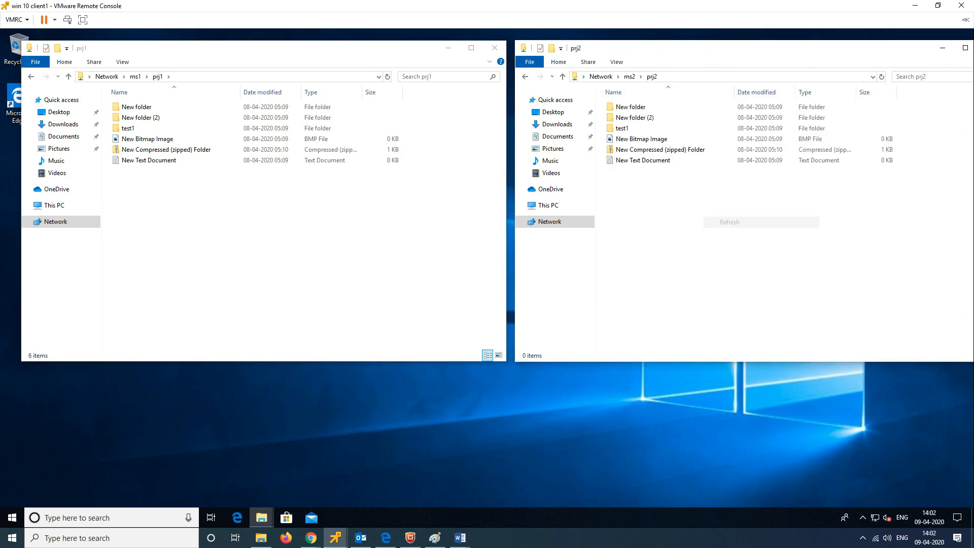
pyautogui.rightClick(724, 221)
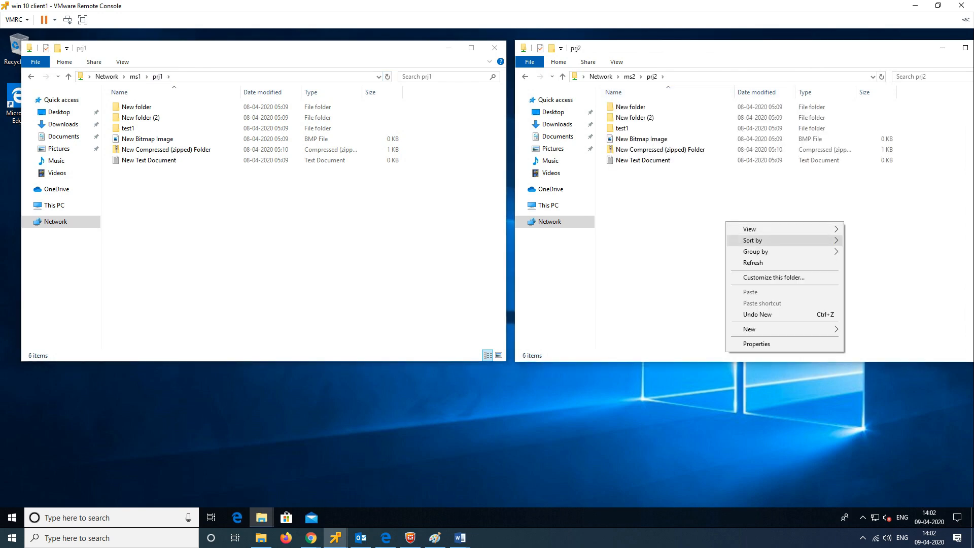
# Step: Copy all six items in prj2 and paste duplicates of them into prj2
pyautogui.click(746, 263)
pyautogui.moveTo(632, 193); pyautogui.dragTo(636, 104)
pyautogui.rightClick(641, 122)
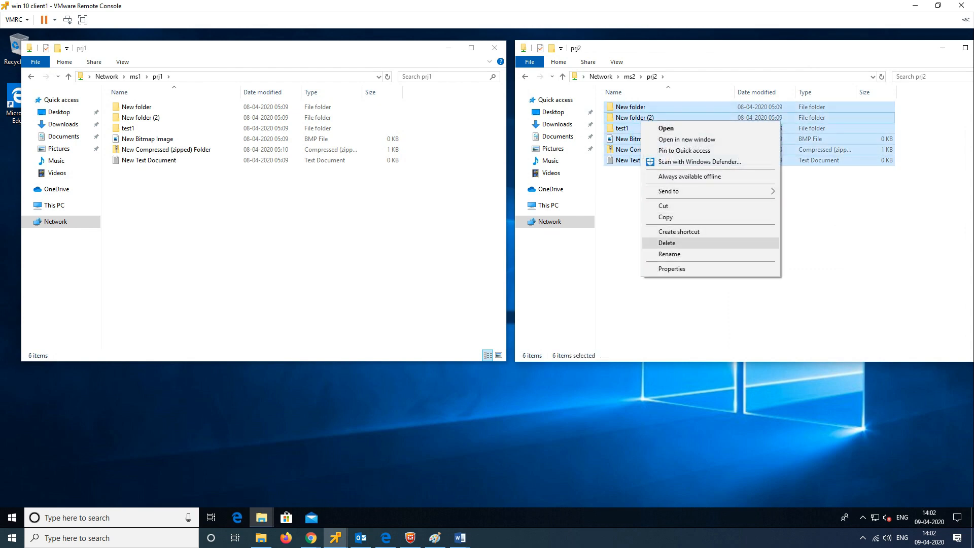
pyautogui.click(666, 217)
pyautogui.rightClick(674, 237)
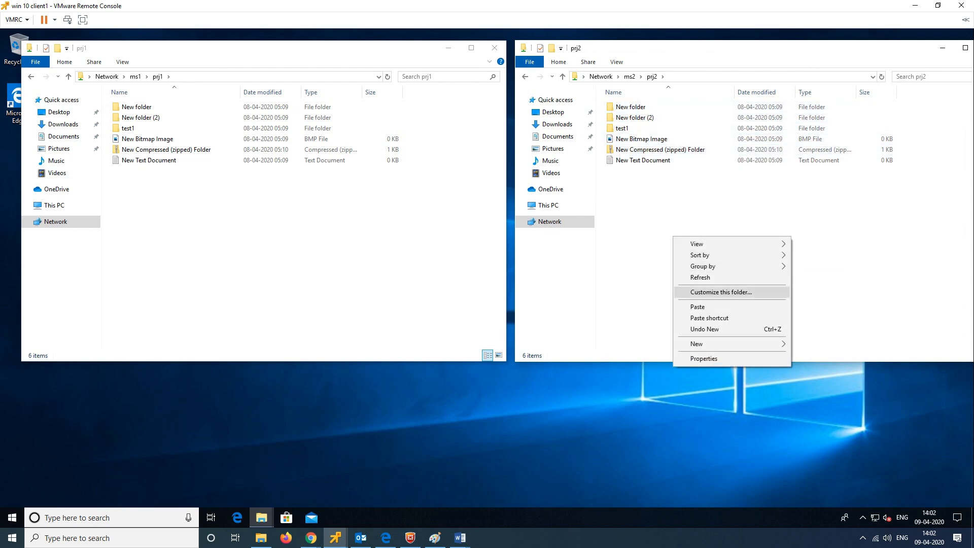
pyautogui.click(698, 307)
# Step: Refresh prj2 and prj1 so both list 12 items, including the '- Copy' duplicates
pyautogui.rightClick(743, 263)
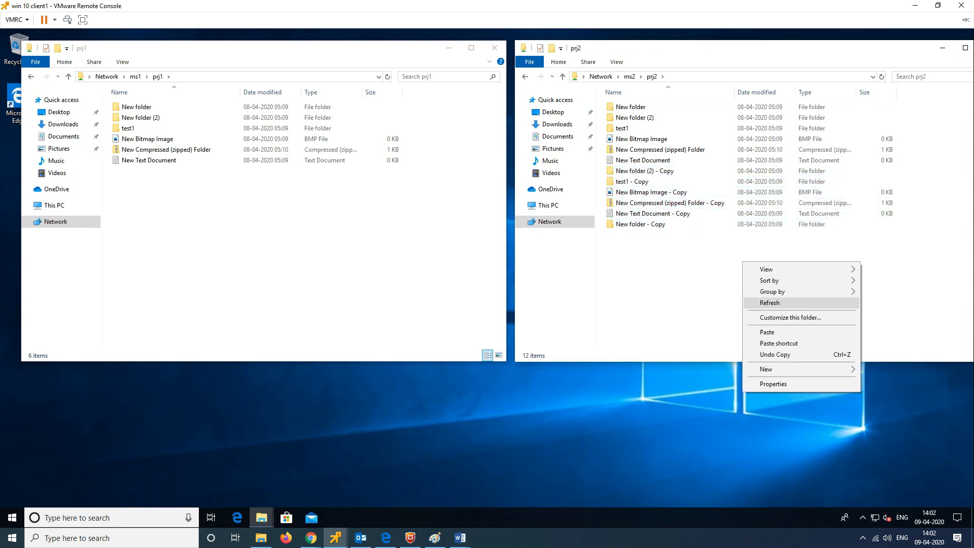
pyautogui.click(770, 303)
pyautogui.rightClick(731, 255)
pyautogui.click(757, 296)
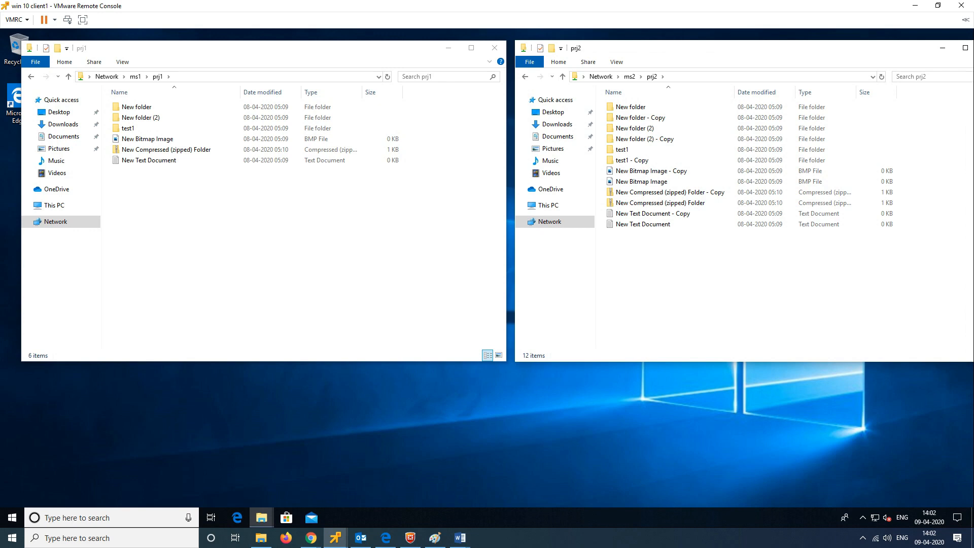
pyautogui.click(387, 76)
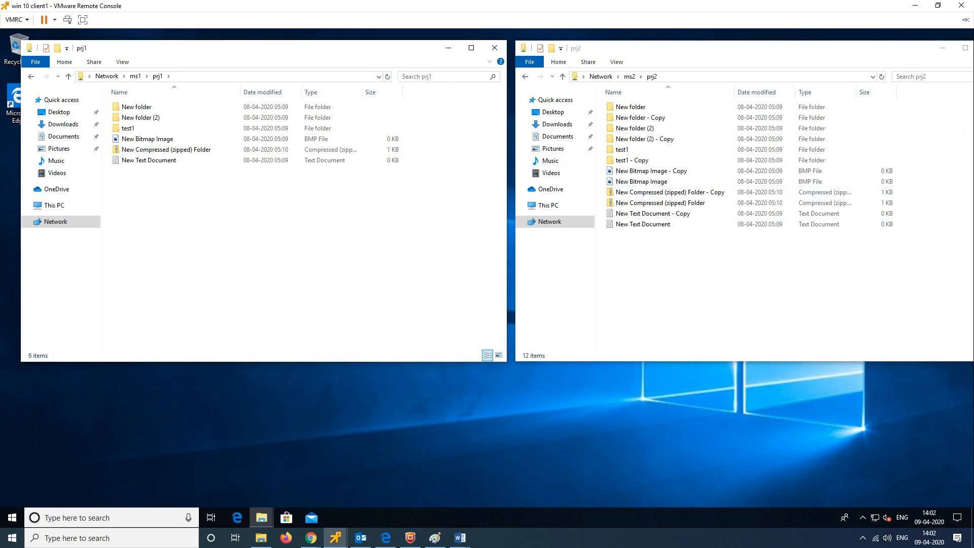
pyautogui.click(387, 77)
pyautogui.click(388, 77)
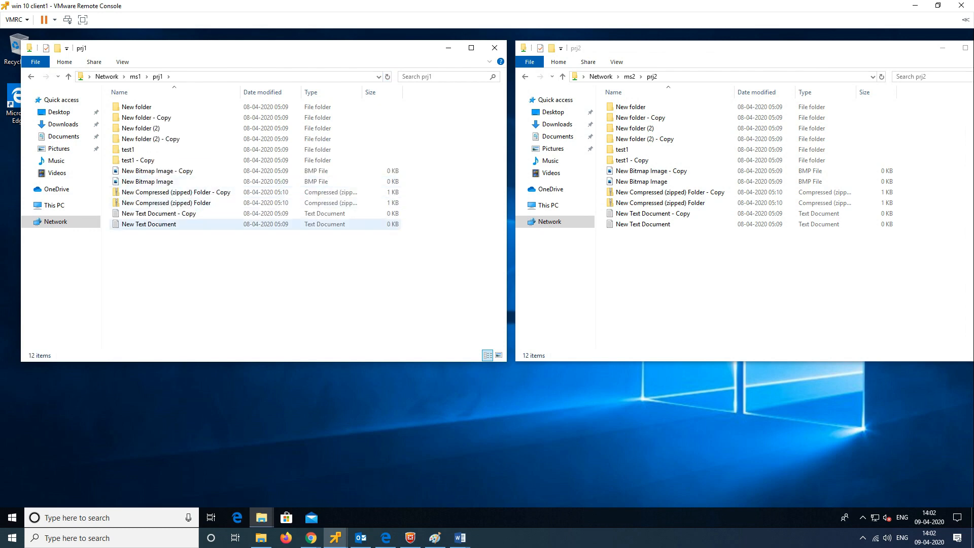
# Step: Create a new text document in prj1 named 'test data from prj12'
pyautogui.rightClick(149, 266)
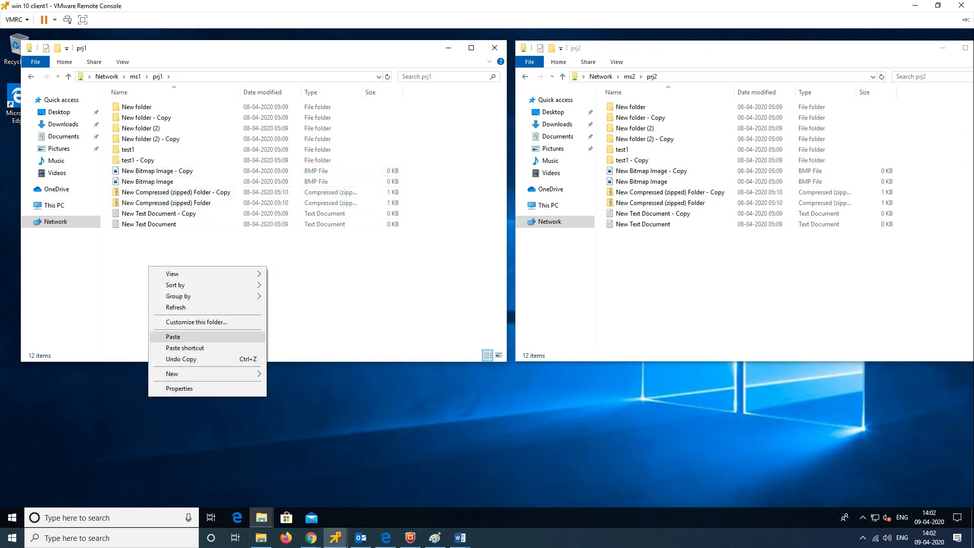
pyautogui.moveTo(208, 374)
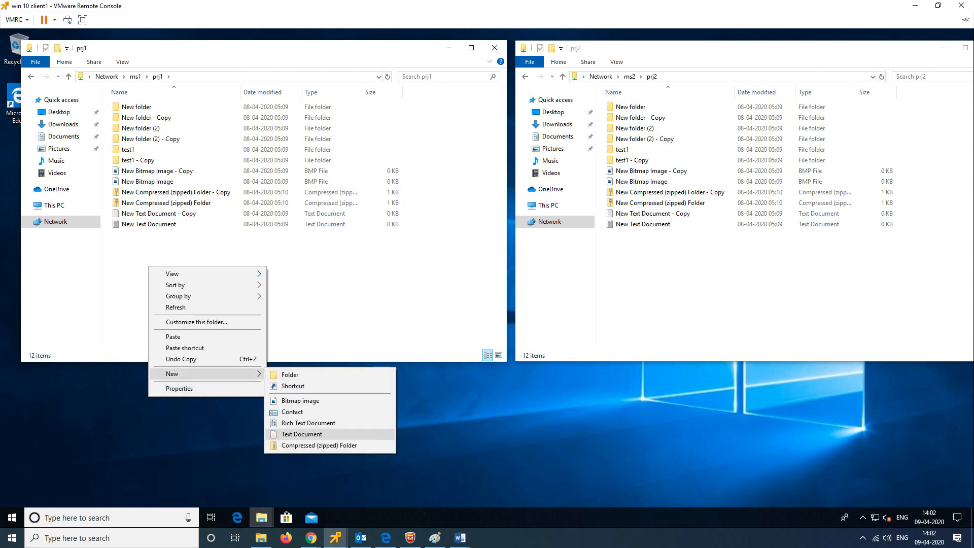
pyautogui.click(301, 434)
pyautogui.write('test')
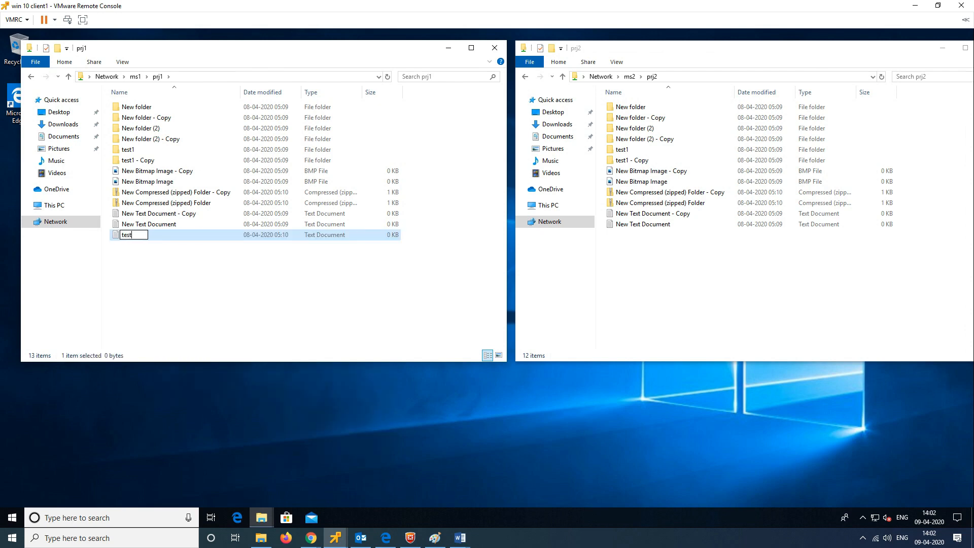
pyautogui.write(' data from prj12')
pyautogui.press('Return')
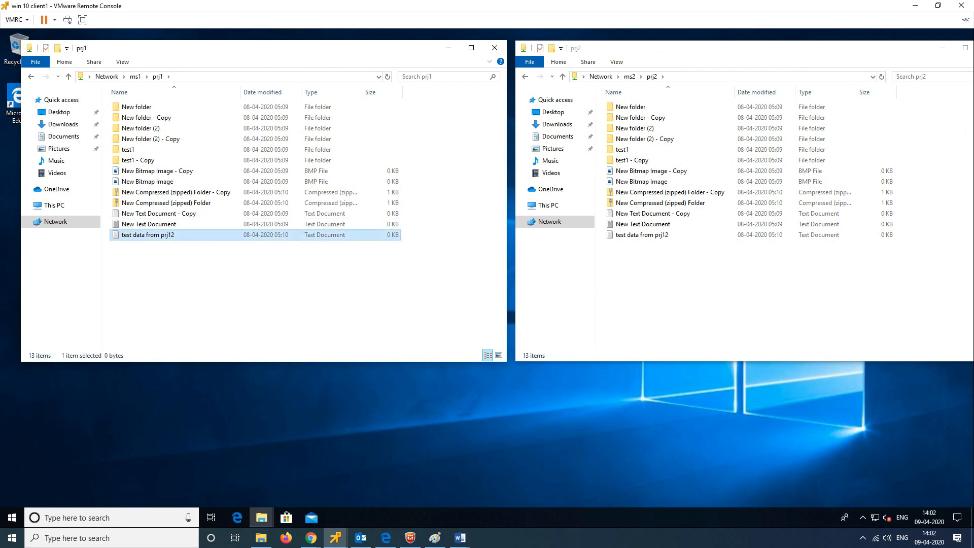
# Step: Rename the document to 'test data from prj1' and refresh the prj1 listing
pyautogui.press('F2')
pyautogui.press('Right')
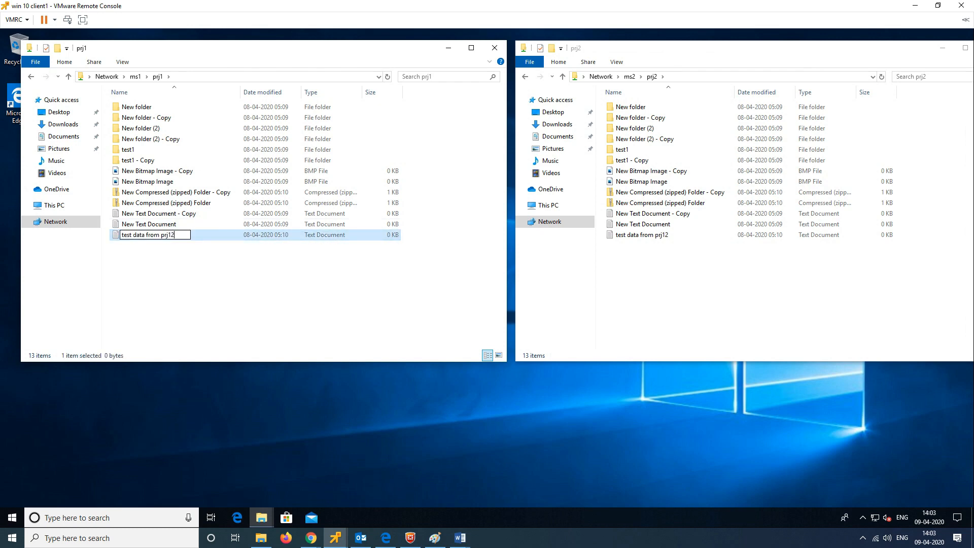
pyautogui.press('BackSpace')
pyautogui.press('Return')
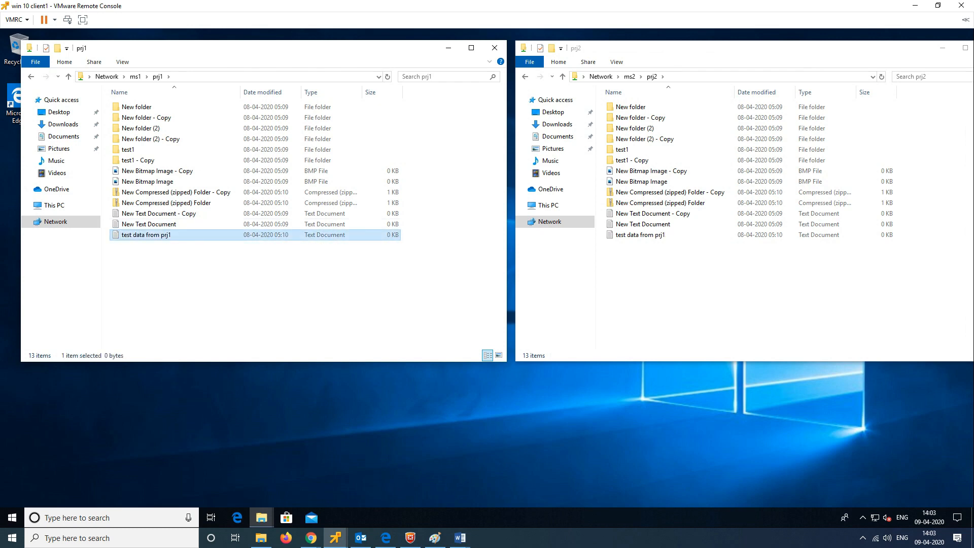
pyautogui.rightClick(196, 283)
pyautogui.click(223, 324)
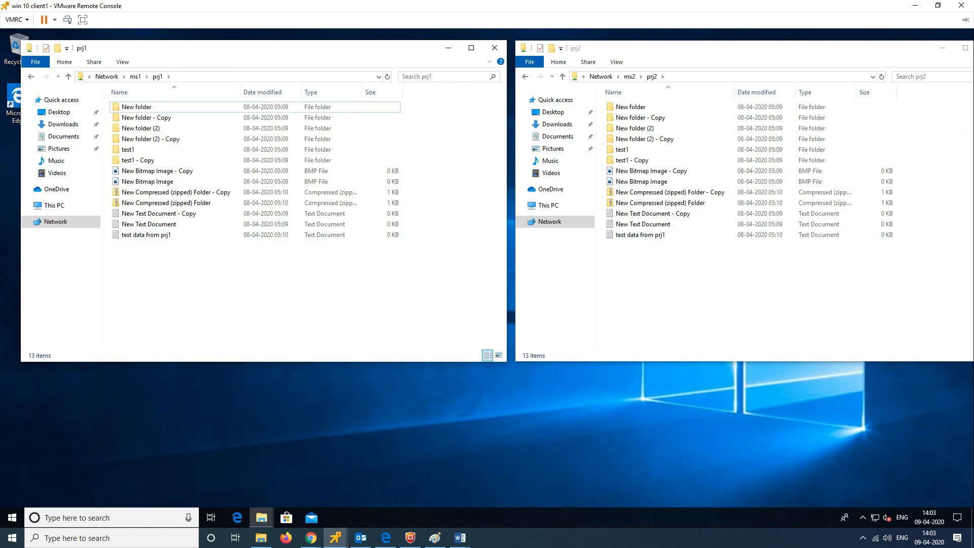
# Step: Create a new contact file in prj1 with first name 'test'
pyautogui.rightClick(178, 266)
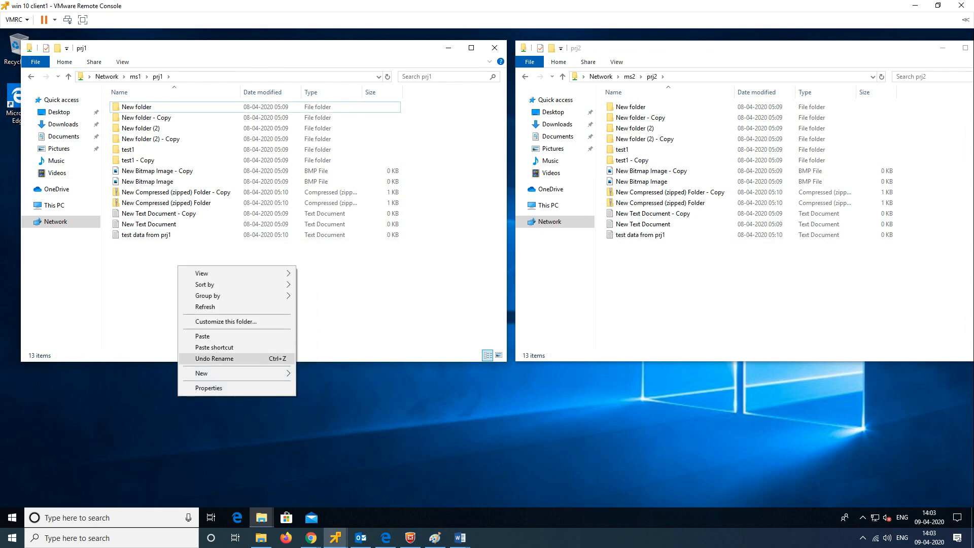
pyautogui.moveTo(234, 374)
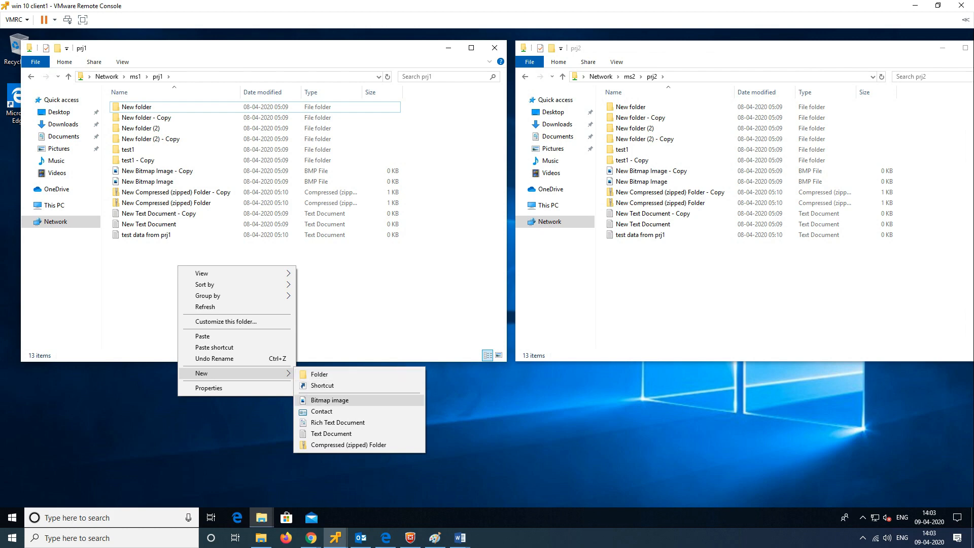
pyautogui.click(322, 411)
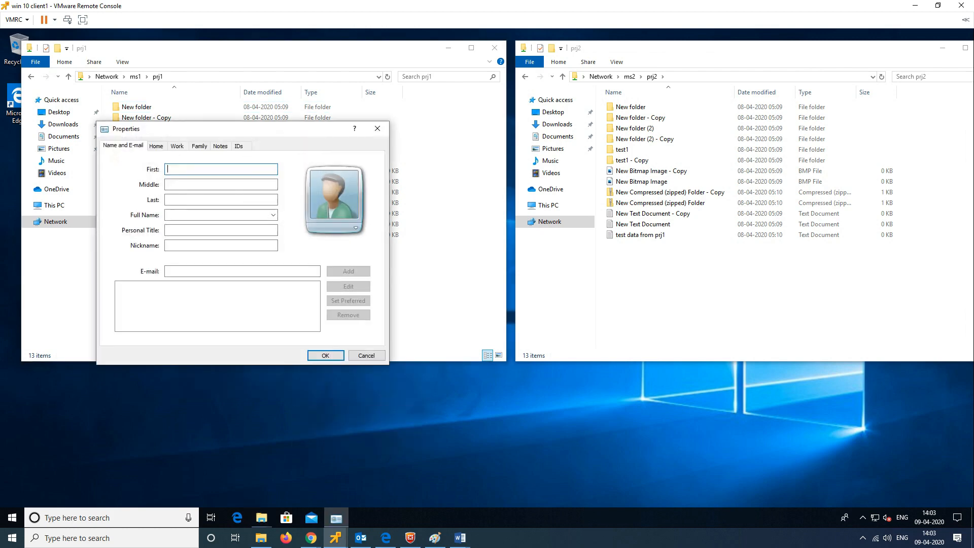
pyautogui.write('test')
pyautogui.click(325, 355)
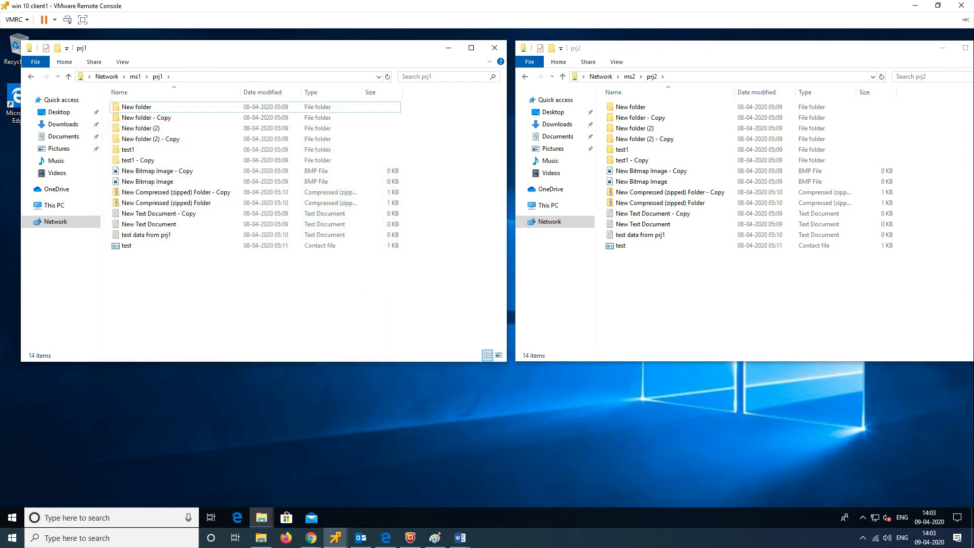
# Step: Create a second contact file in prj1 with first name 'test2'
pyautogui.rightClick(157, 272)
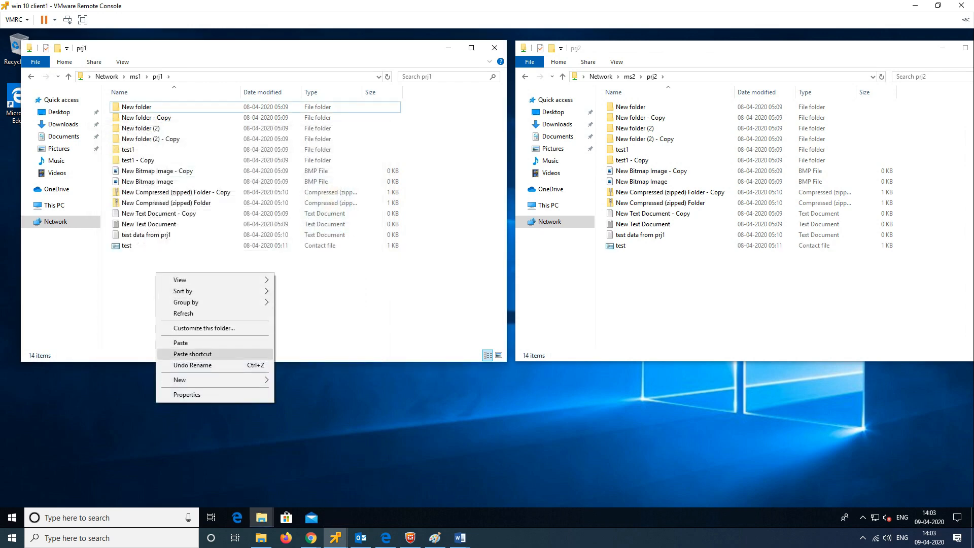
pyautogui.moveTo(215, 380)
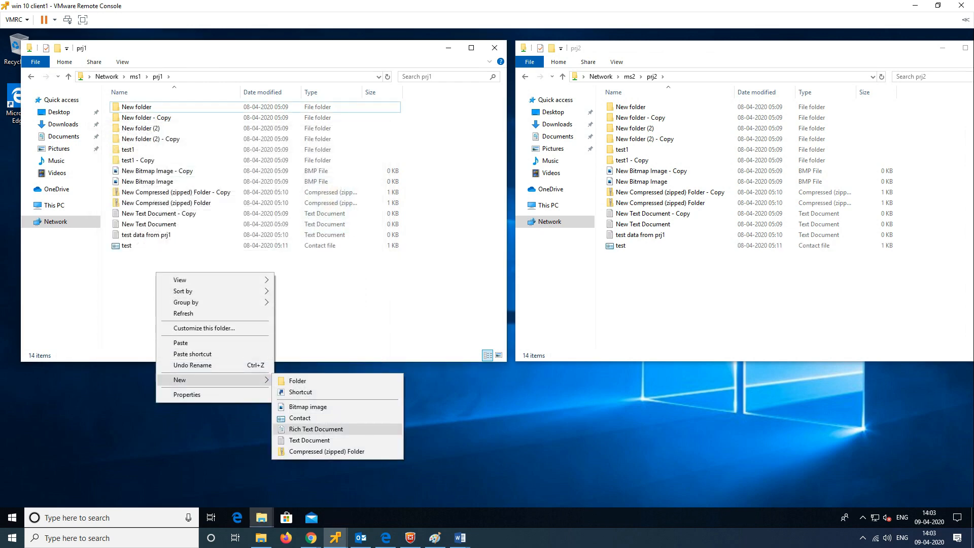
pyautogui.click(300, 417)
pyautogui.write('te')
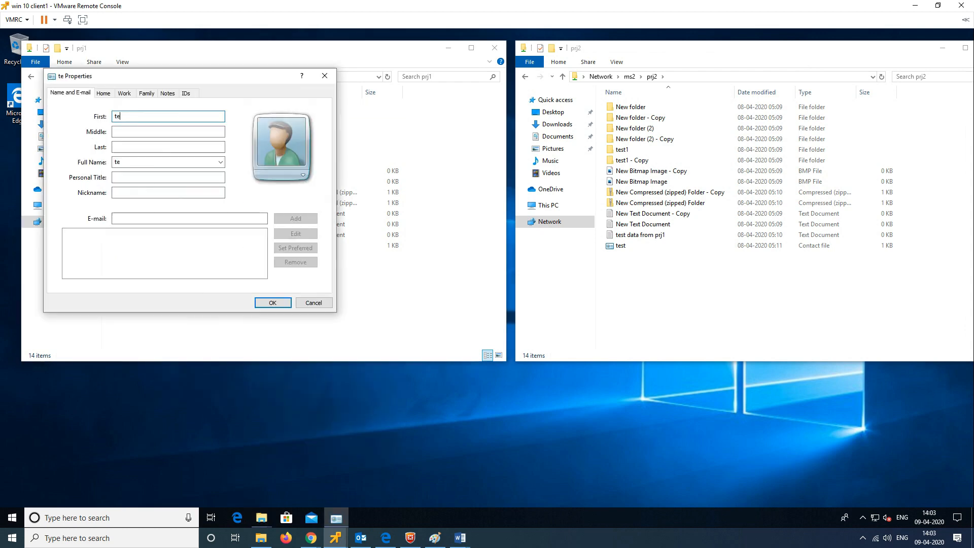
pyautogui.write('st2')
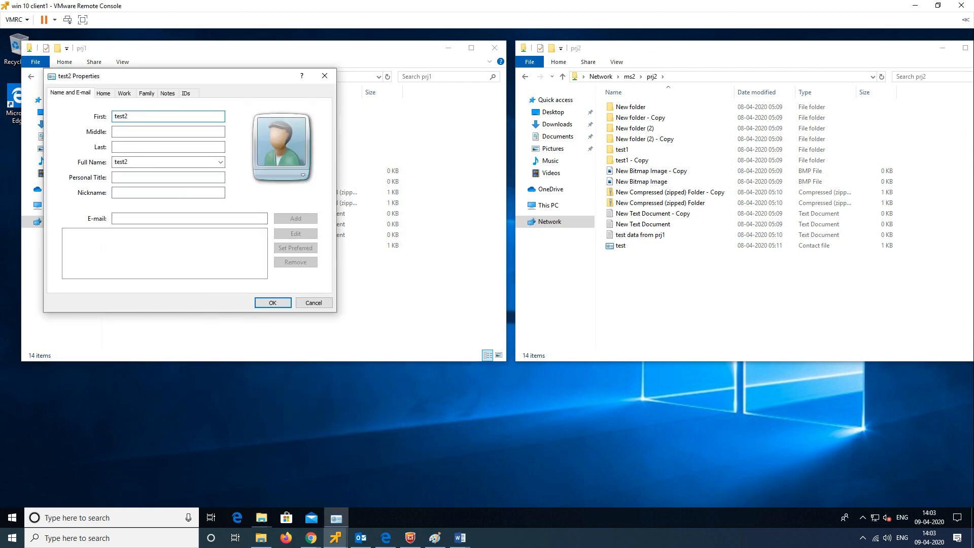
pyautogui.press('Return')
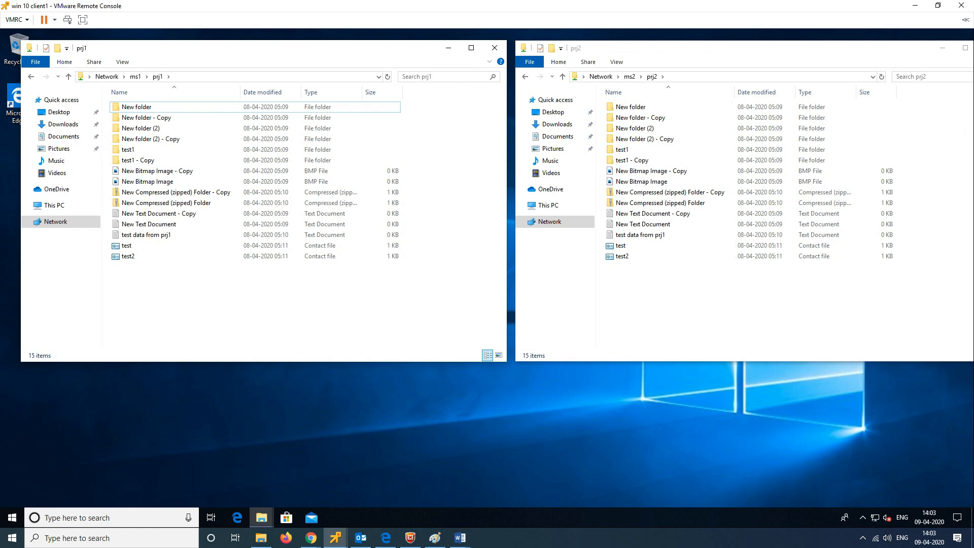